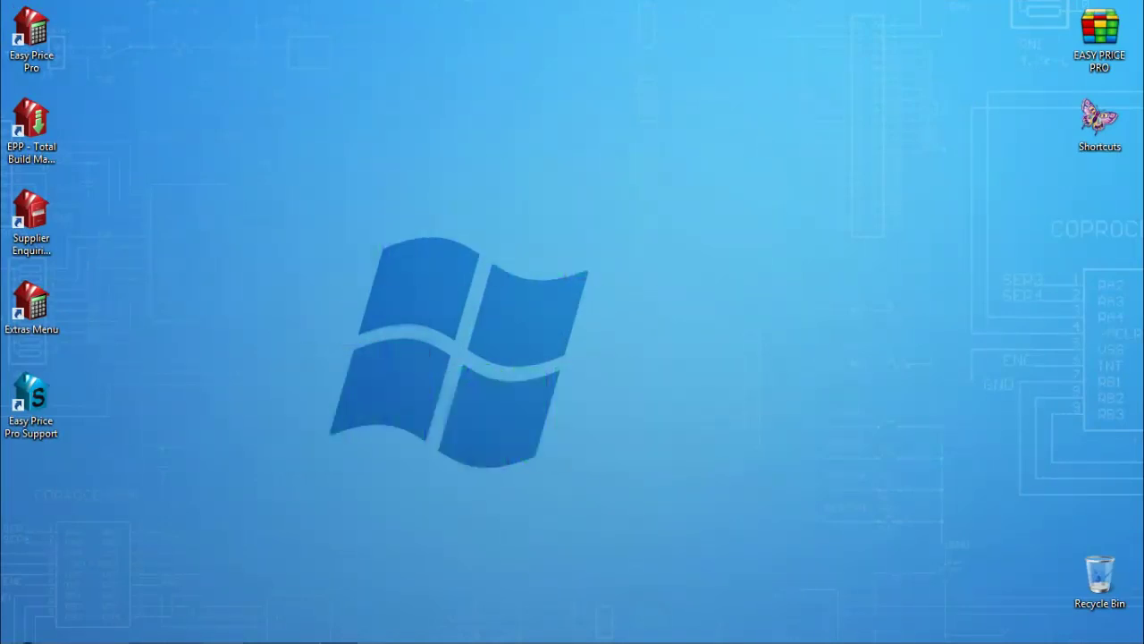
- Set the job Start Date to Mon-05-May-2014 from the calendar
double_click(34, 32)
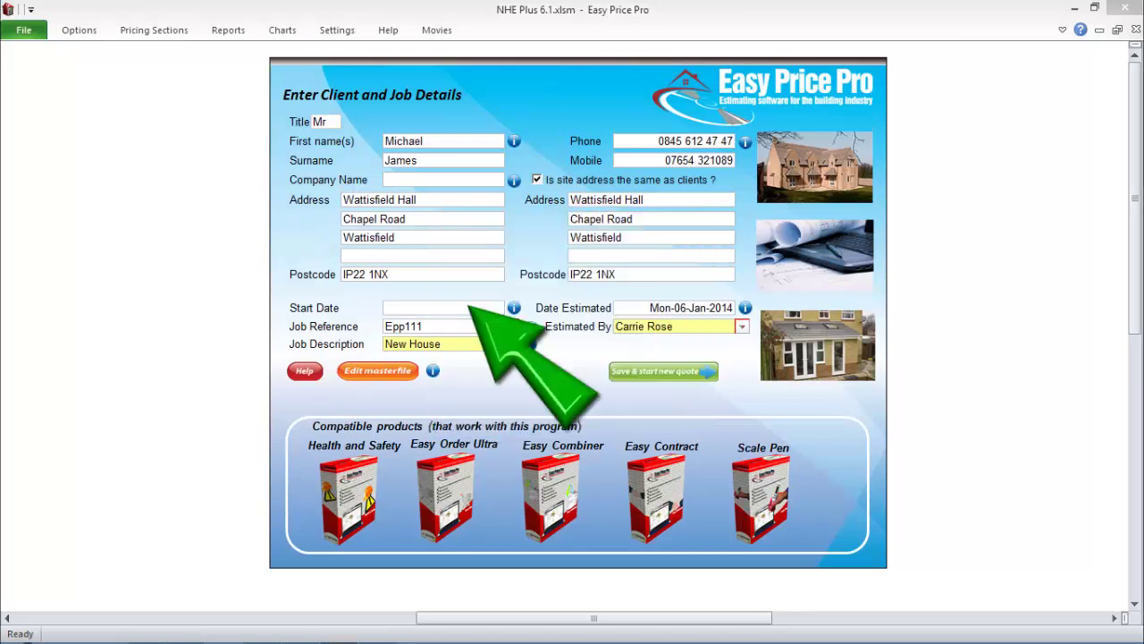
click(447, 308)
click(630, 245)
click(566, 322)
click(509, 299)
click(520, 411)
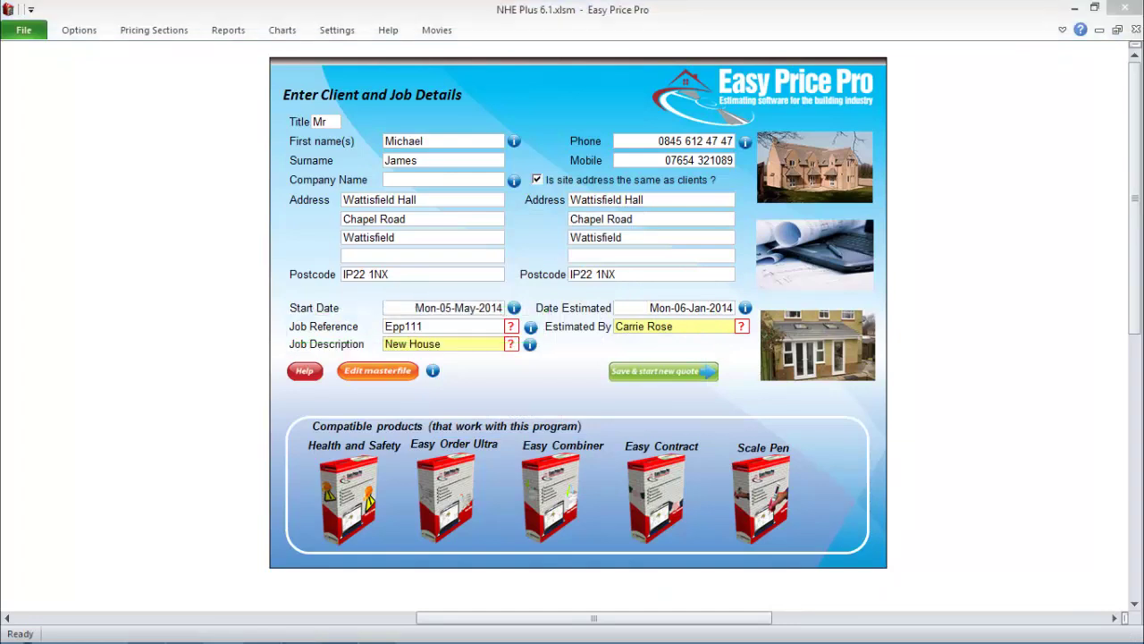
- Keep New House as the Job Description
click(443, 344)
click(506, 345)
click(505, 347)
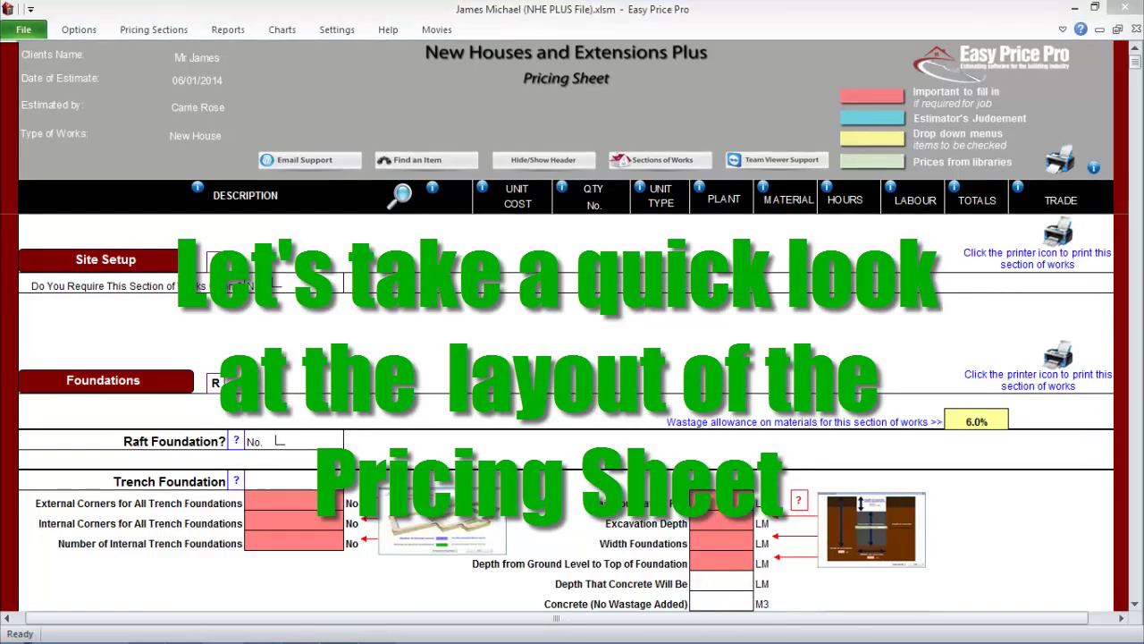
- Scroll the Pricing Sheet down to the Walls Below DPC section
scroll(567, 411, down, 6)
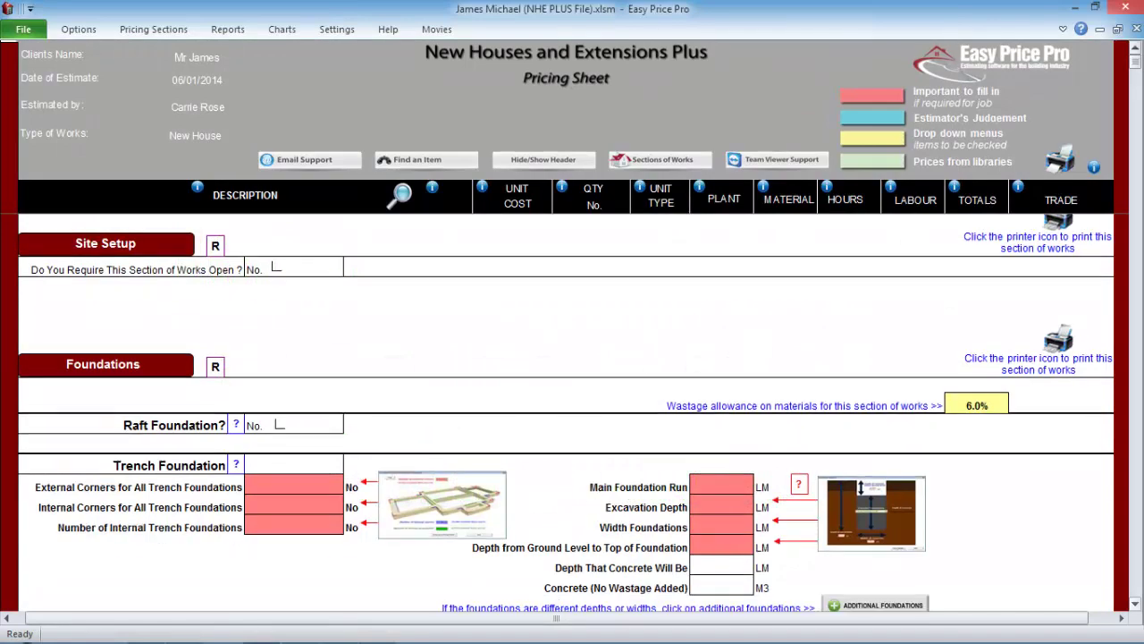
scroll(566, 411, down, 6)
scroll(566, 411, down, 5)
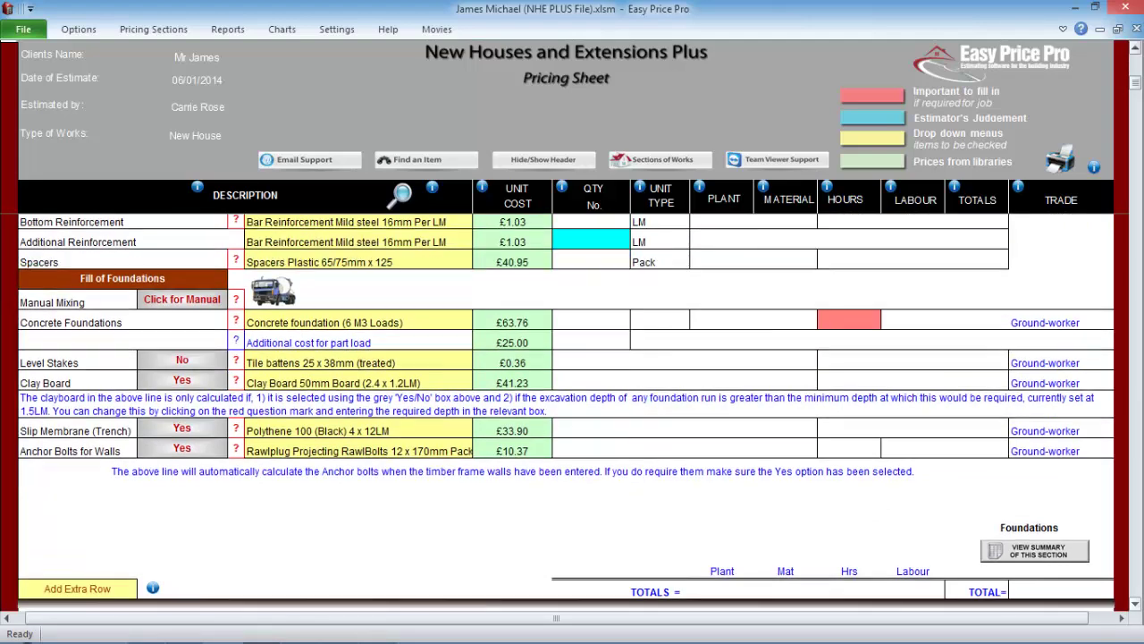
scroll(567, 411, down, 3)
scroll(566, 411, down, 7)
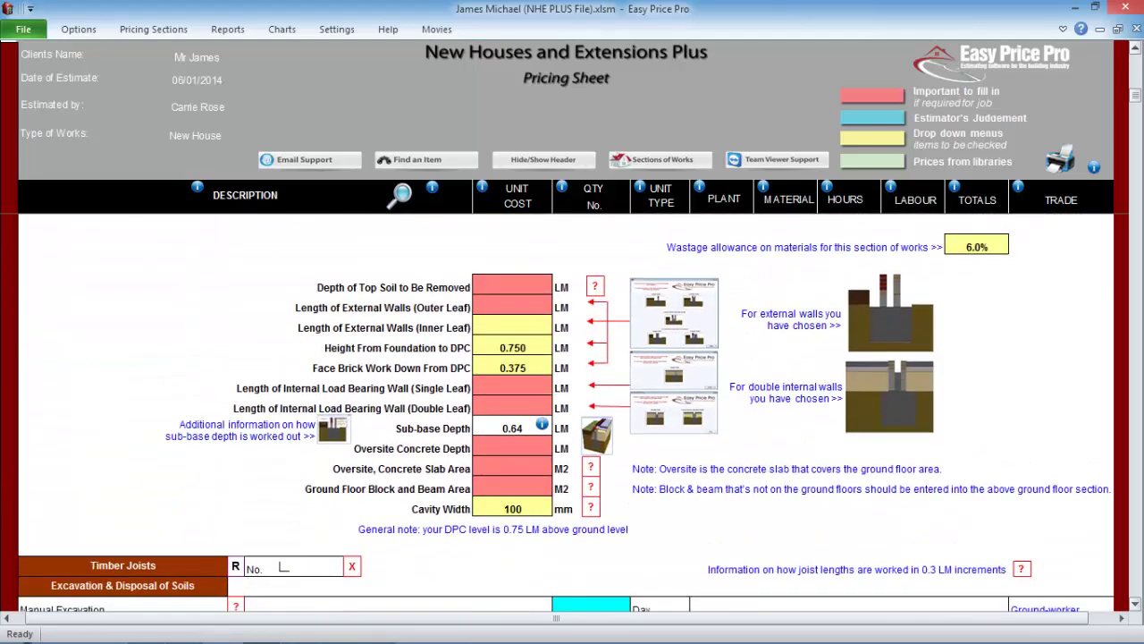
scroll(567, 411, down, 13)
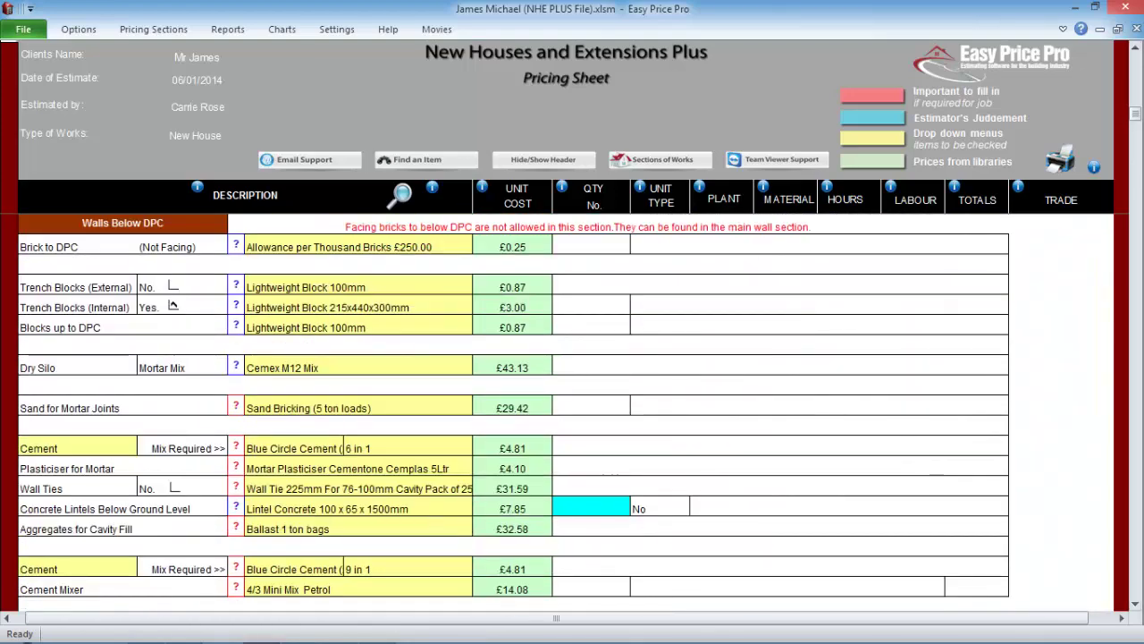
- Check the cement mortar and cavity-fill sand calculations, then close both dialogs
click(236, 446)
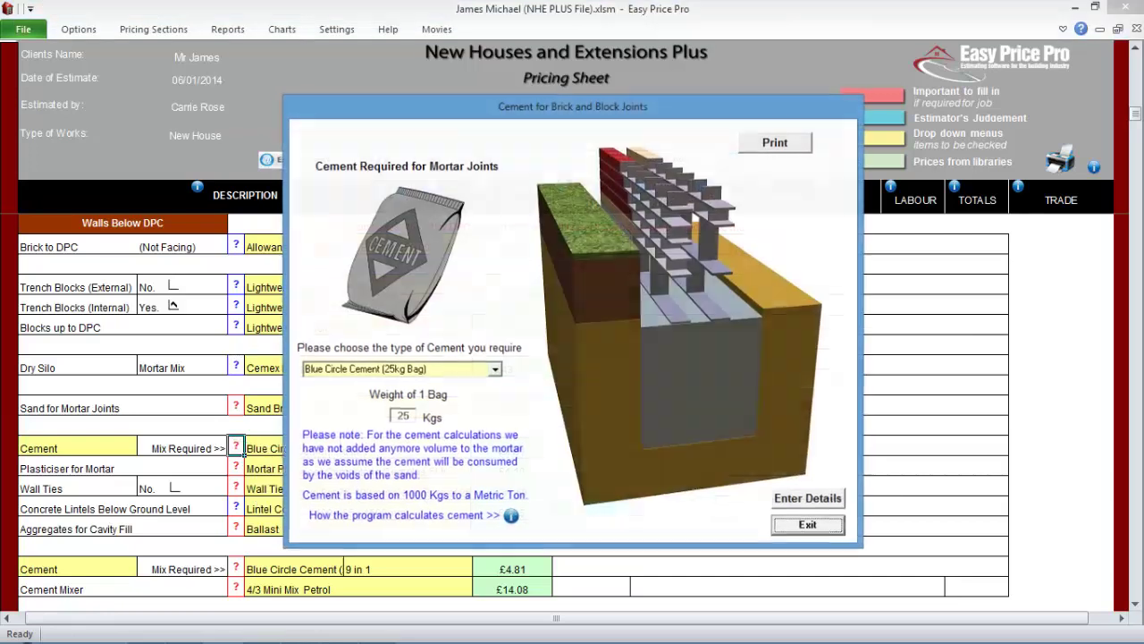
click(807, 524)
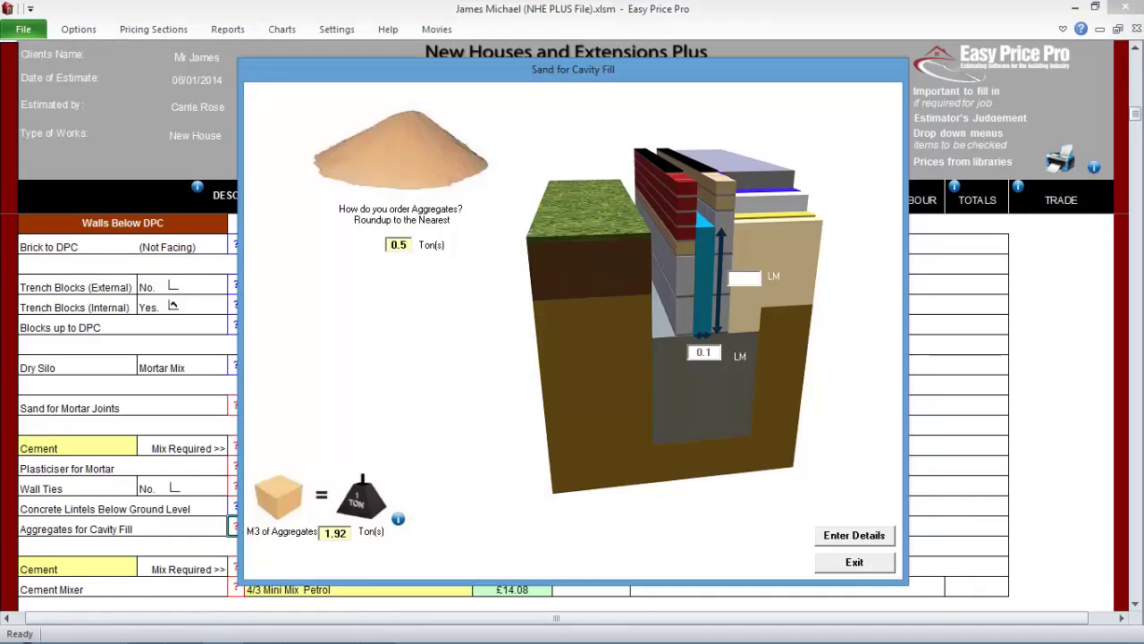
click(855, 561)
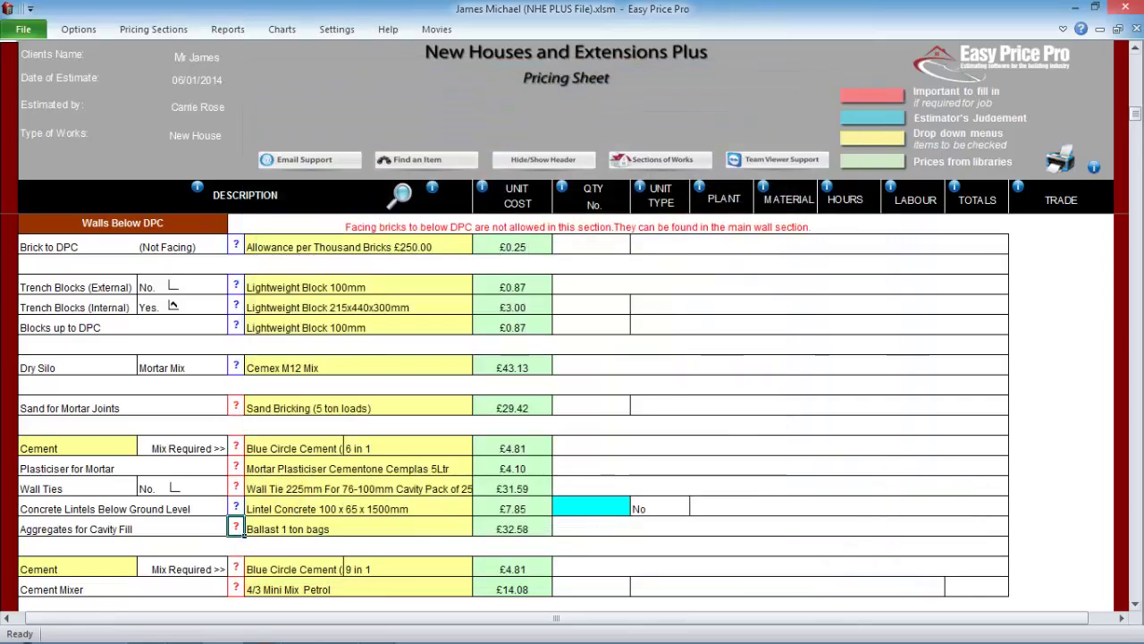
- Scroll through the Walls section to Scaffolding, where Static Scaffold uses Putlog at £13.50
scroll(514, 402, down, 4)
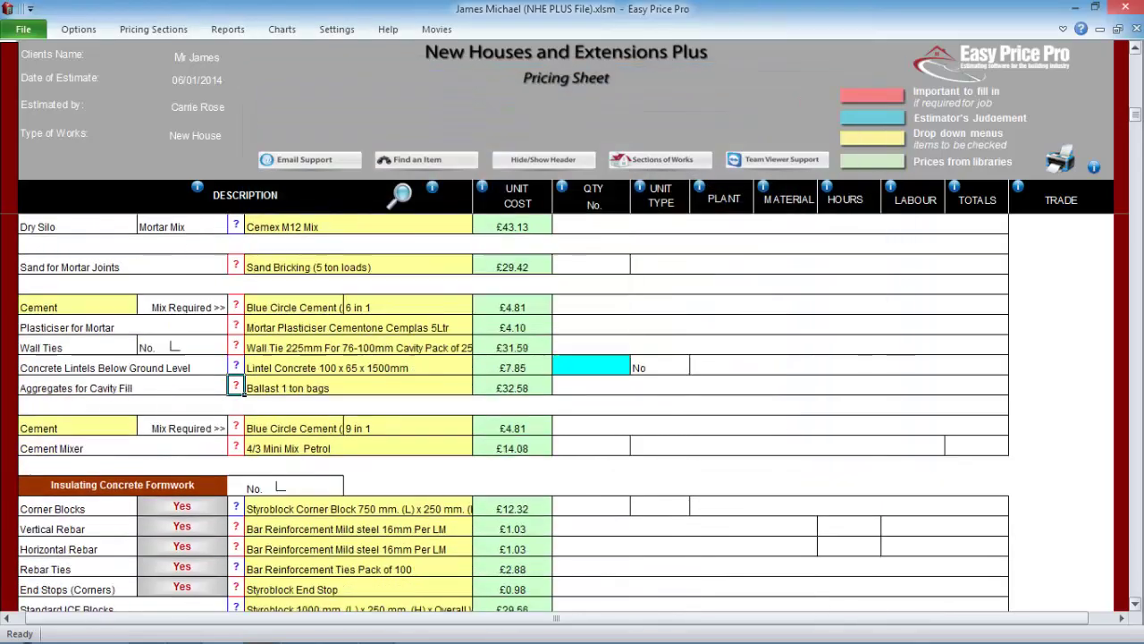
scroll(514, 402, down, 5)
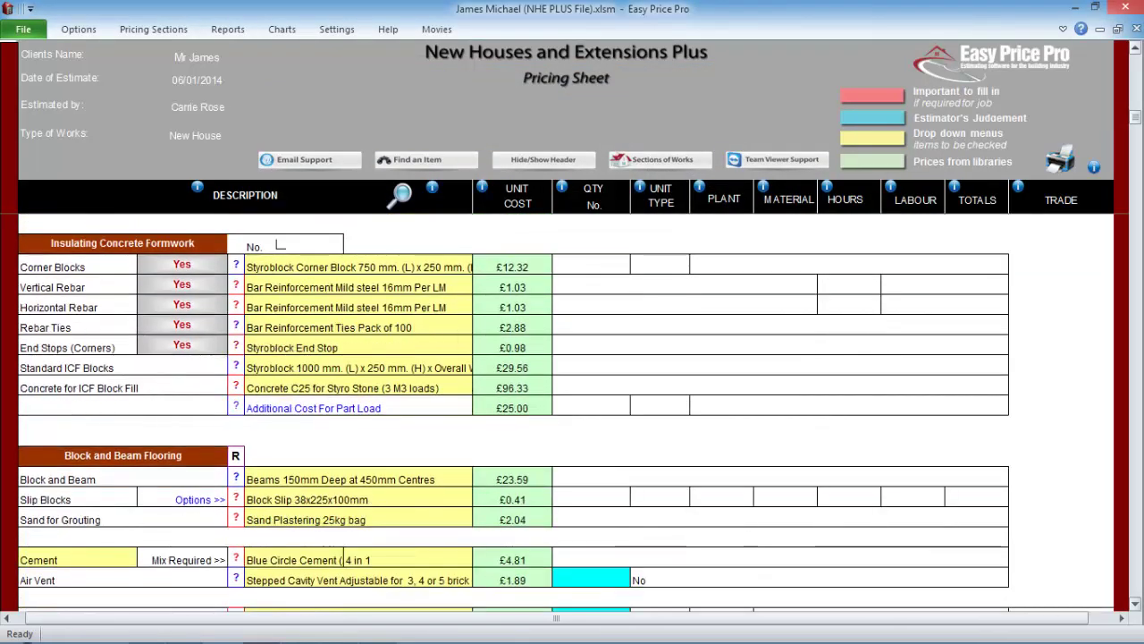
scroll(175, 426, down, 5)
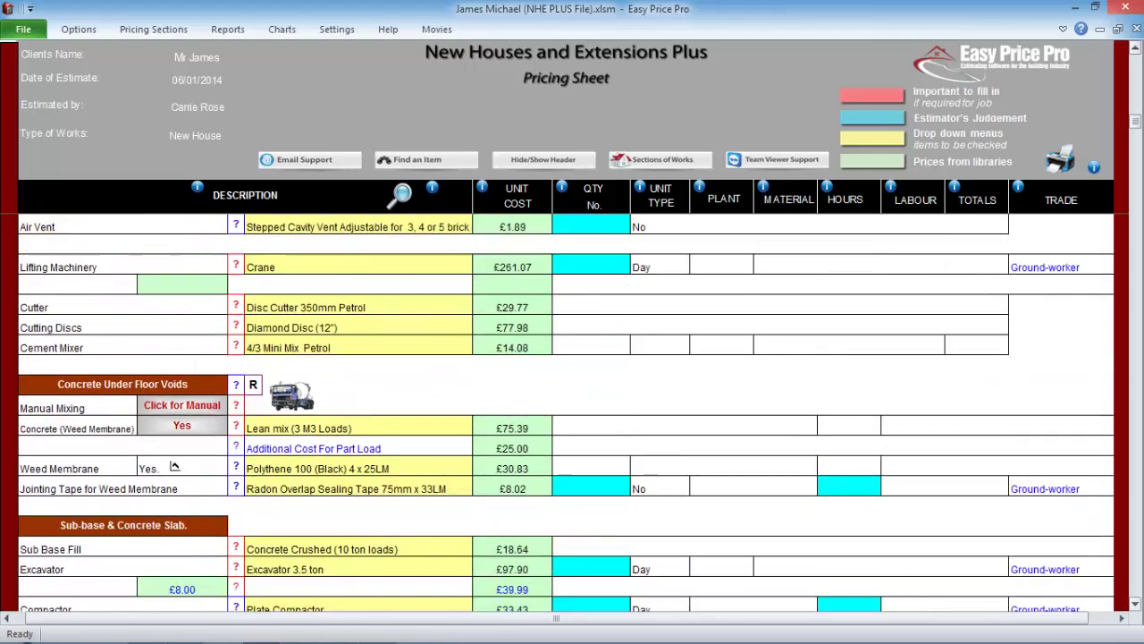
scroll(572, 411, down, 6)
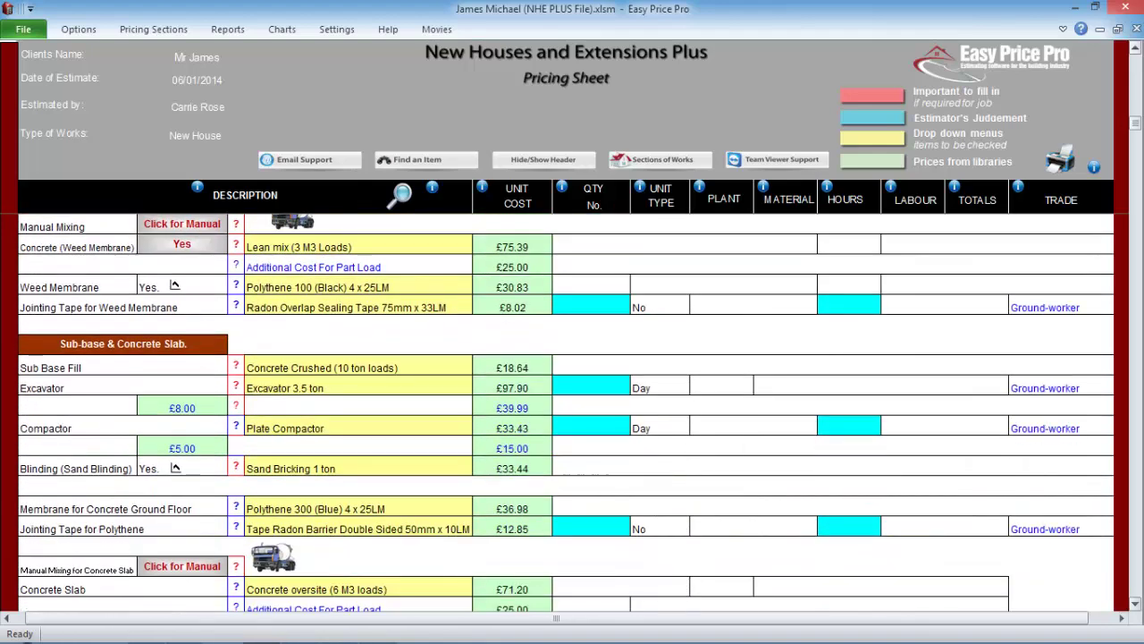
scroll(572, 412, down, 3)
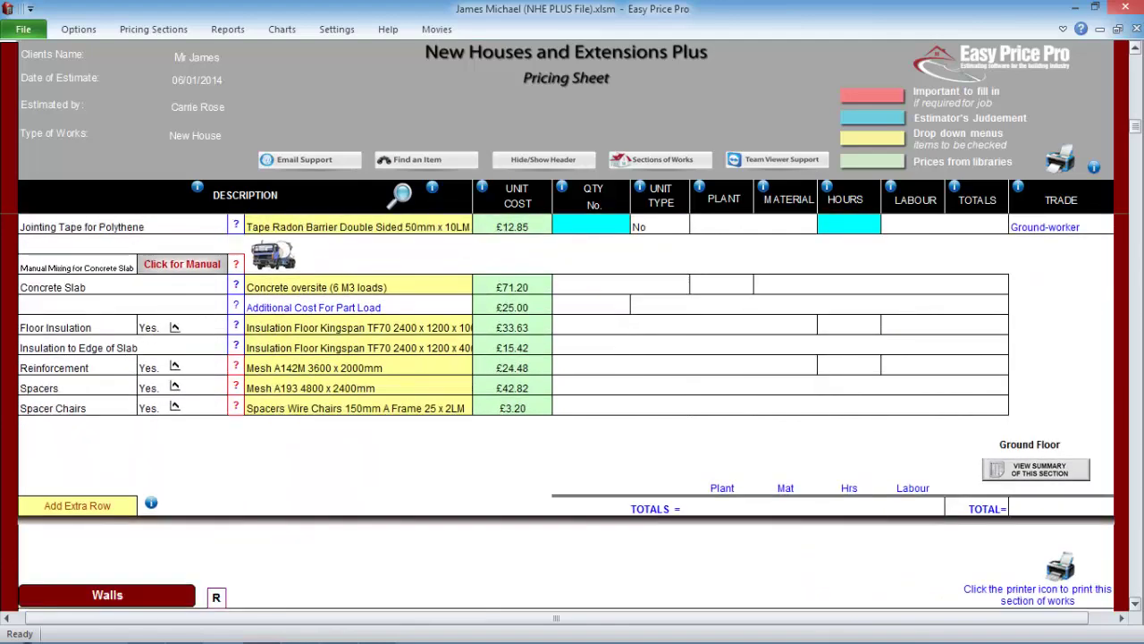
scroll(572, 411, down, 7)
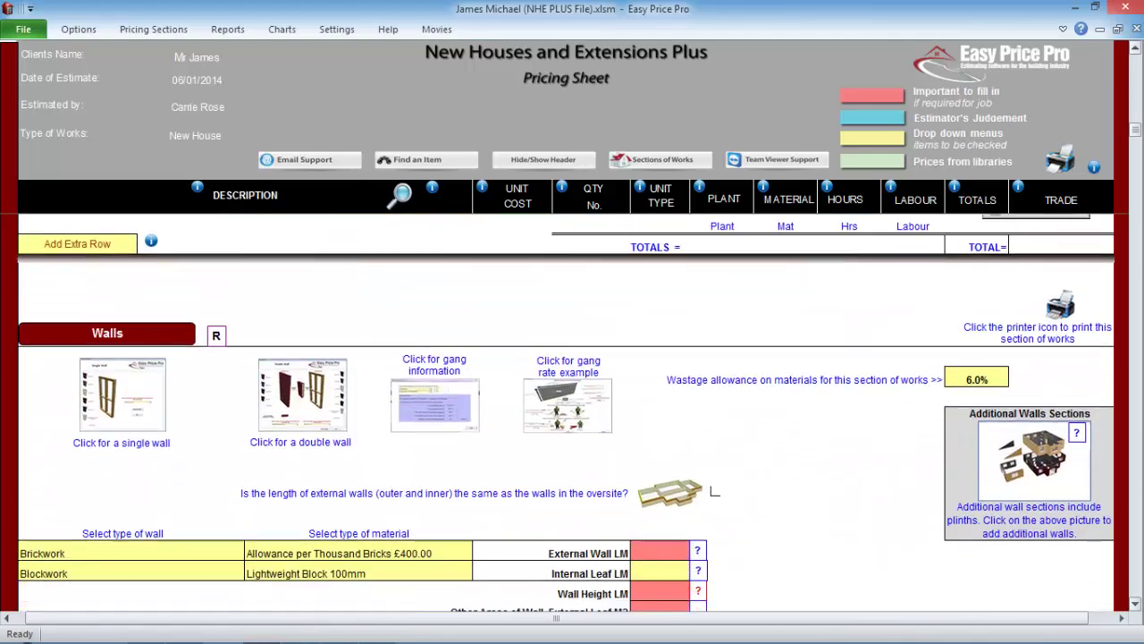
scroll(572, 411, down, 4)
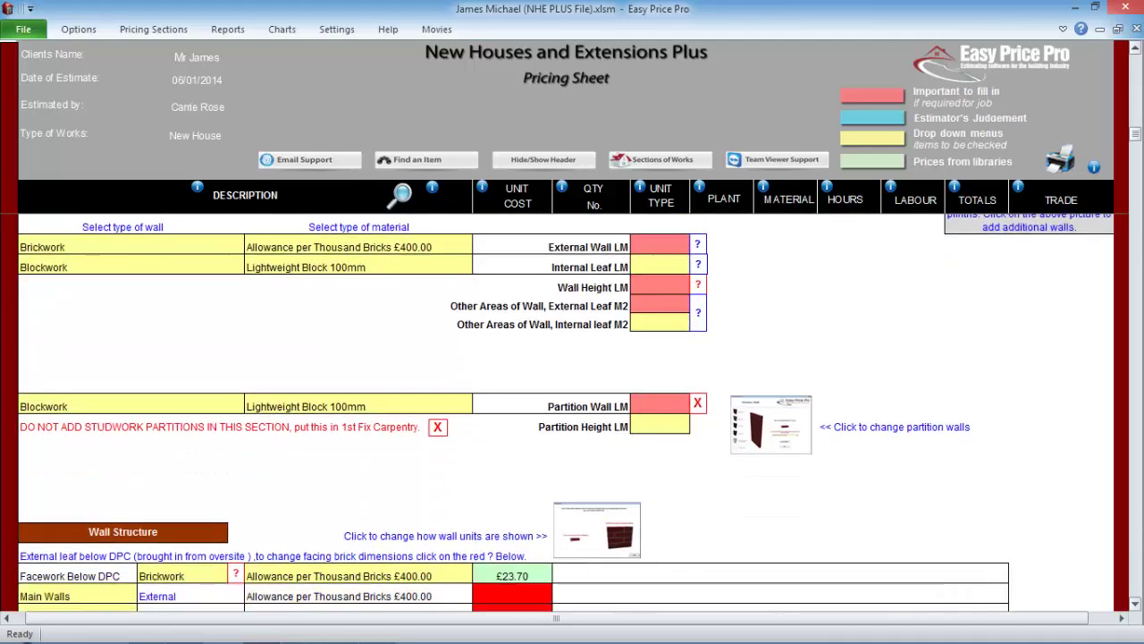
scroll(572, 411, down, 6)
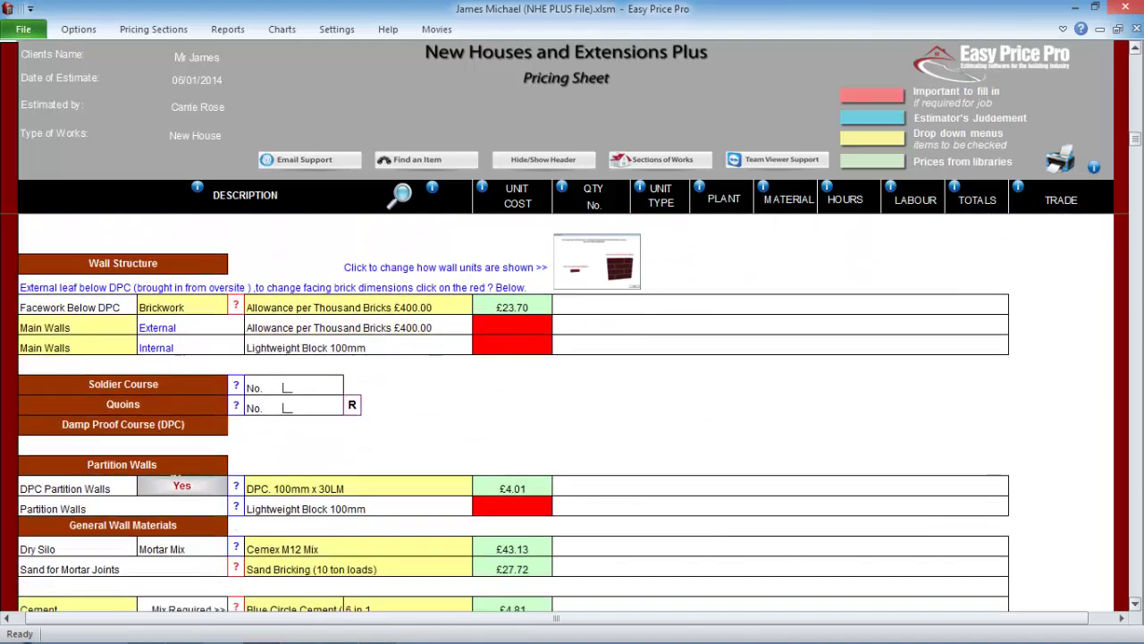
scroll(572, 411, down, 1)
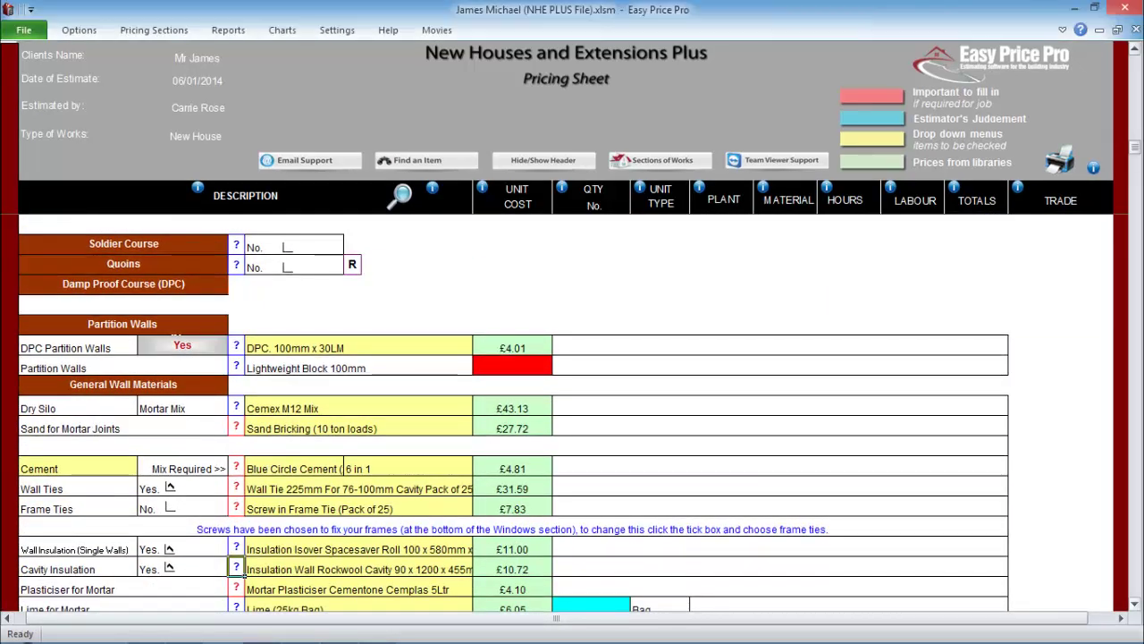
scroll(514, 411, down, 3)
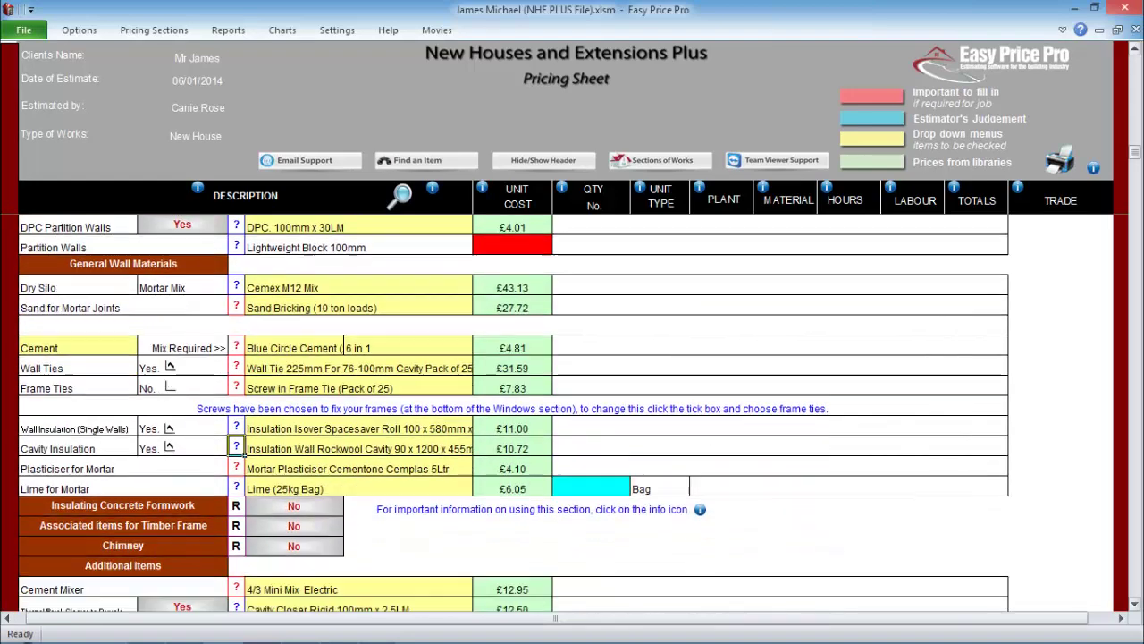
scroll(572, 411, down, 6)
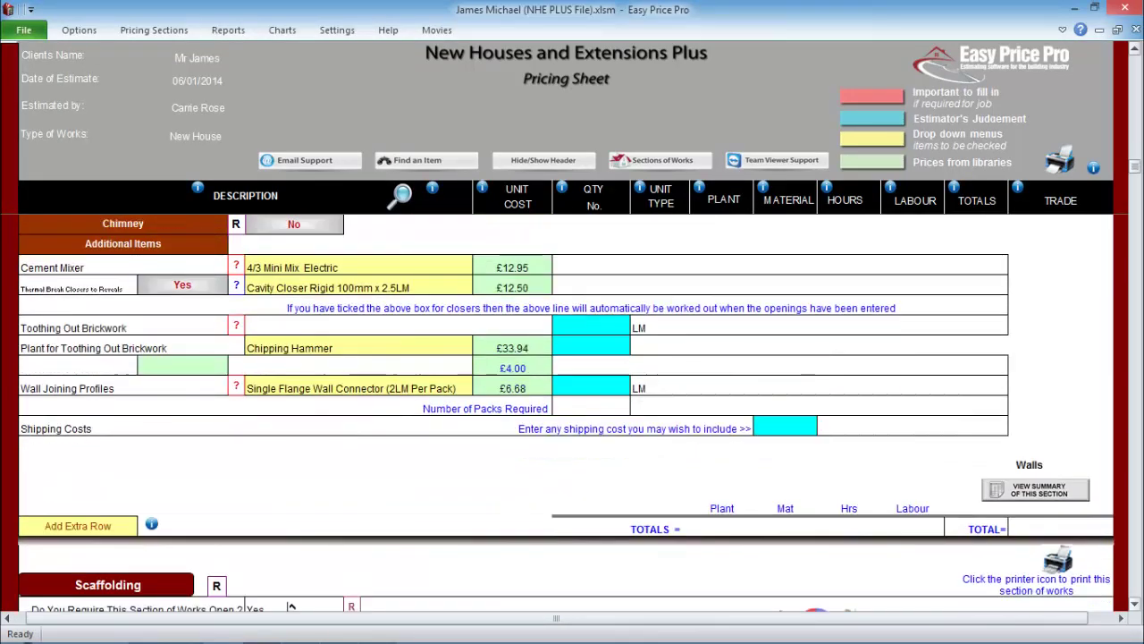
scroll(290, 529, down, 1)
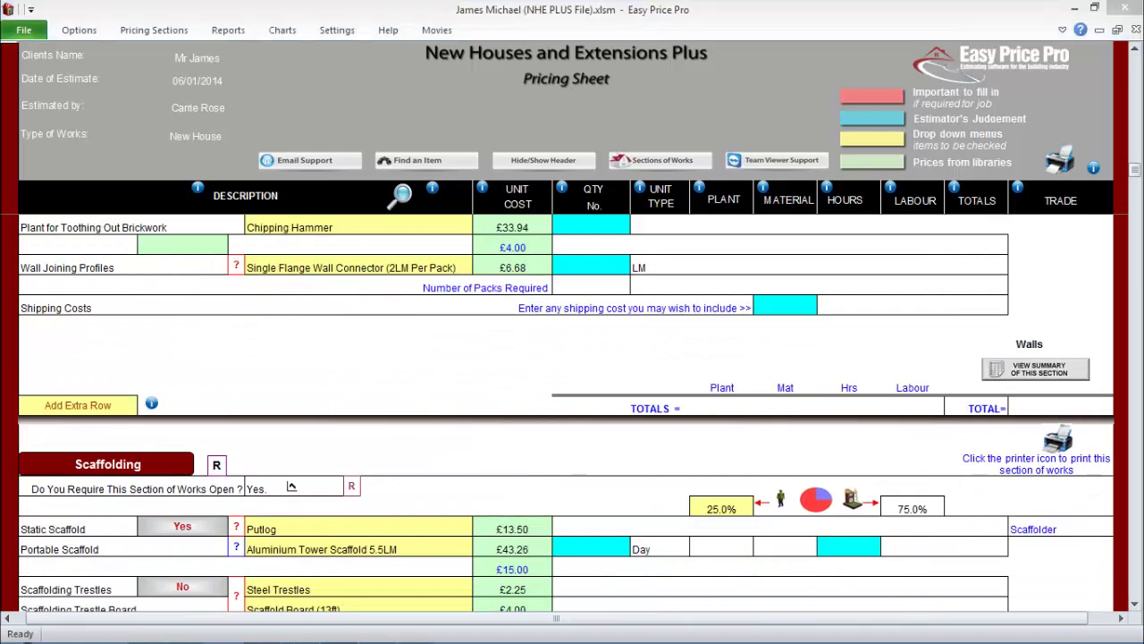
- Jump to Foundations and scroll to the Trench Reinforcement and Fill of Foundations rows
click(154, 30)
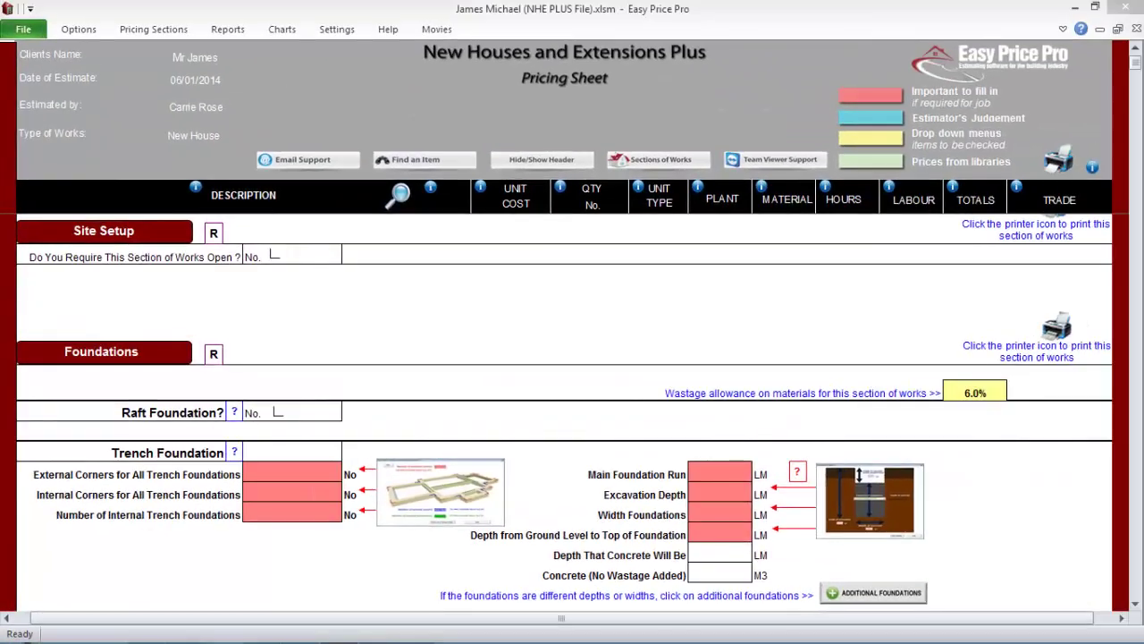
scroll(563, 402, down, 2)
scroll(572, 402, down, 5)
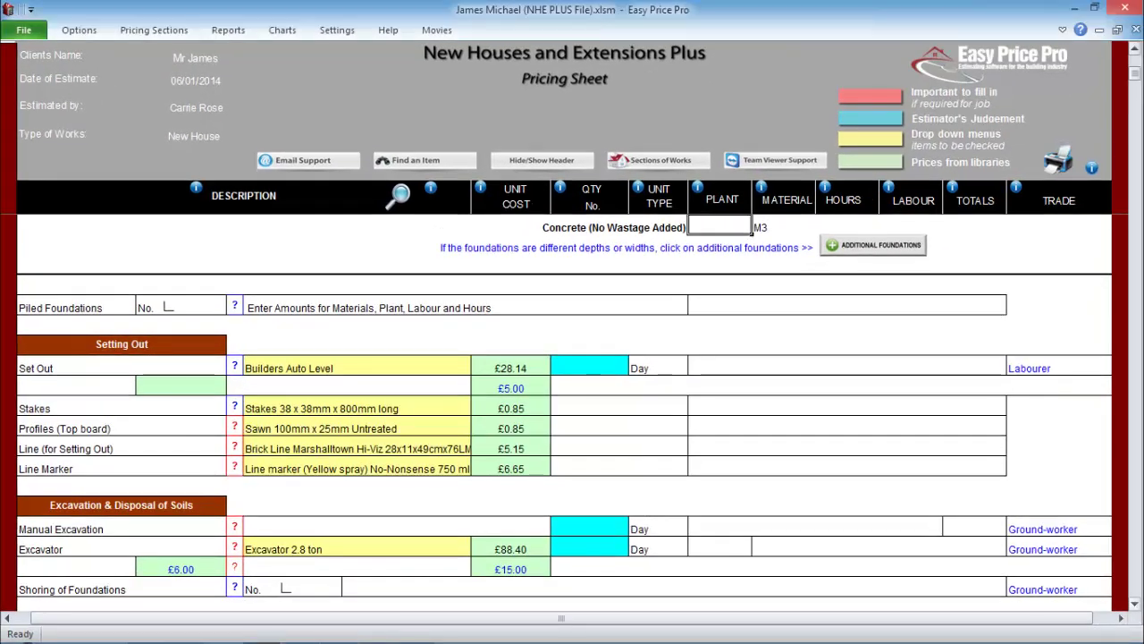
scroll(572, 411, down, 2)
scroll(572, 411, down, 6)
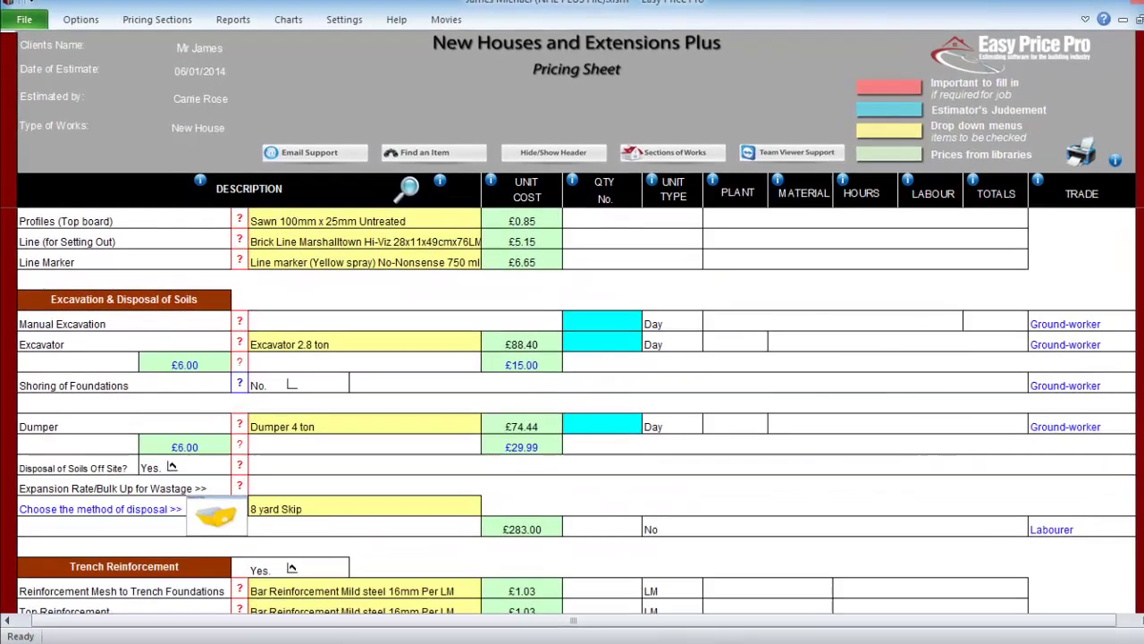
scroll(572, 402, down, 5)
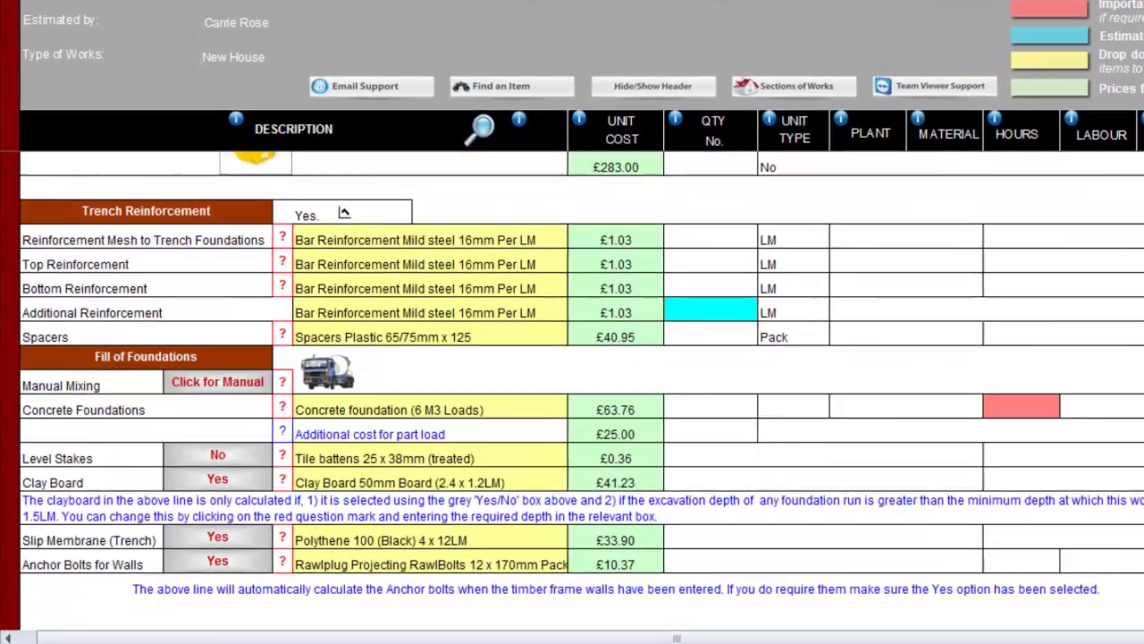
- Try the mesh mix, then set Concrete Foundations to Concrete foundation (6 M3 Loads) at £63.76
click(411, 344)
click(556, 344)
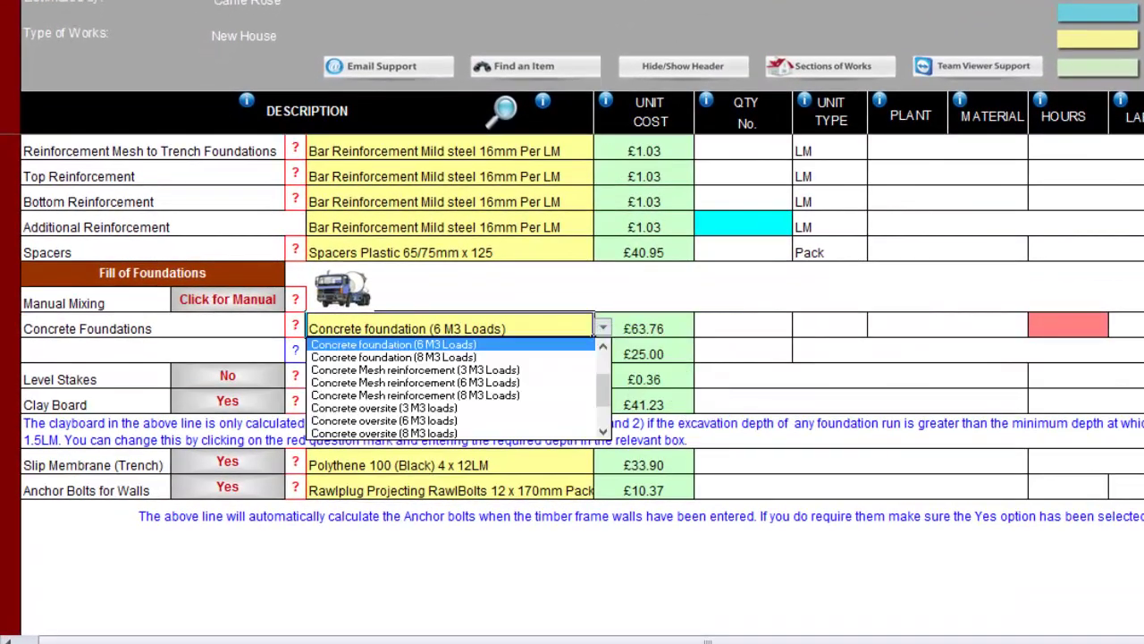
key(Down)
key(Down)
key(Down)
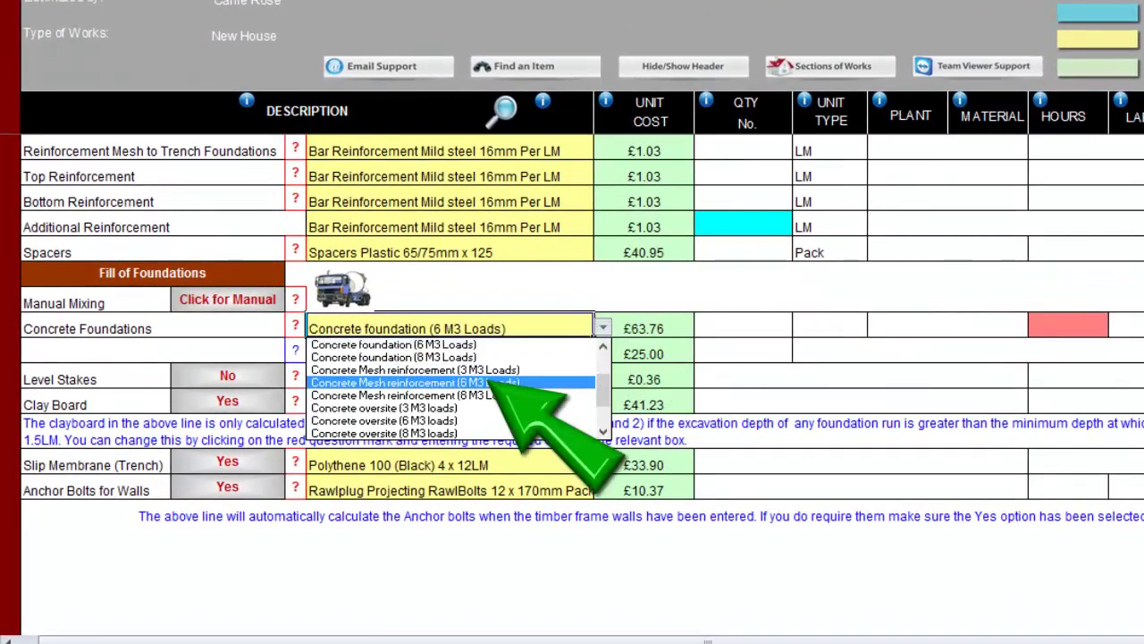
key(Return)
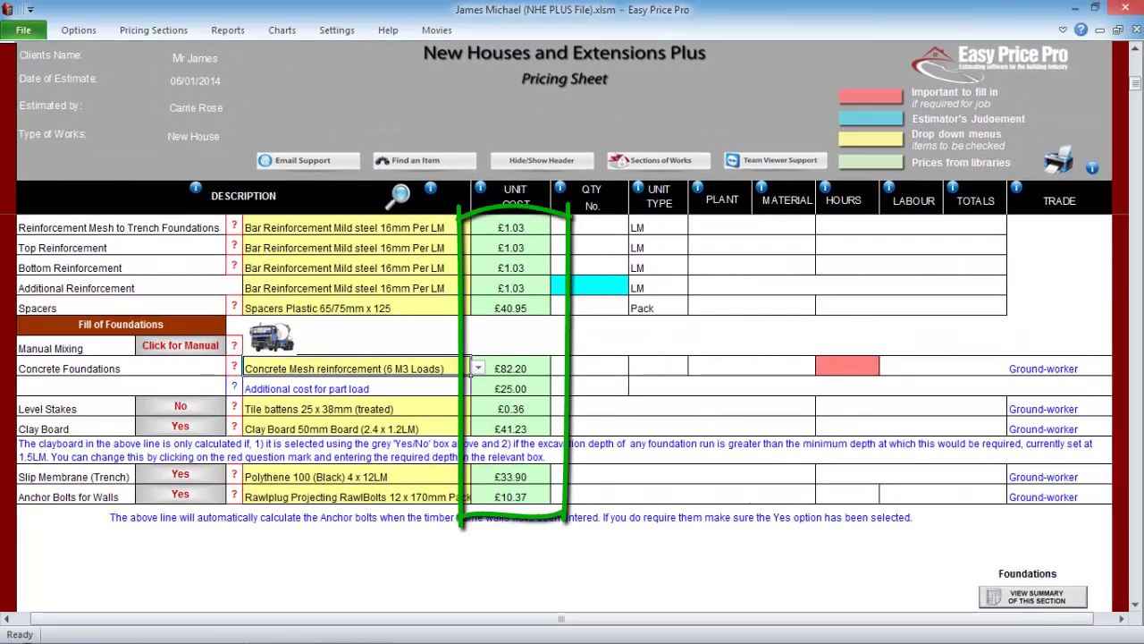
click(478, 367)
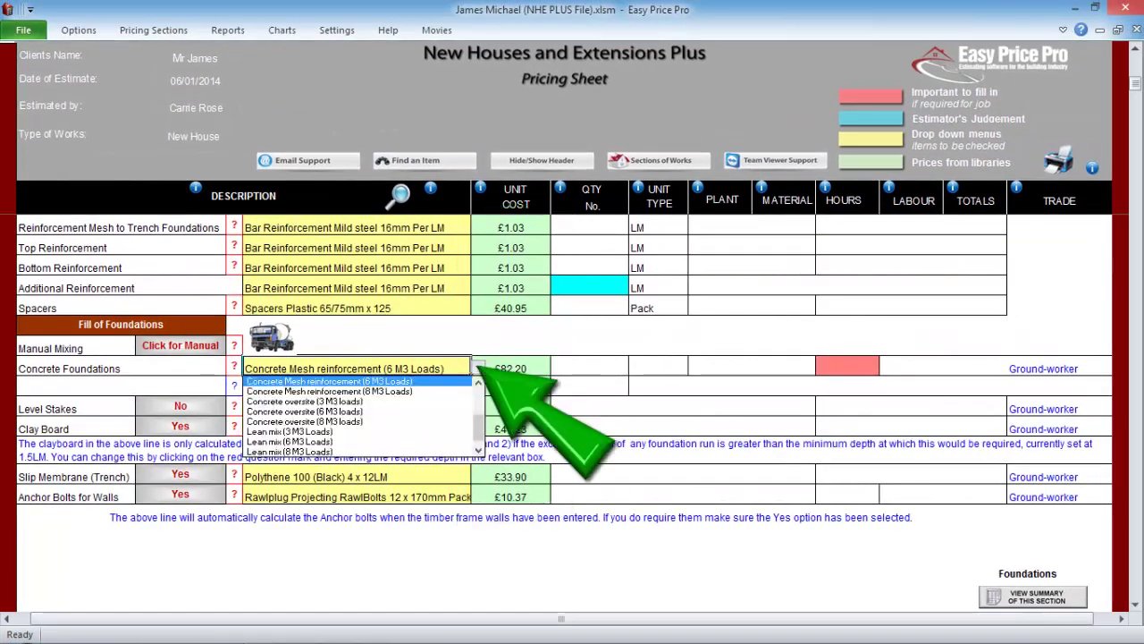
scroll(358, 416, up, 3)
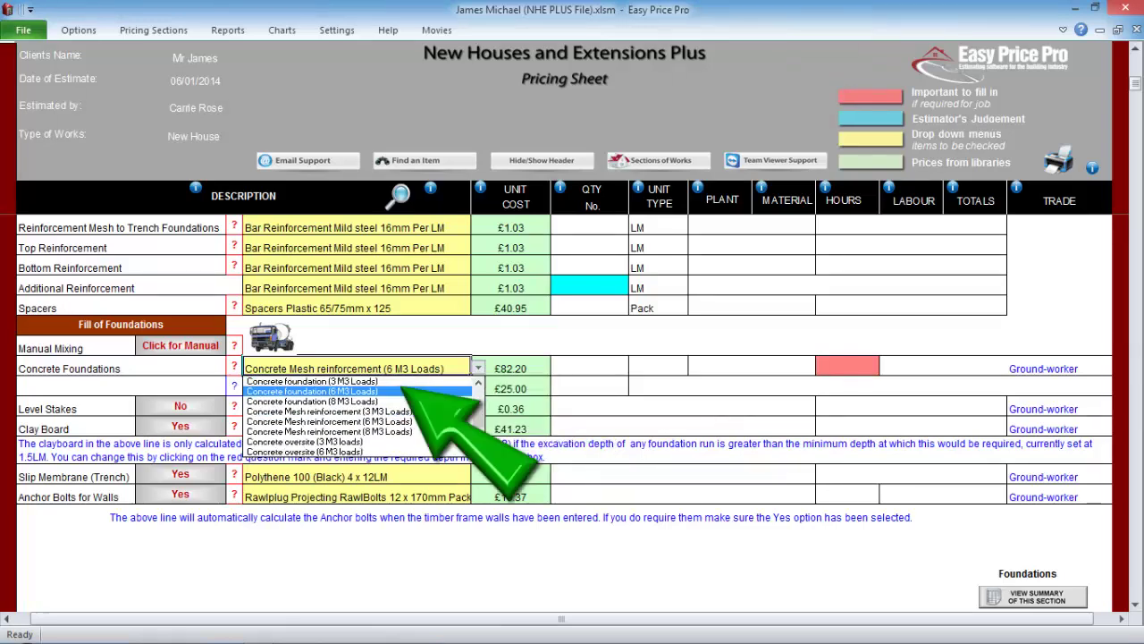
click(312, 390)
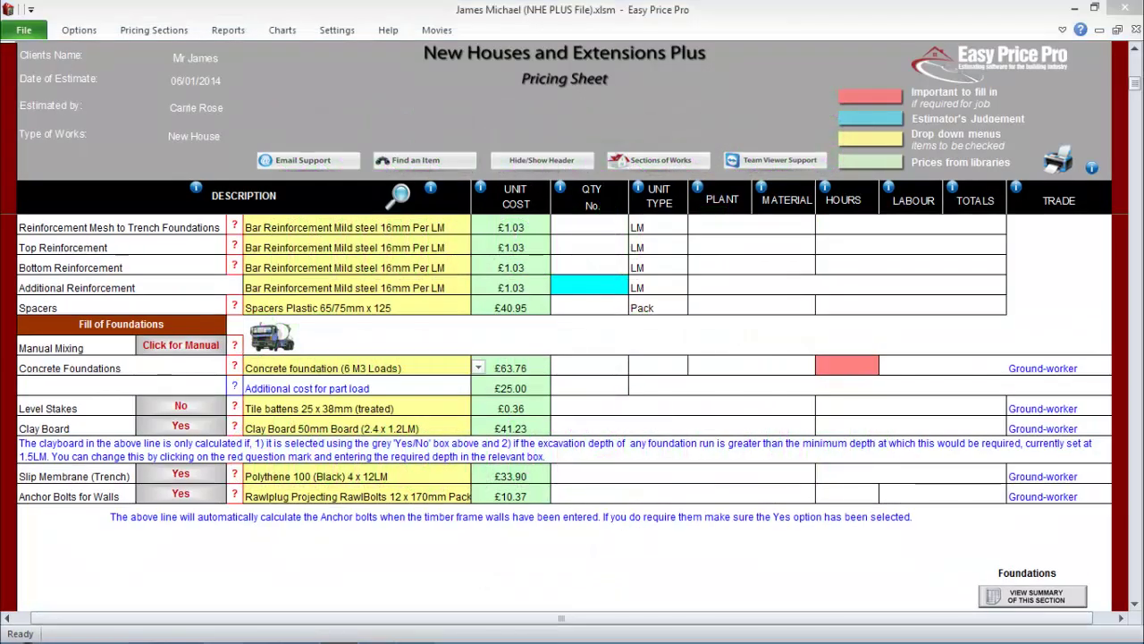
- Hide the client header, re-insert Concrete foundation (6 M3 Loads) via Find an Item, and go to Roof Structure
click(468, 372)
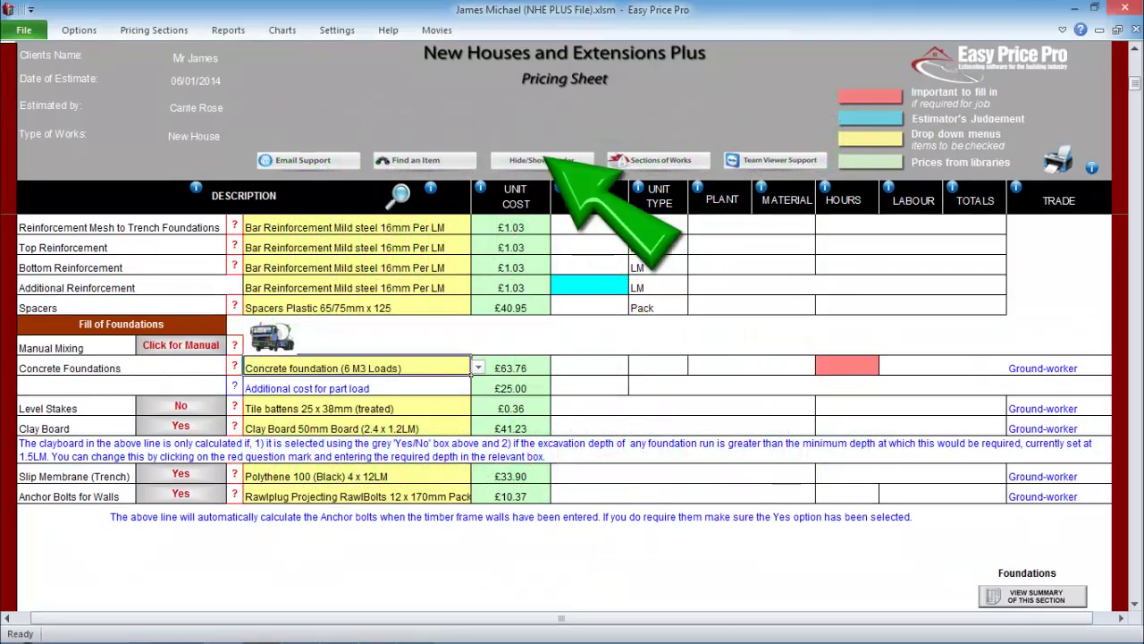
click(541, 160)
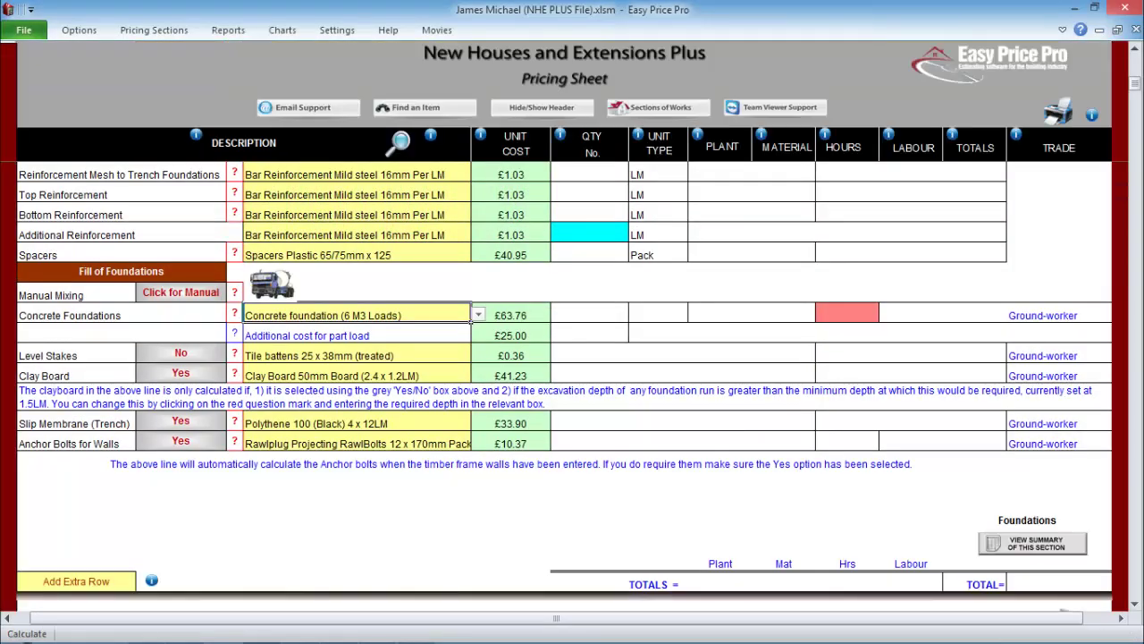
click(425, 107)
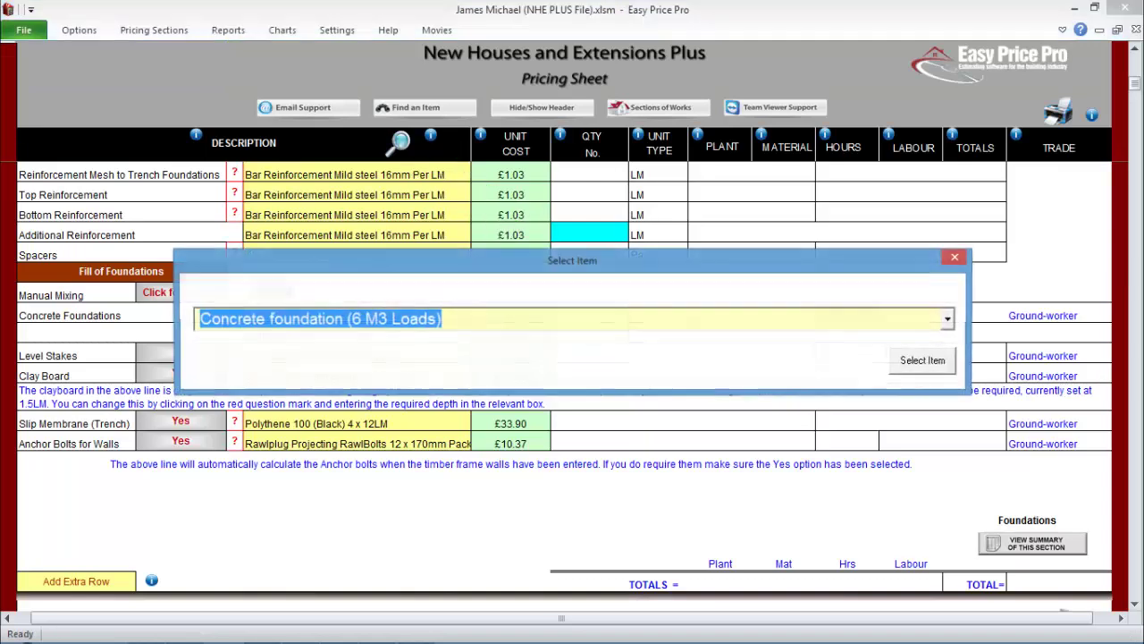
key(alt+Down)
key(Return)
click(920, 360)
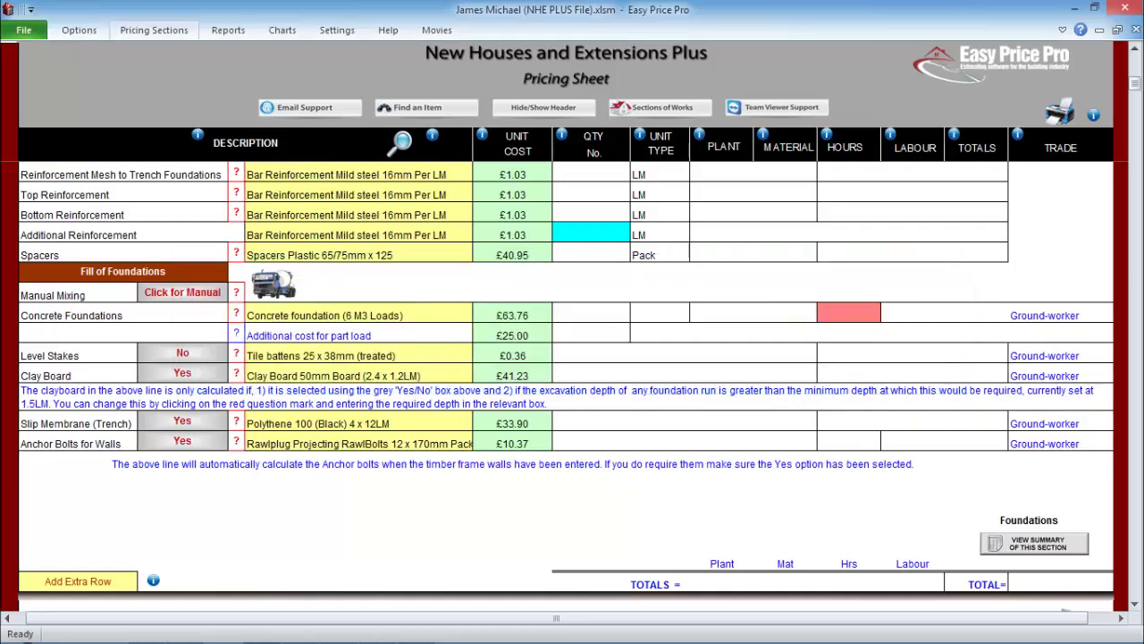
click(154, 30)
click(304, 51)
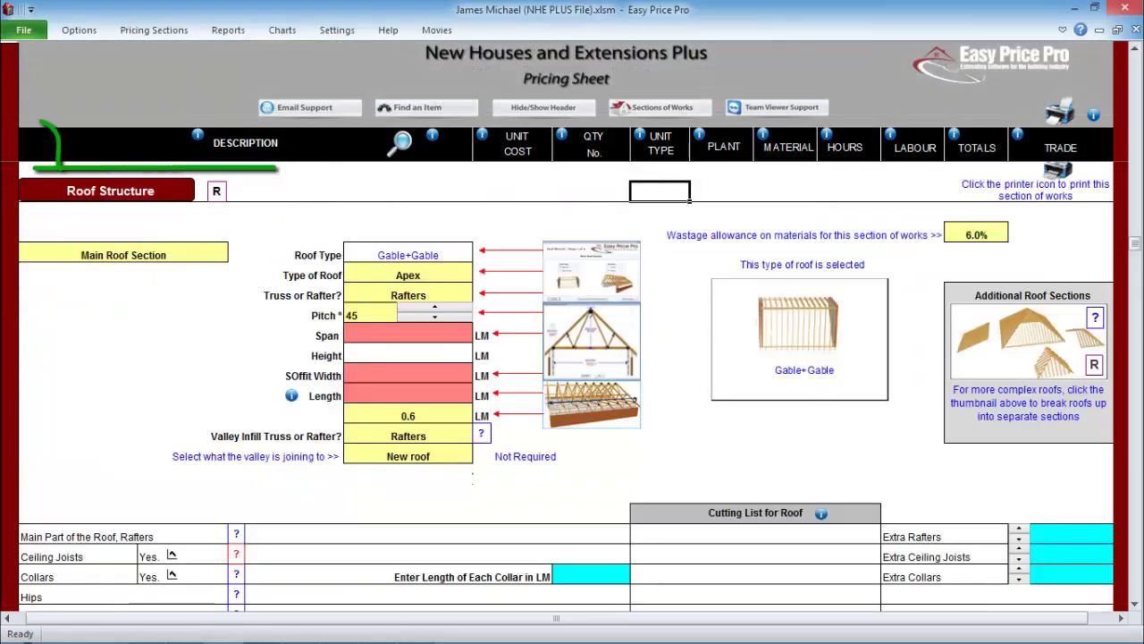
scroll(566, 387, down, 7)
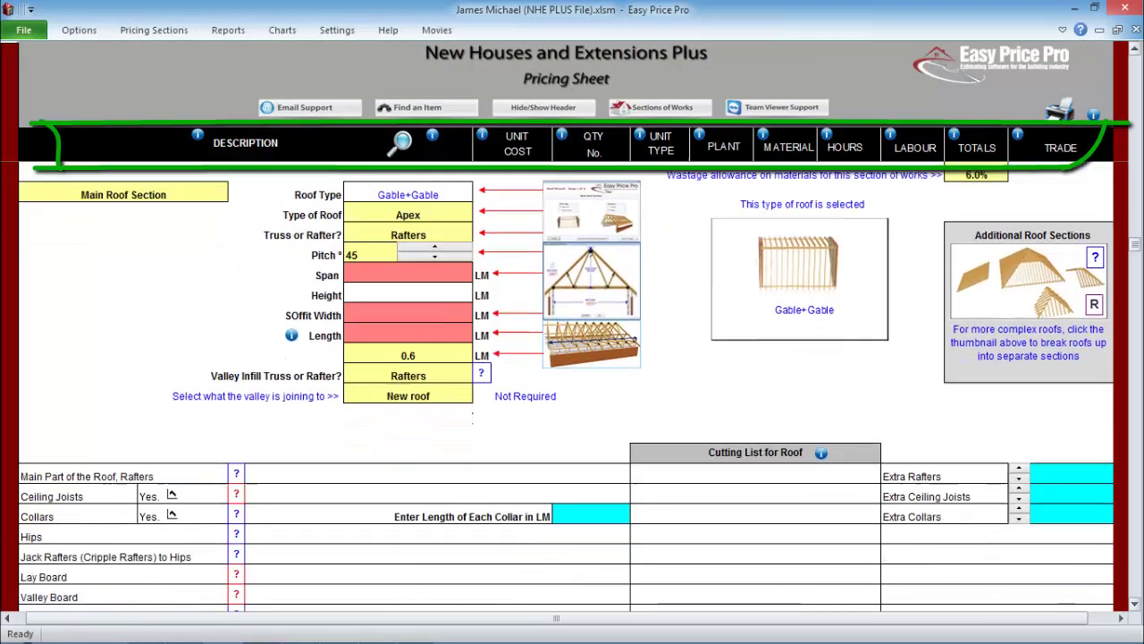
scroll(567, 387, down, 4)
scroll(566, 387, up, 1)
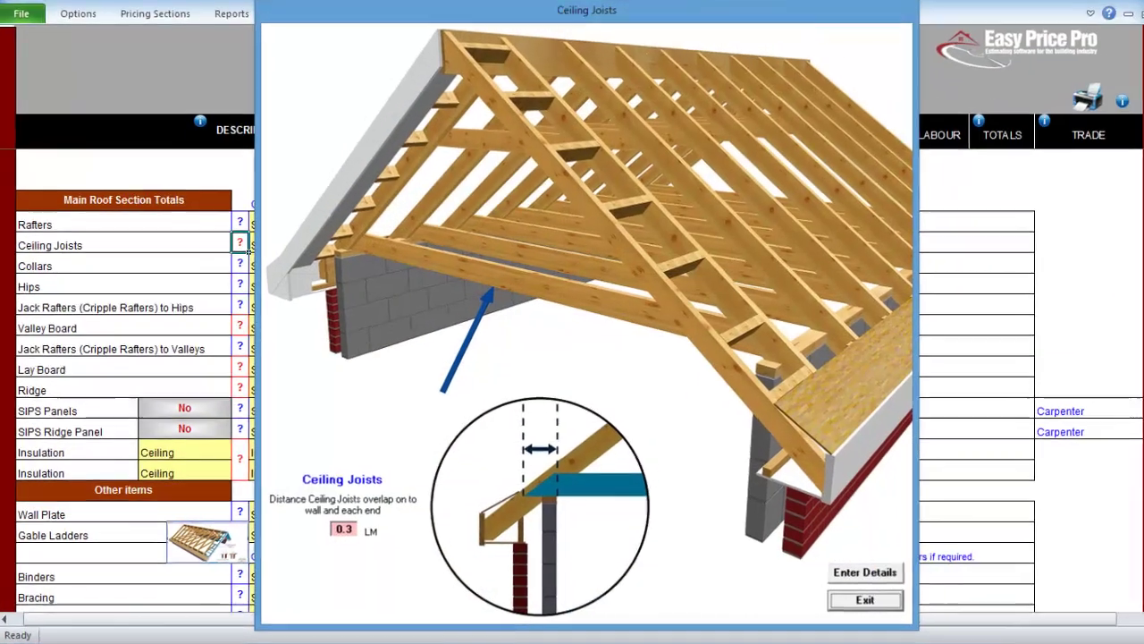
click(843, 599)
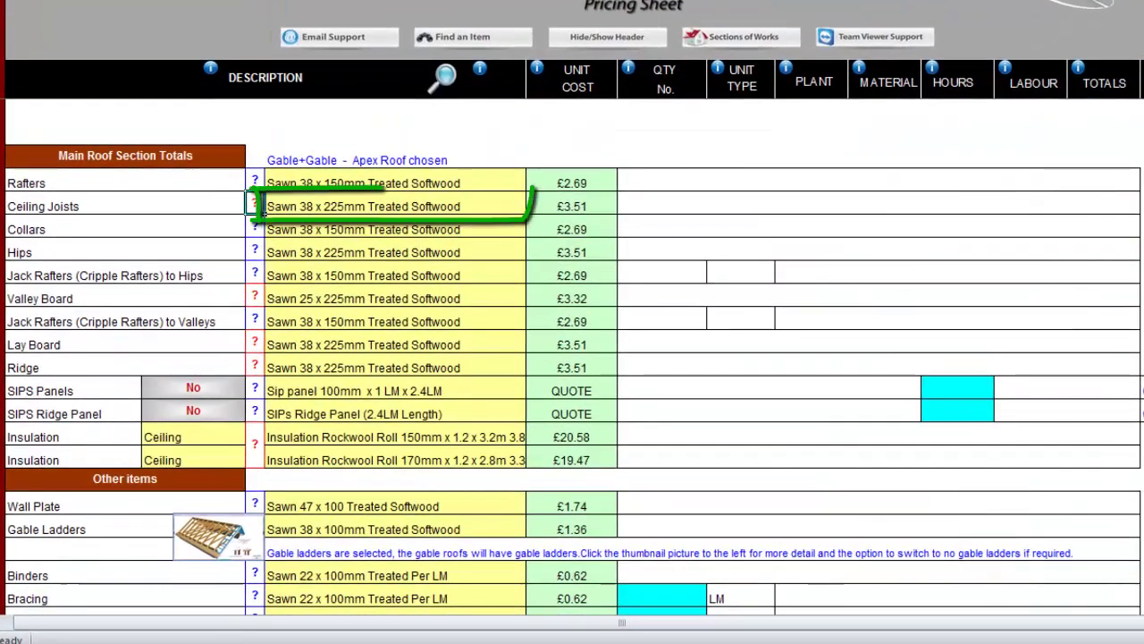
click(393, 205)
click(534, 206)
click(526, 212)
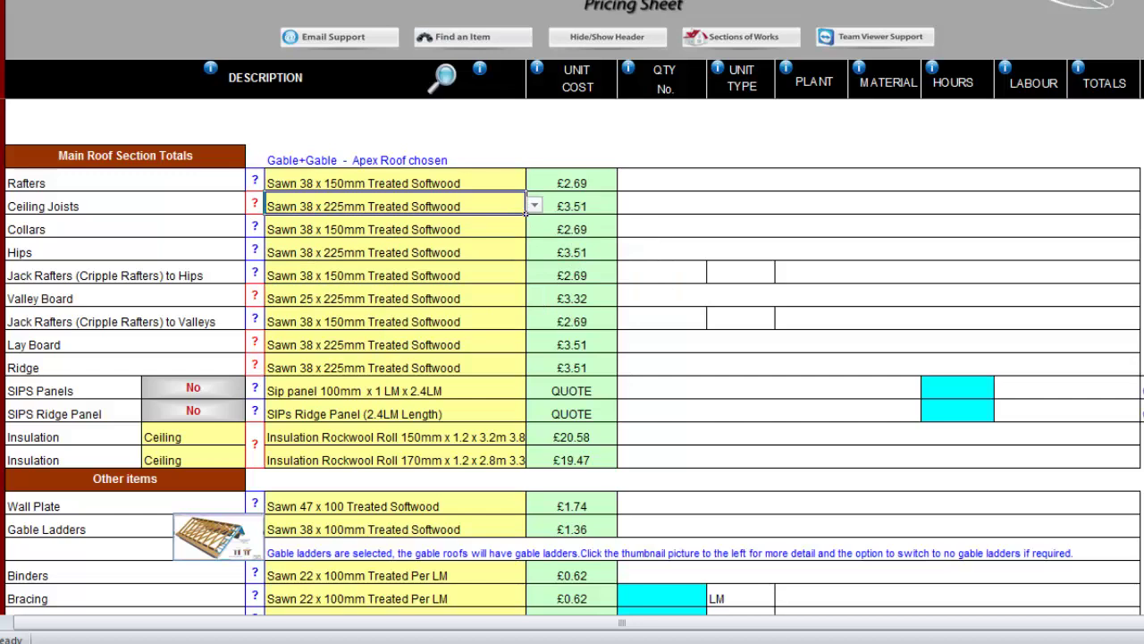
click(612, 211)
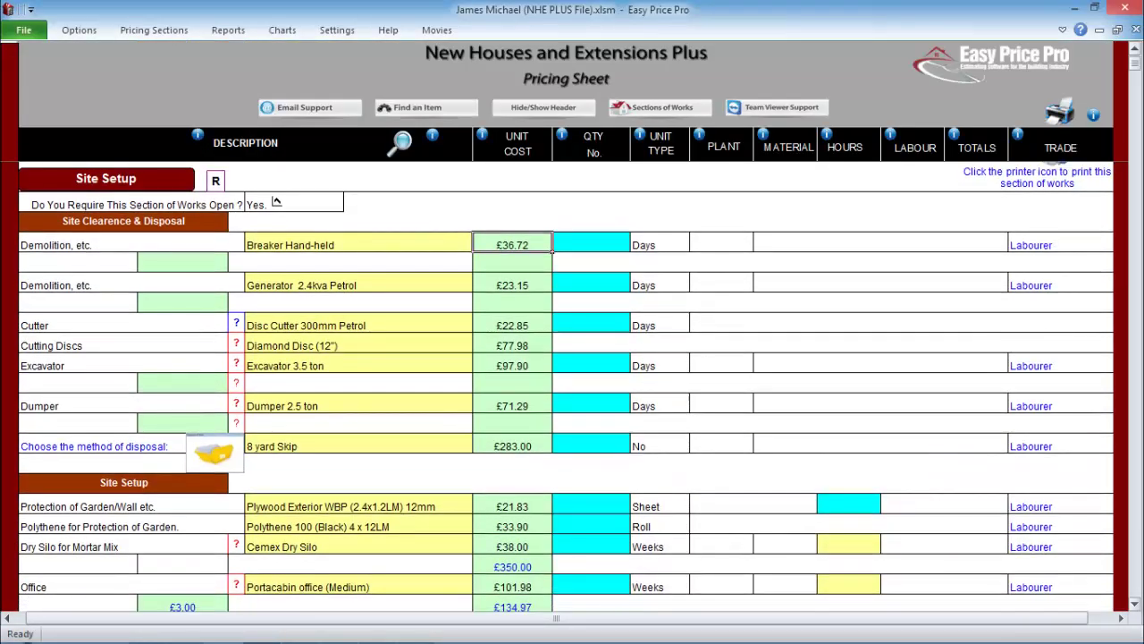
- Show the header and hire the Storage Container for 12 weeks and Site WC for 26
click(591, 229)
scroll(566, 384, down, 5)
click(590, 375)
text(12)
key(Return)
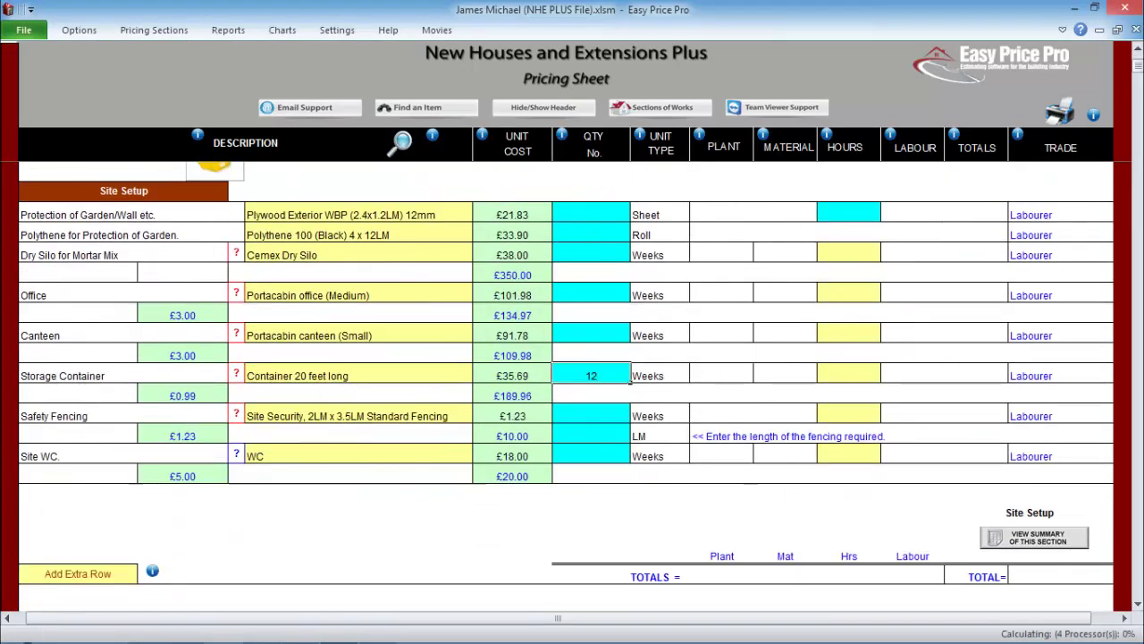
click(591, 455)
text(26)
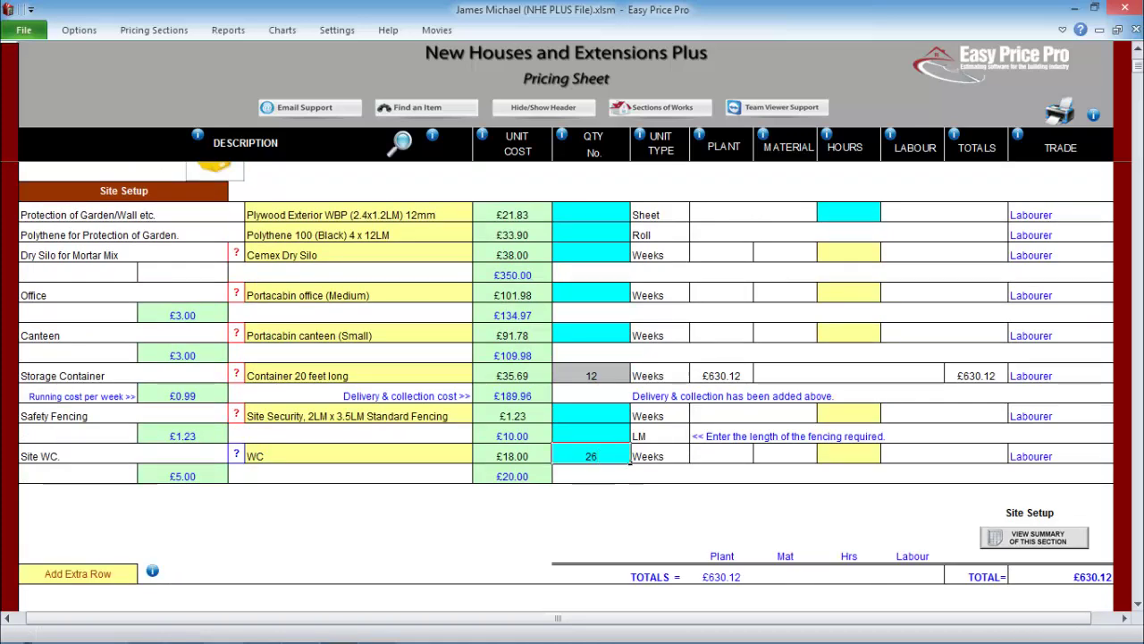
key(Return)
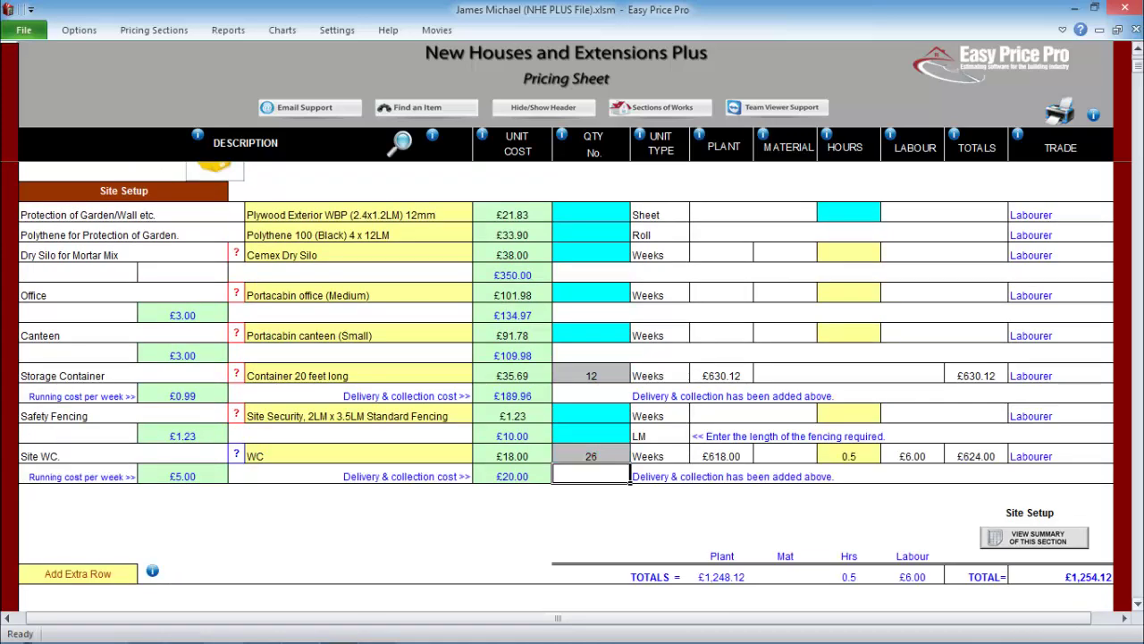
- Transfer the corner counts (10 external, 6 internal, 3 internal runs) onto the pricing sheet
scroll(566, 386, down, 7)
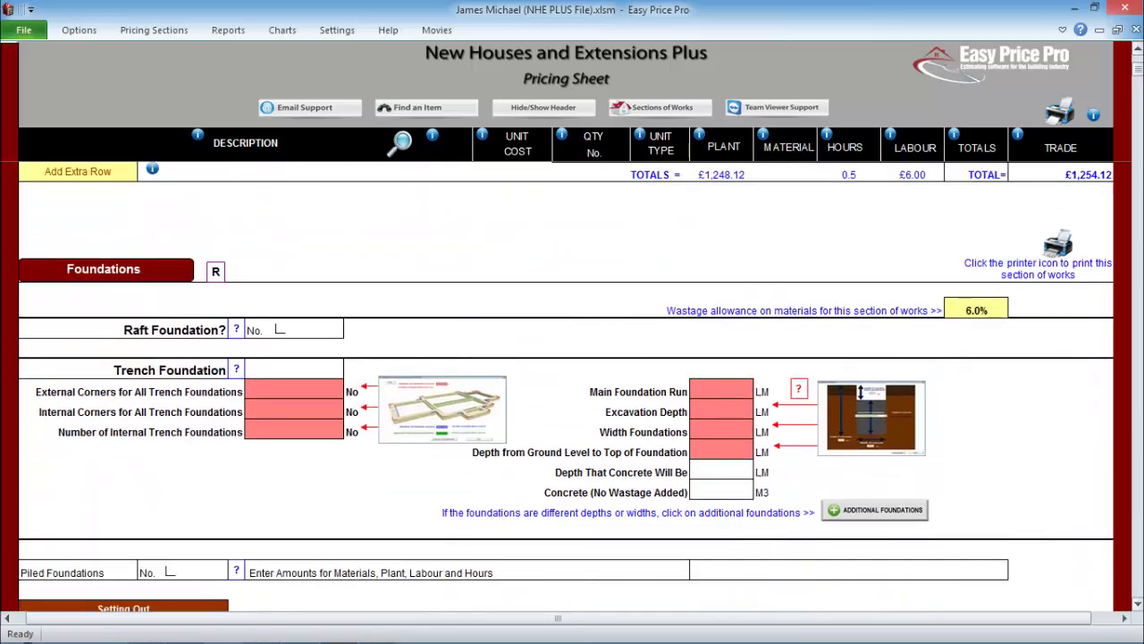
scroll(566, 385, down, 2)
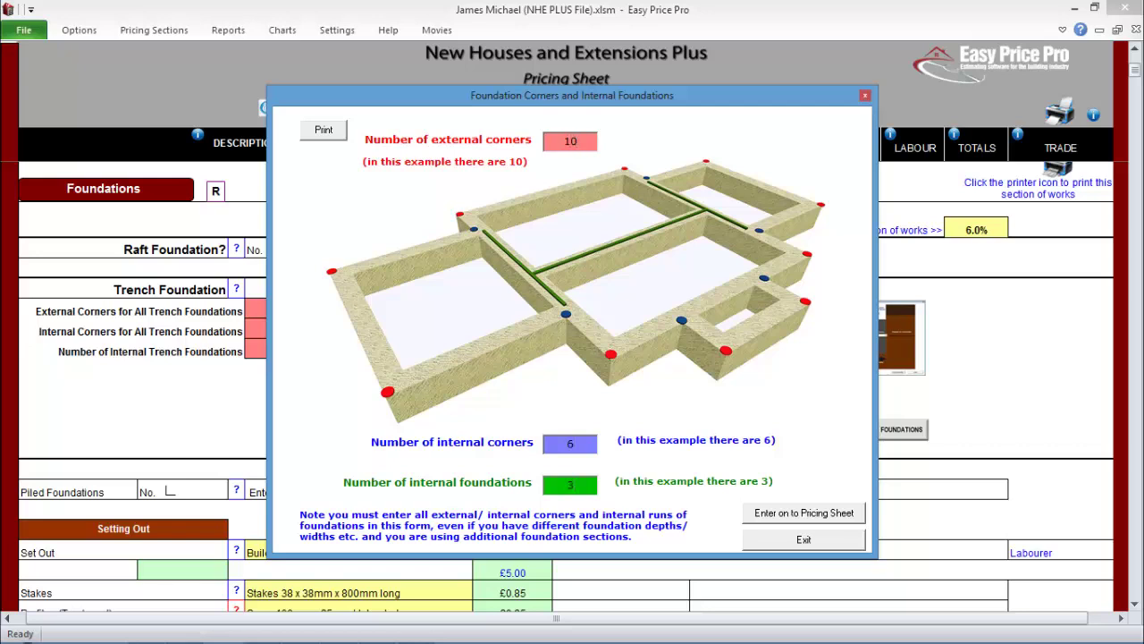
key(Return)
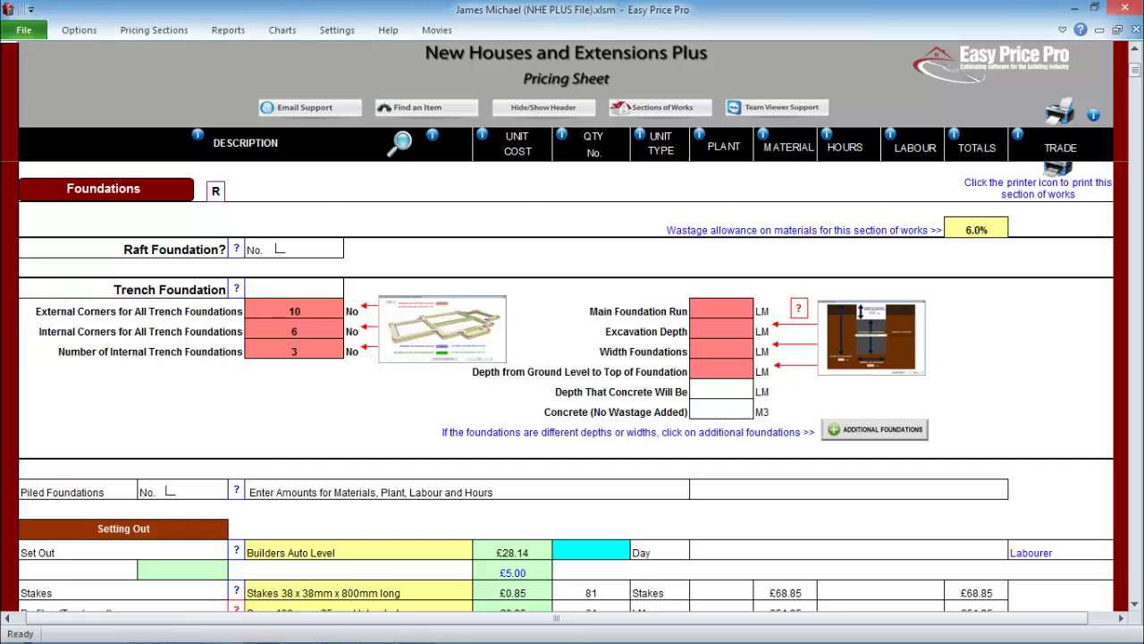
- Enter trench foundations of 66 LM run, 1.00 deep, 0.60 wide and 0.30 top depth
text(66)
key(Return)
text(1)
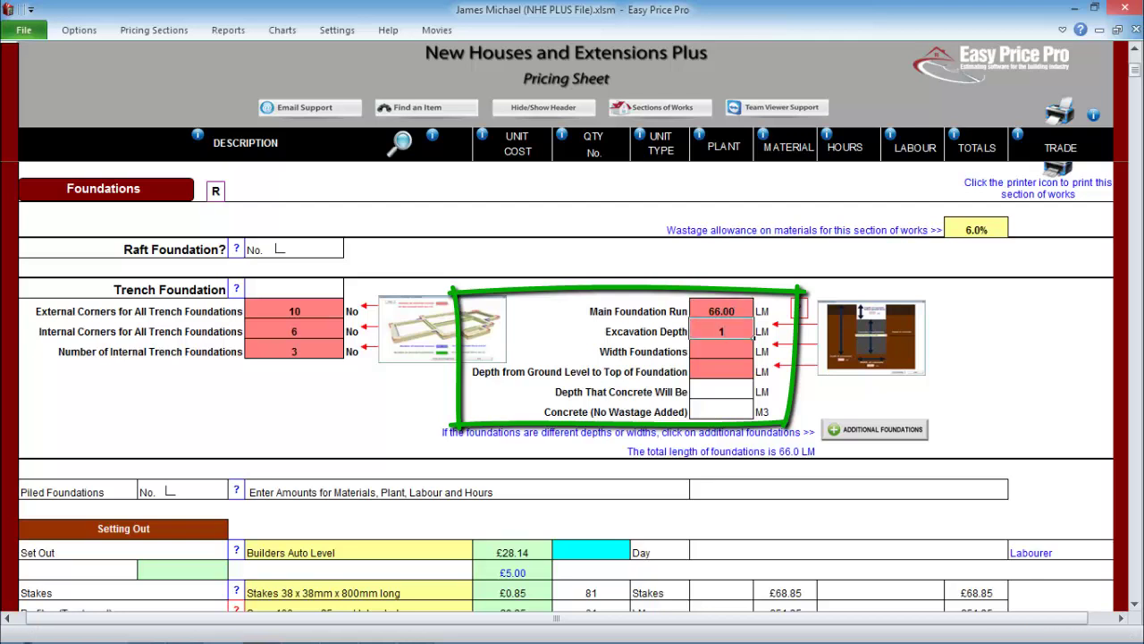
key(Return)
text(0.6)
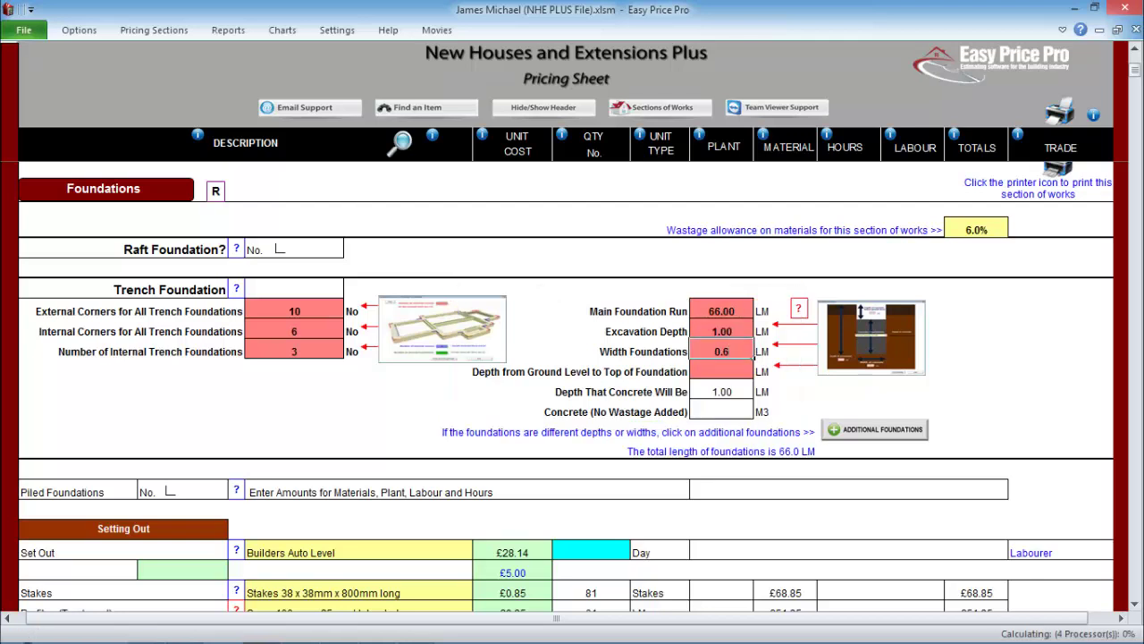
key(Return)
text(0.3)
key(Return)
scroll(566, 386, down, 3)
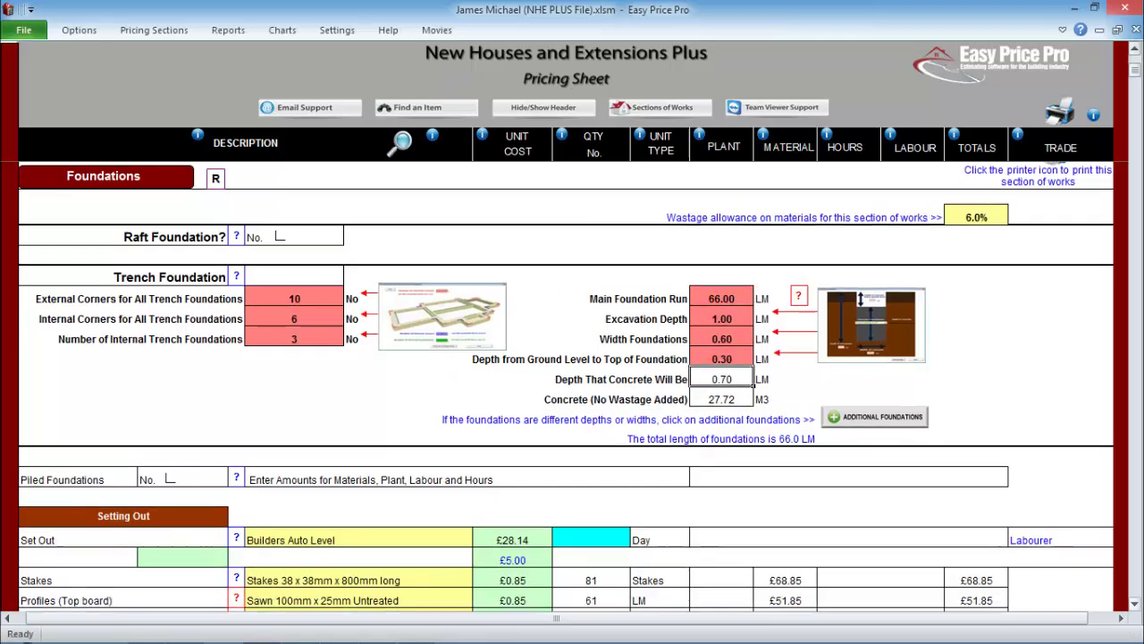
scroll(566, 386, down, 10)
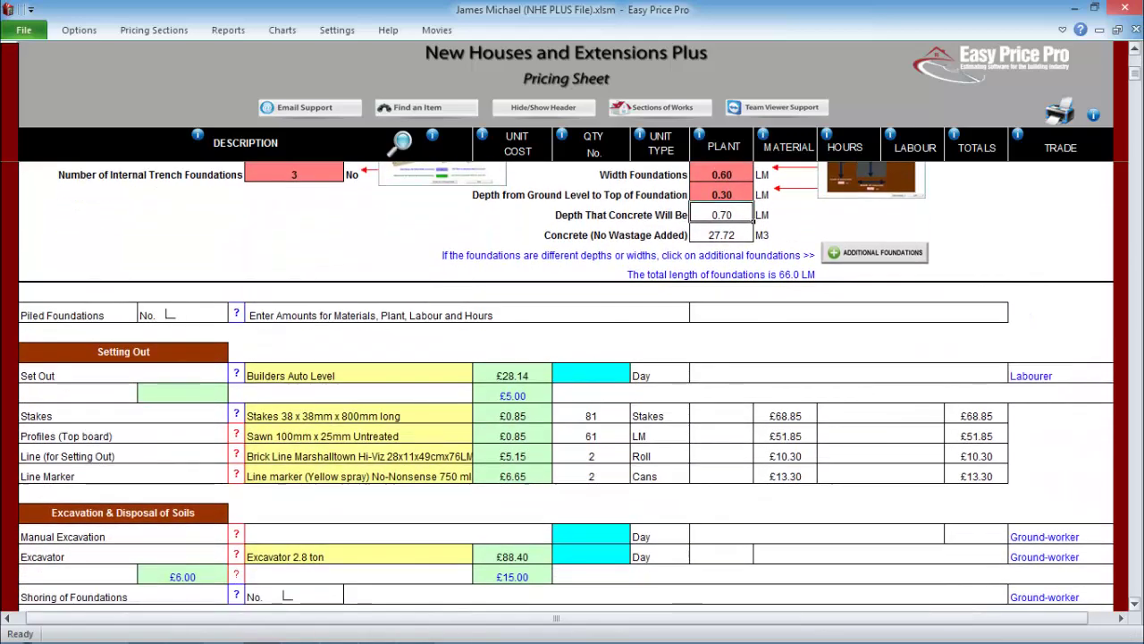
scroll(566, 386, down, 1)
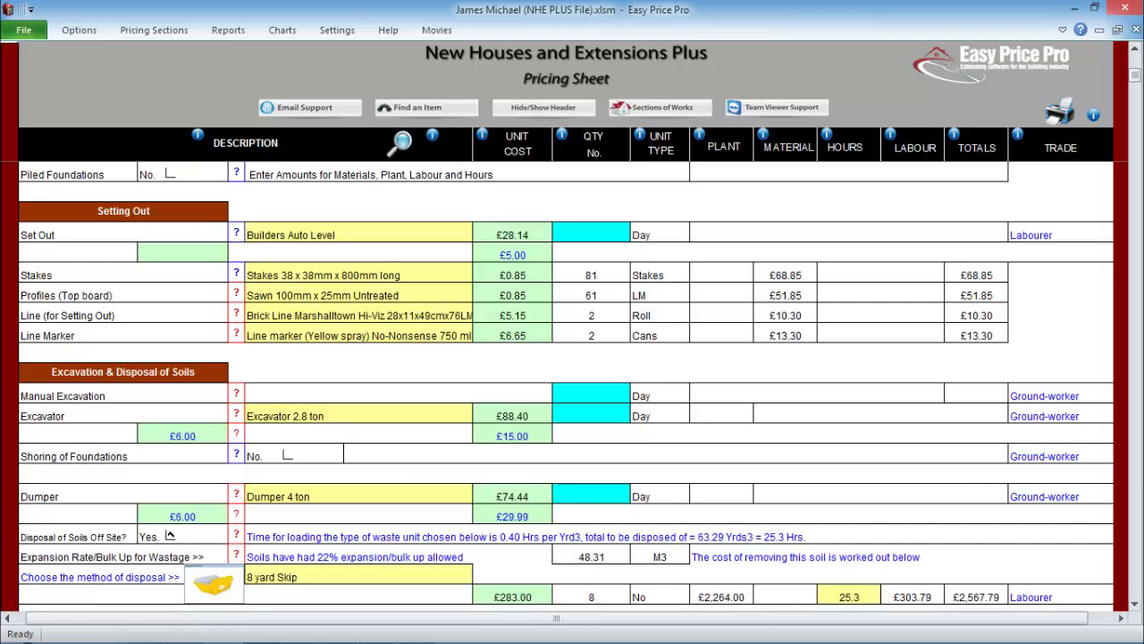
- Allow 1 day and 16 hours for setting out
text(1)
key(Tab)
text(16)
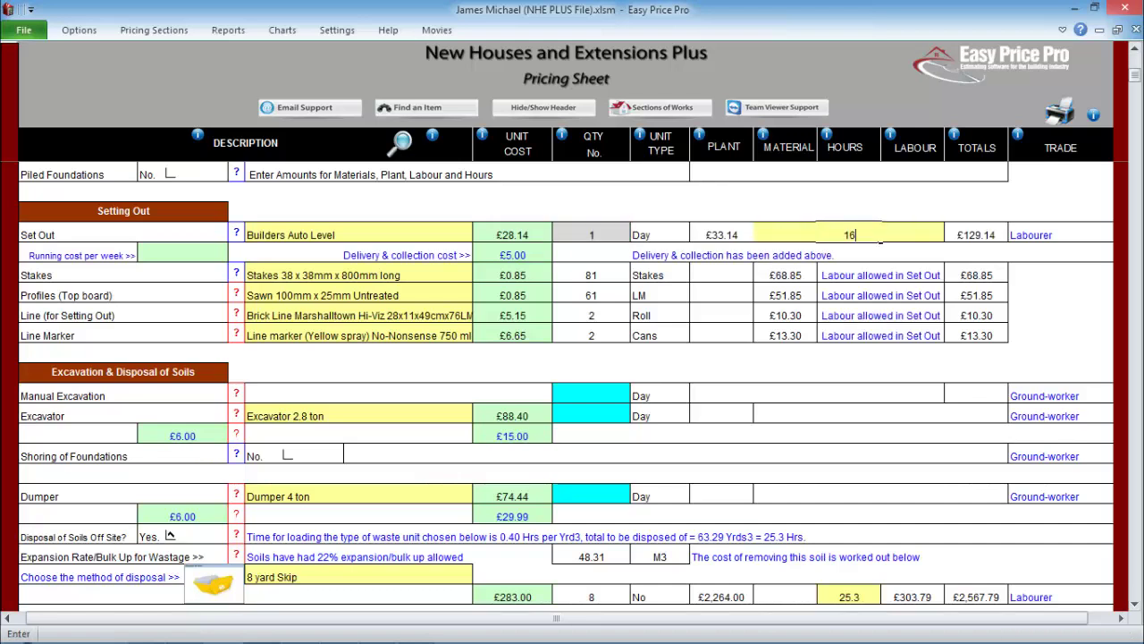
click(357, 416)
- Hire a 3.5 ton excavator and a 6 ton dumper for 2 days each
click(480, 416)
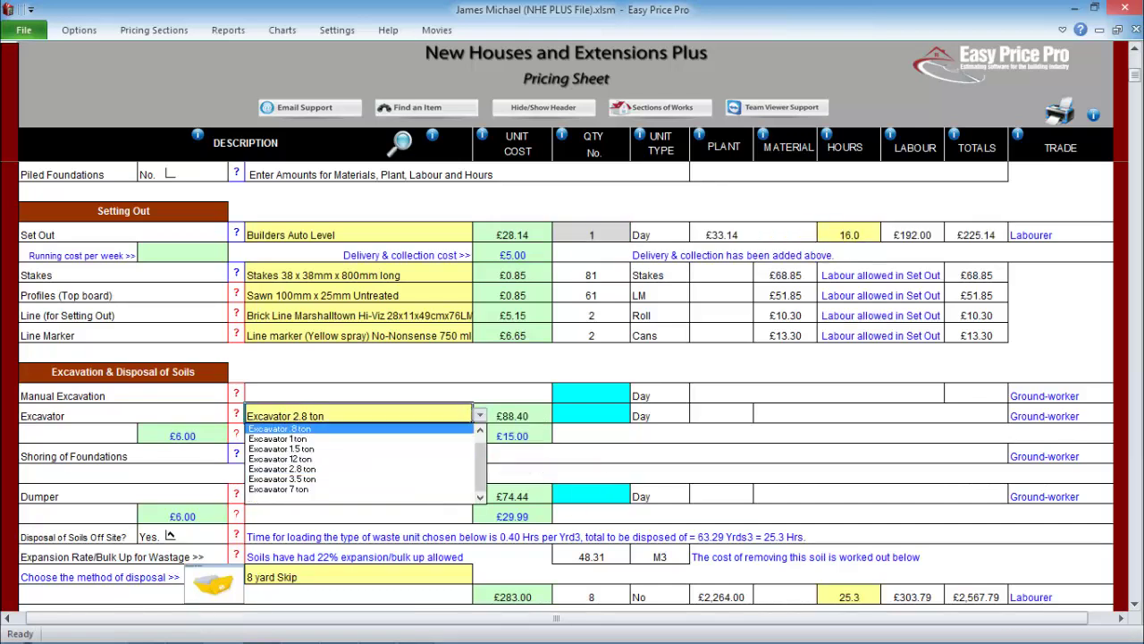
click(281, 479)
click(591, 416)
text(2)
click(358, 496)
click(480, 496)
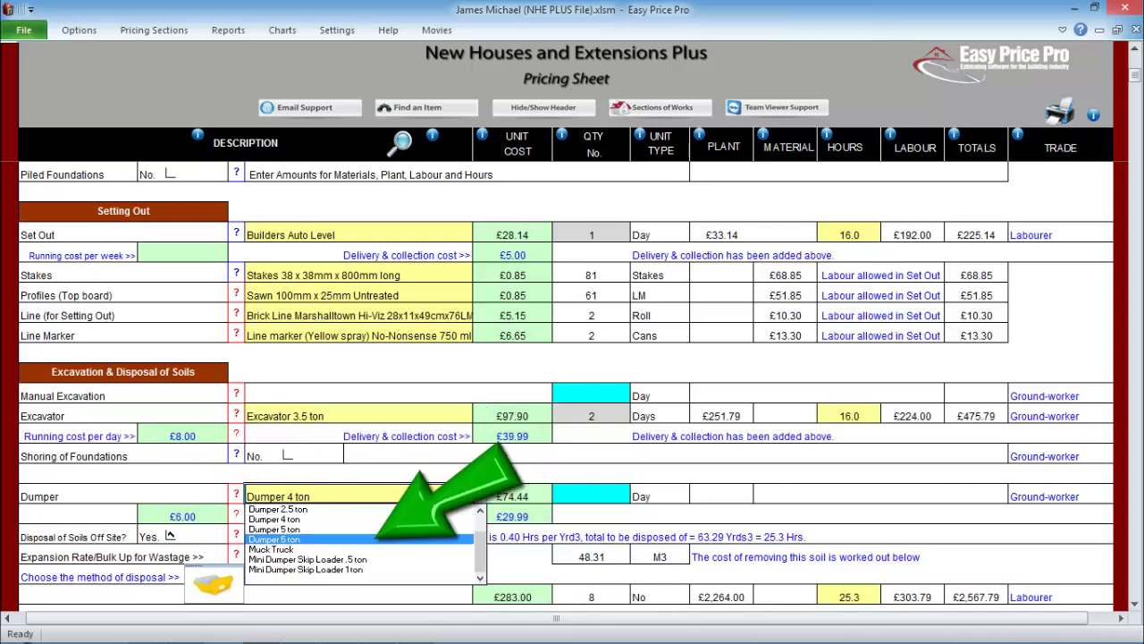
click(282, 540)
click(591, 496)
text(2)
key(Return)
- Choose Large Tipper Lorry (20 Ton) for soil disposal
scroll(572, 384, down, 3)
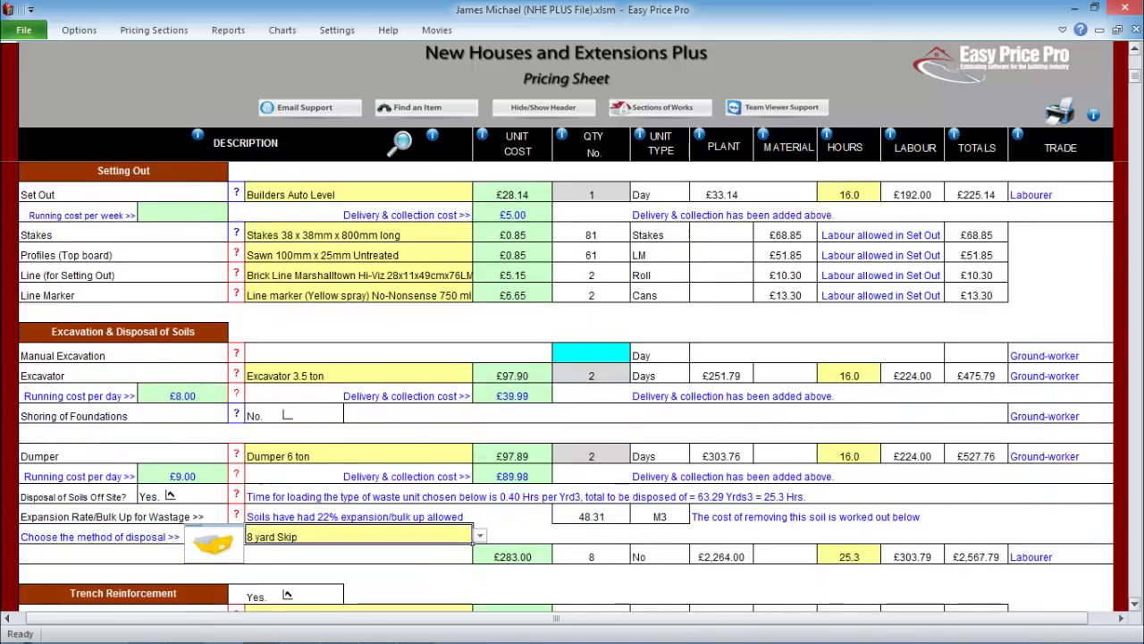
click(480, 415)
scroll(358, 463, down, 2)
click(295, 459)
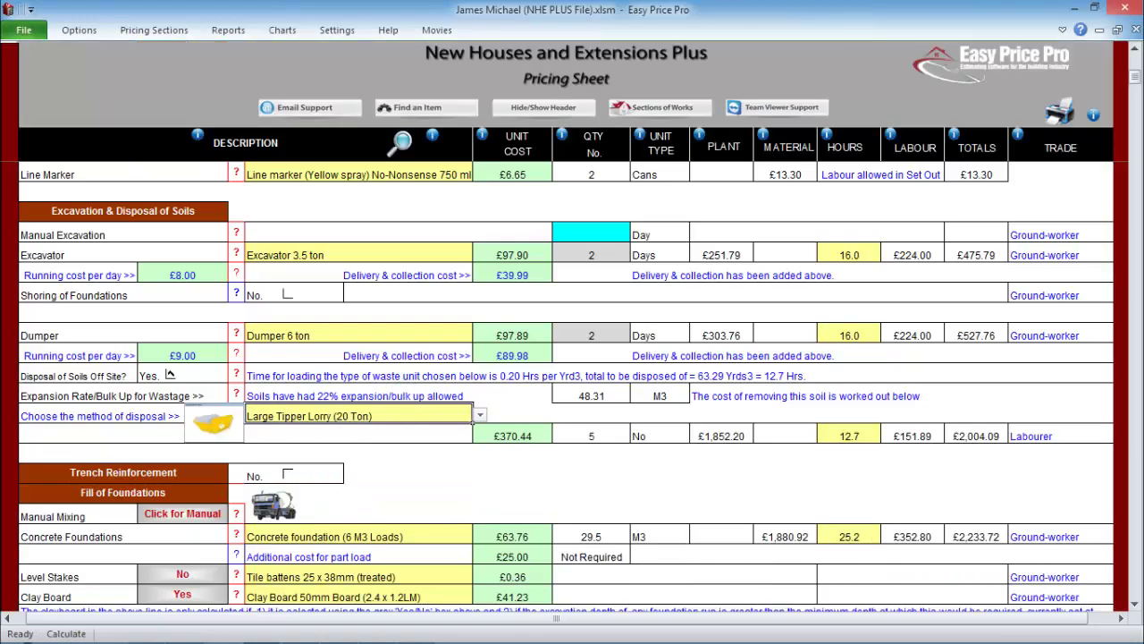
scroll(169, 375, down, 5)
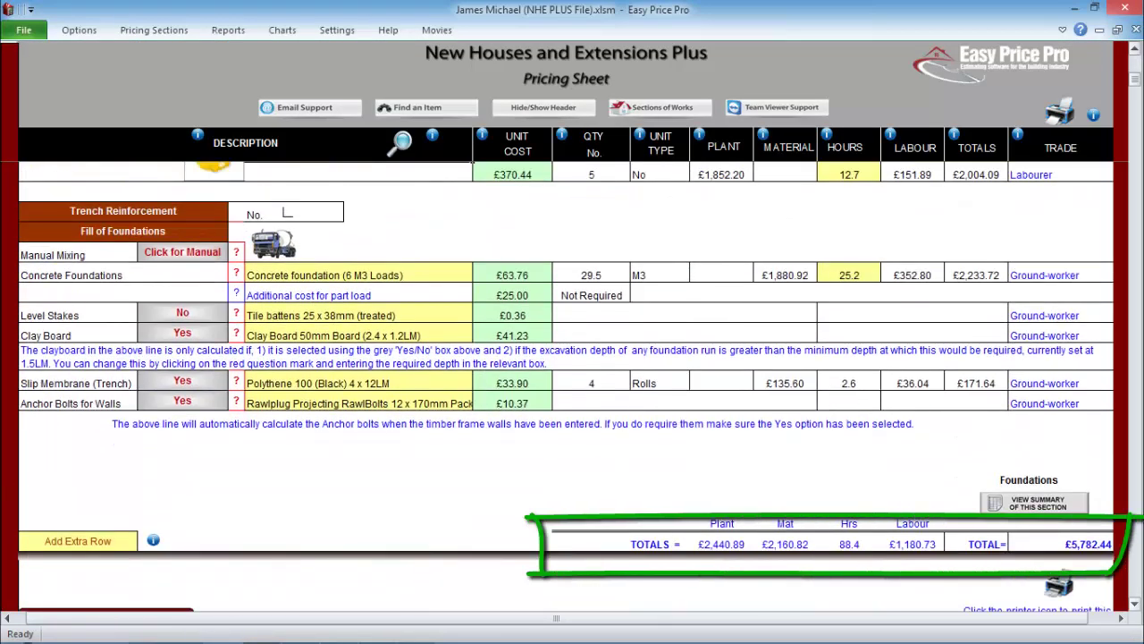
- Scroll to Ground Floor and review the sub-base depth explanation
scroll(572, 384, down, 3)
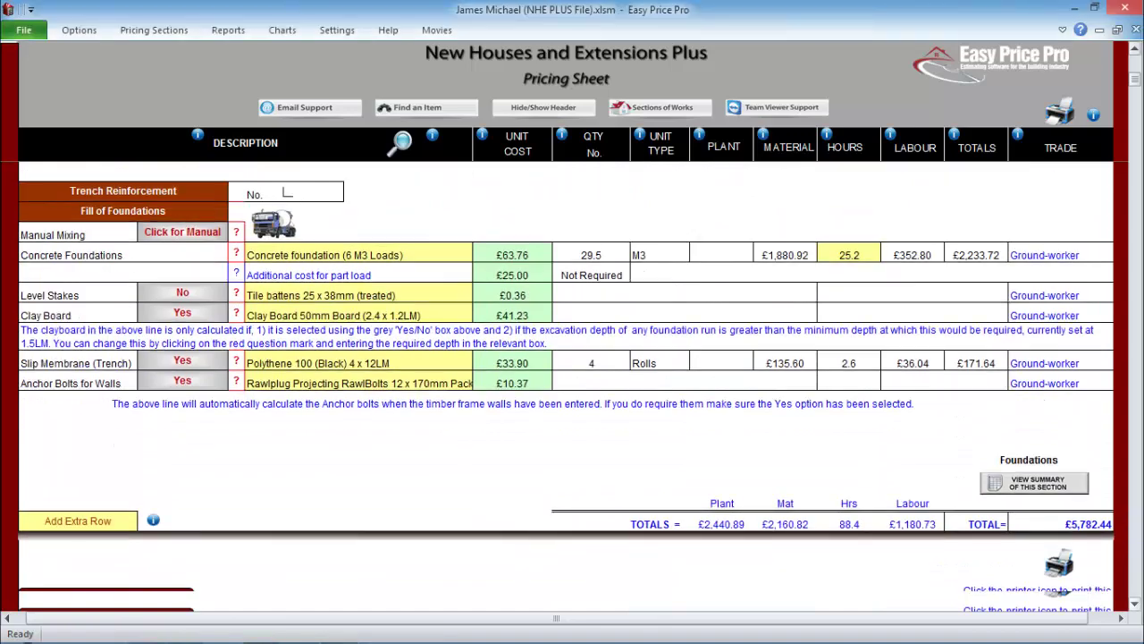
scroll(572, 385, down, 6)
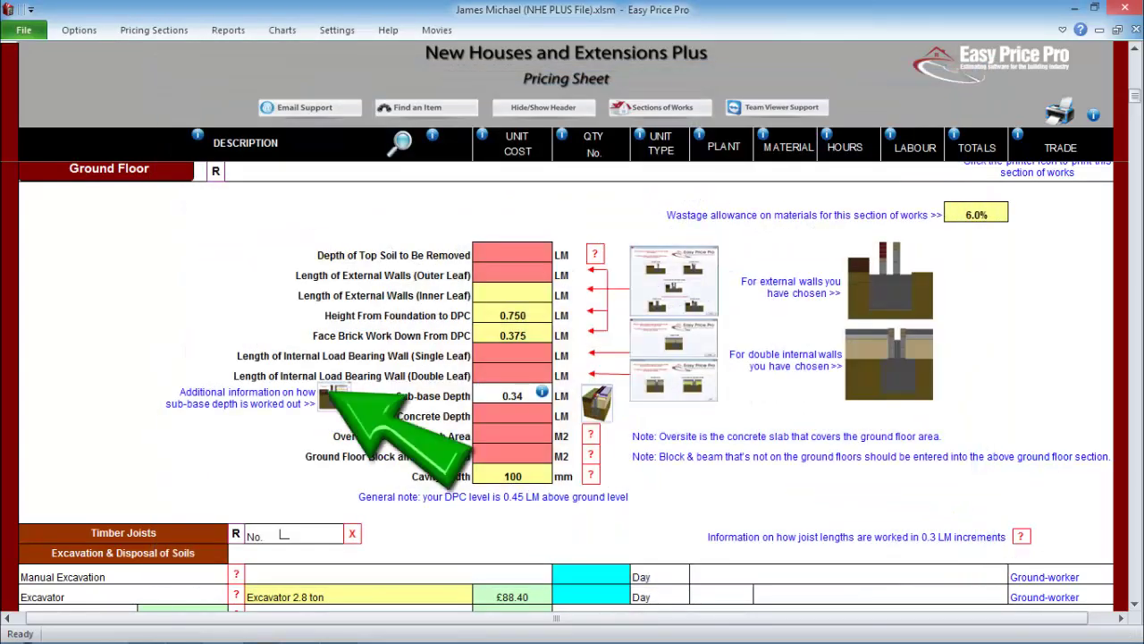
click(331, 396)
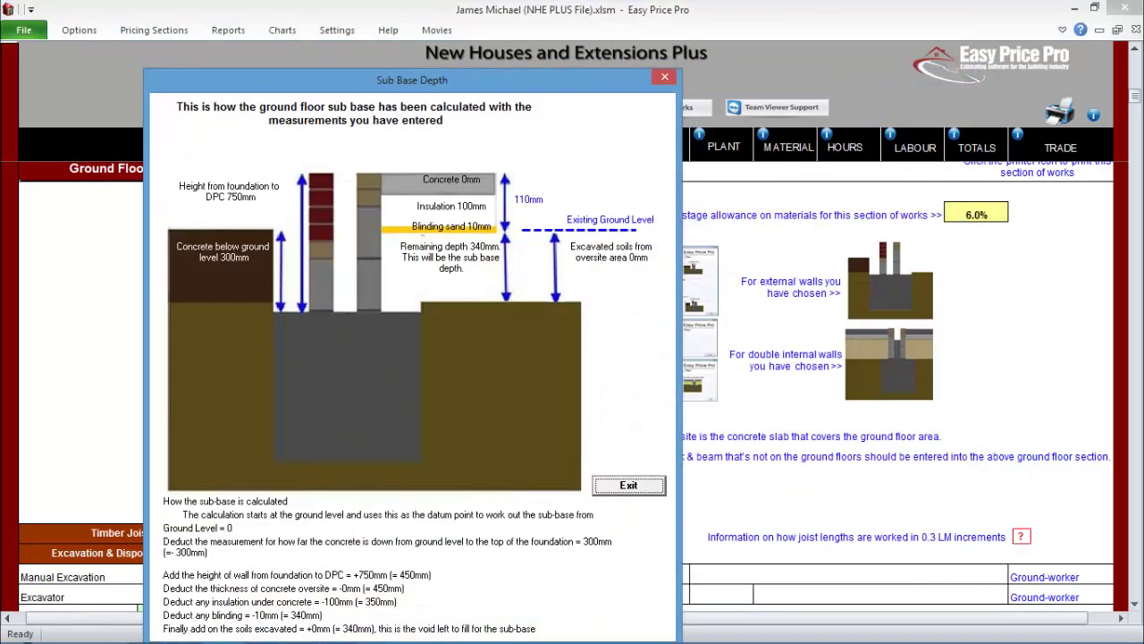
click(629, 485)
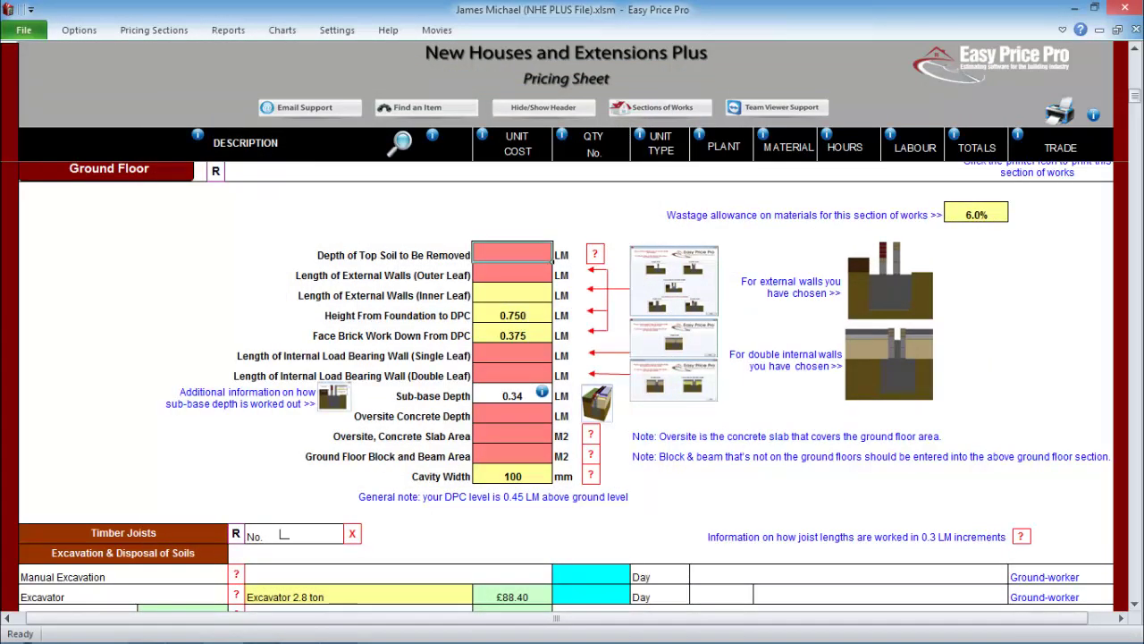
- Enter top soil depth 0.30 and outer leaf wall length 56.00
text(0.3)
key(Return)
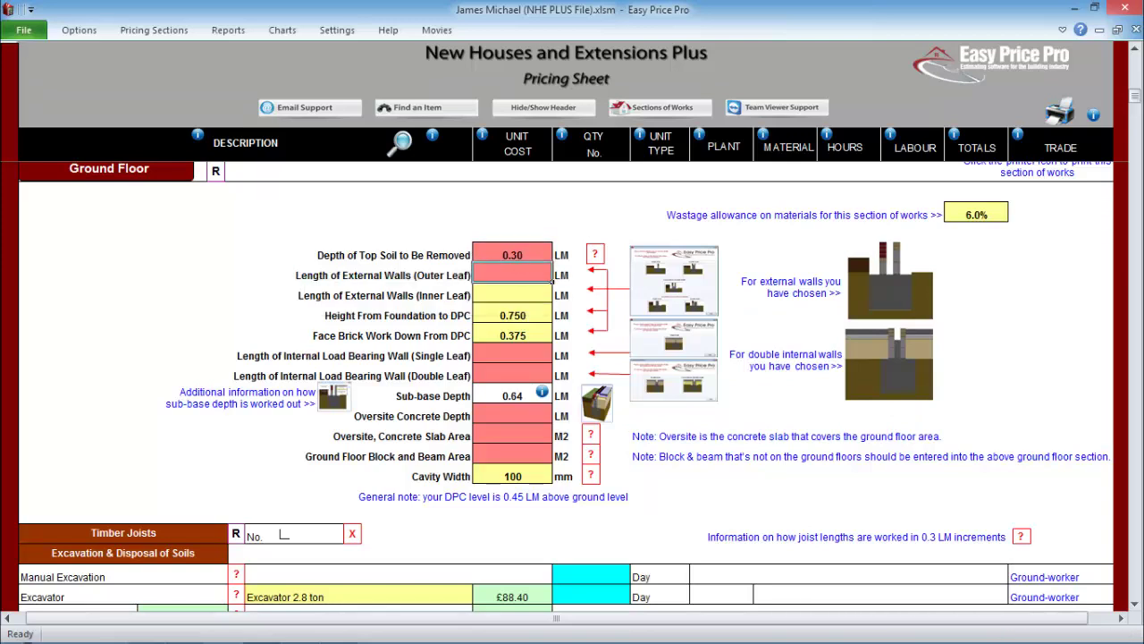
text(56)
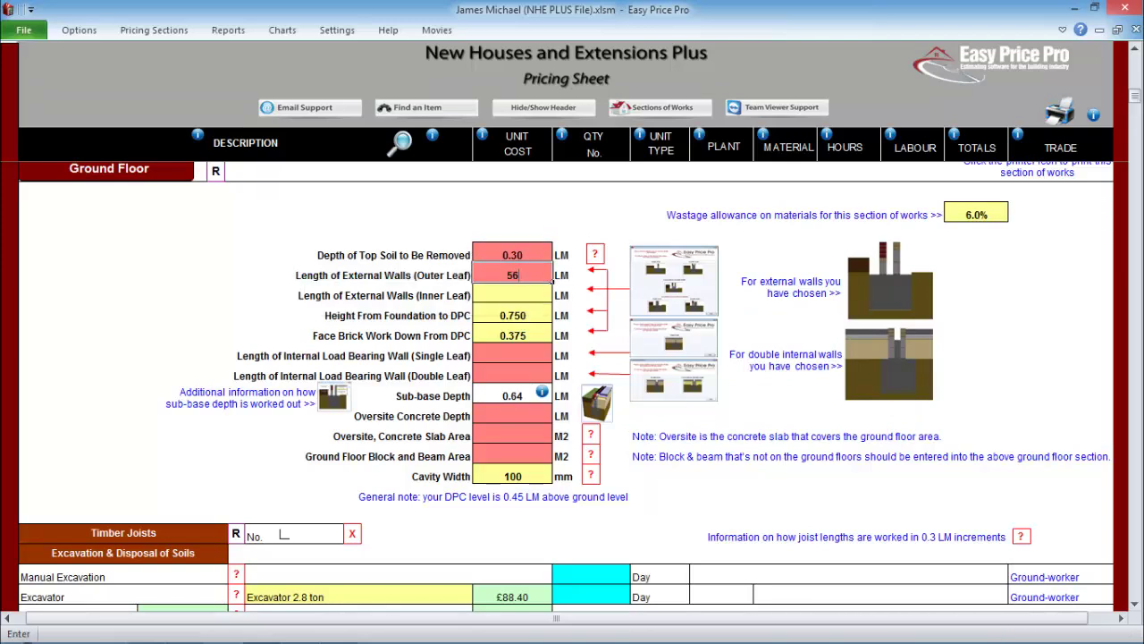
key(Return)
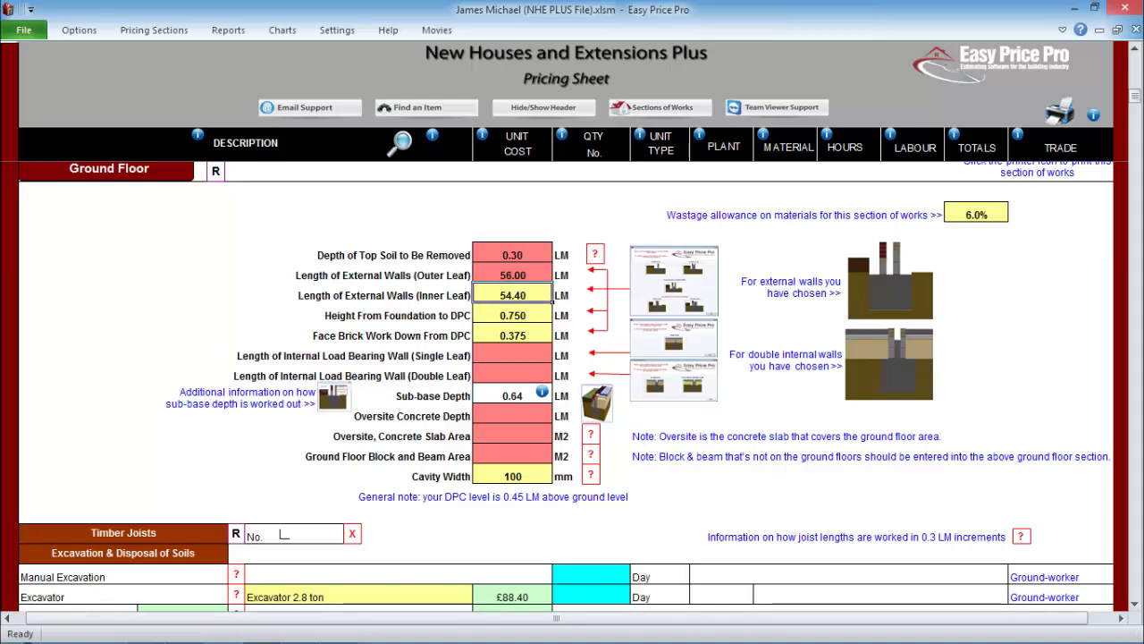
- Enter single leaf 7.90, double leaf 13.60, oversite depth 0.10 and slab area 121.04
click(673, 277)
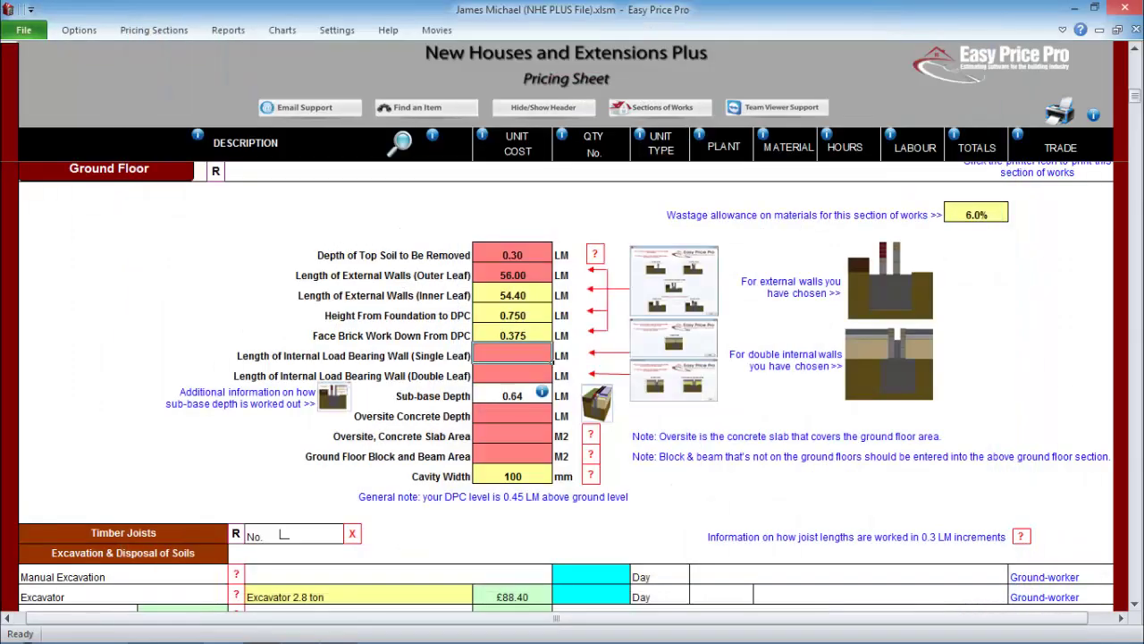
text(7.9)
key(Return)
text(13.6)
key(Return)
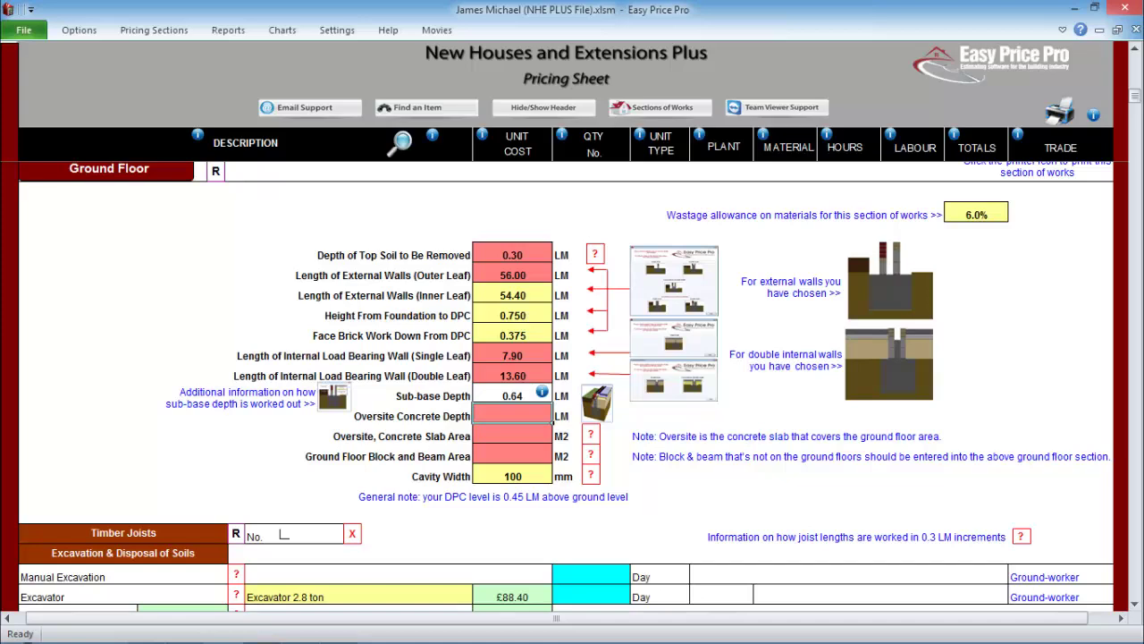
text(0.1)
key(Return)
text(121.04)
key(Return)
- Price the sub-base excavator and compactor at a quantity of 1 day each
scroll(172, 433, down, 4)
text(10)
key(Return)
scroll(565, 387, down, 7)
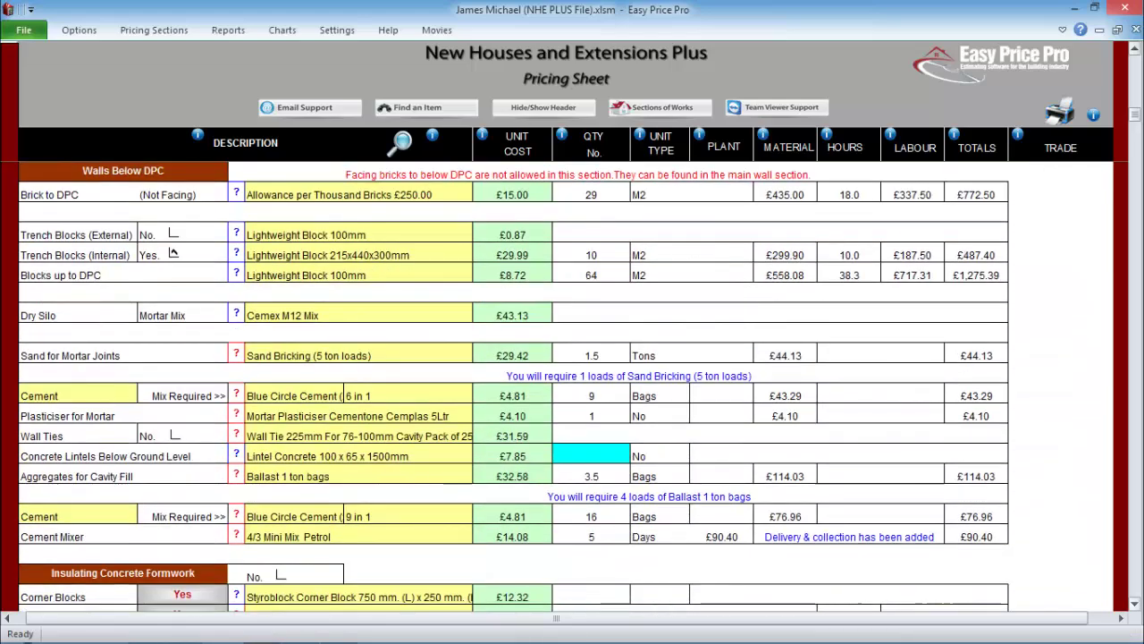
scroll(173, 253, down, 10)
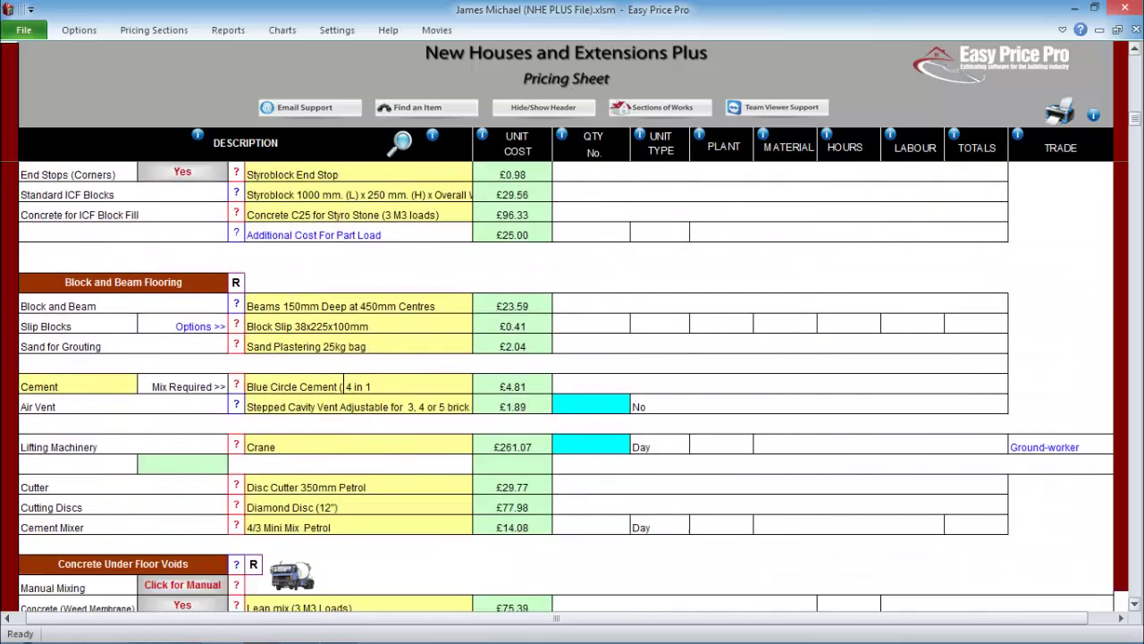
scroll(566, 387, down, 5)
click(590, 375)
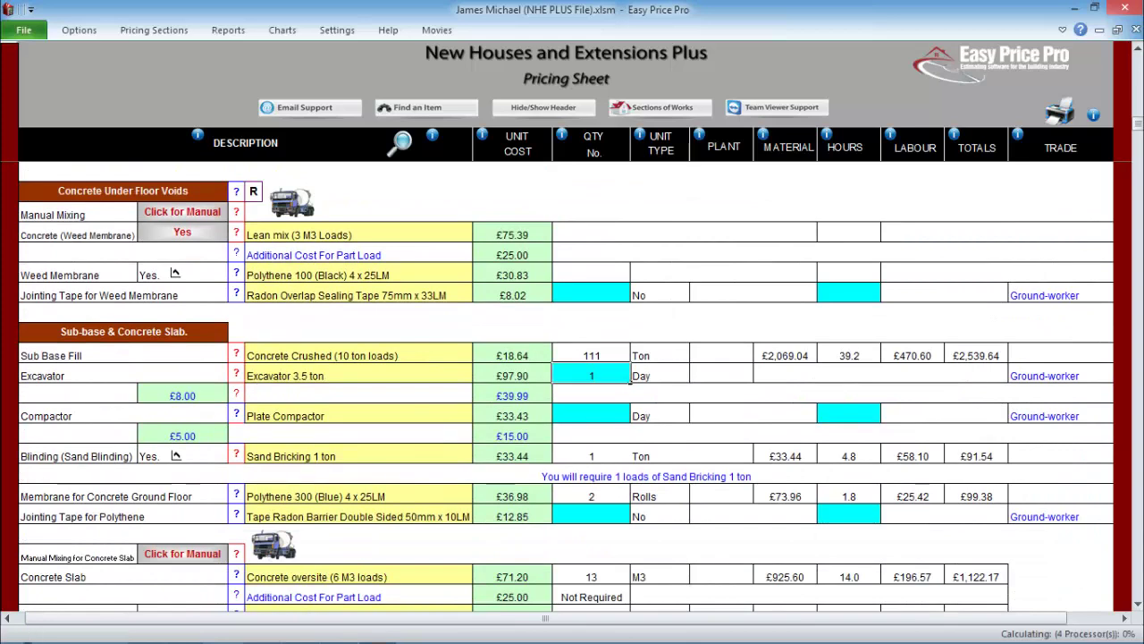
text(1)
key(Return)
text(1)
key(Return)
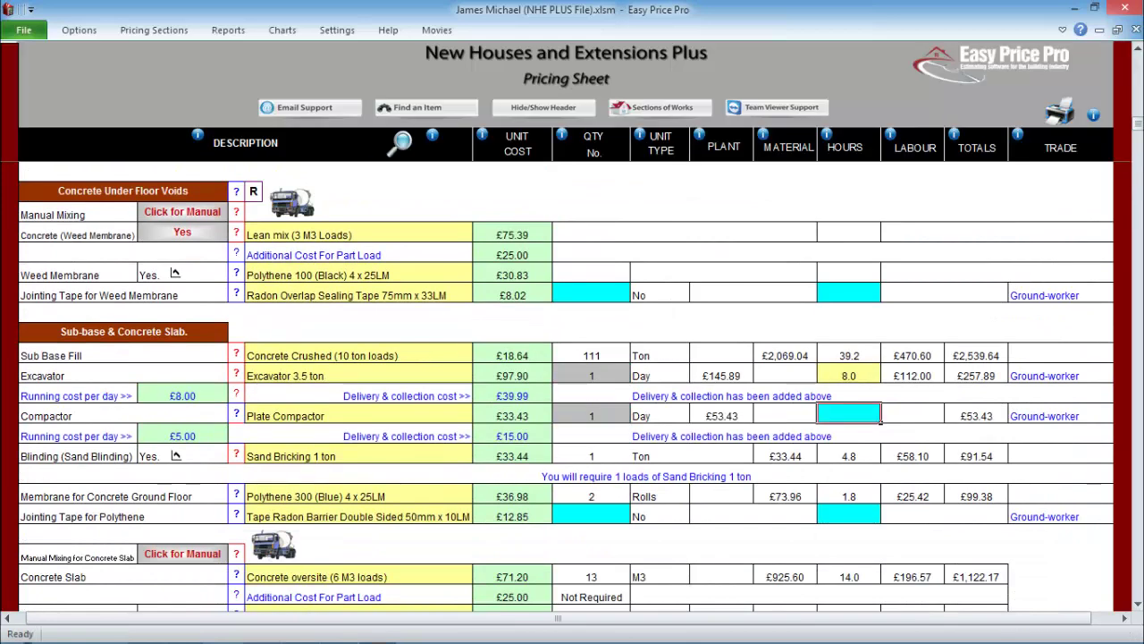
- Give the polythene jointing tape 0.5 hours
click(879, 519)
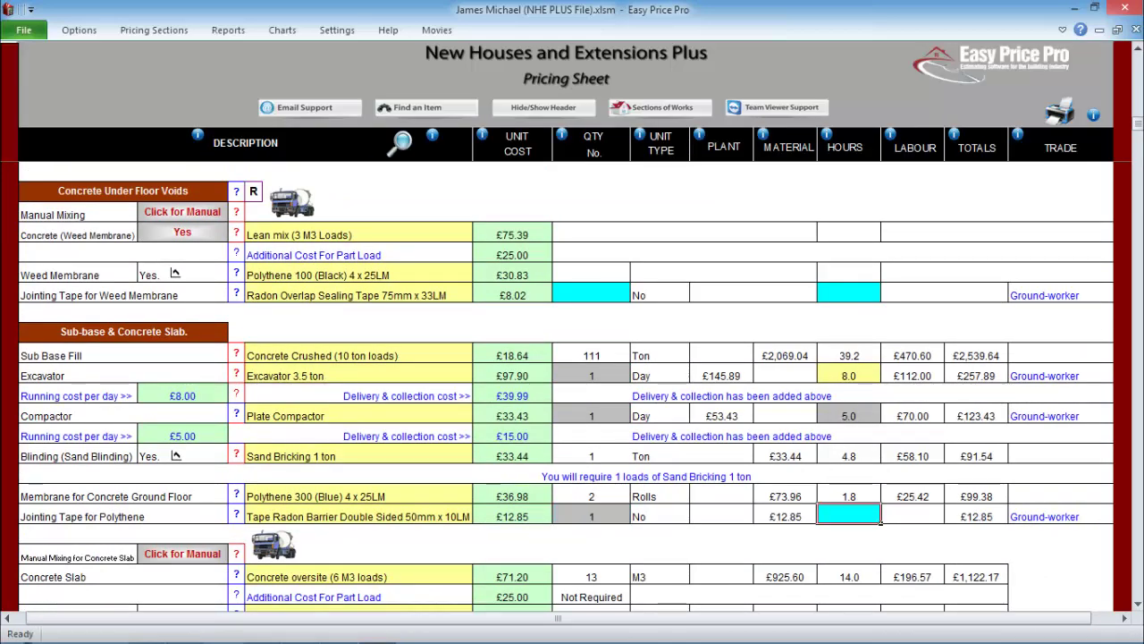
text(0.5)
key(Return)
scroll(572, 384, down, 15)
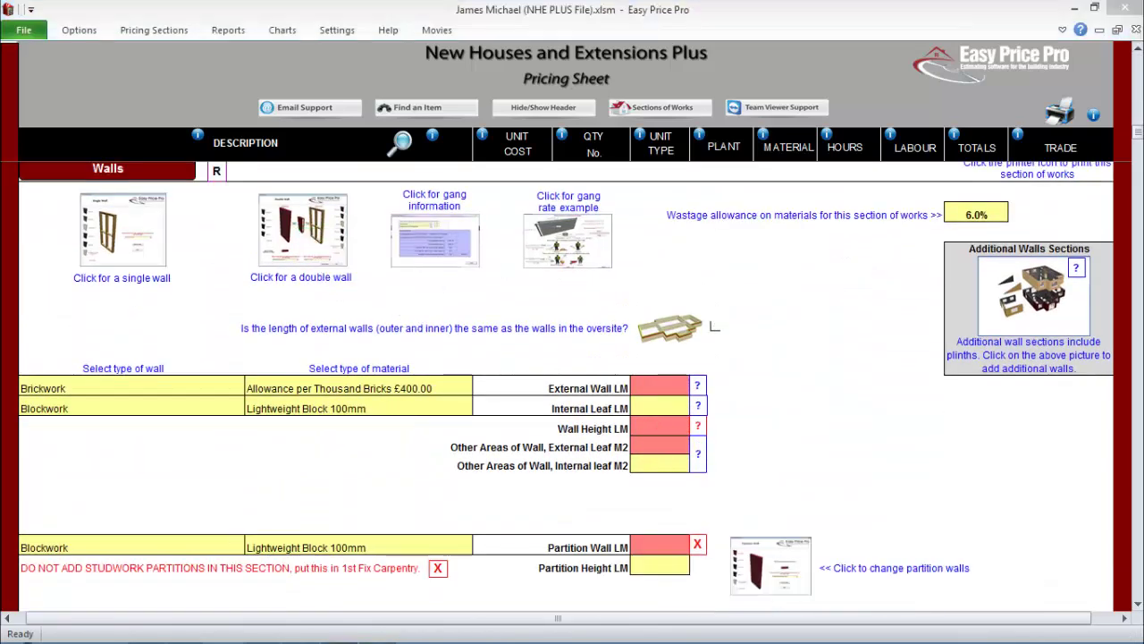
- Try the double-wall leaf options, keeping brickwork for the external leaf and blockwork internal
click(302, 230)
click(227, 198)
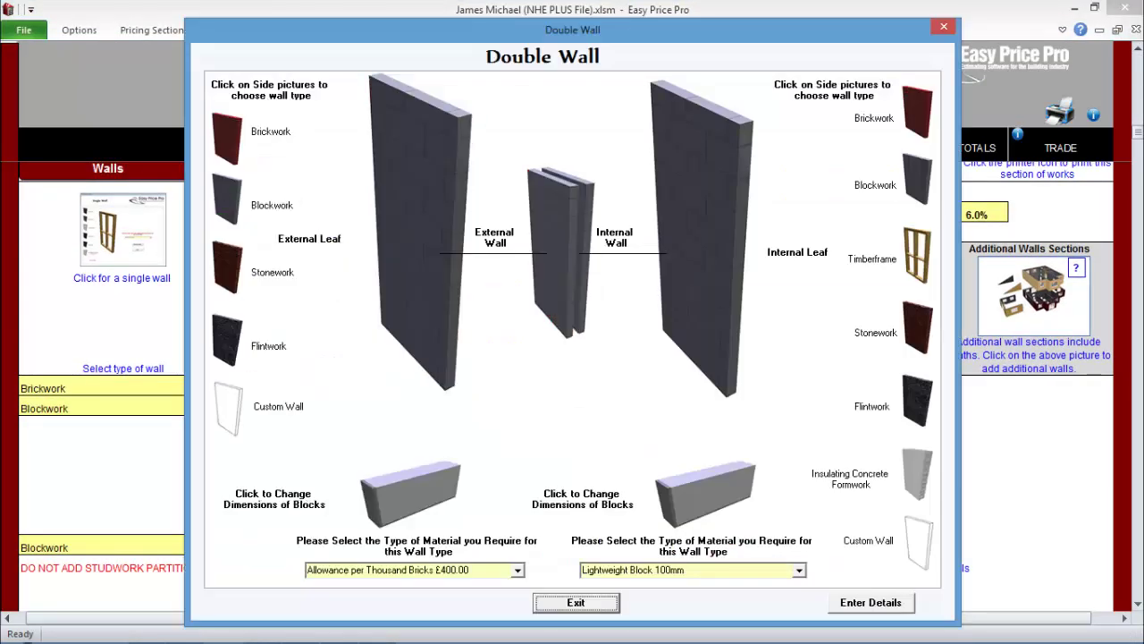
click(227, 267)
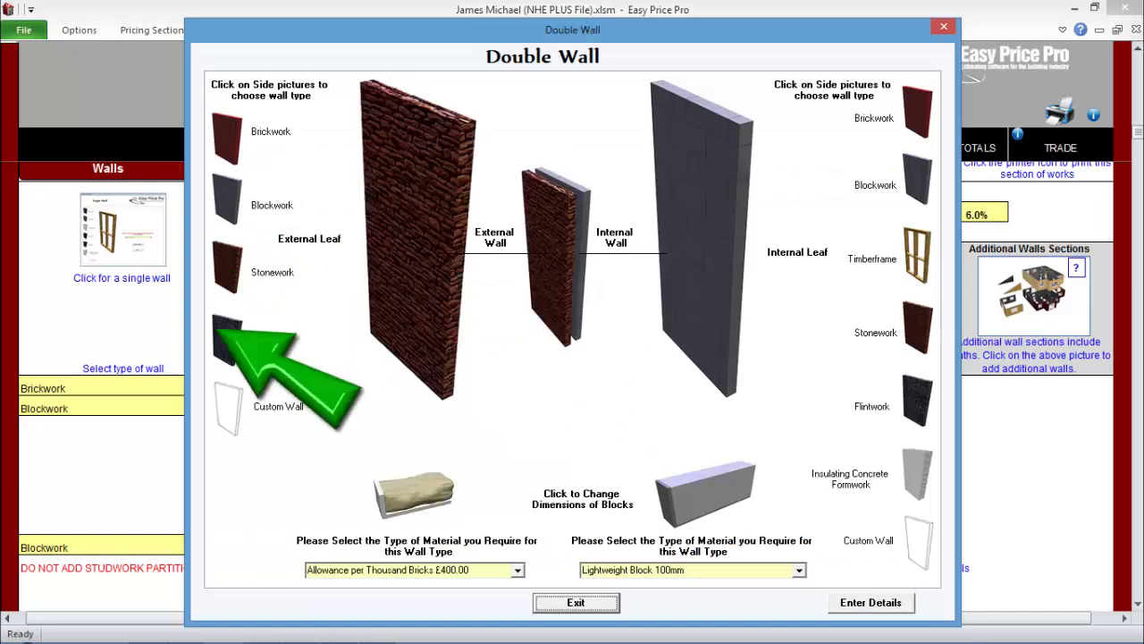
click(227, 340)
click(227, 138)
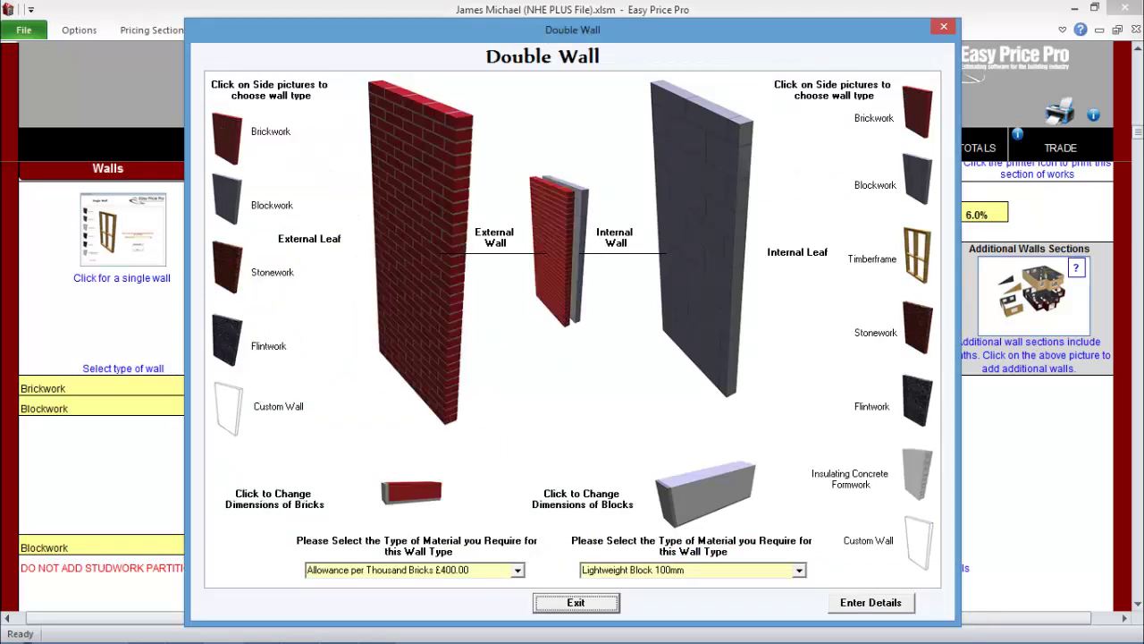
click(916, 257)
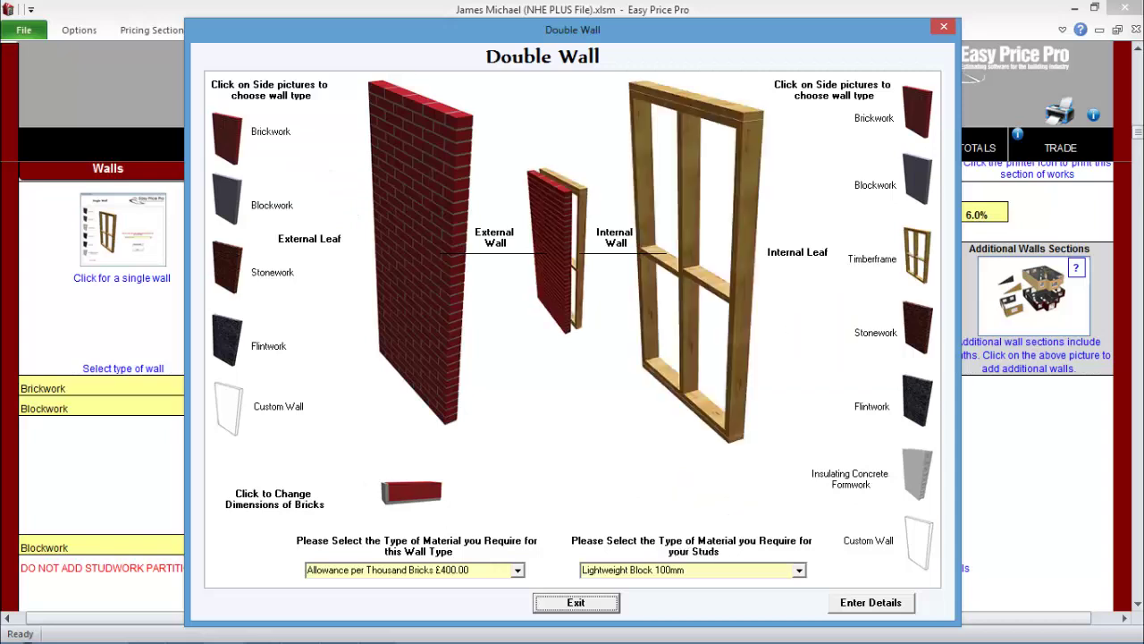
click(916, 329)
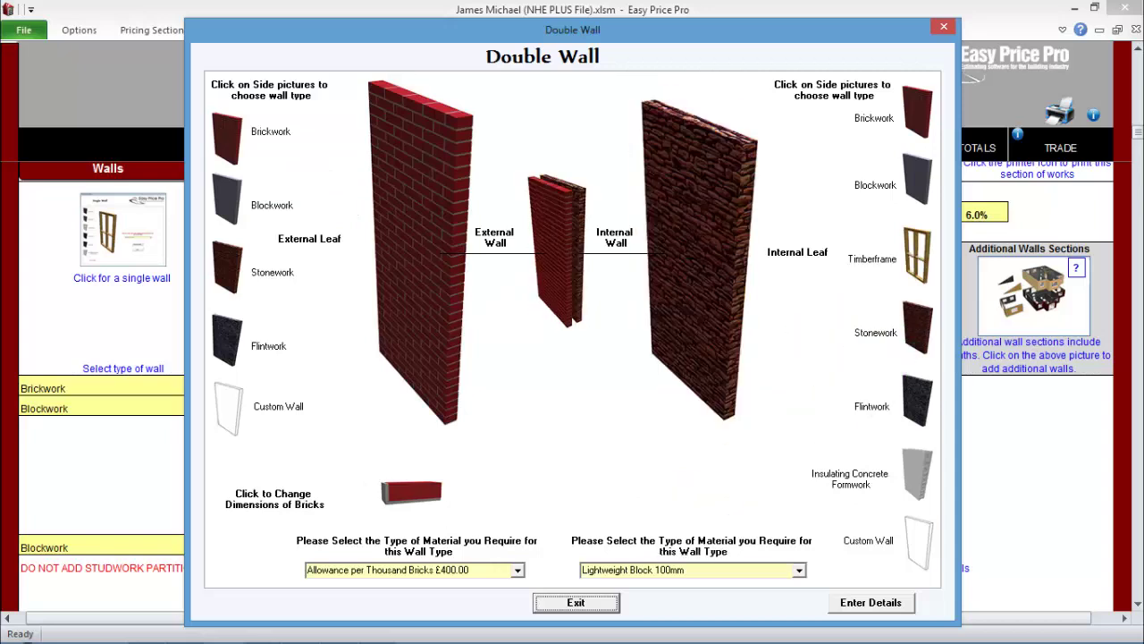
click(917, 179)
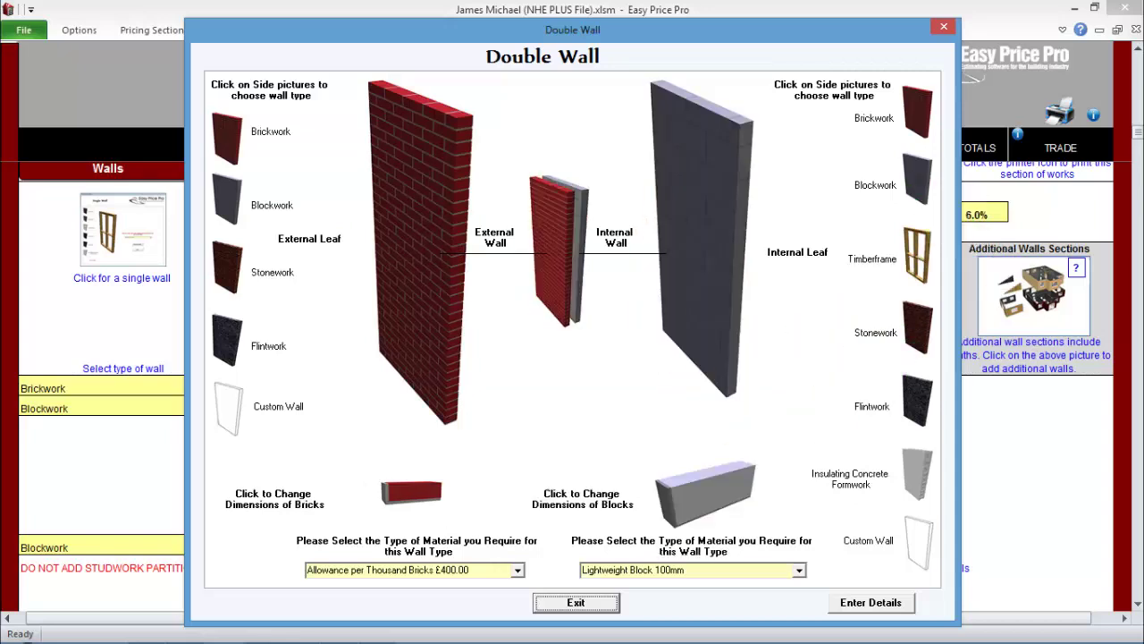
key(Return)
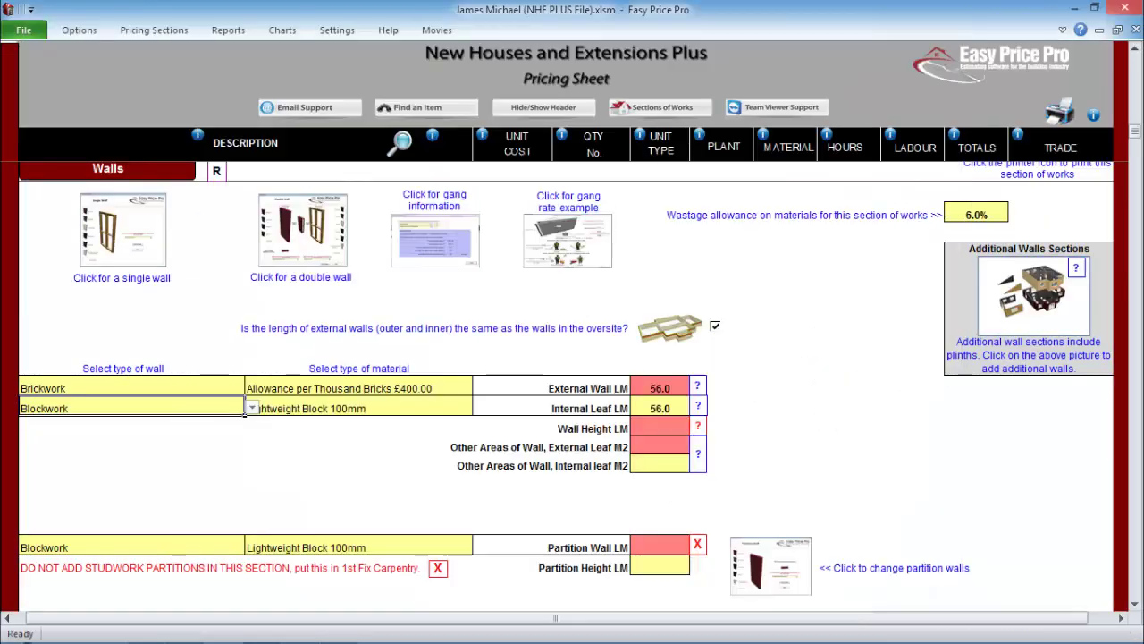
- Set wall height to 2.4 and 7.5 M2 other areas on both external and internal leaves
click(660, 428)
text(2.4)
key(Return)
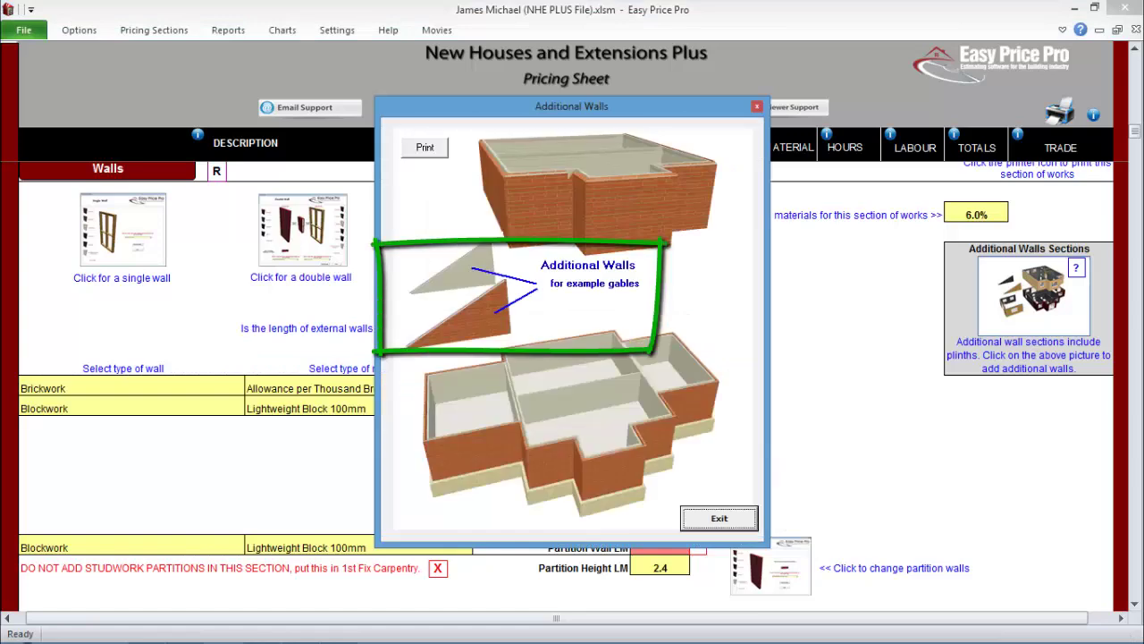
key(Return)
text(7.5)
key(Return)
text(7.5)
key(Return)
- Add a '1st Floor Walls' section with external wall length 39 and height 2.3
text(1st Floor Walls)
click(714, 293)
text(39)
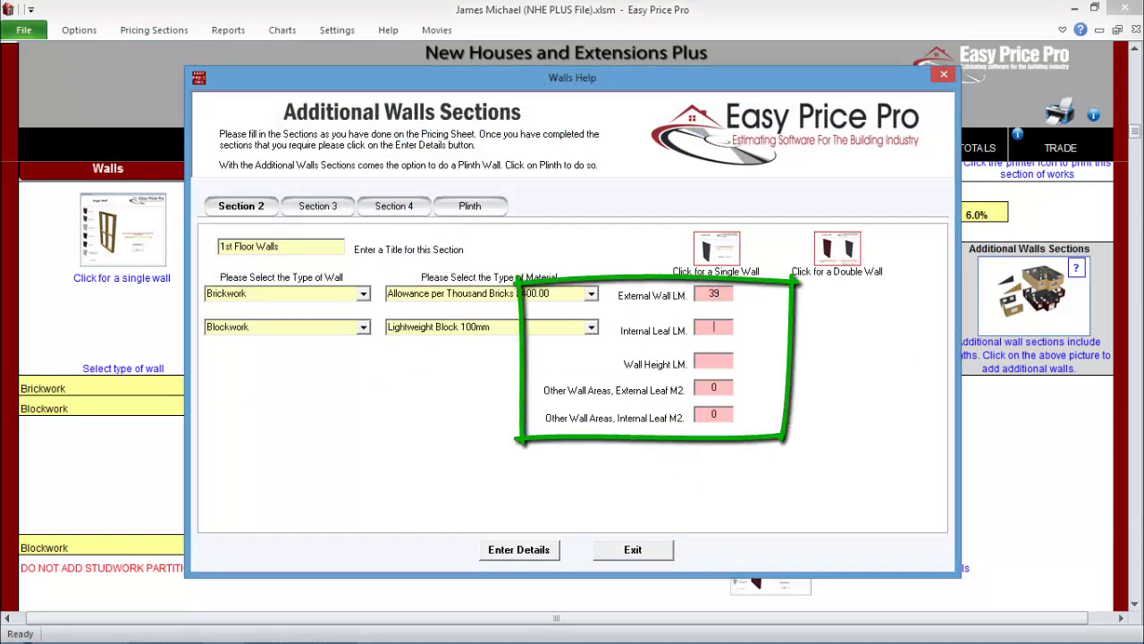
key(Return)
text(2.3)
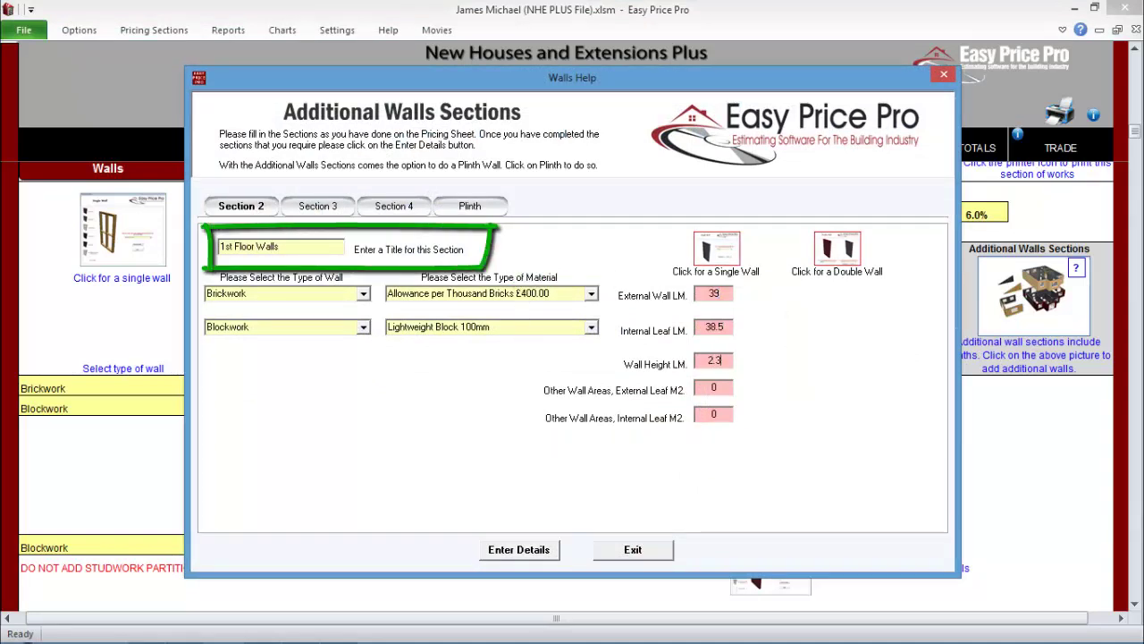
click(518, 549)
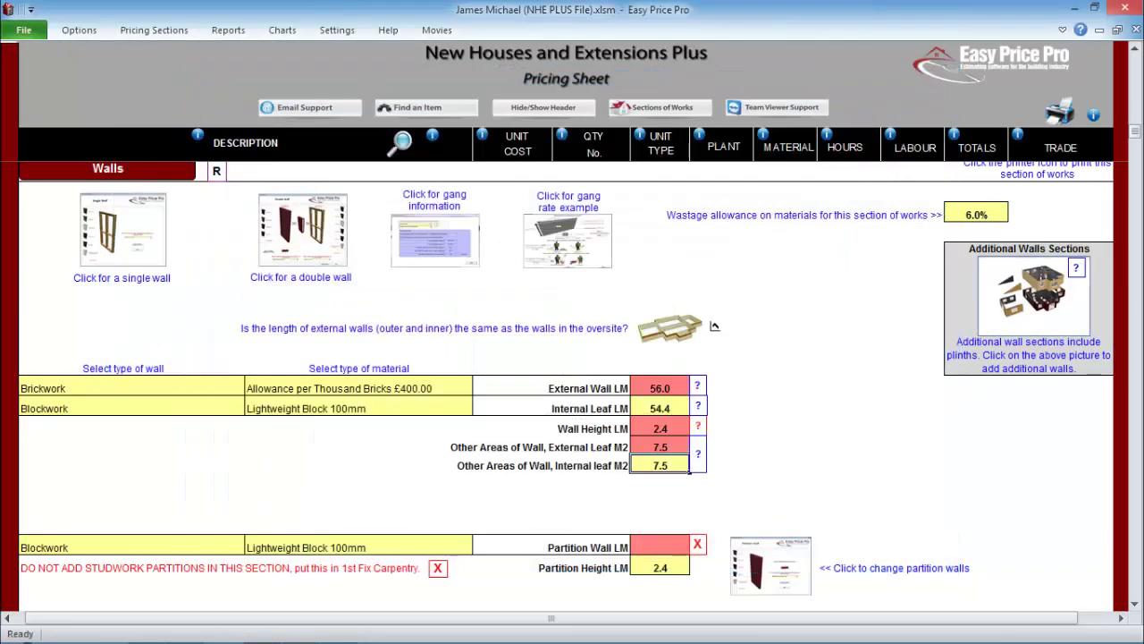
scroll(566, 378, down, 7)
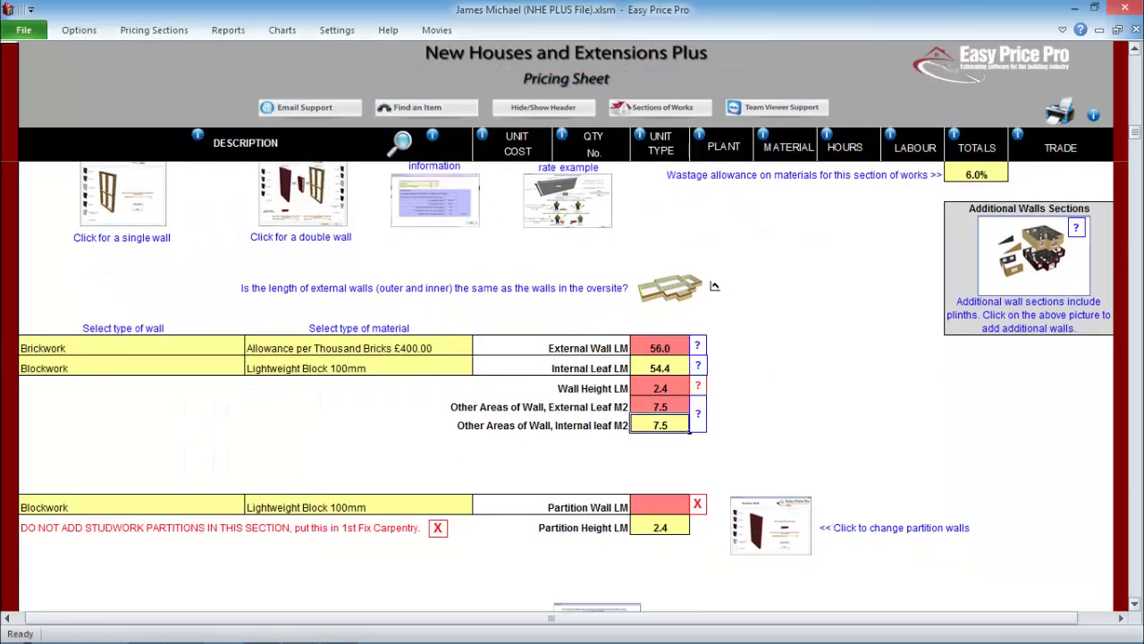
scroll(565, 378, down, 1)
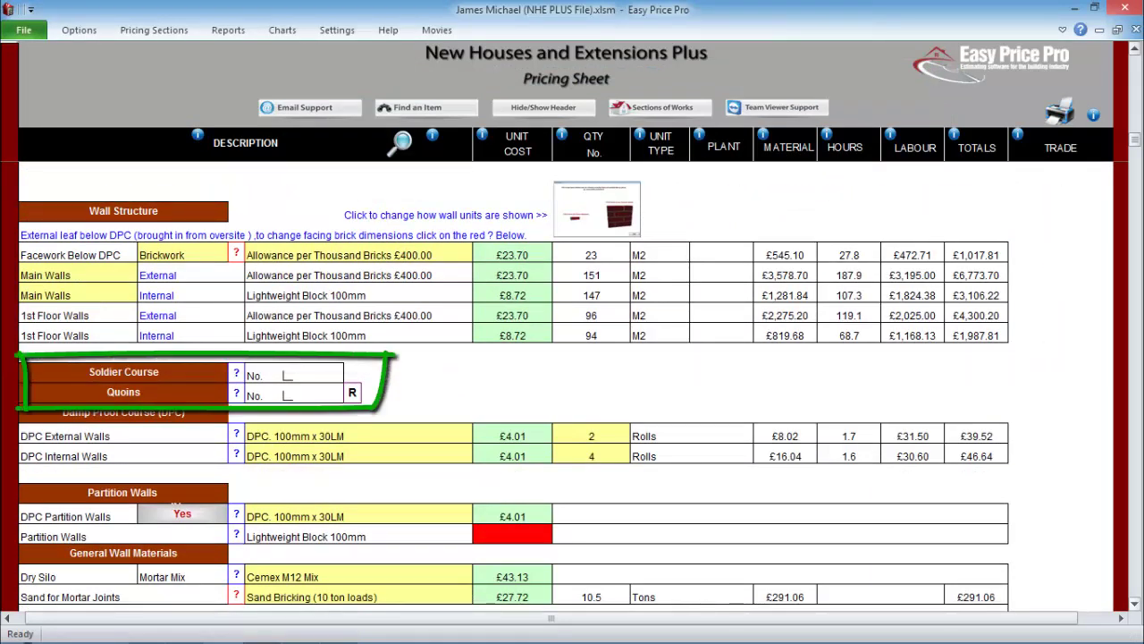
scroll(514, 370, down, 5)
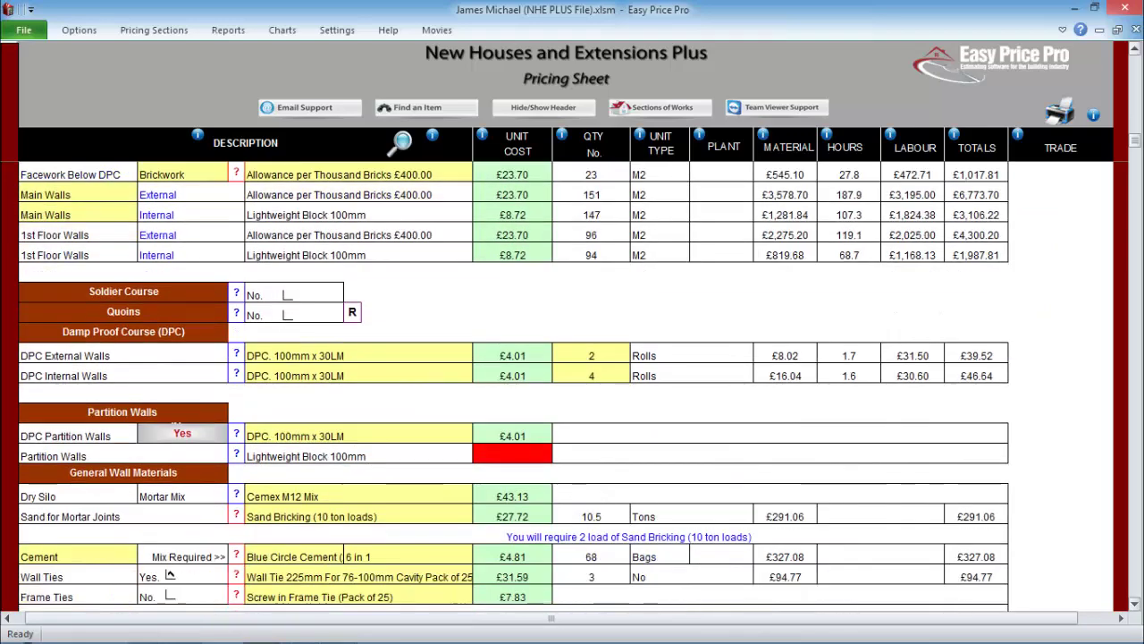
scroll(565, 384, down, 1)
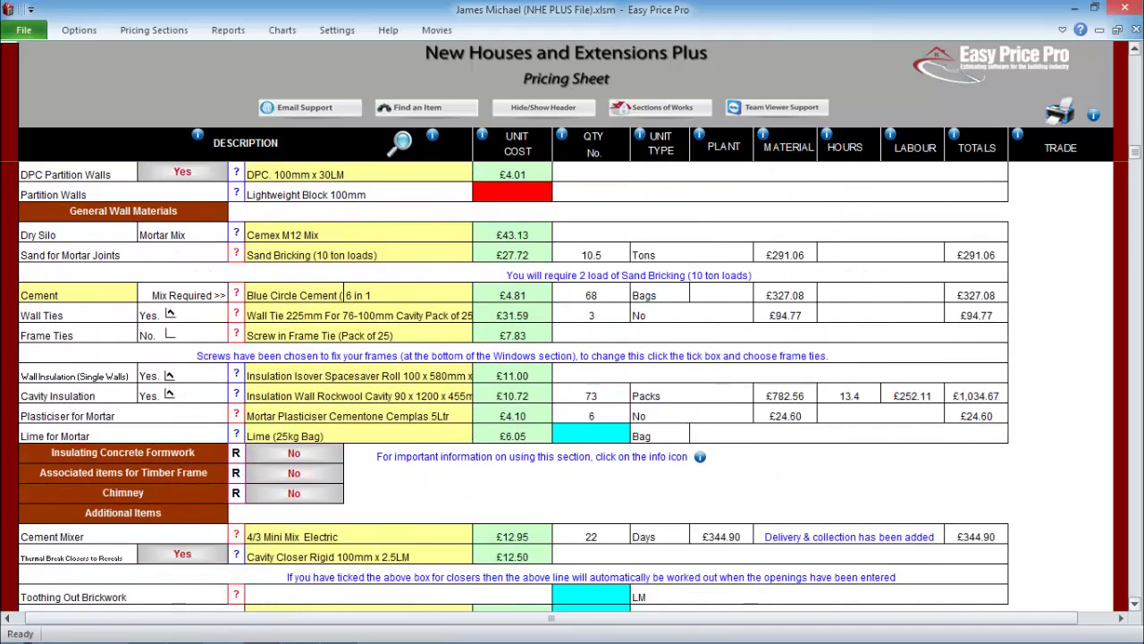
scroll(572, 384, down, 5)
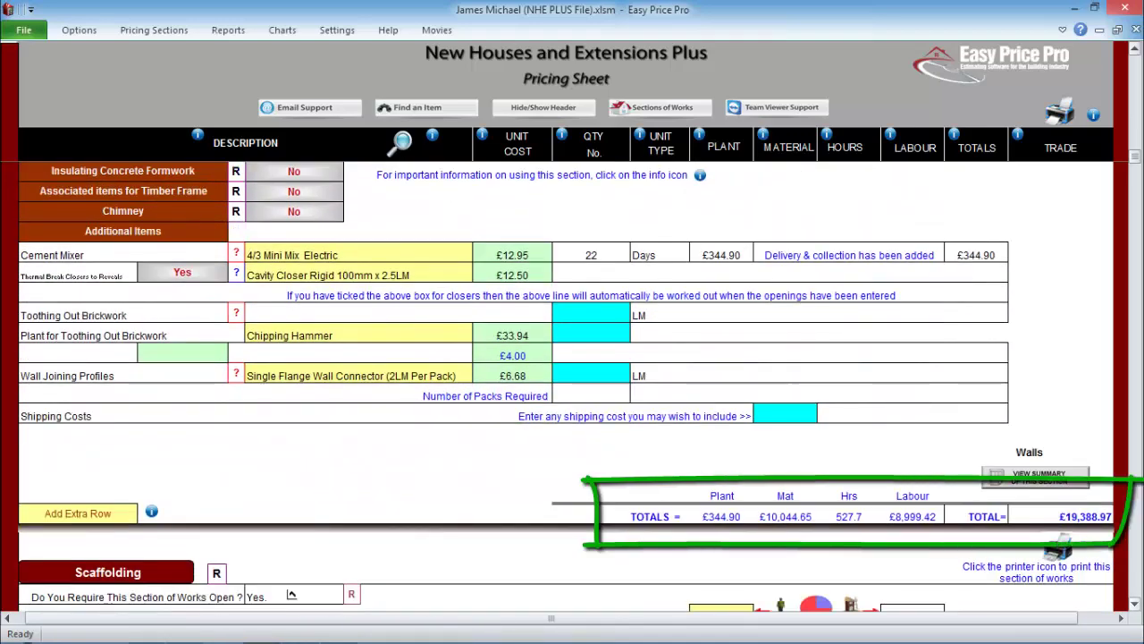
scroll(572, 384, down, 2)
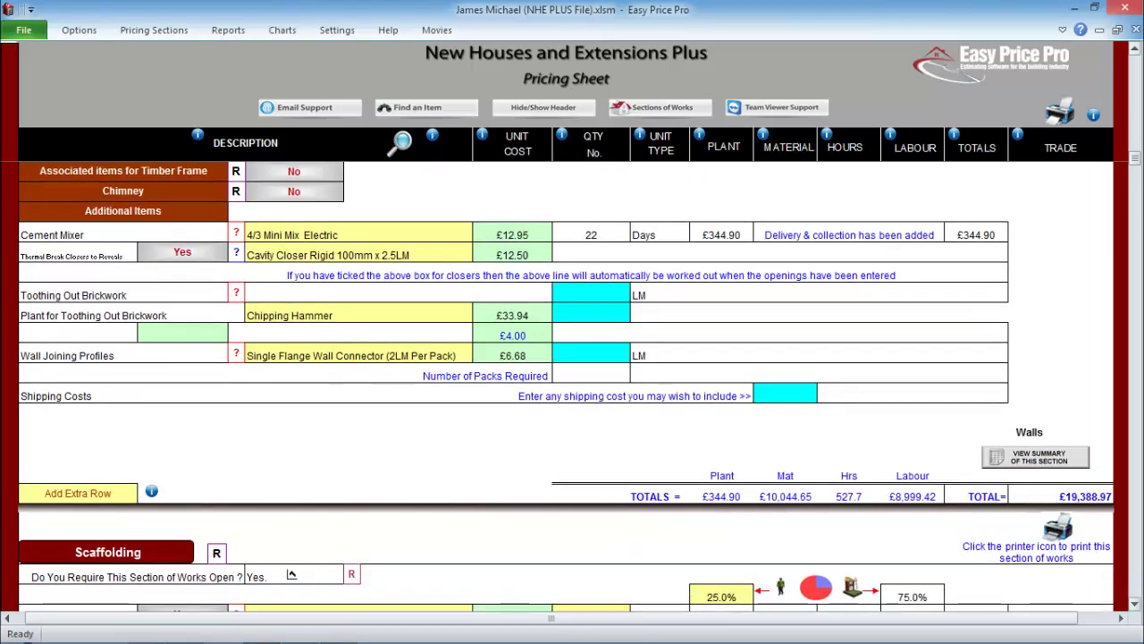
scroll(572, 384, down, 3)
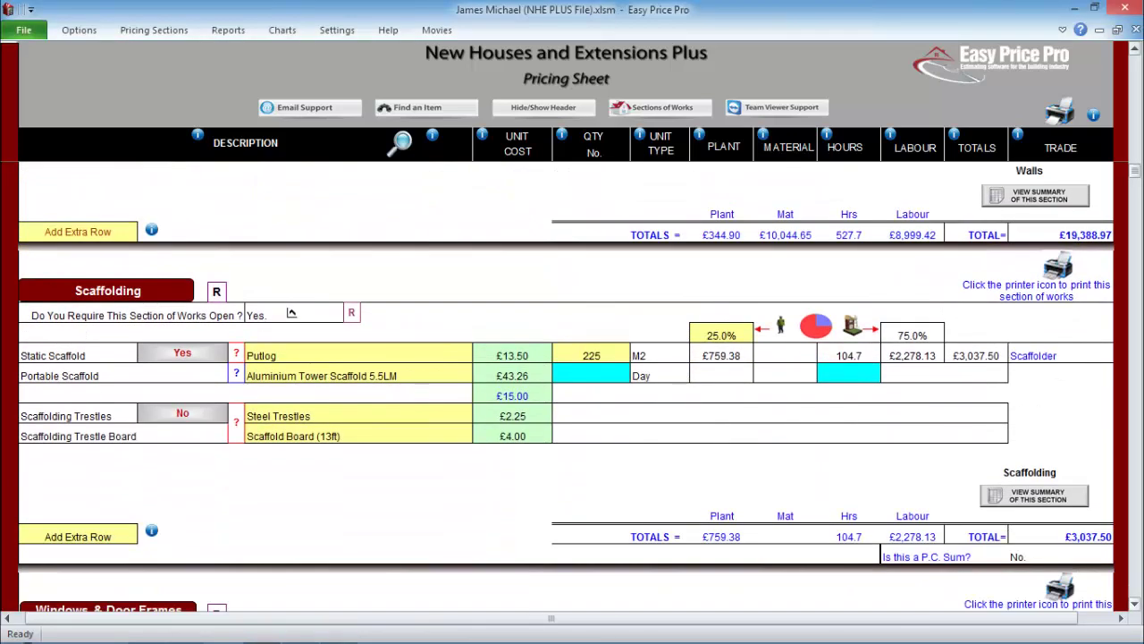
scroll(291, 313, down, 4)
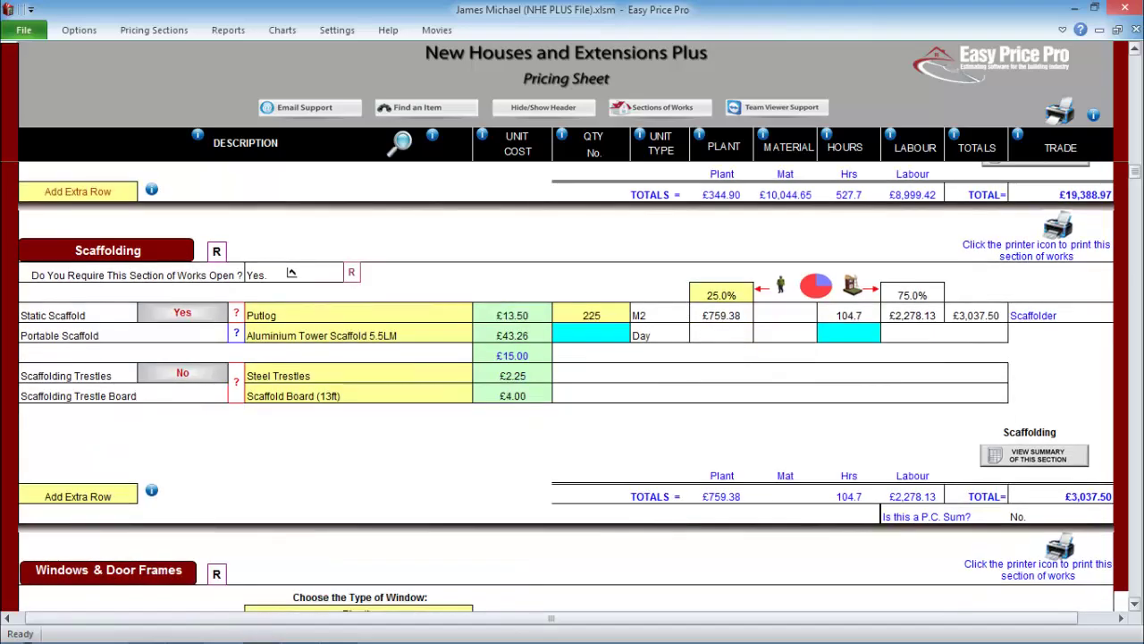
scroll(292, 313, down, 1)
scroll(291, 295, up, 5)
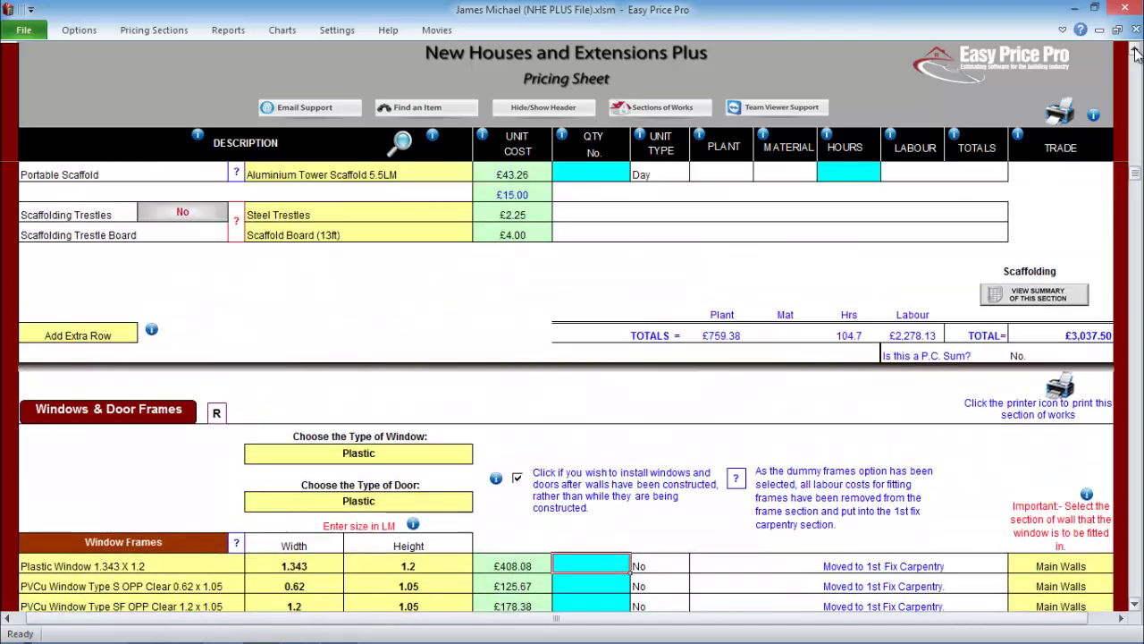
scroll(1136, 53, up, 15)
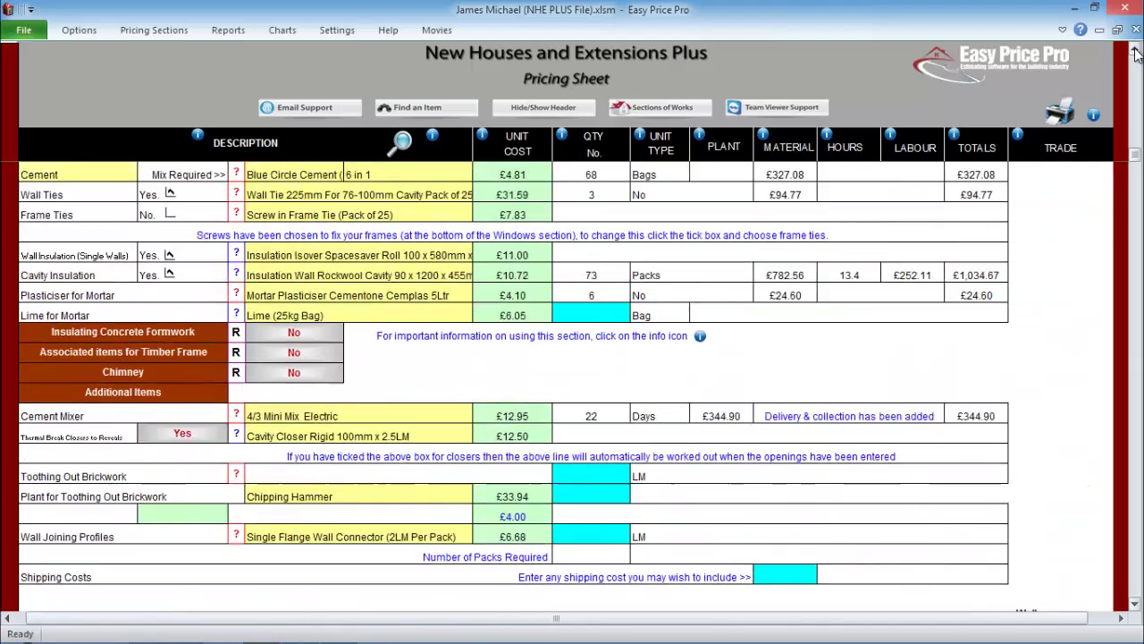
scroll(1136, 53, up, 5)
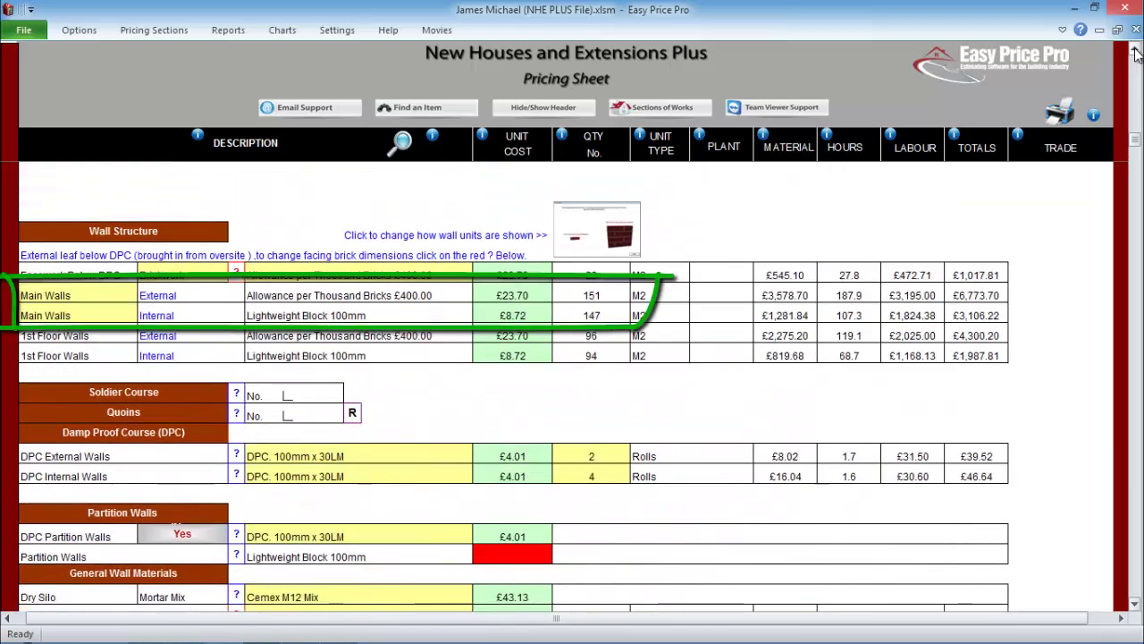
- Enter a quantity of 7 STF AS clear windows in Windows & Door Frames
click(153, 30)
click(120, 84)
click(590, 425)
text(7)
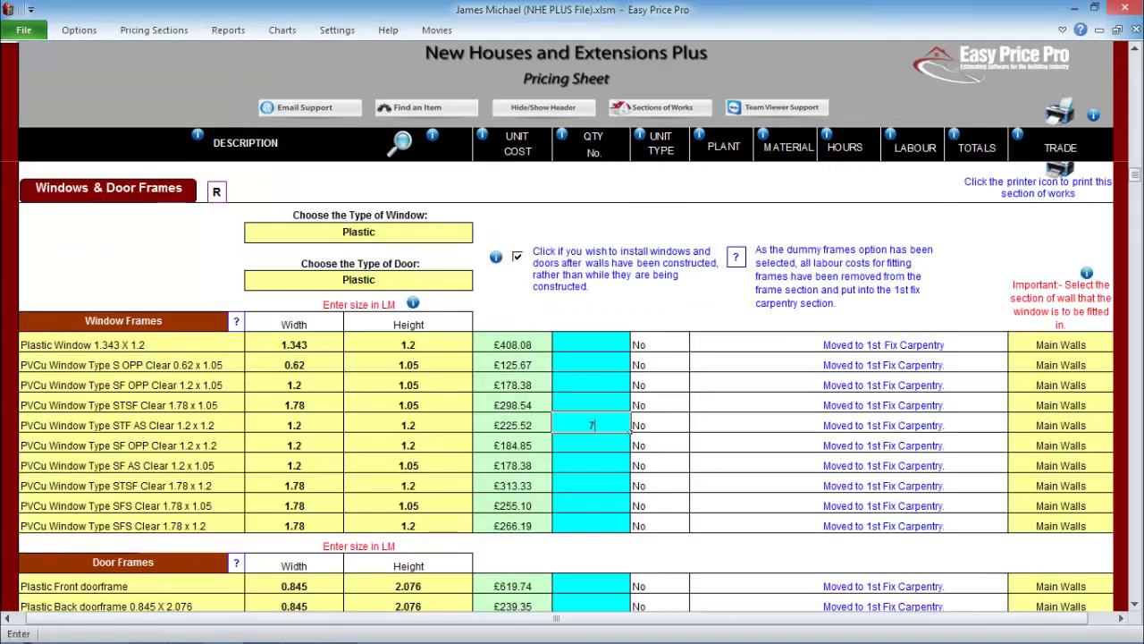
key(Return)
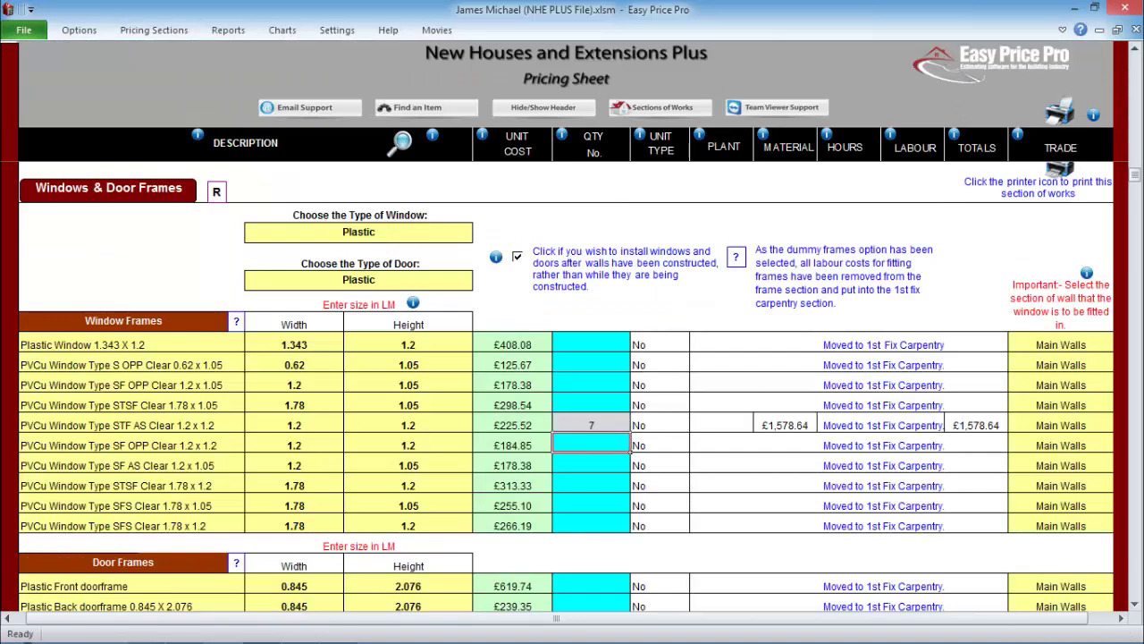
- After checking the Walls section, enter 7 SF OPP clear windows assigned to 1st Floor Walls
click(154, 30)
click(56, 44)
scroll(1136, 605, down, 3)
scroll(1136, 605, down, 6)
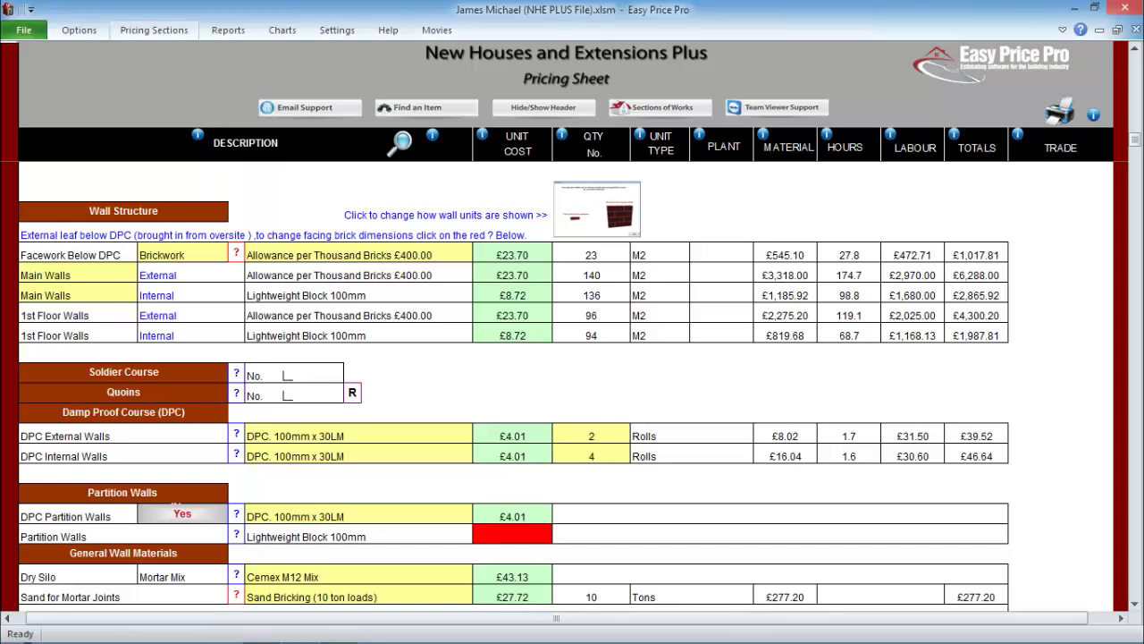
click(154, 29)
click(138, 88)
text(7)
key(Return)
click(1060, 446)
click(1001, 466)
- Enter 2 STSF 1.78 x 1.2 windows and 1 SFS window, assigning the SFS to 1st Floor Walls
click(591, 485)
text(2)
key(Return)
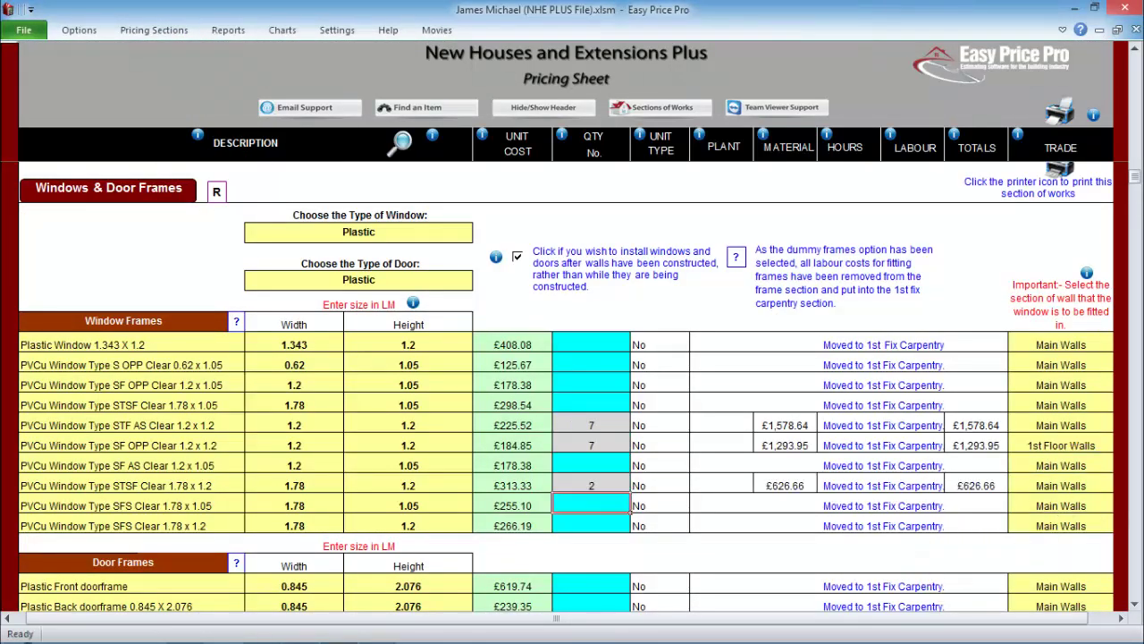
text(1)
key(Tab)
click(1121, 505)
click(1028, 534)
- Enter 2 front doorframes with side frames and 3 Plastic Sub frames 2.41 X 2.1
scroll(572, 358, down, 2)
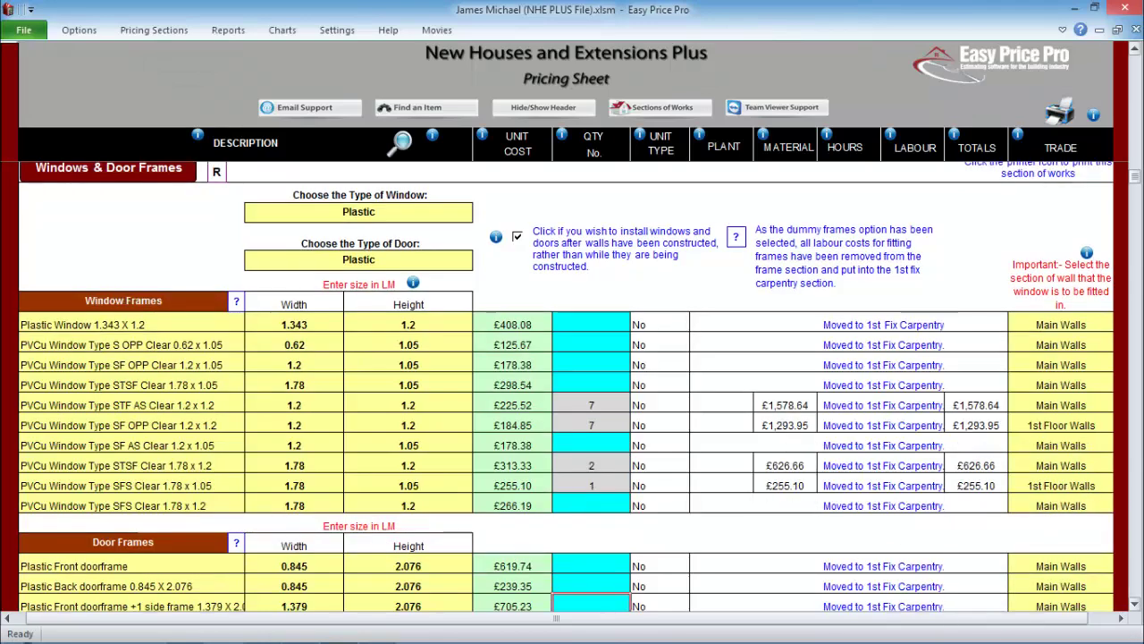
click(591, 496)
scroll(572, 385, down, 4)
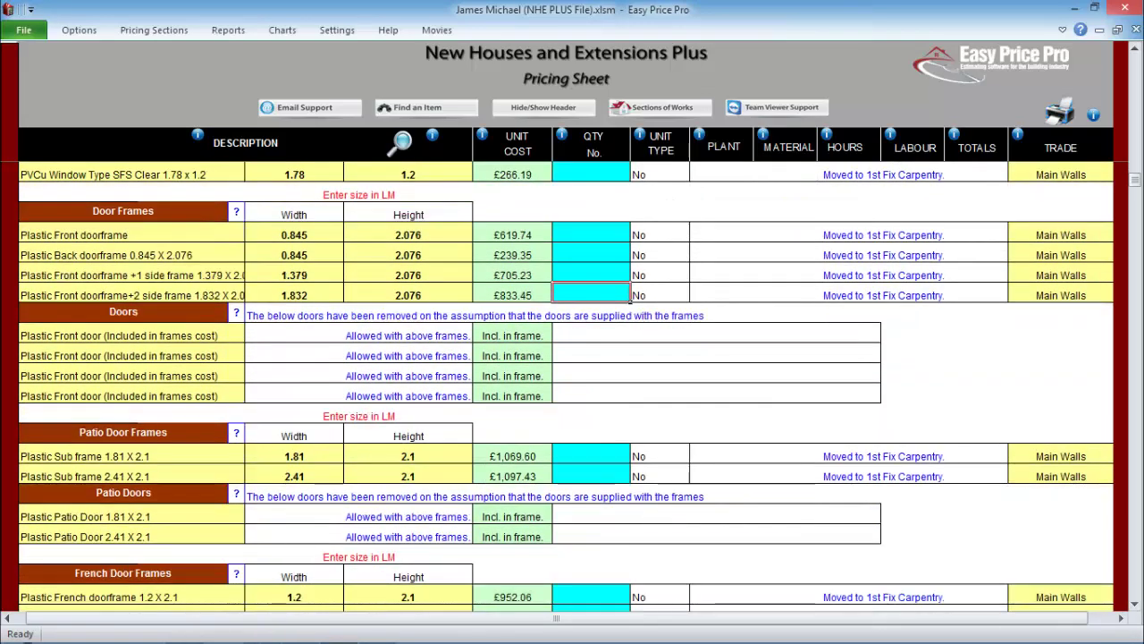
text(2)
key(Return)
scroll(630, 319, down, 1)
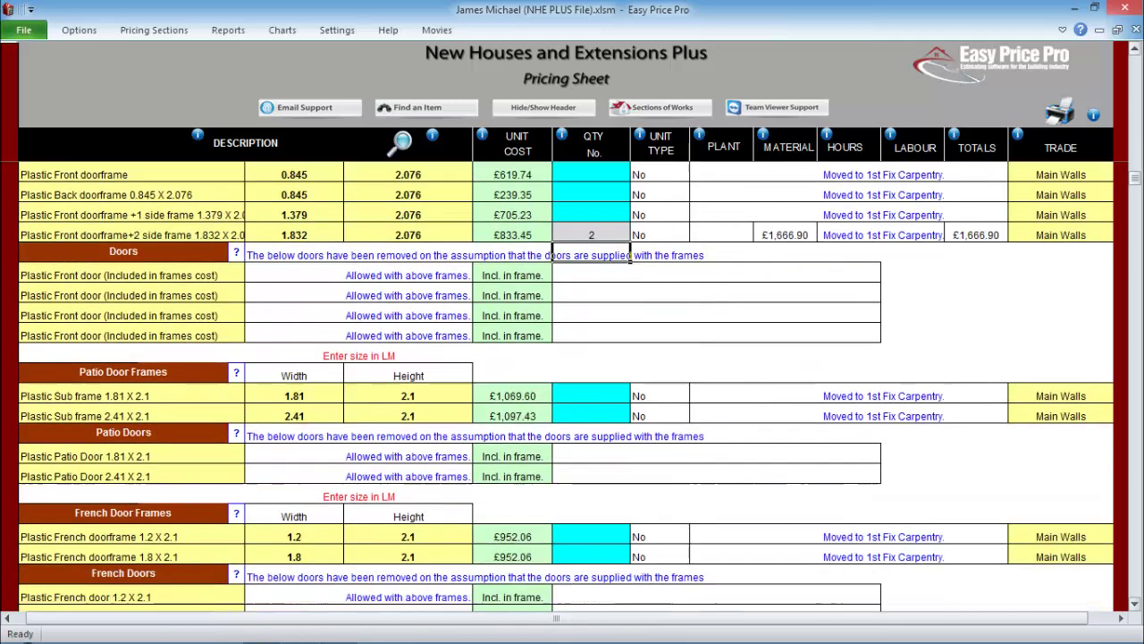
click(626, 416)
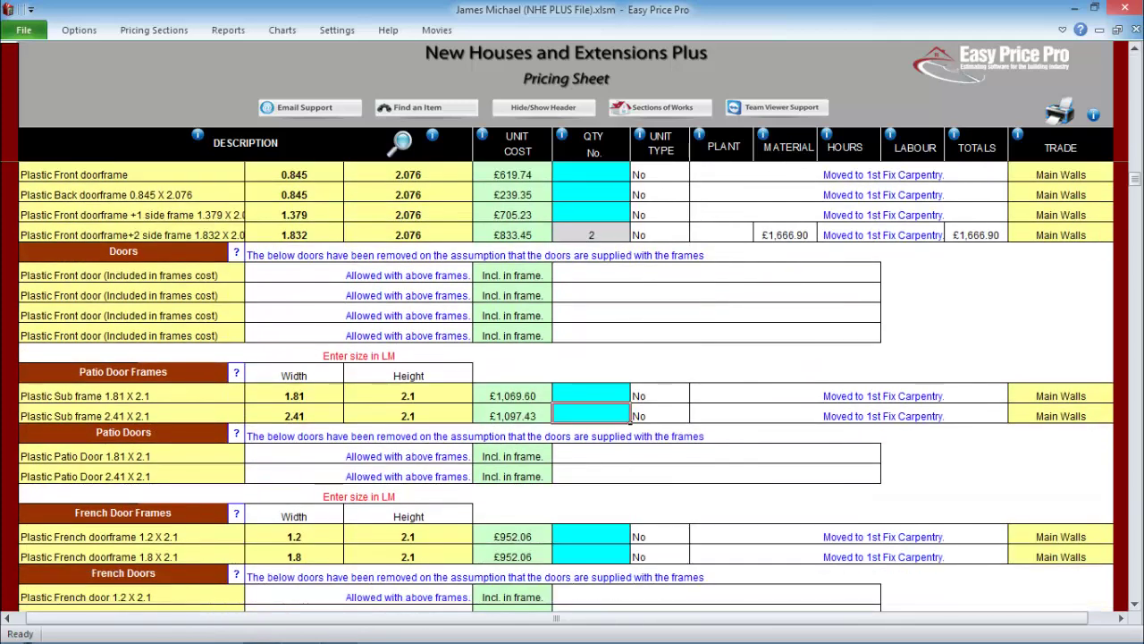
text(3)
key(Return)
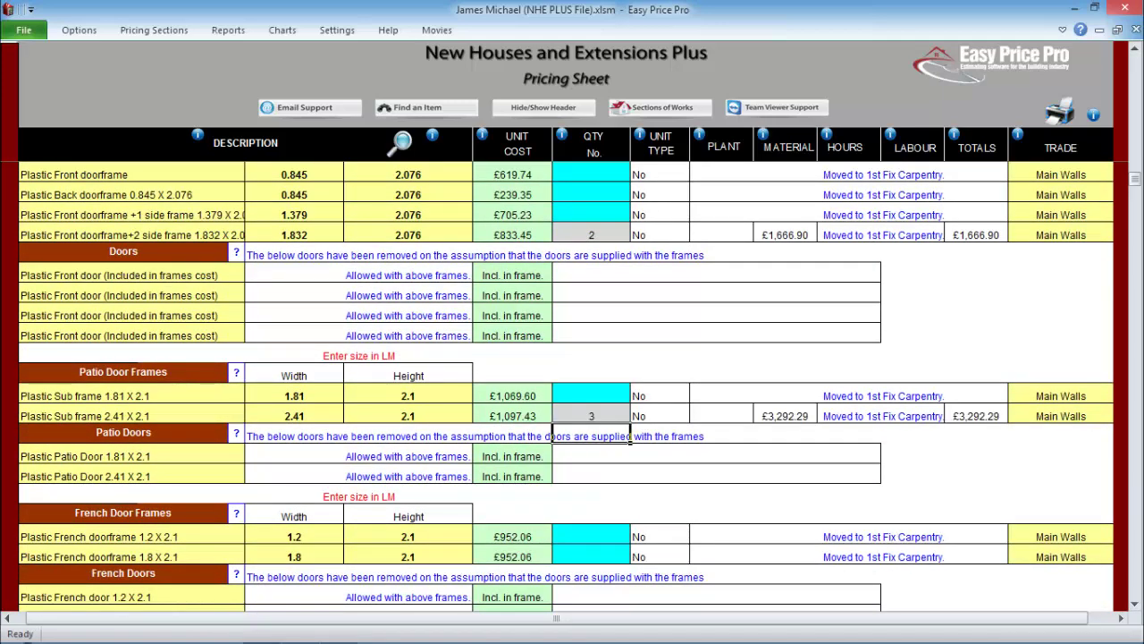
scroll(625, 416, down, 7)
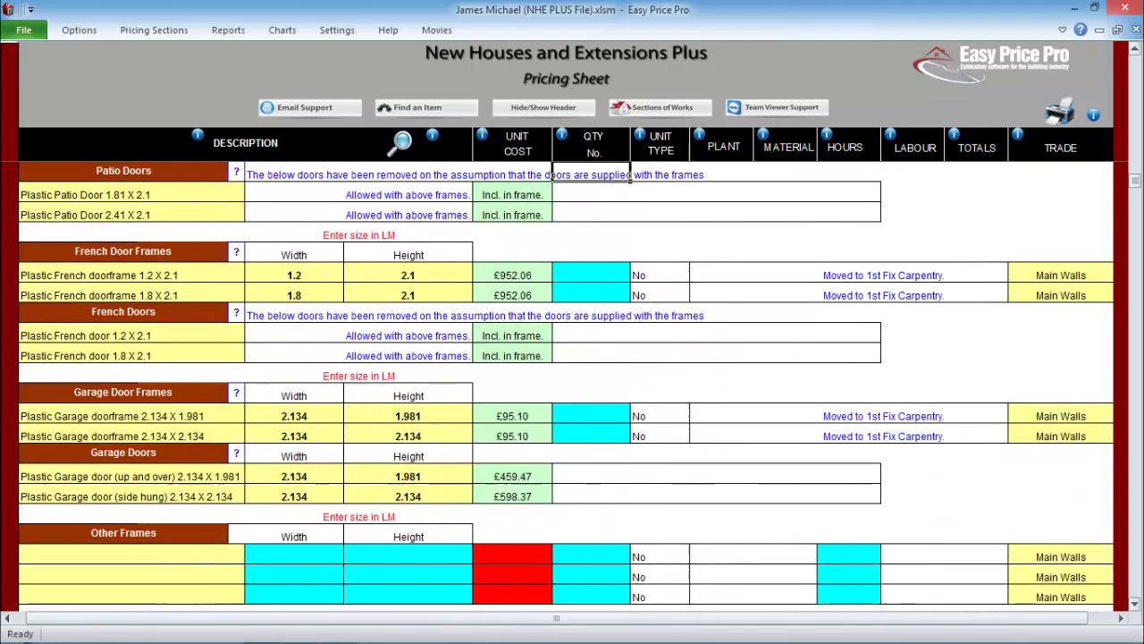
scroll(626, 415, down, 4)
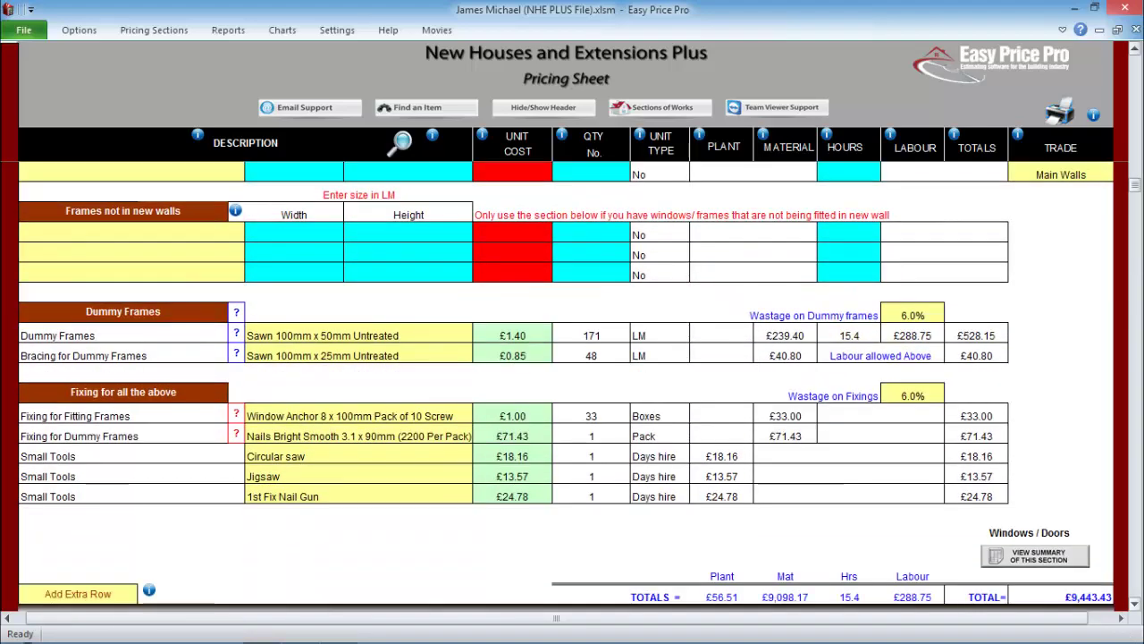
scroll(626, 416, down, 6)
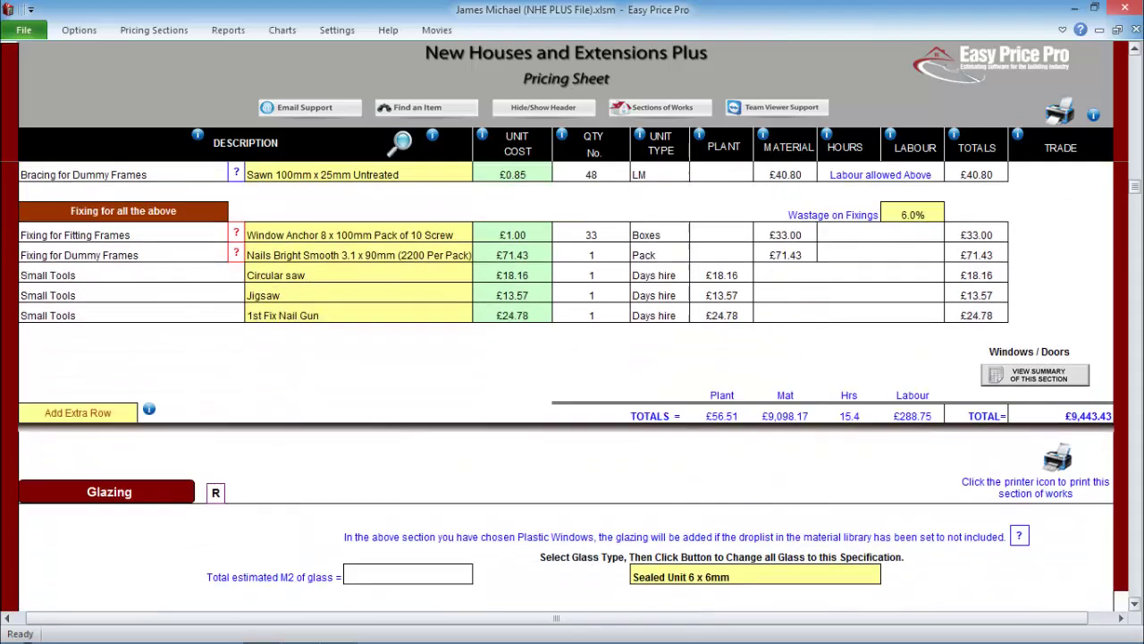
scroll(626, 416, down, 3)
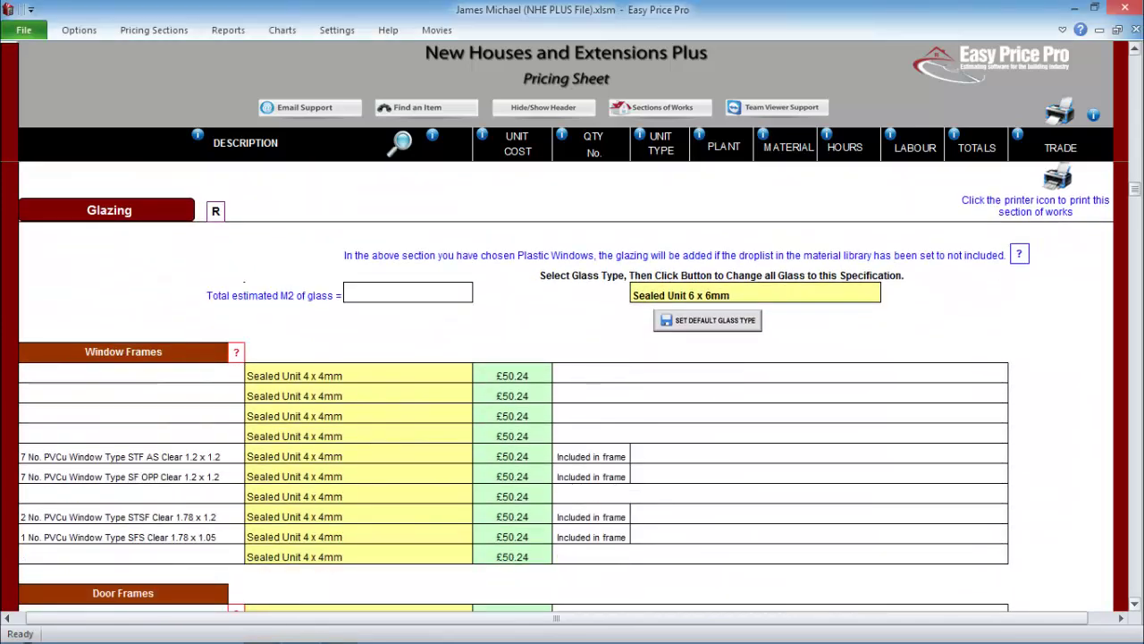
- In Lintels, enter 6 internal door lintels and 8 load-bearing internal door lintels
scroll(626, 415, down, 1)
scroll(625, 415, down, 4)
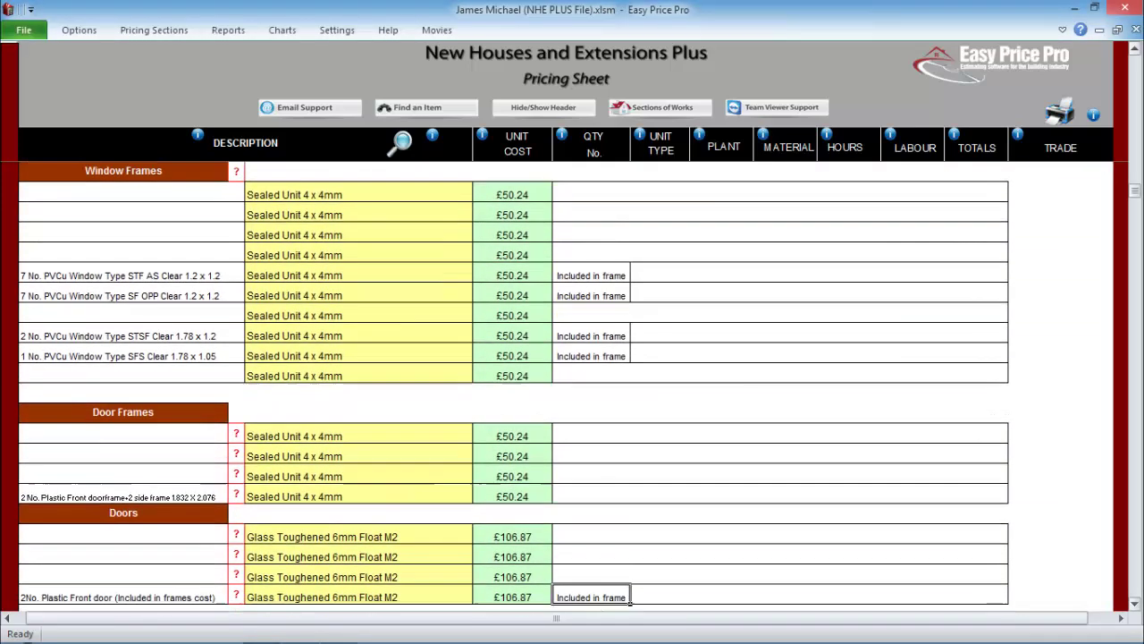
scroll(626, 415, down, 5)
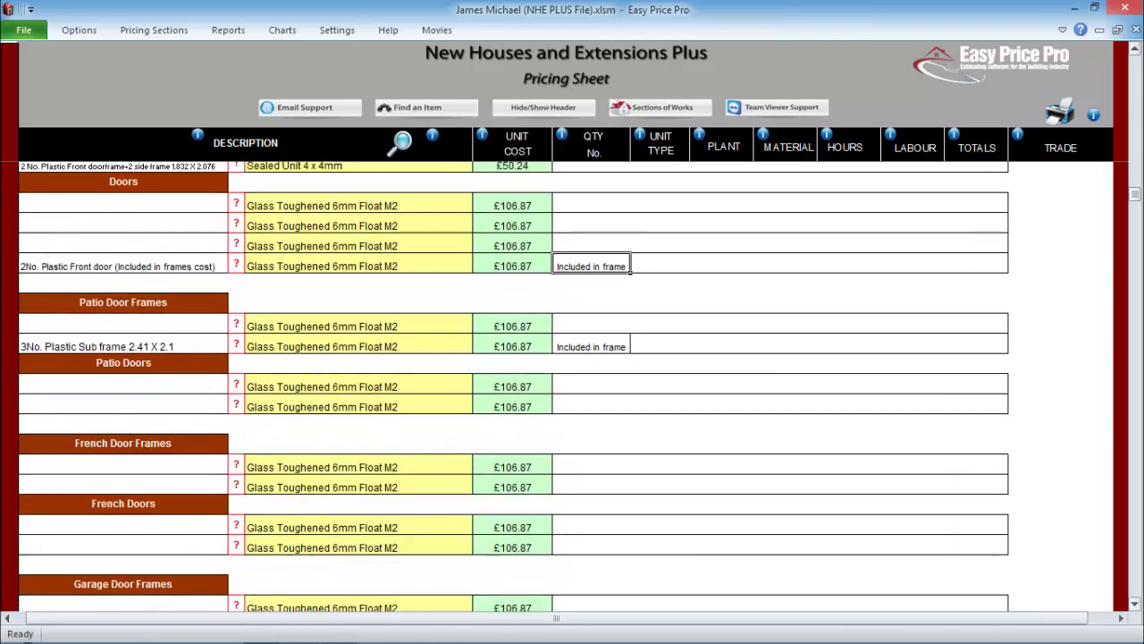
scroll(626, 415, down, 7)
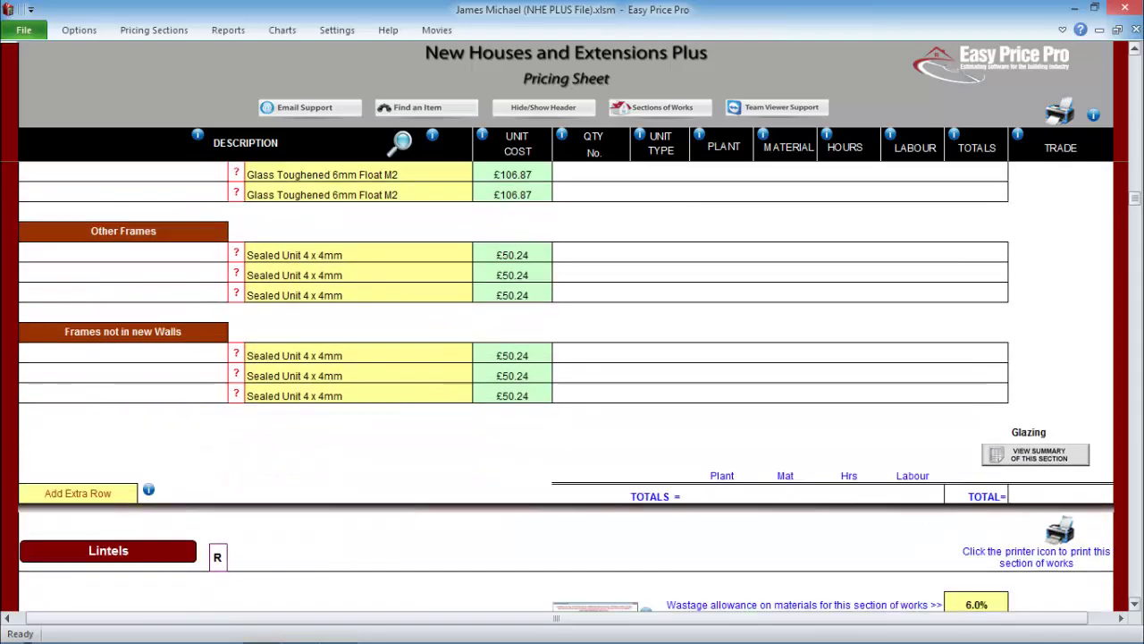
scroll(626, 416, down, 5)
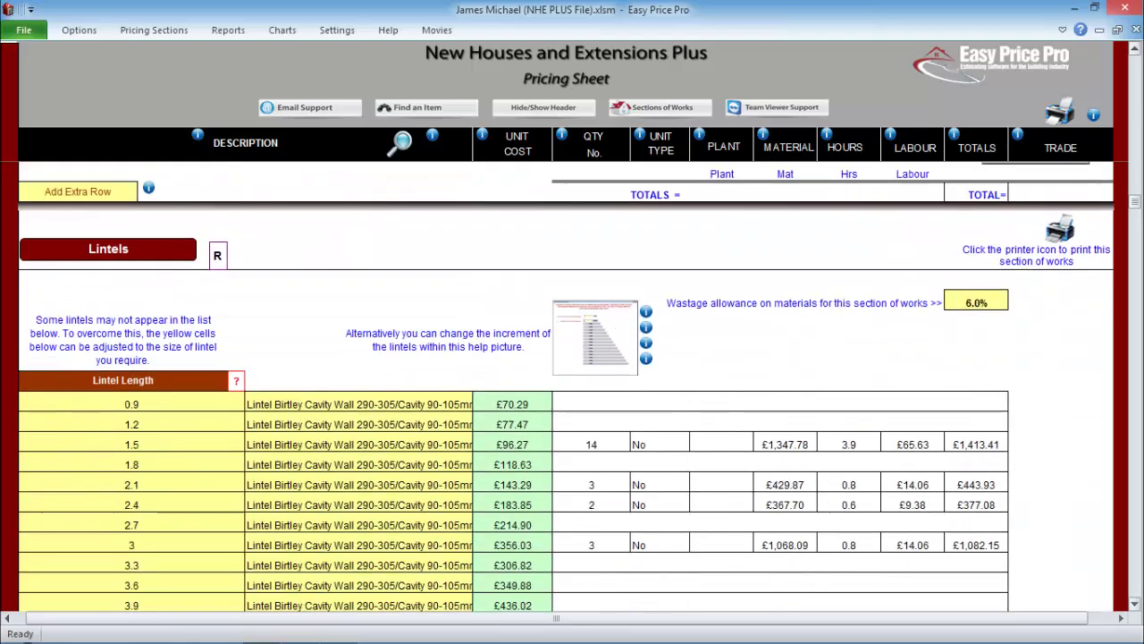
scroll(579, 387, down, 1)
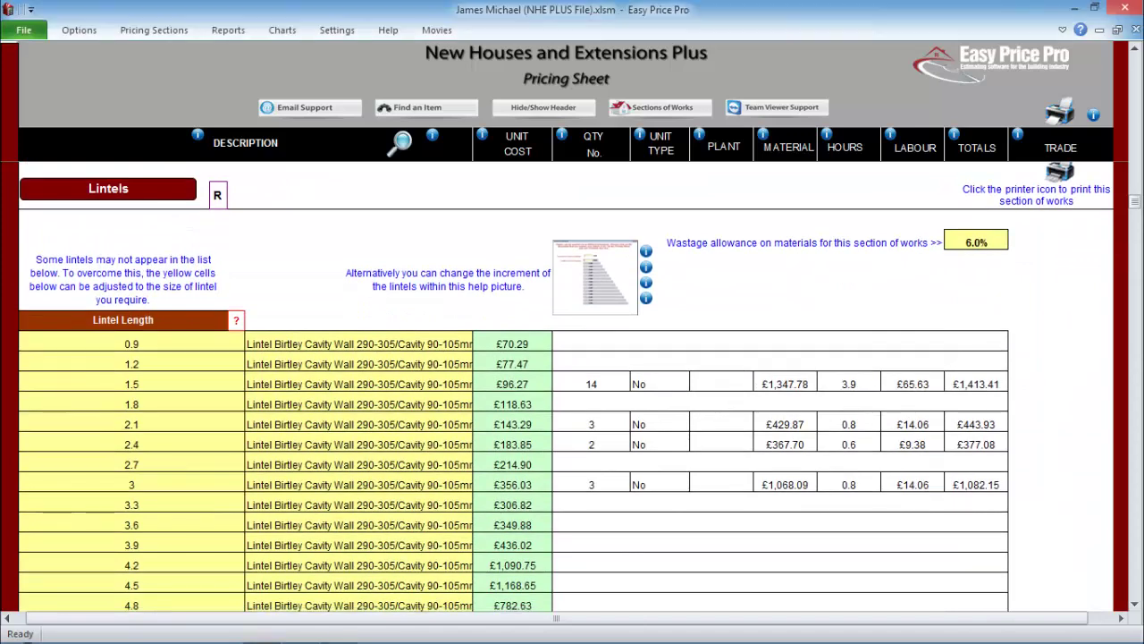
scroll(566, 386, down, 5)
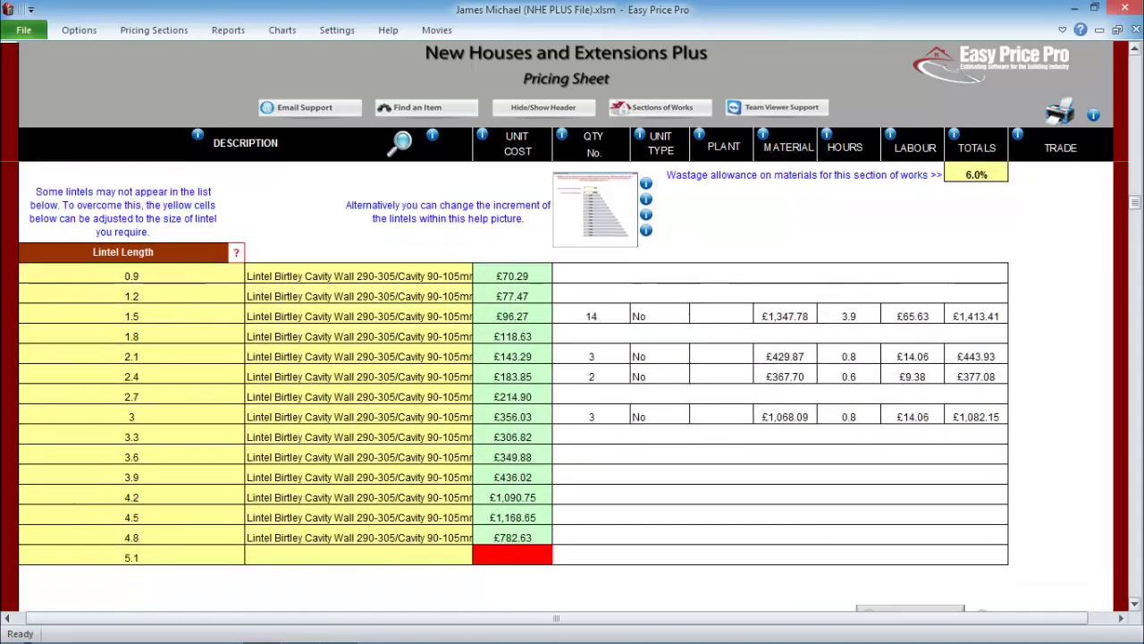
scroll(566, 386, down, 5)
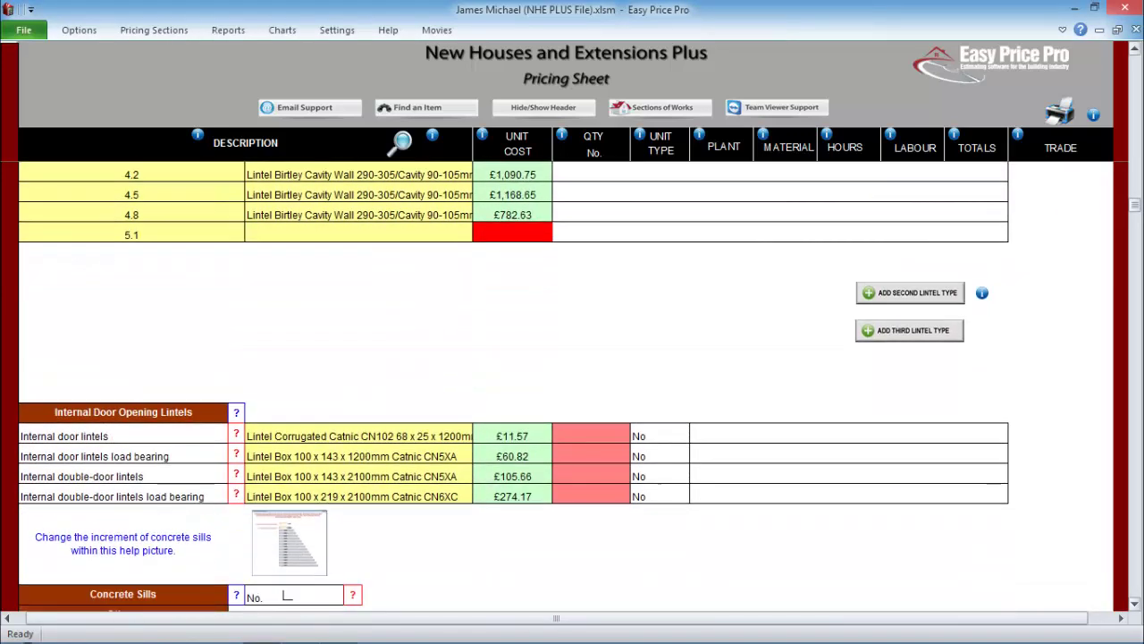
text(6)
key(Return)
text(8)
key(Return)
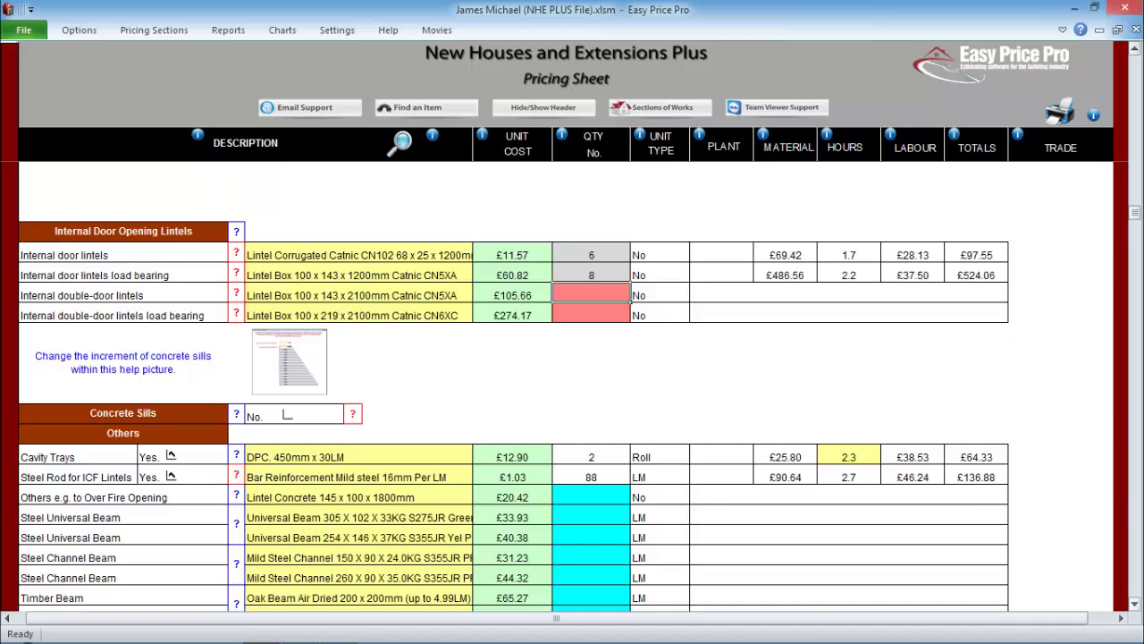
scroll(580, 406, down, 3)
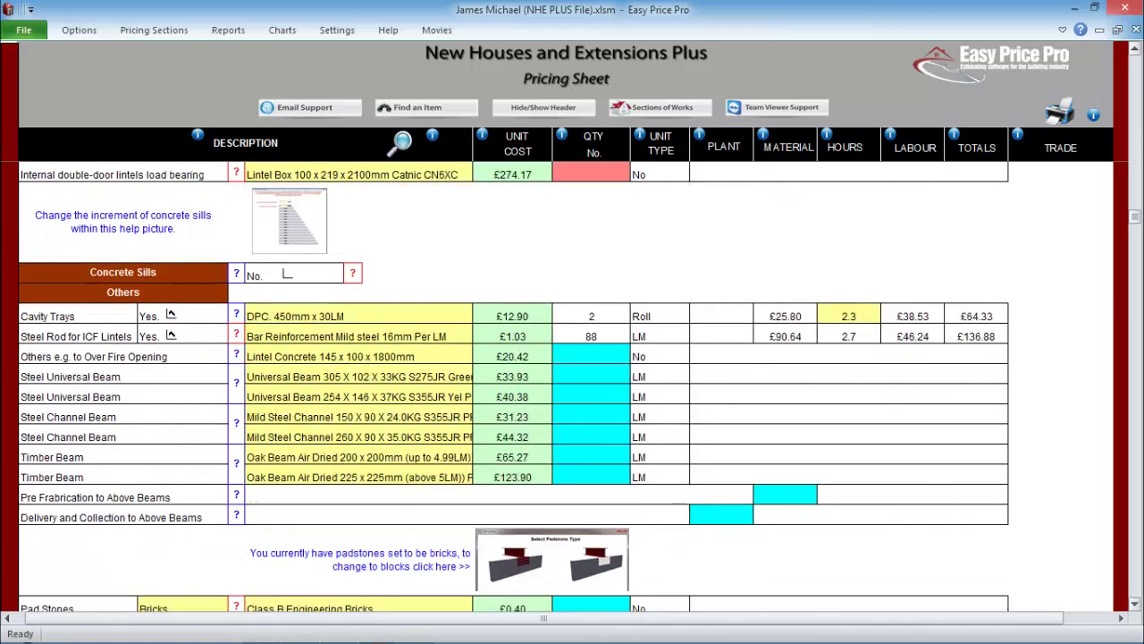
scroll(580, 406, down, 3)
scroll(580, 406, down, 5)
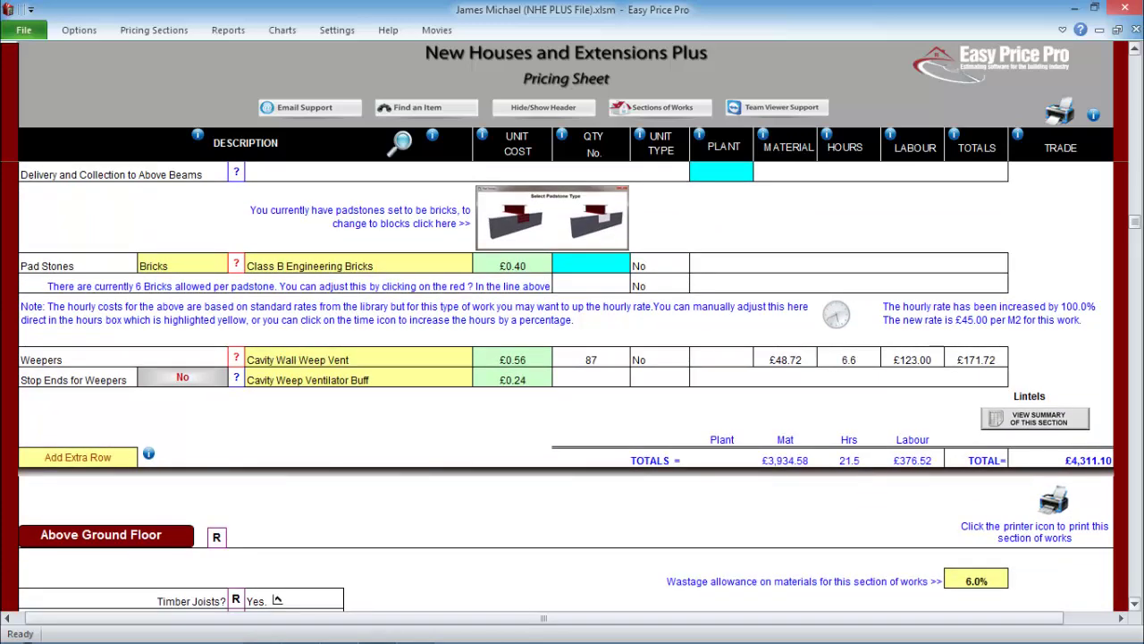
scroll(580, 386, down, 8)
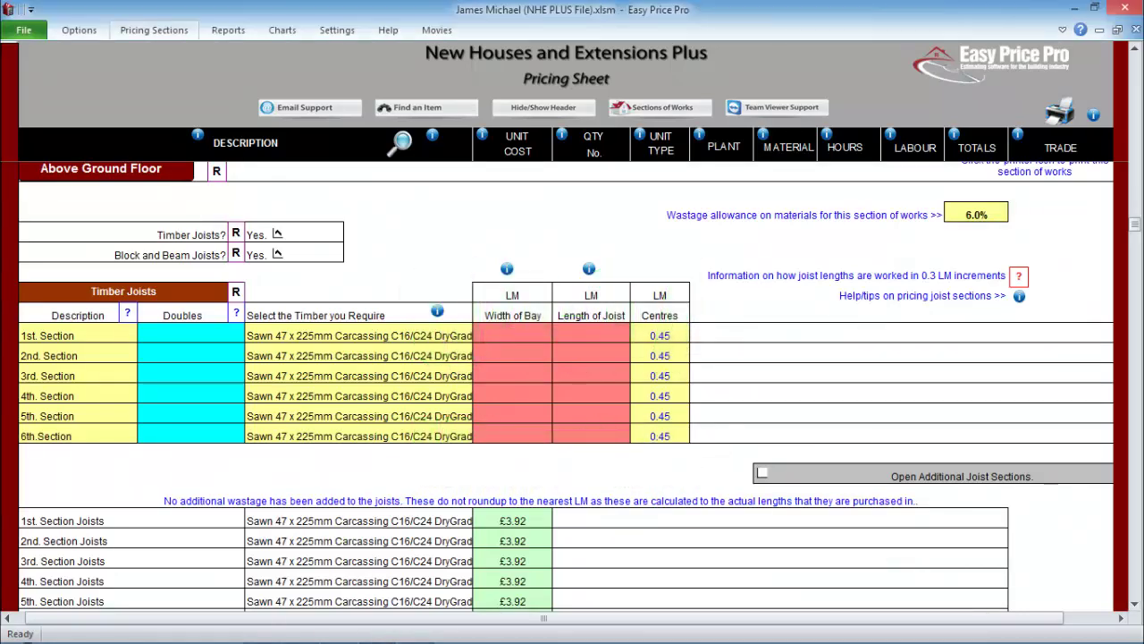
click(154, 29)
click(42, 51)
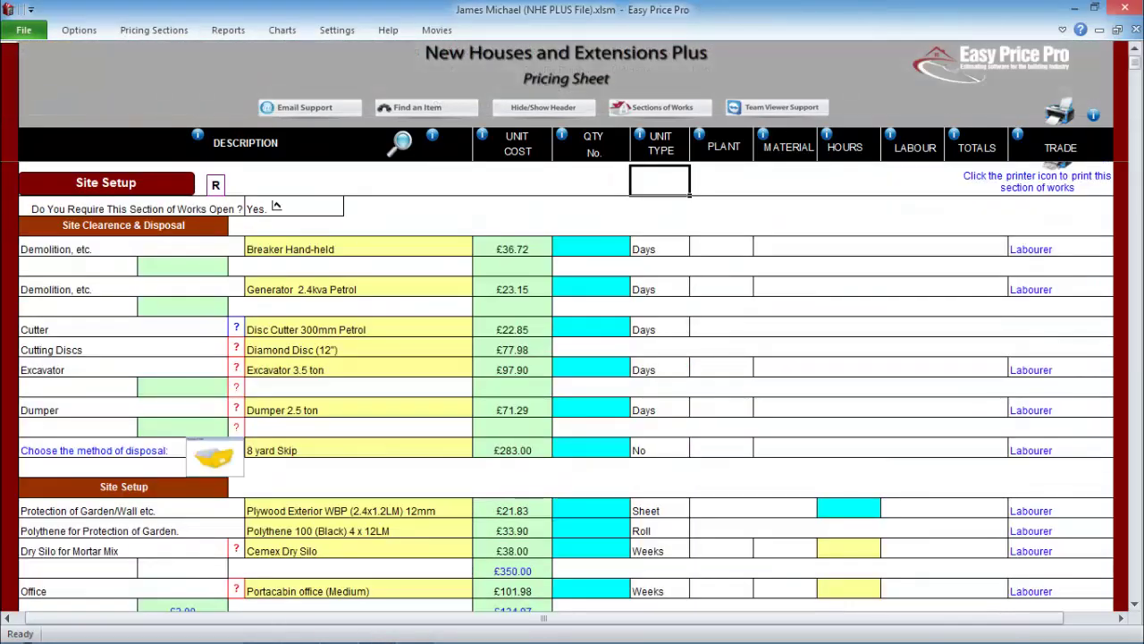
click(154, 29)
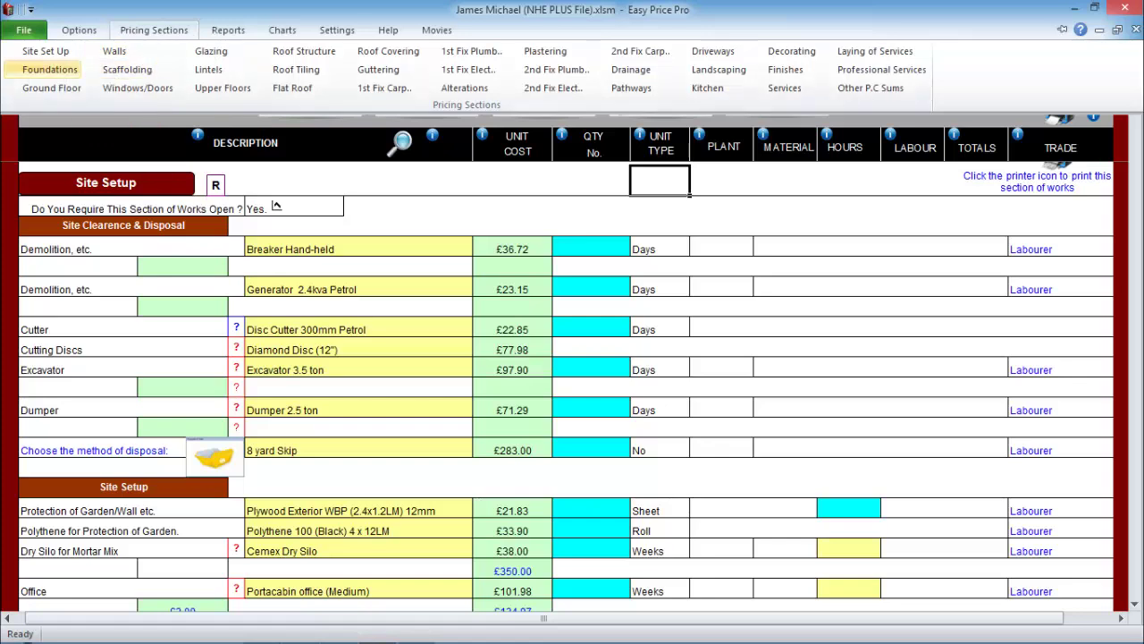
click(50, 69)
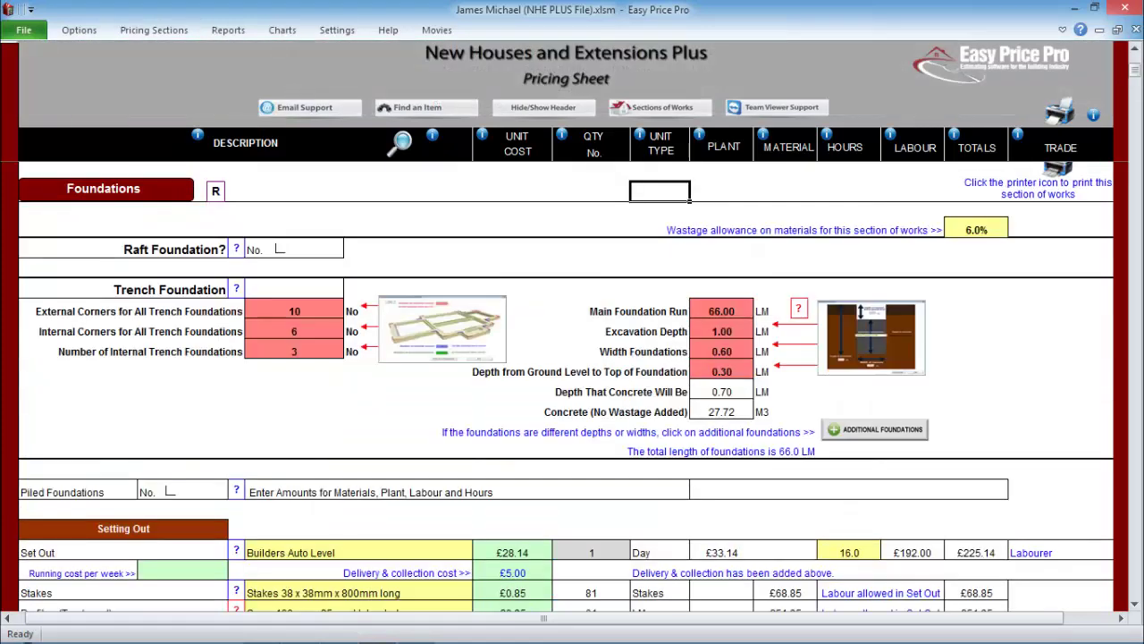
click(154, 30)
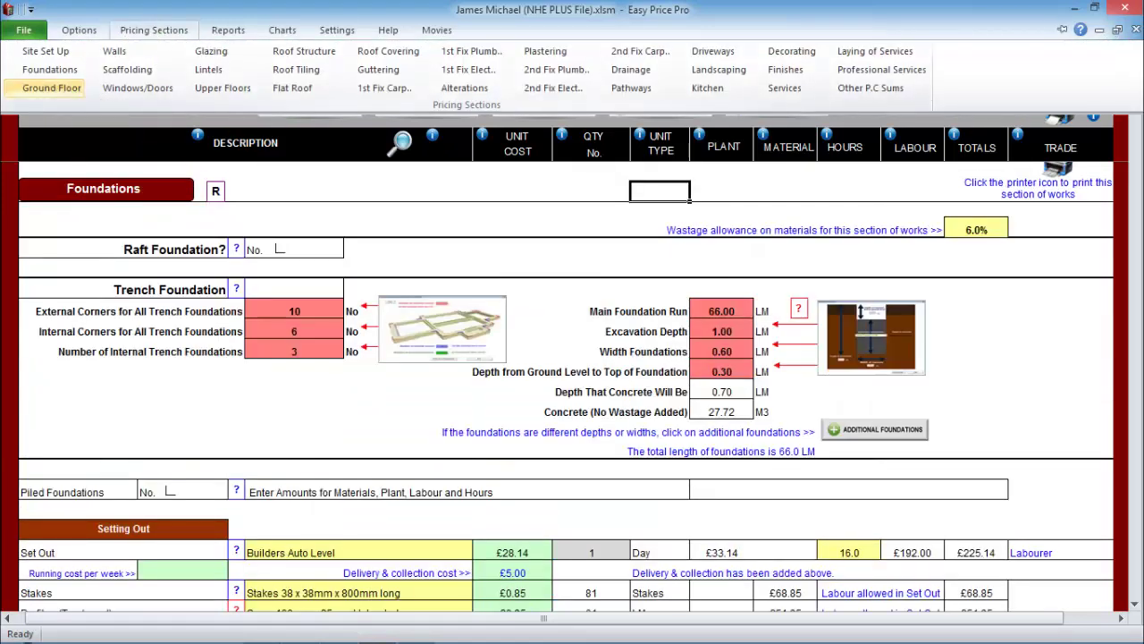
click(50, 86)
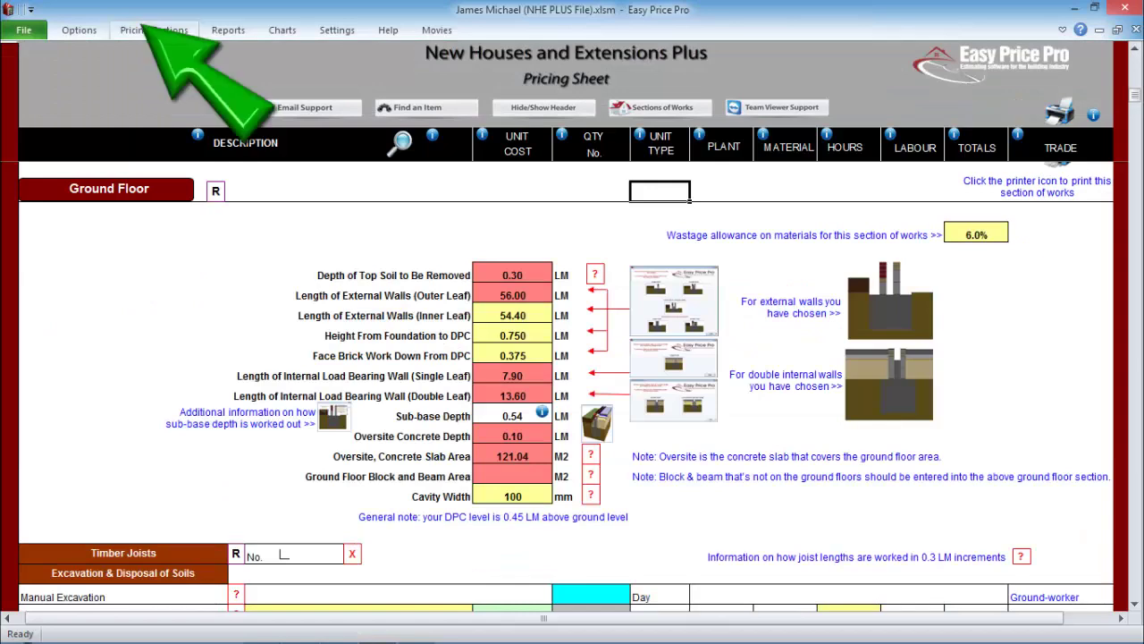
click(153, 30)
click(114, 51)
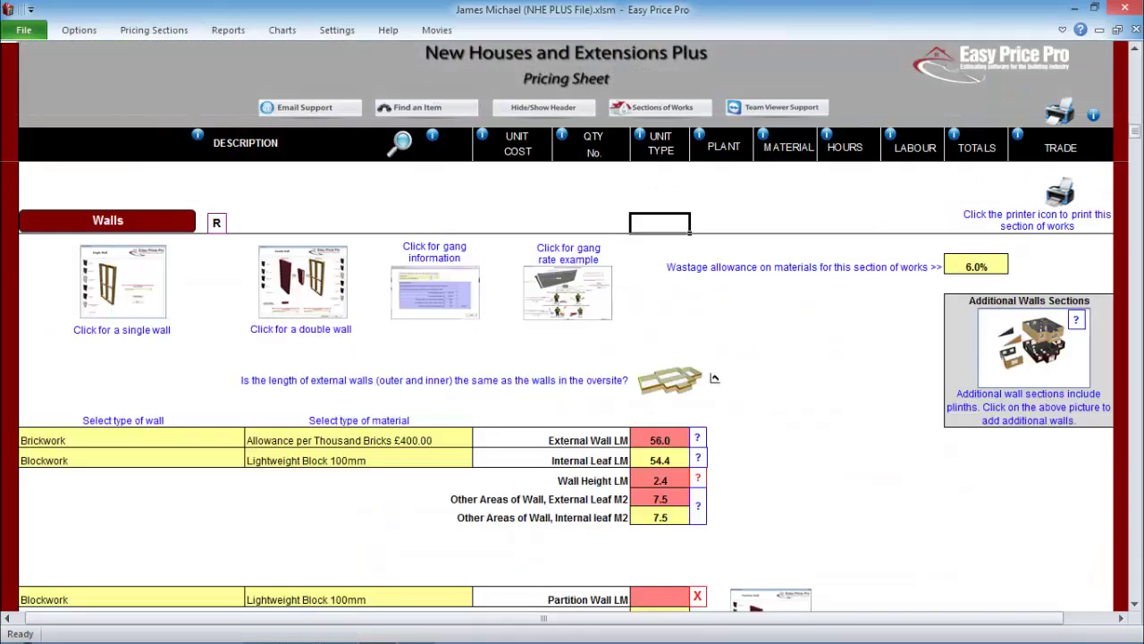
click(154, 29)
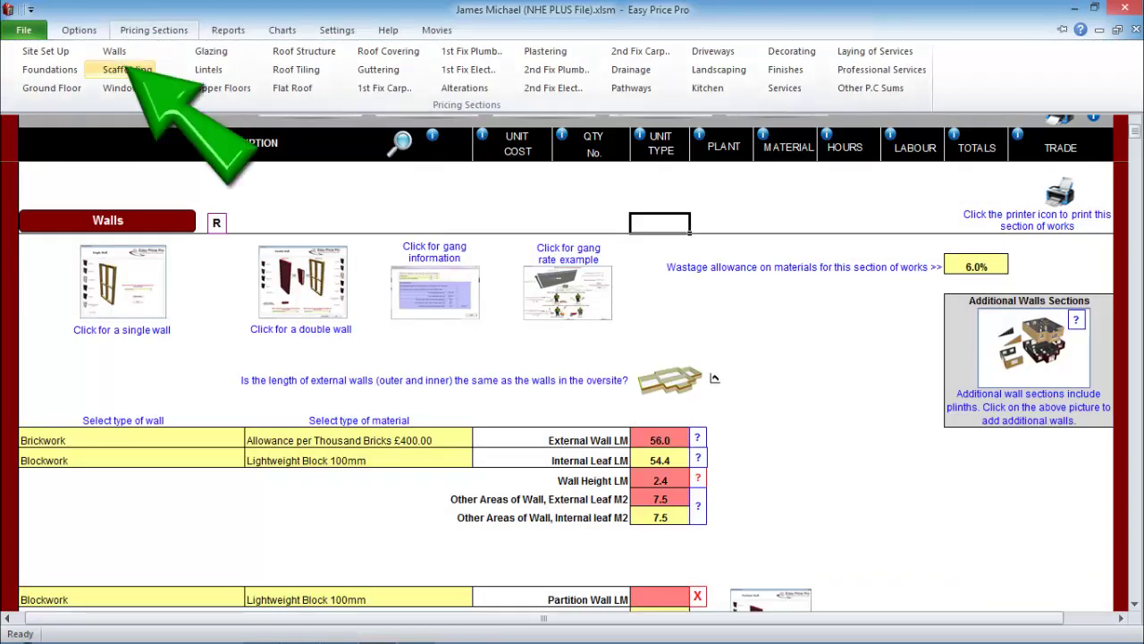
click(120, 68)
click(154, 29)
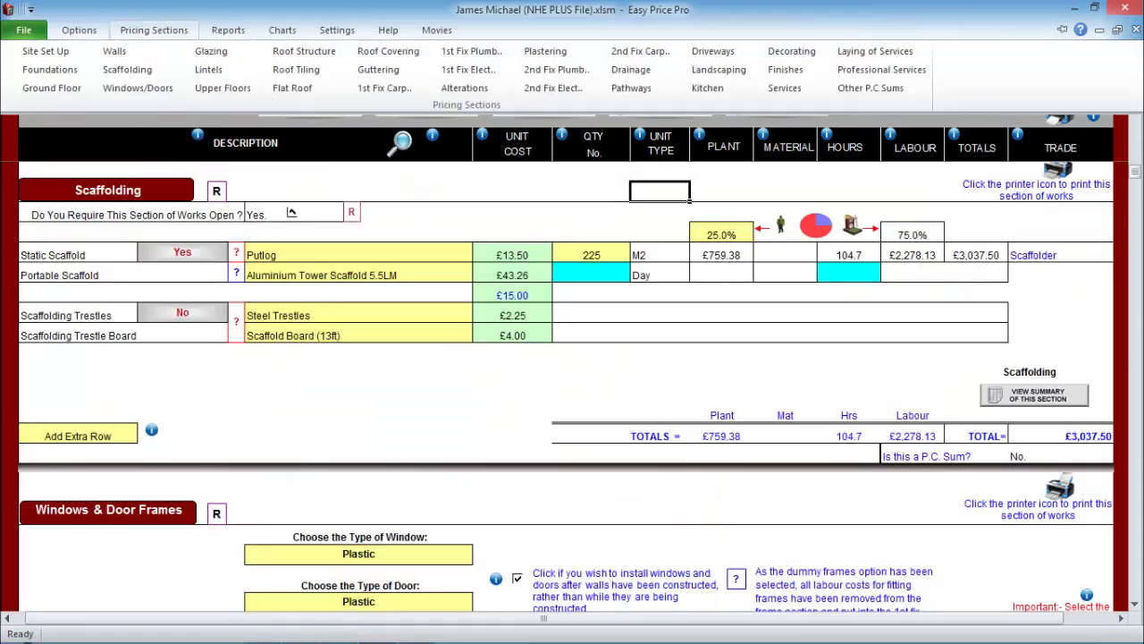
click(138, 87)
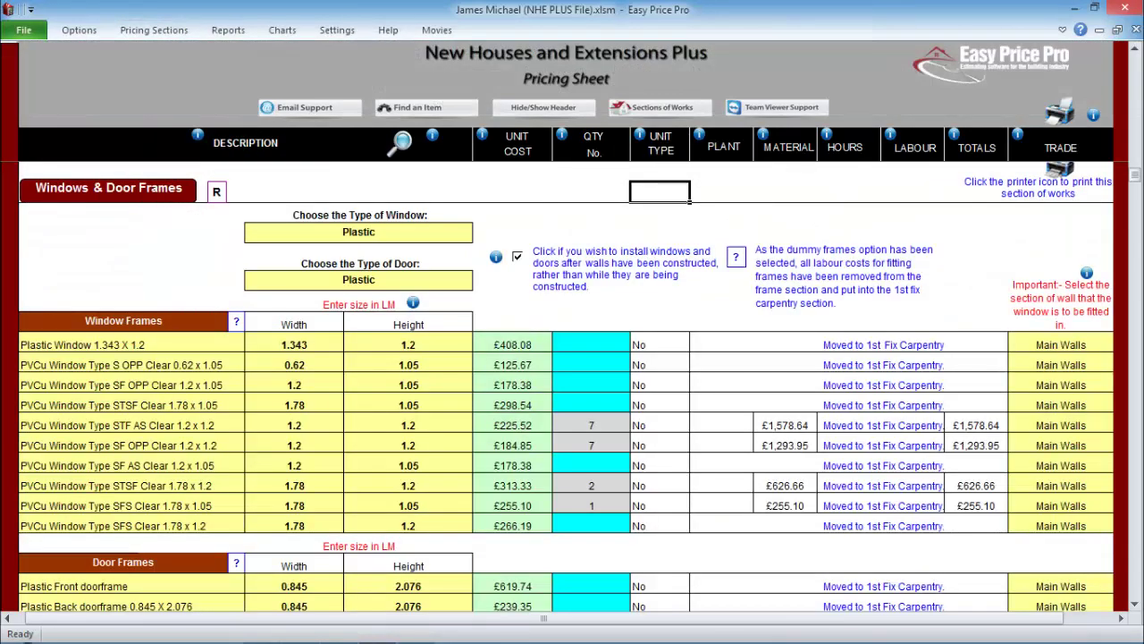
click(154, 30)
click(209, 51)
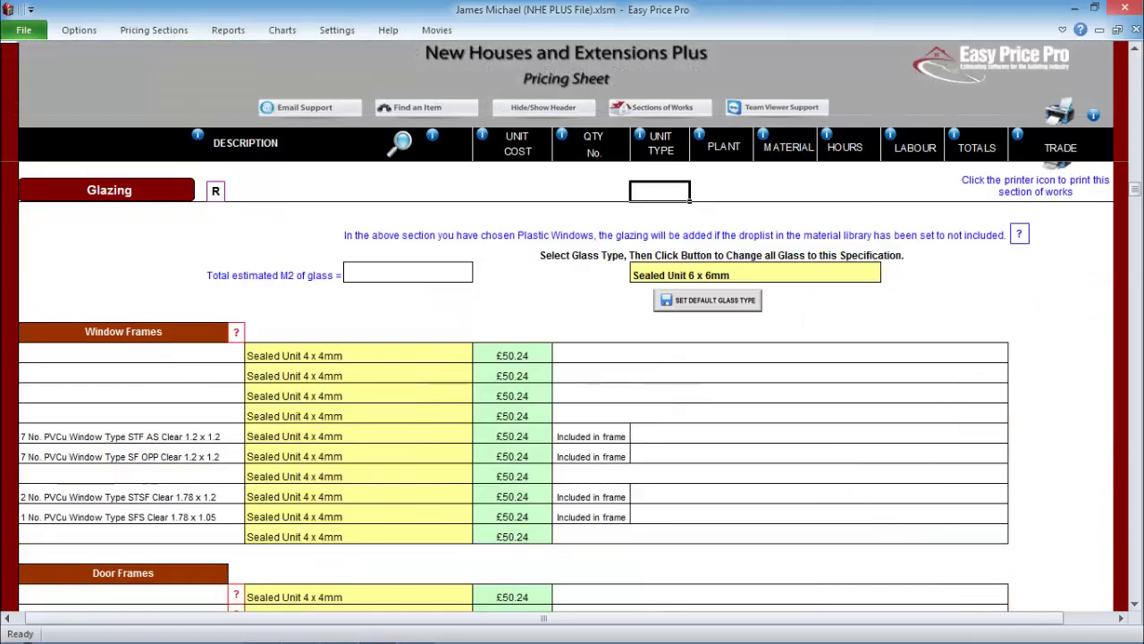
click(154, 29)
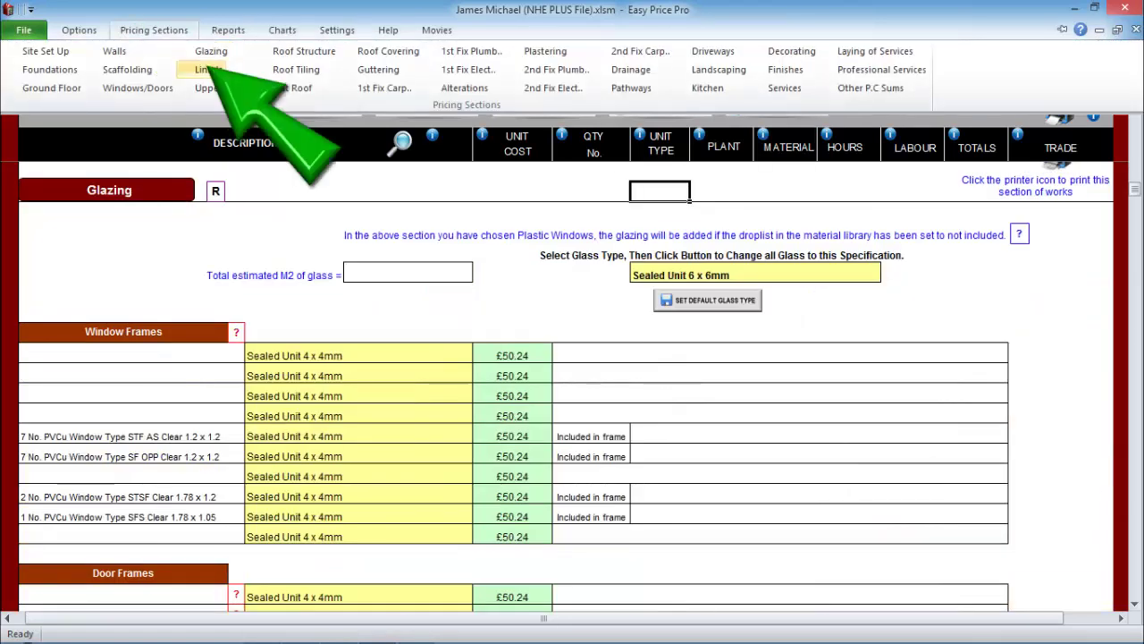
click(209, 69)
click(153, 30)
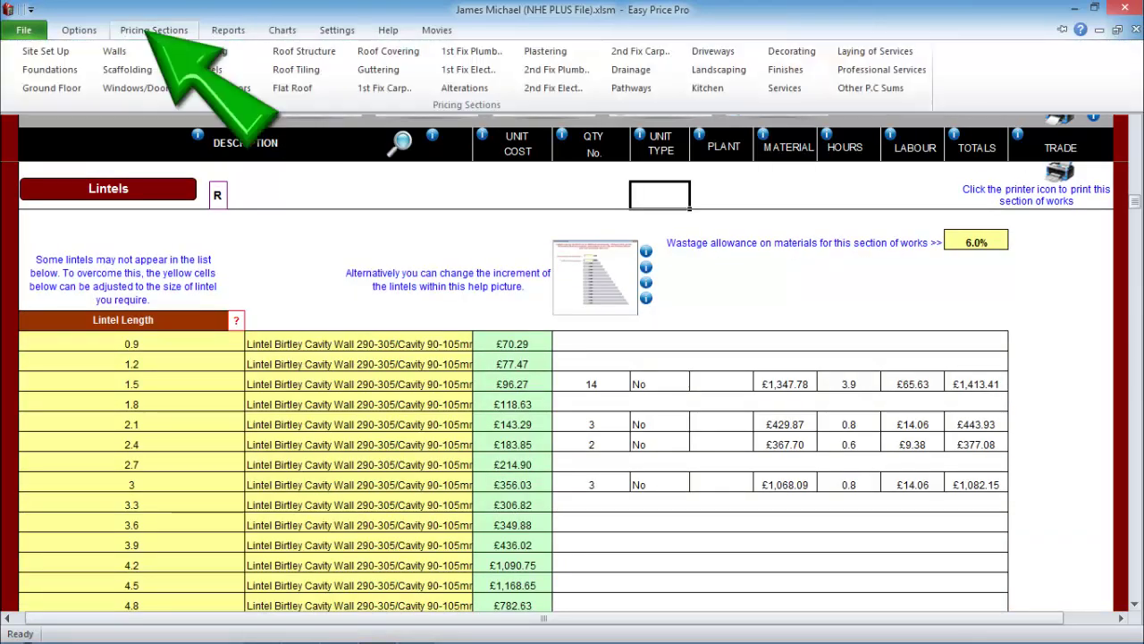
click(209, 85)
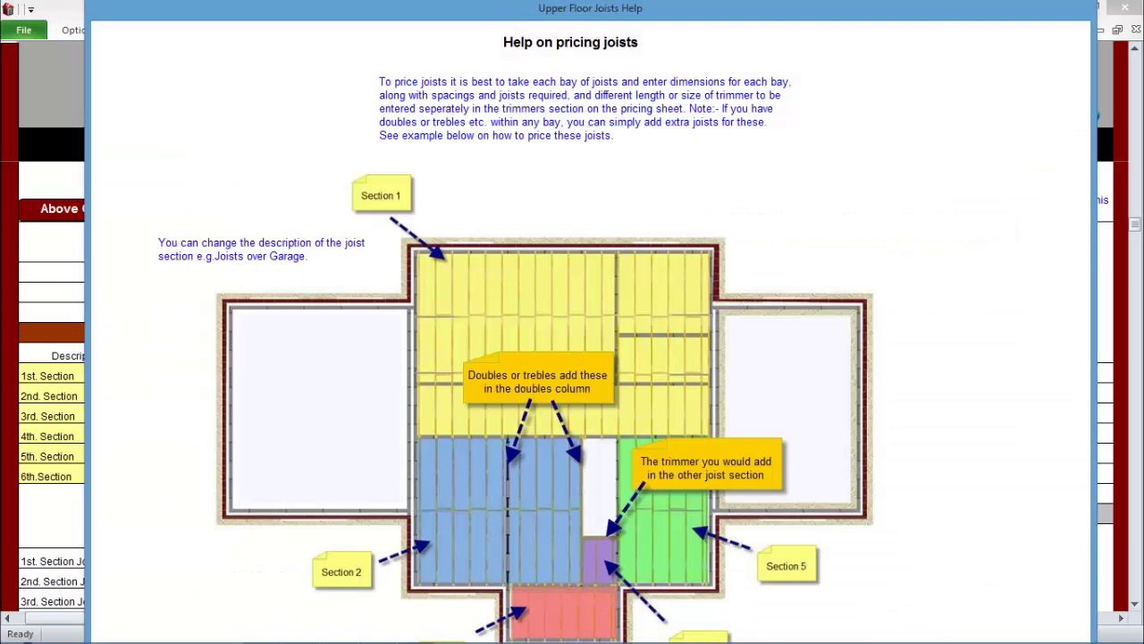
- Enter joist sections 1–3 as bay width × joist length: 7.8×5, 4.3×4, 2.8×1.5
key(Escape)
text(7.8)
key(Tab)
text(5)
key(Return)
text(4.3)
key(Tab)
text(4)
key(Return)
text(2.8)
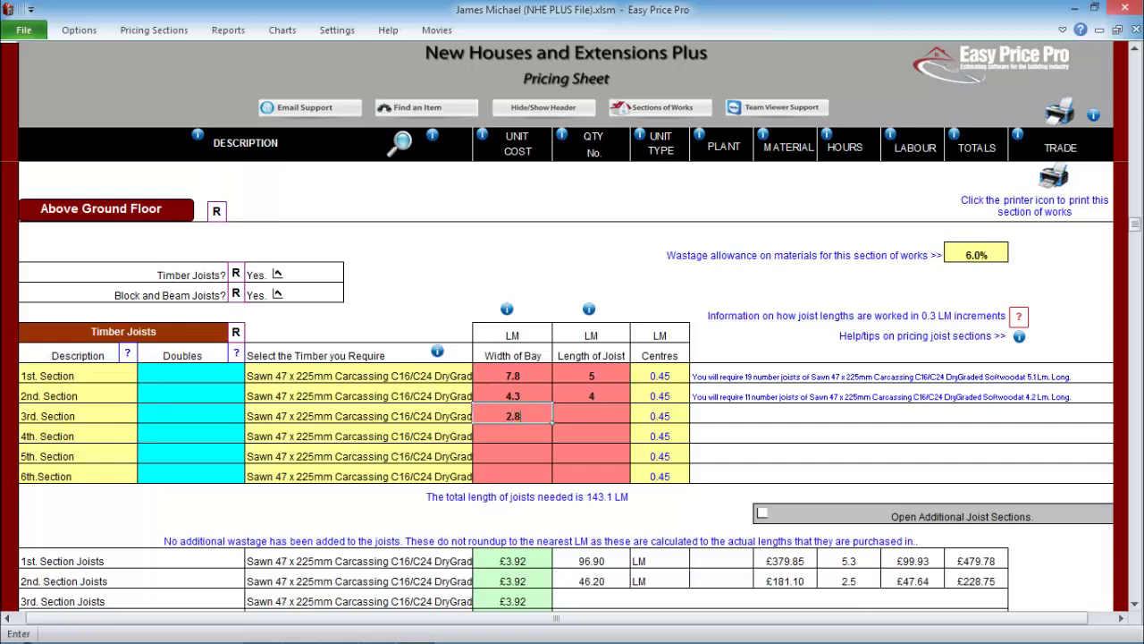
key(Tab)
text(1.5)
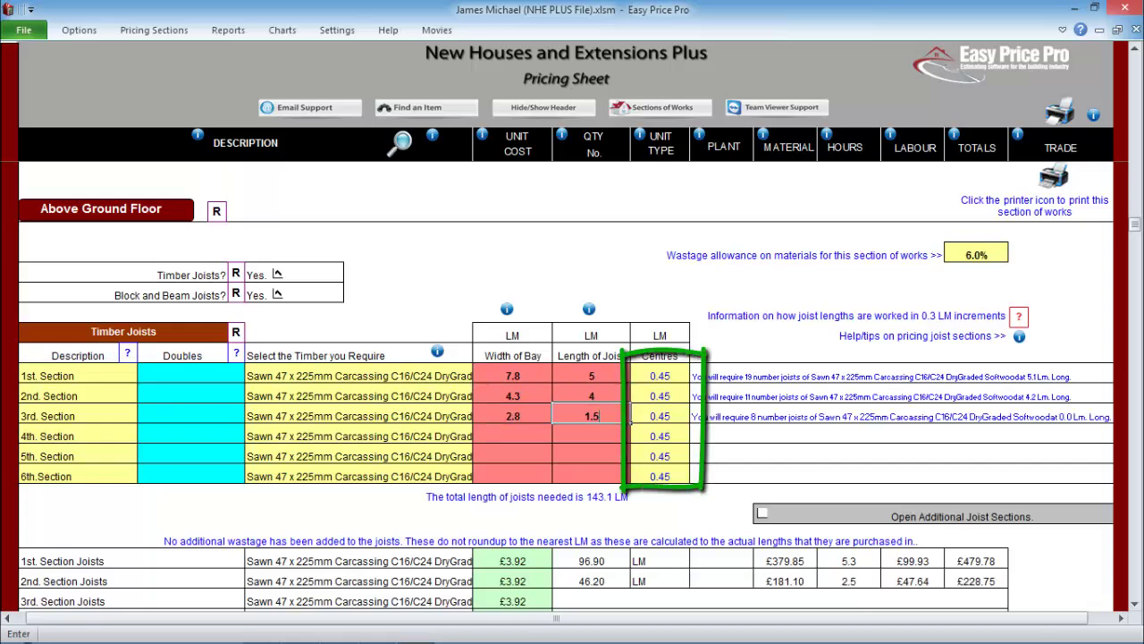
key(Return)
- Enter joist sections 4 and 5 as 1.2×1 and 2.6×4
text(1.2)
key(Tab)
text(1)
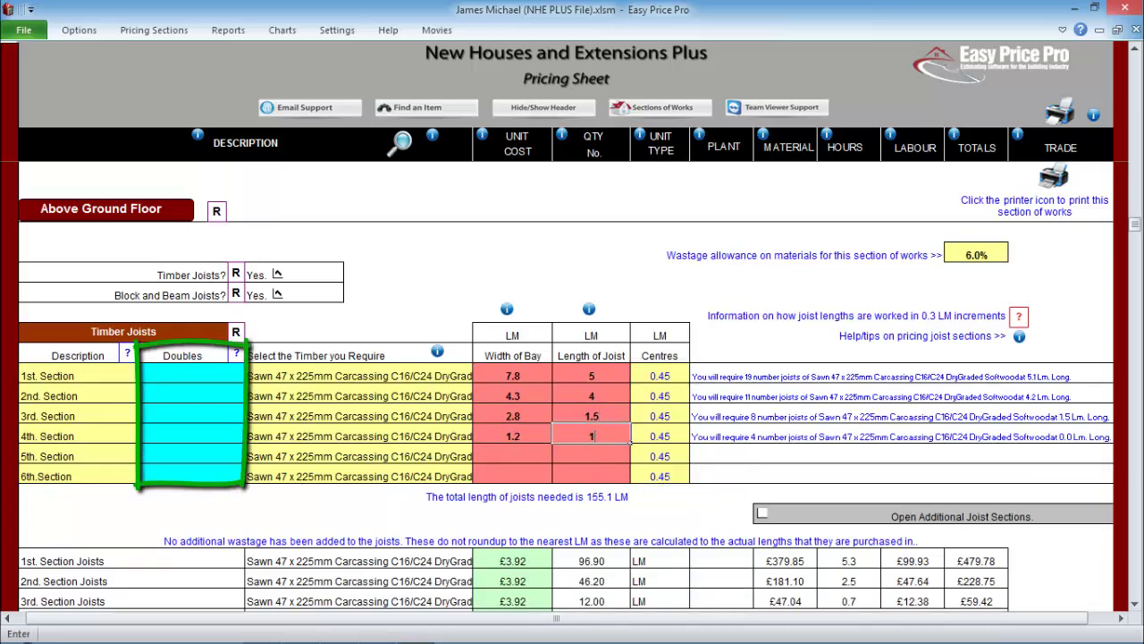
key(Return)
text(2)
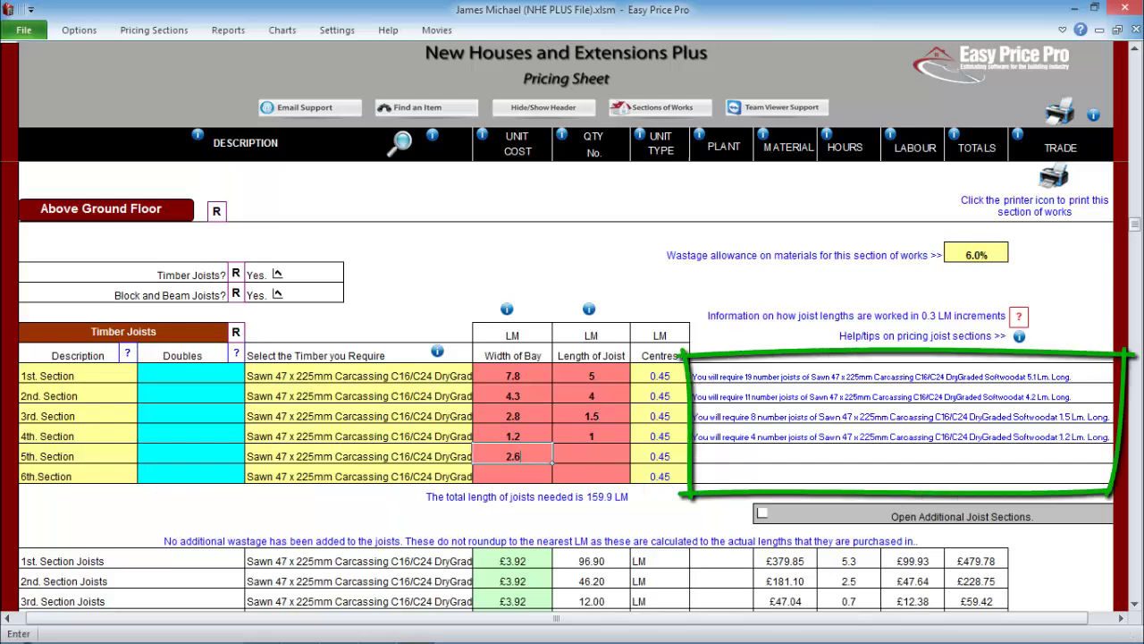
text(.6)
key(Tab)
text(4)
key(Return)
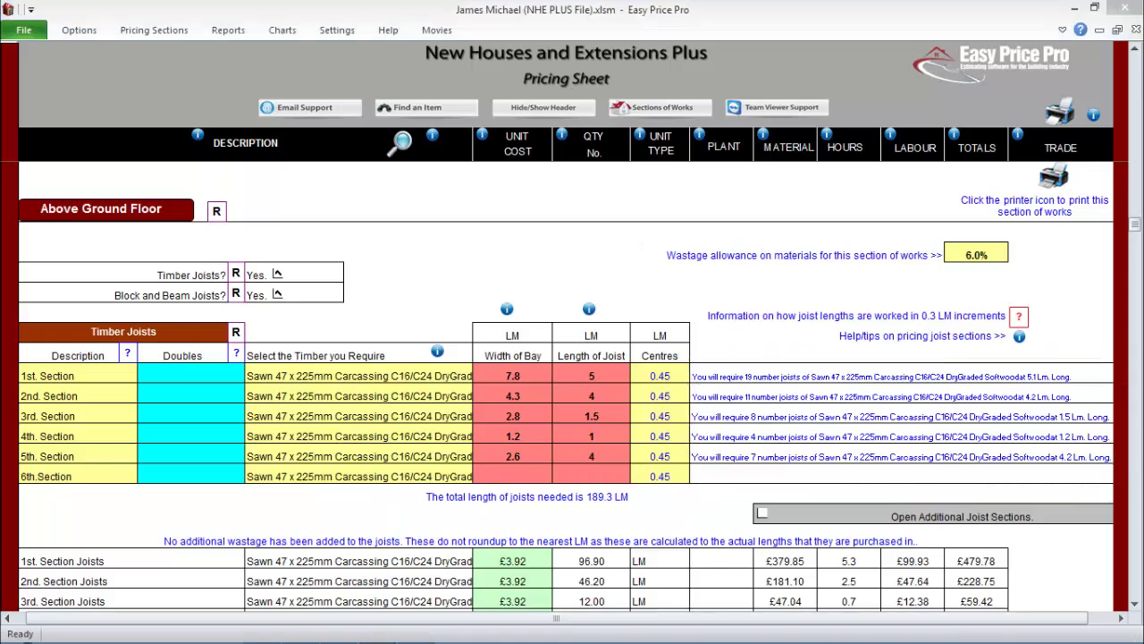
- Enter 4 Timber Joist Hangers and move on to the Roof Structure section
scroll(566, 386, down, 5)
scroll(565, 386, down, 3)
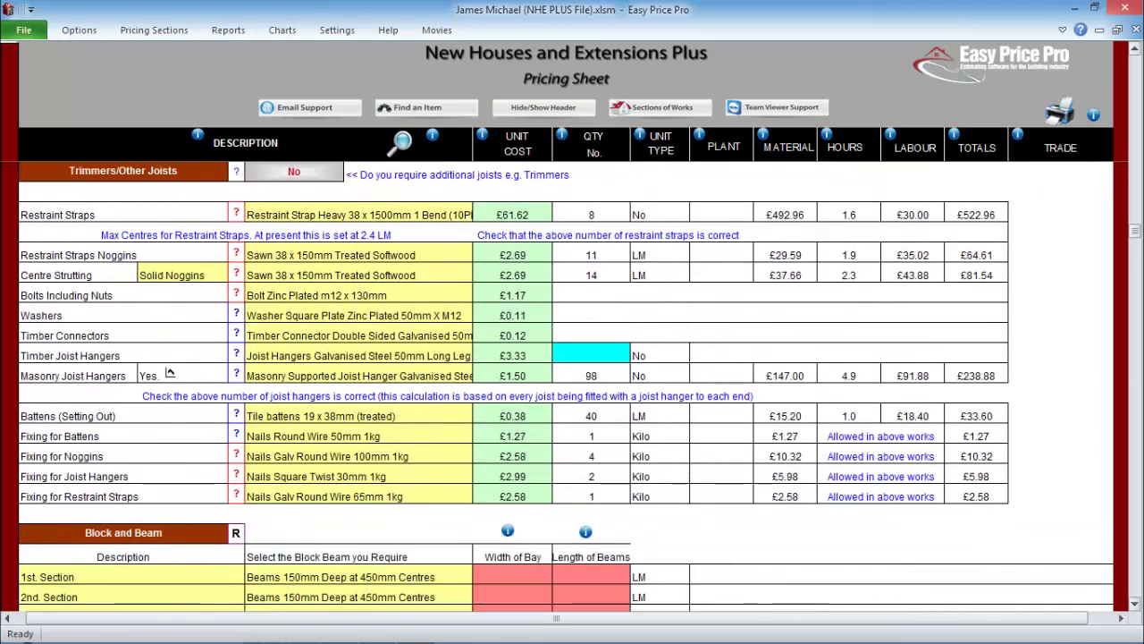
text(4)
key(Return)
scroll(170, 371, down, 5)
scroll(566, 387, down, 6)
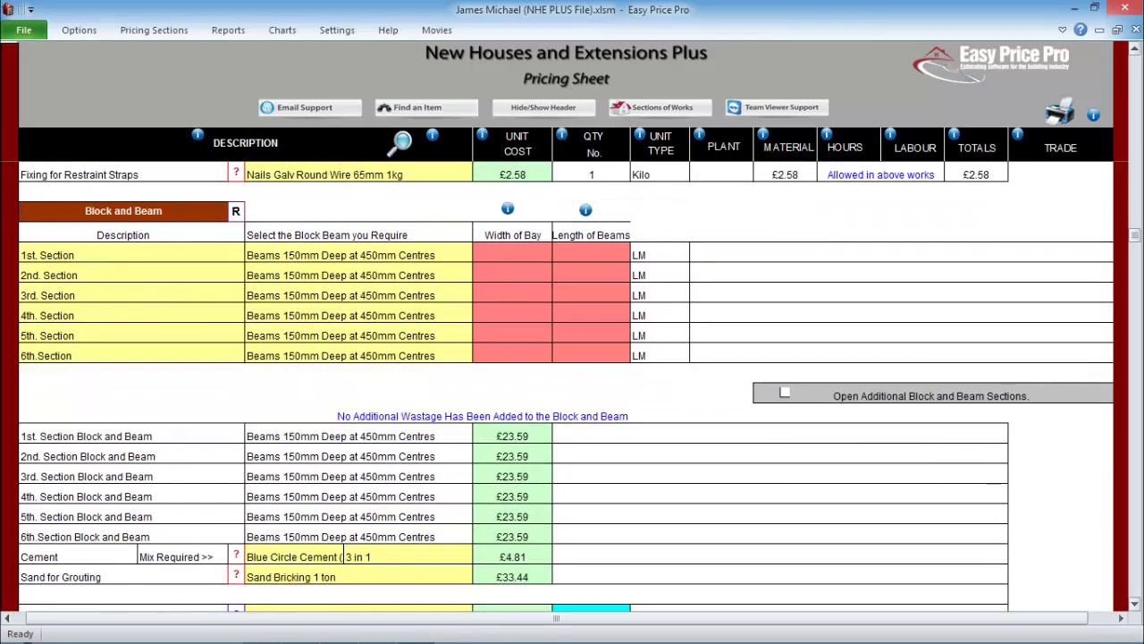
scroll(566, 384, down, 6)
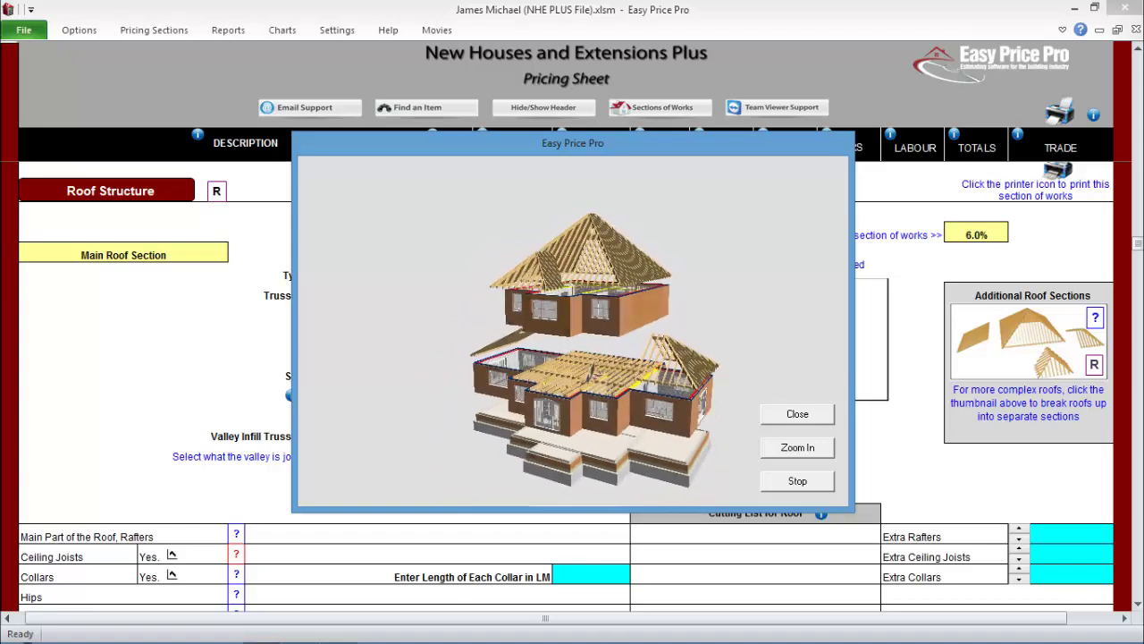
- Close the 3D house model, review the roof-sections guide, and start the main roof wizard
click(797, 480)
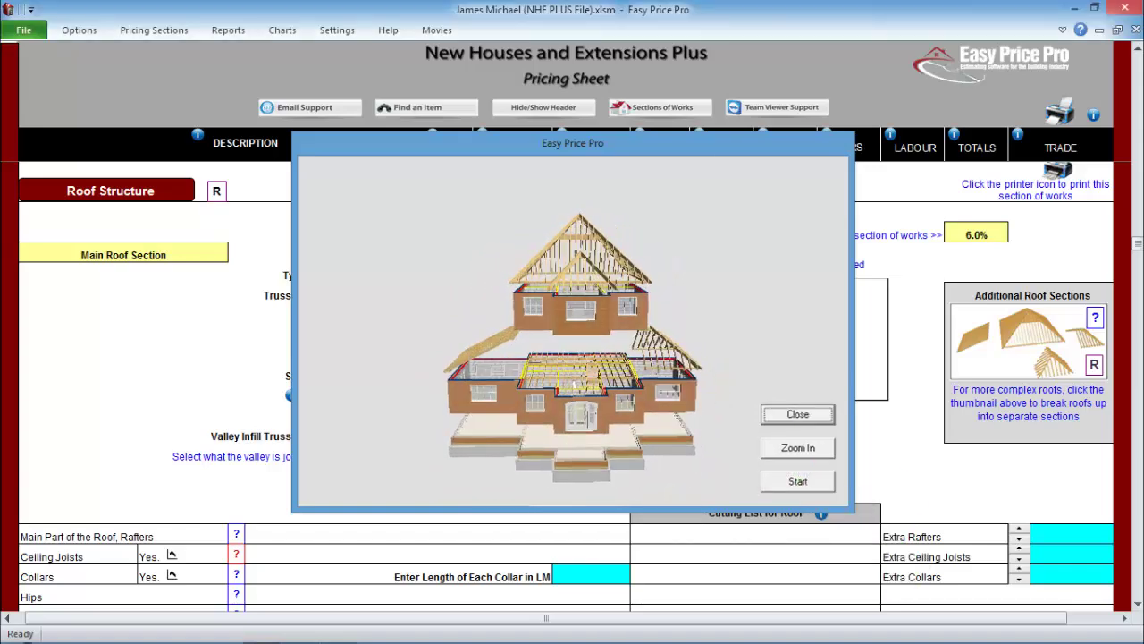
click(796, 414)
click(1028, 339)
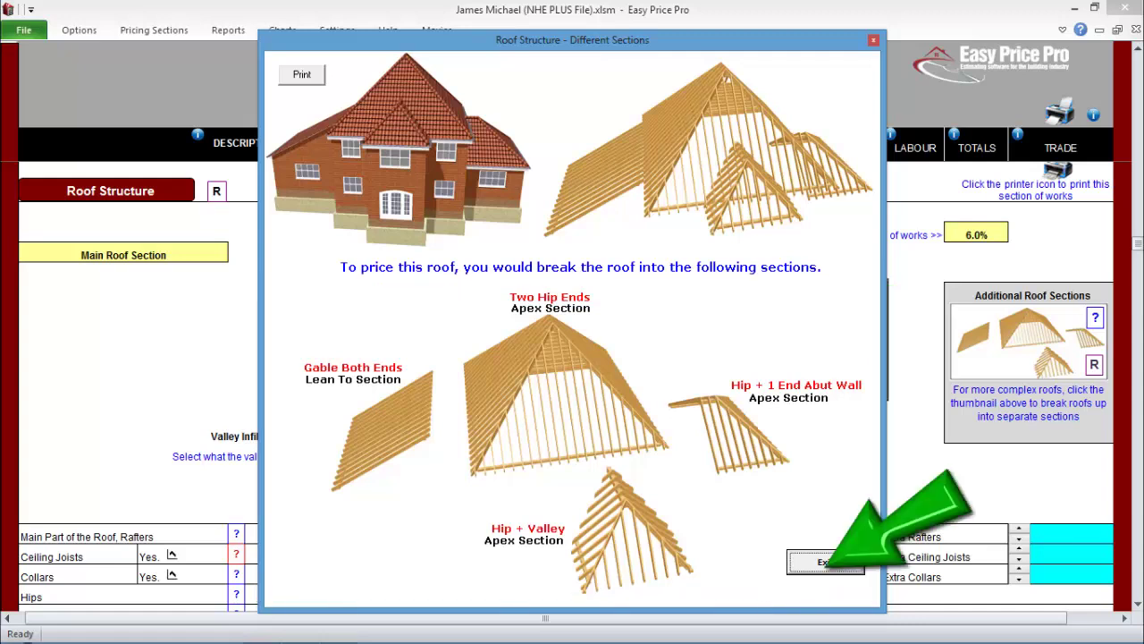
click(825, 562)
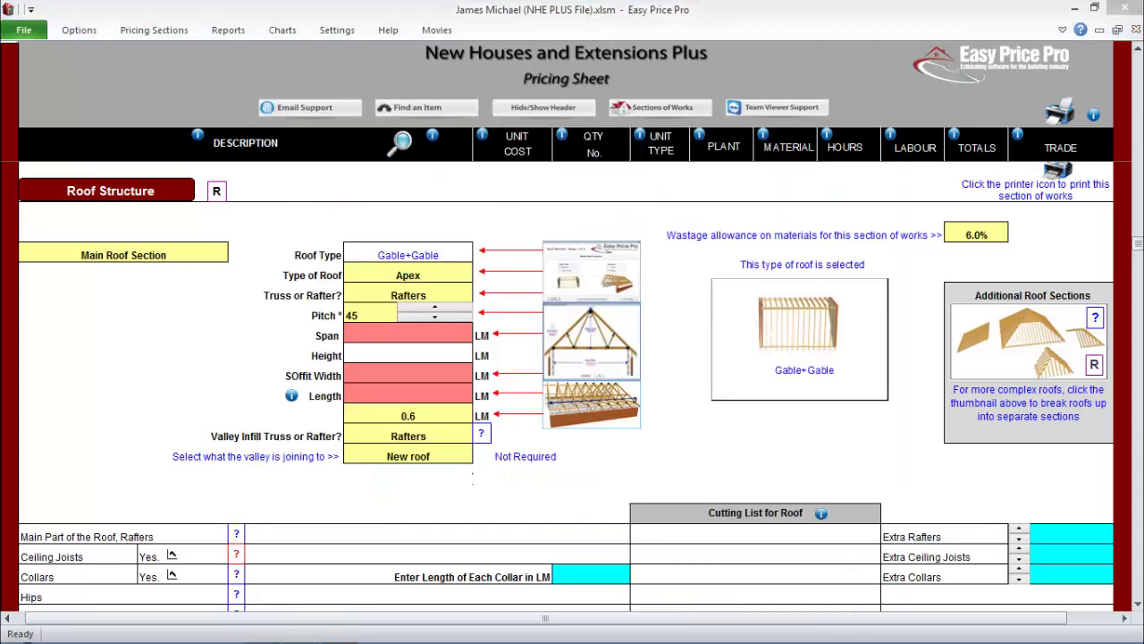
click(591, 332)
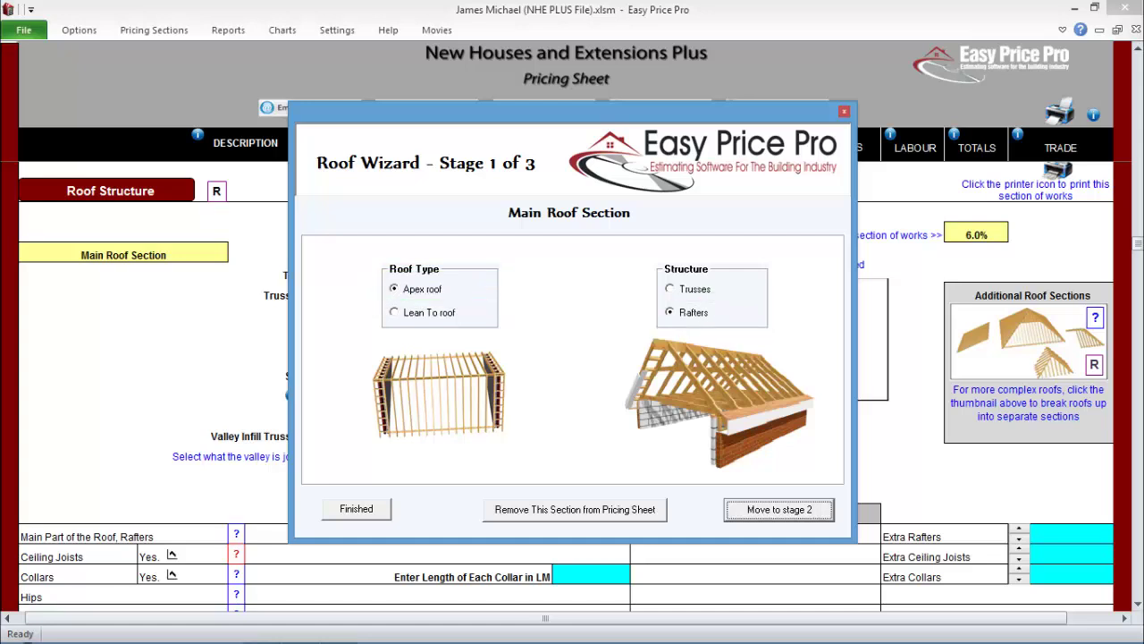
- Choose a roof with hips at both ends and review the collar and rafter timber sizes
key(Return)
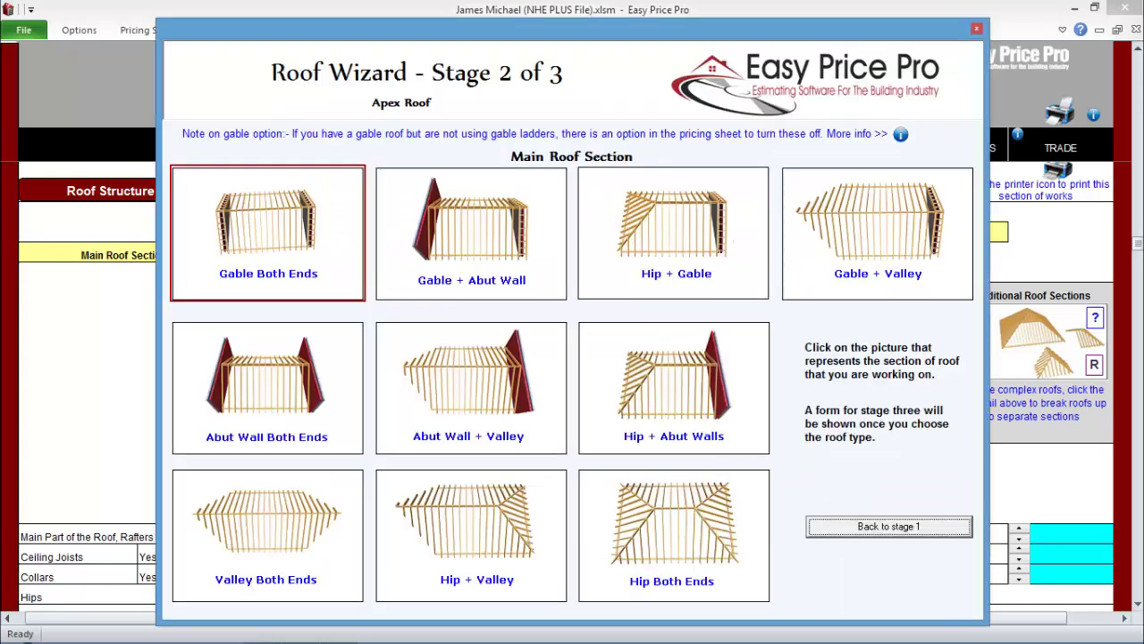
click(673, 534)
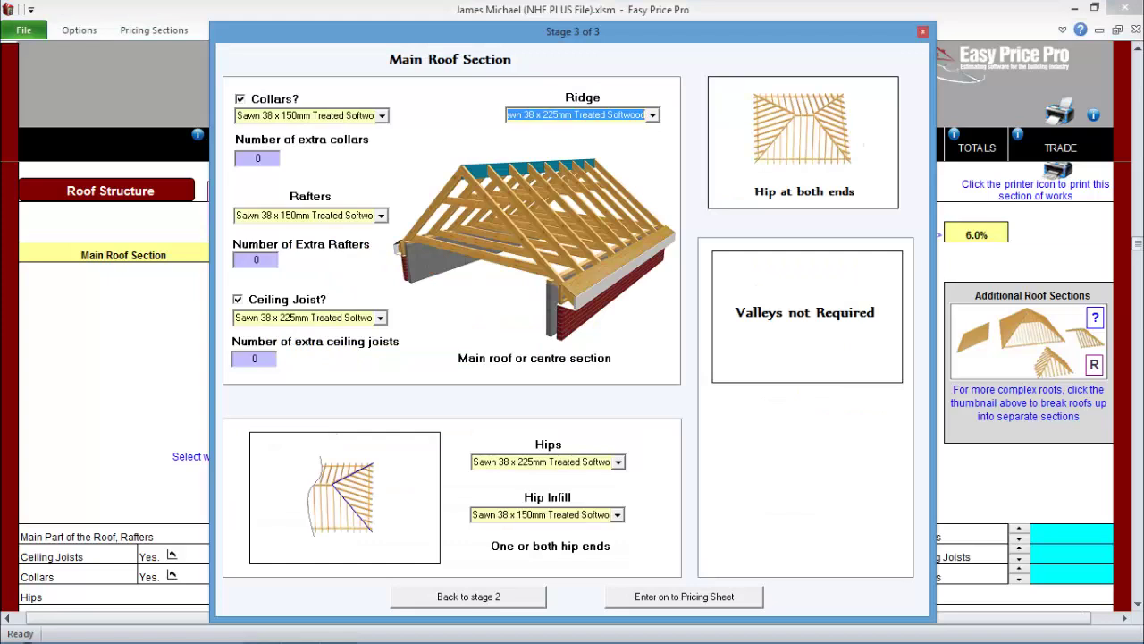
click(381, 115)
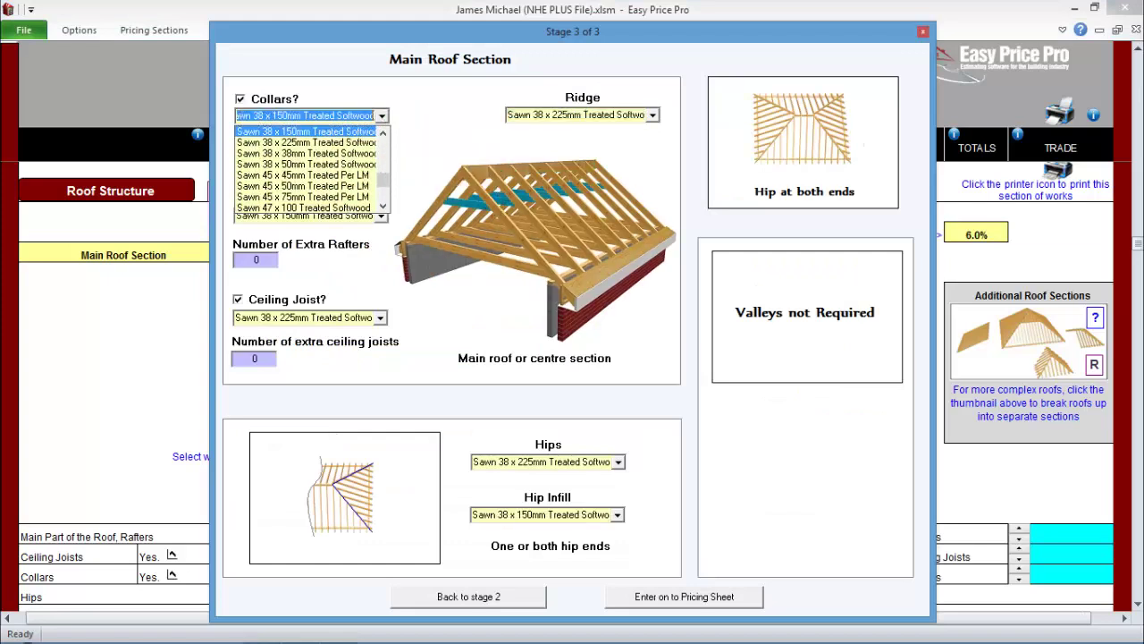
scroll(309, 170, up, 3)
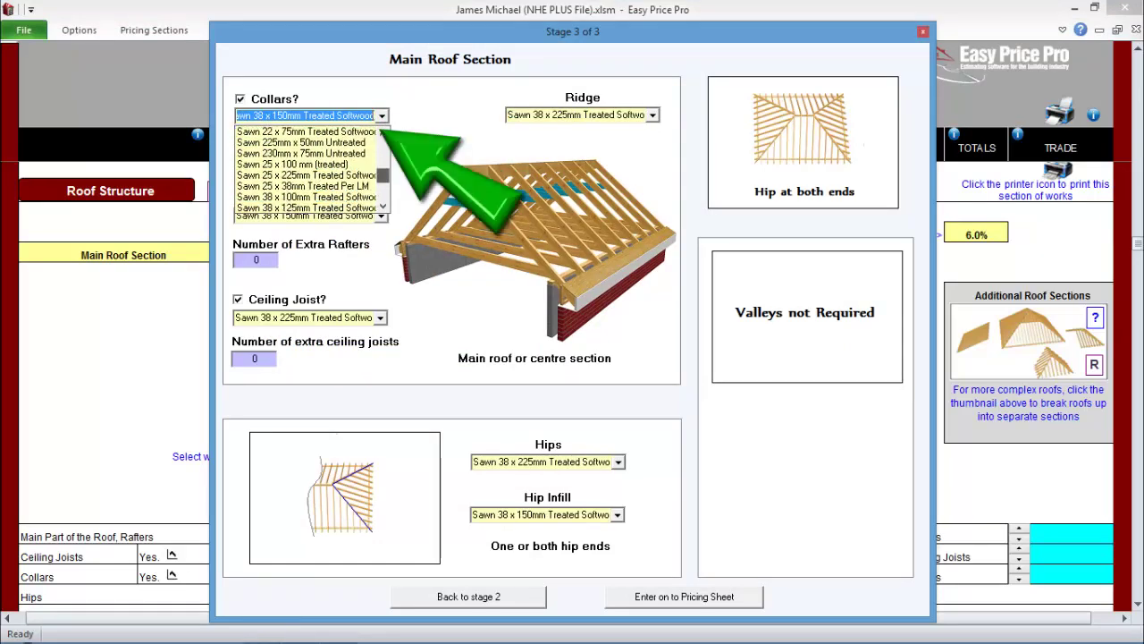
key(Escape)
click(381, 215)
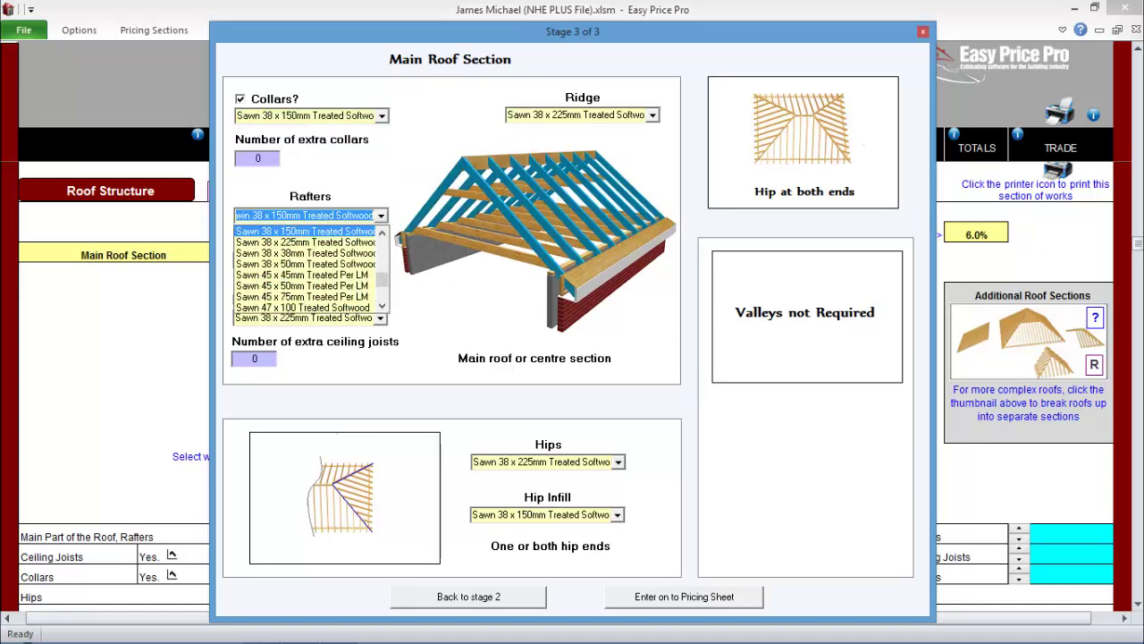
key(Escape)
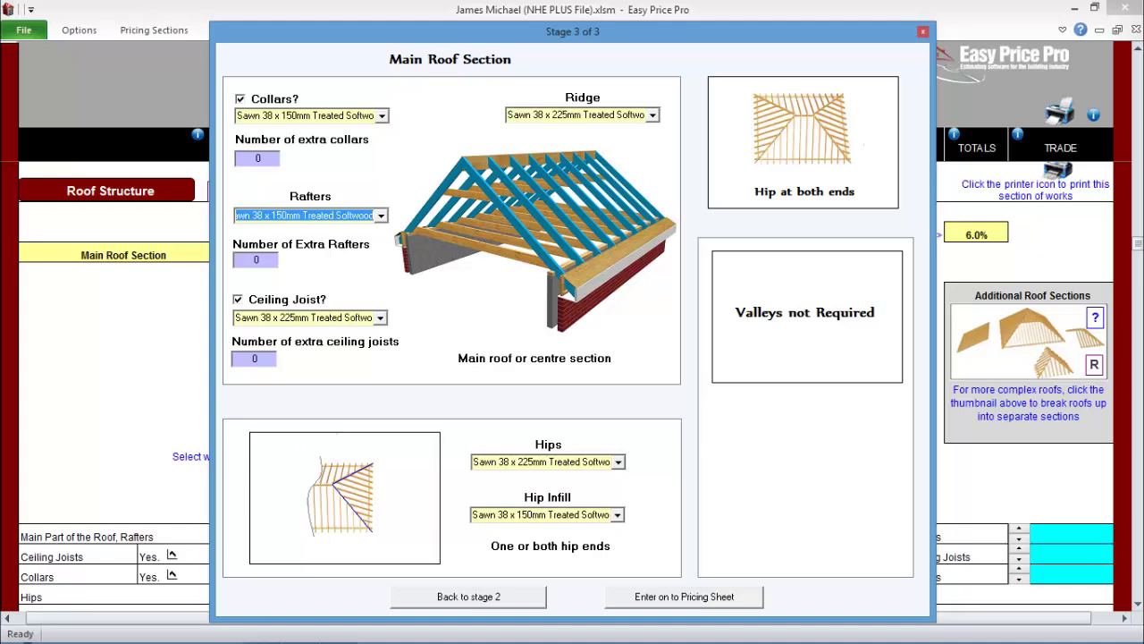
- Keep the ceiling joist, hip and hip infill timber sizes and enter the roof onto the pricing sheet
click(380, 317)
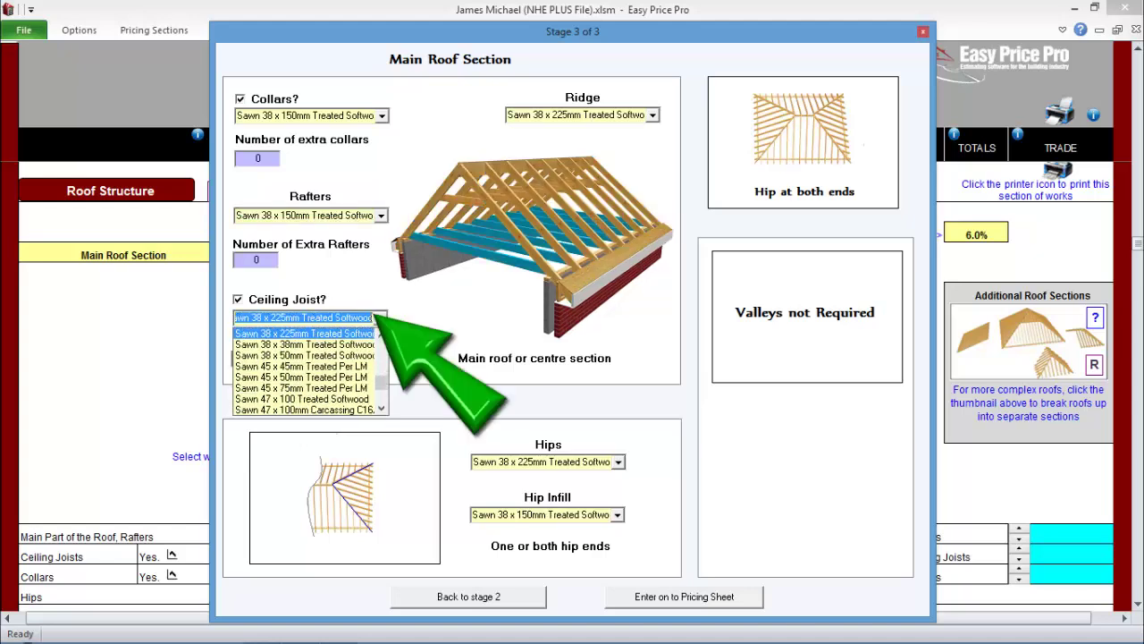
click(380, 317)
click(617, 461)
click(541, 461)
click(617, 514)
click(541, 517)
click(684, 596)
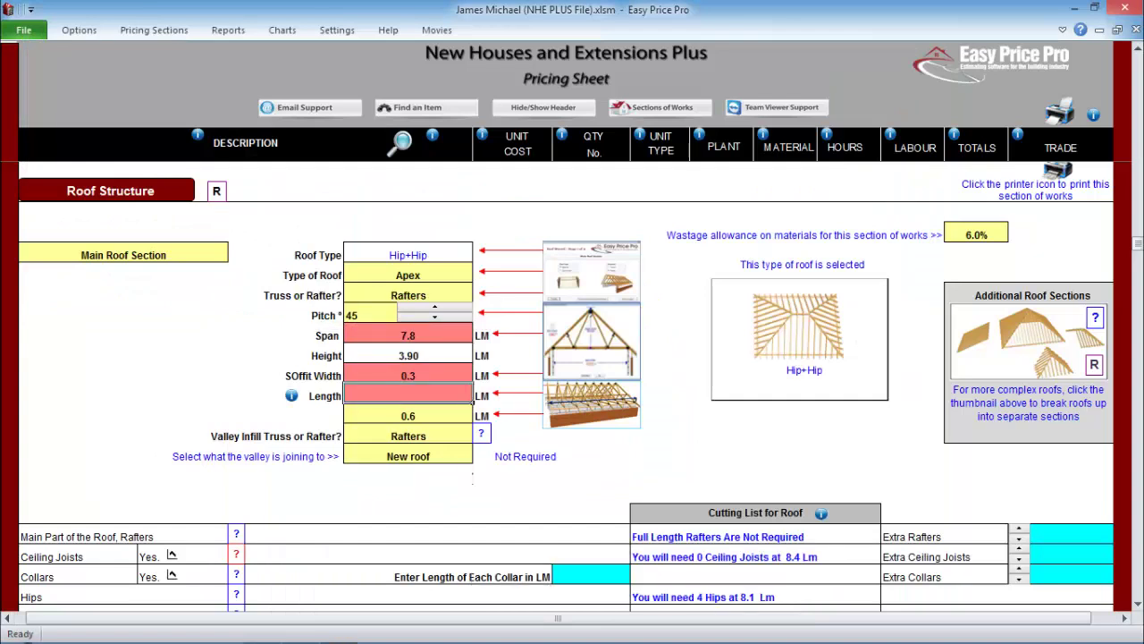
- Set the main roof length to 8.8 and collar length 2.2, then view the roof-sections guide
text(8.8)
key(Return)
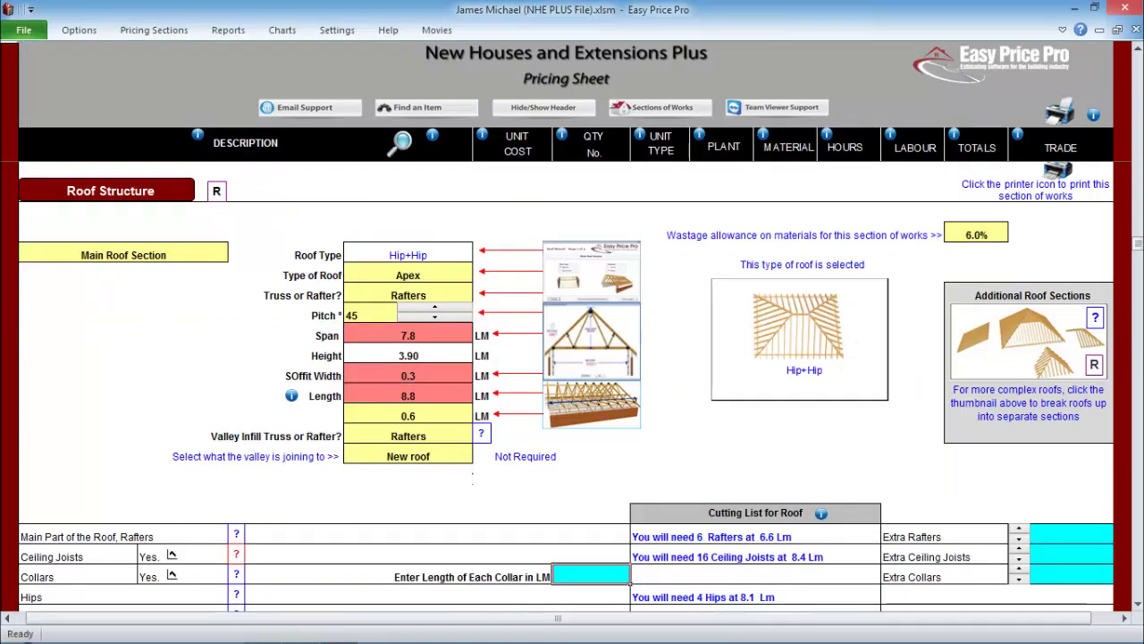
key(Return)
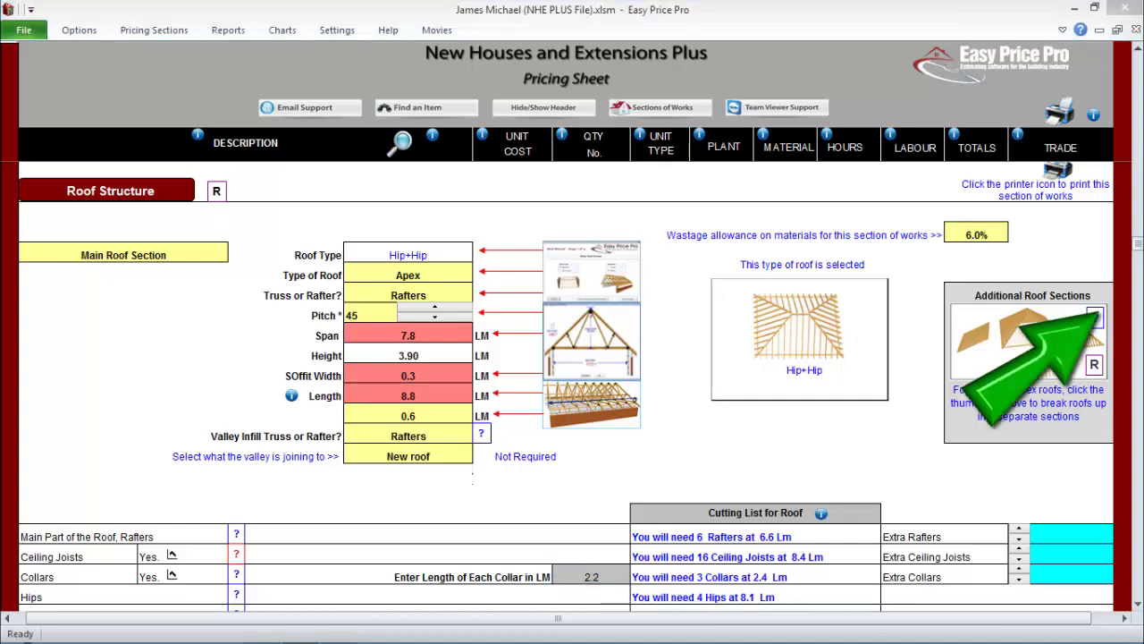
click(1028, 339)
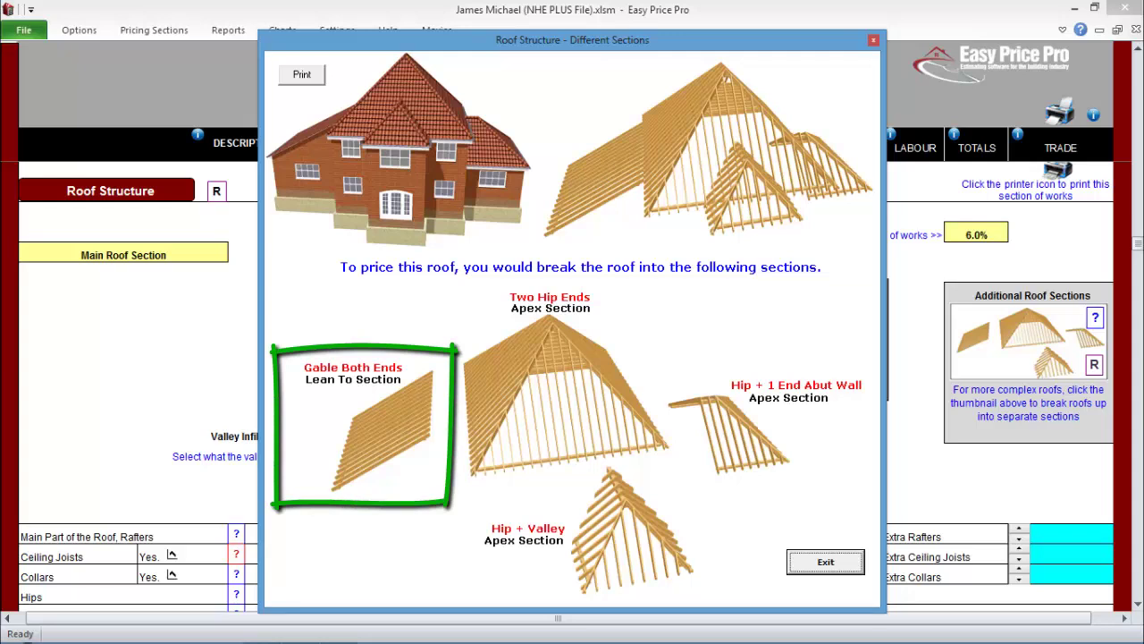
- Make Section 2 a lean-to rafter roof with gables at both ends and a different rafter size, entered on the pricing sheet
key(Return)
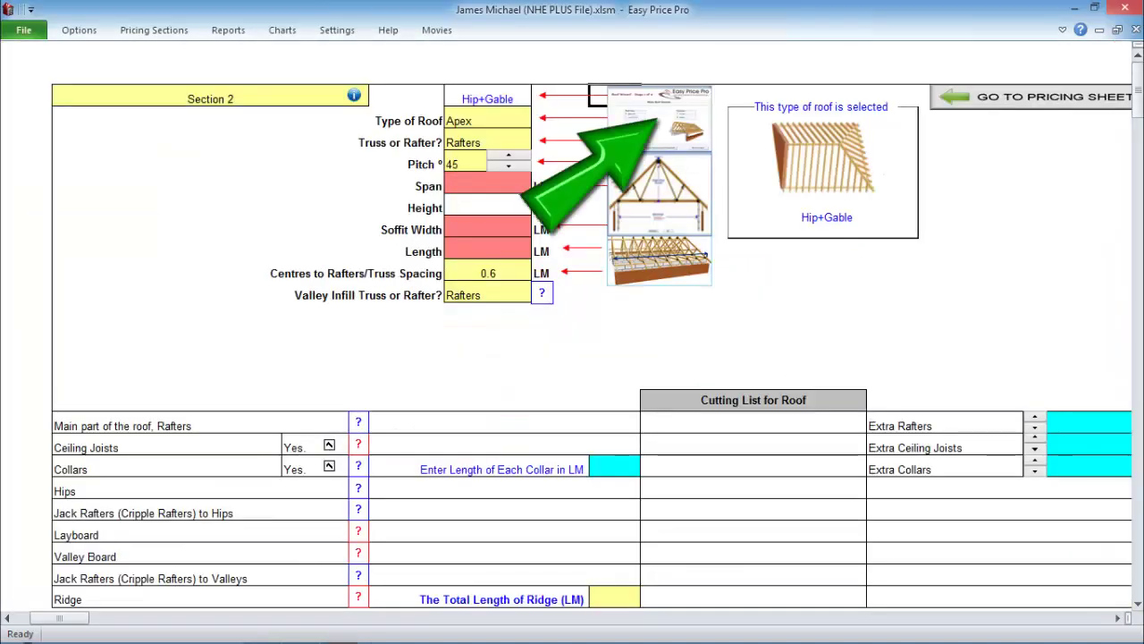
click(420, 312)
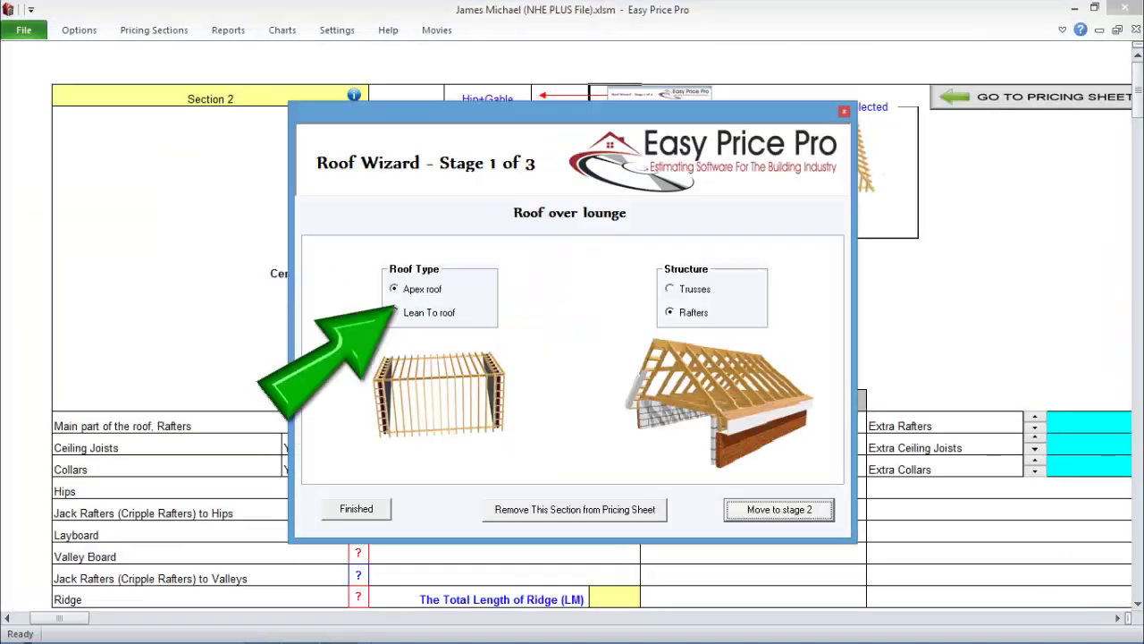
click(779, 508)
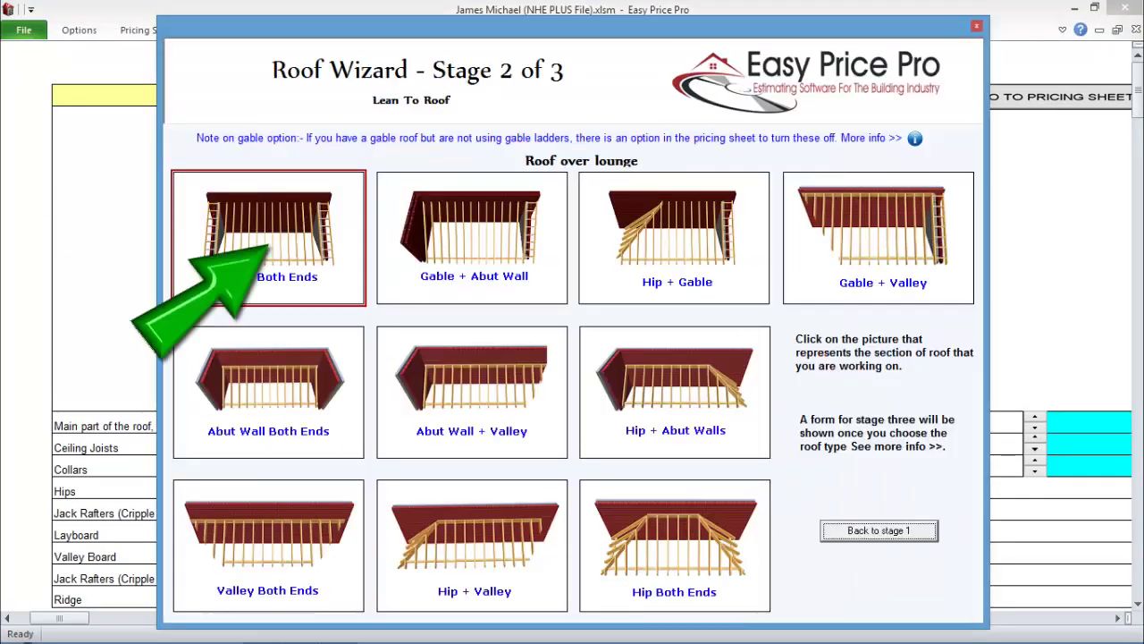
click(268, 237)
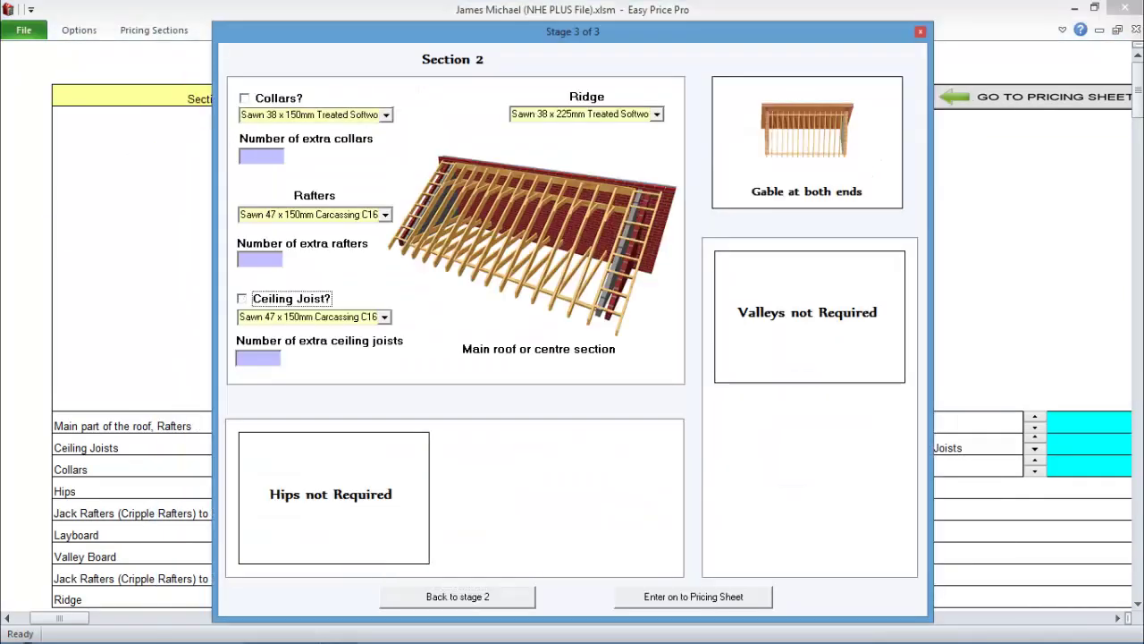
click(314, 215)
click(313, 226)
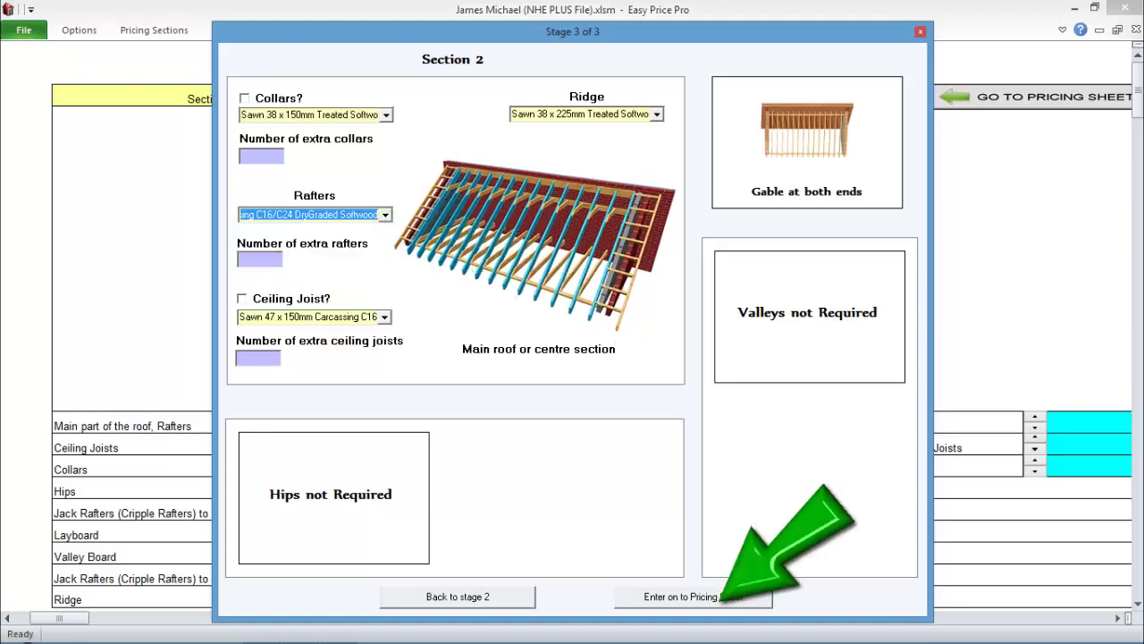
click(693, 596)
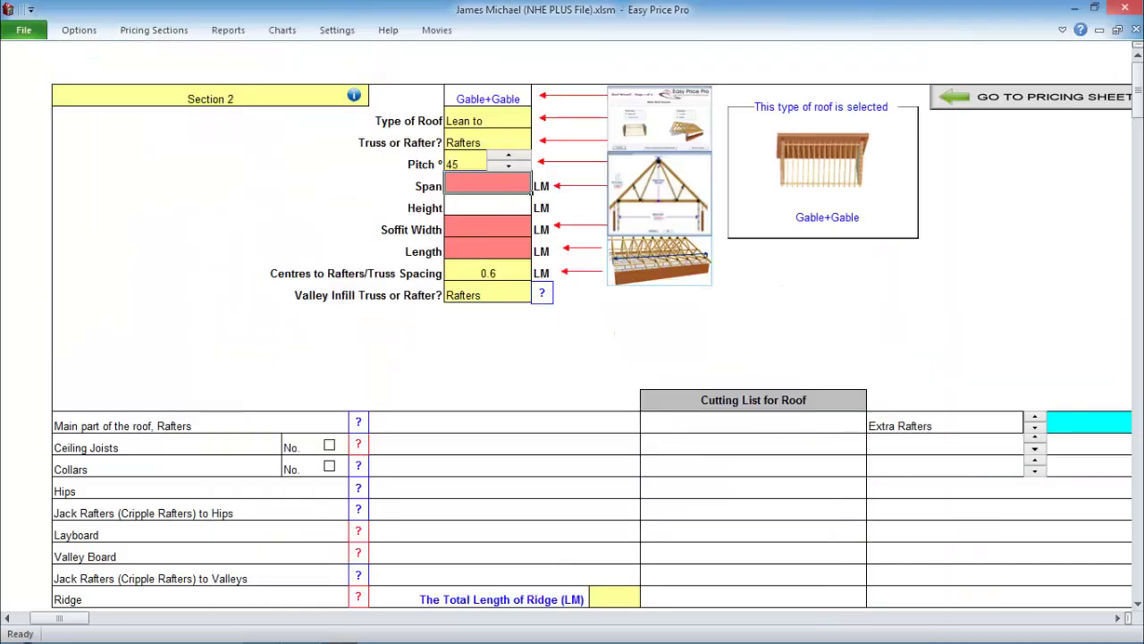
- Enter Section 2 span 5.4, soffit width 0.3 and length 4.7
key(Return)
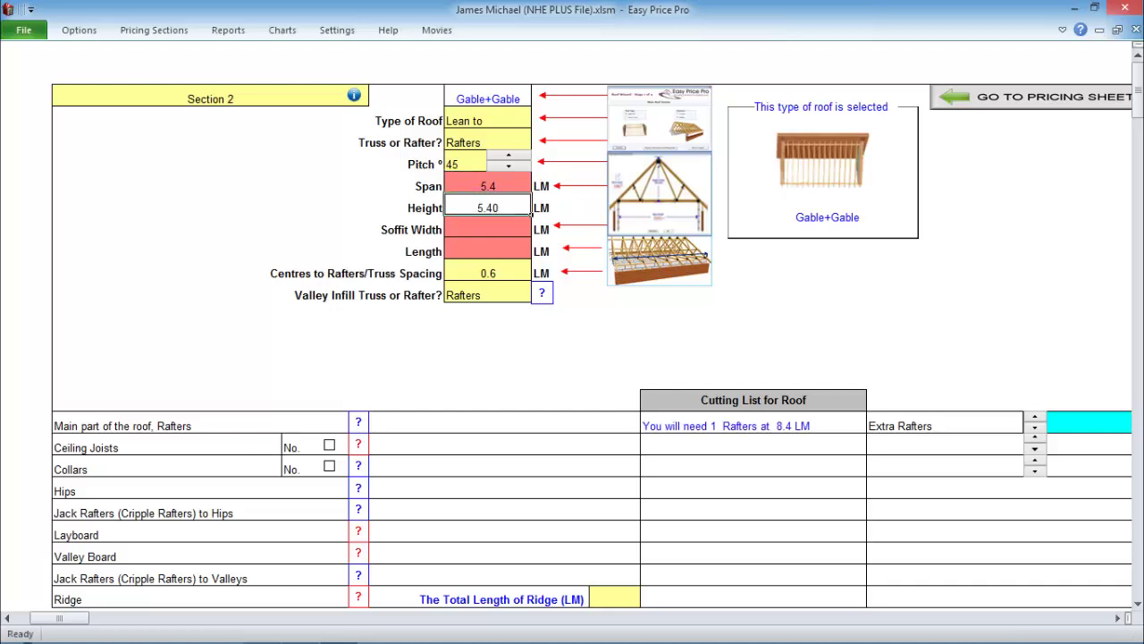
key(Return)
text(4.7)
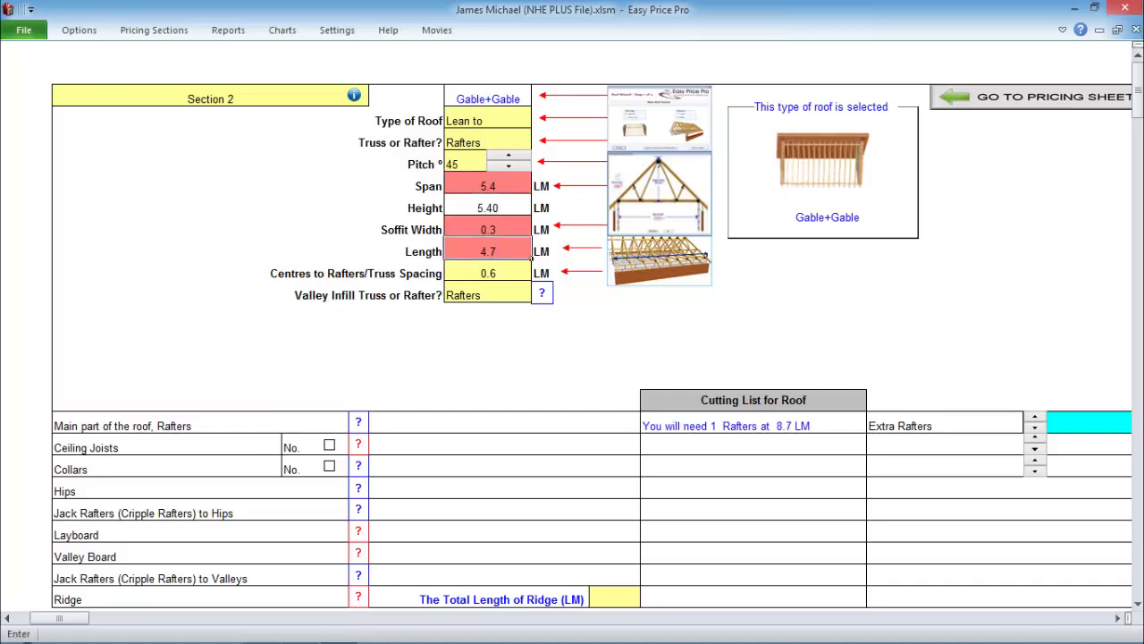
- Title Section 2 'Roof Over Lounge'
click(366, 104)
text(Roof Over Lounge)
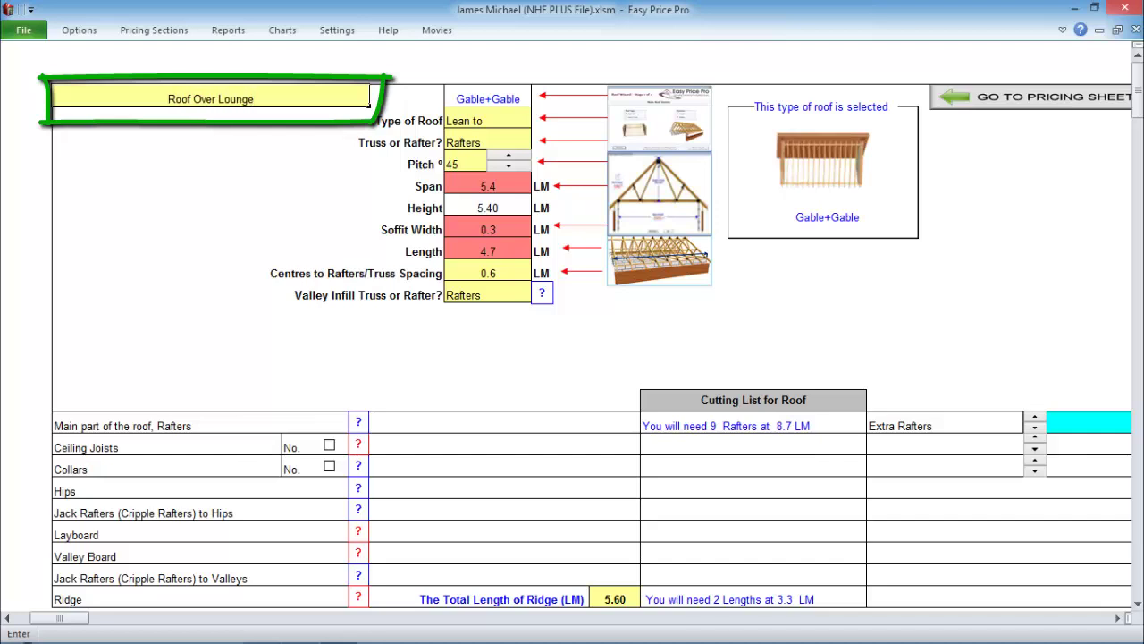
click(488, 228)
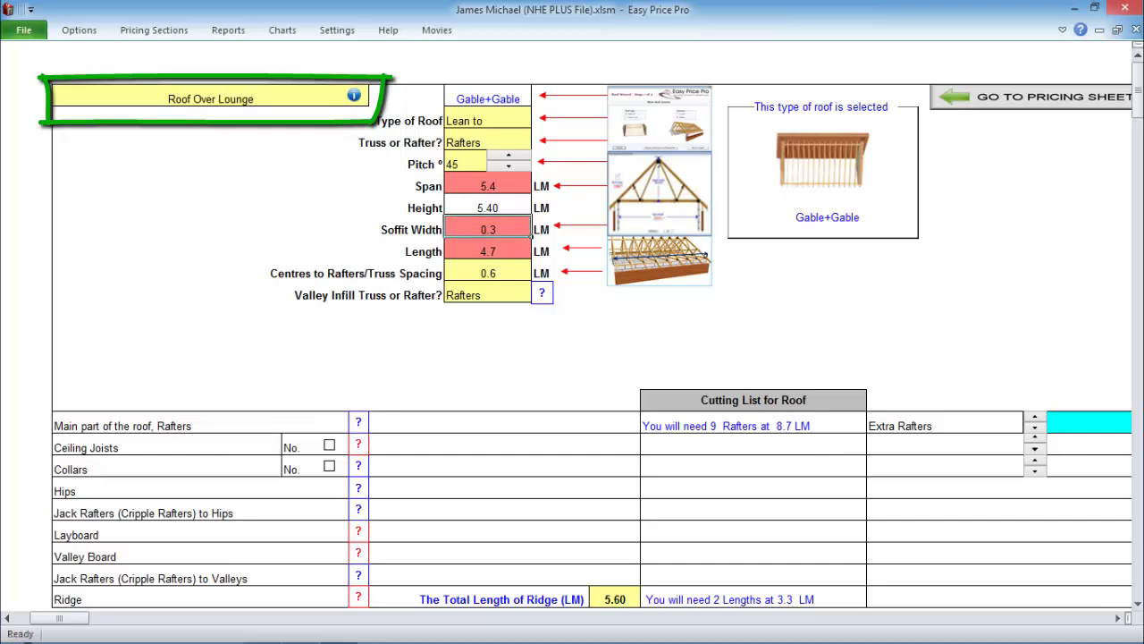
click(210, 95)
scroll(590, 340, down, 8)
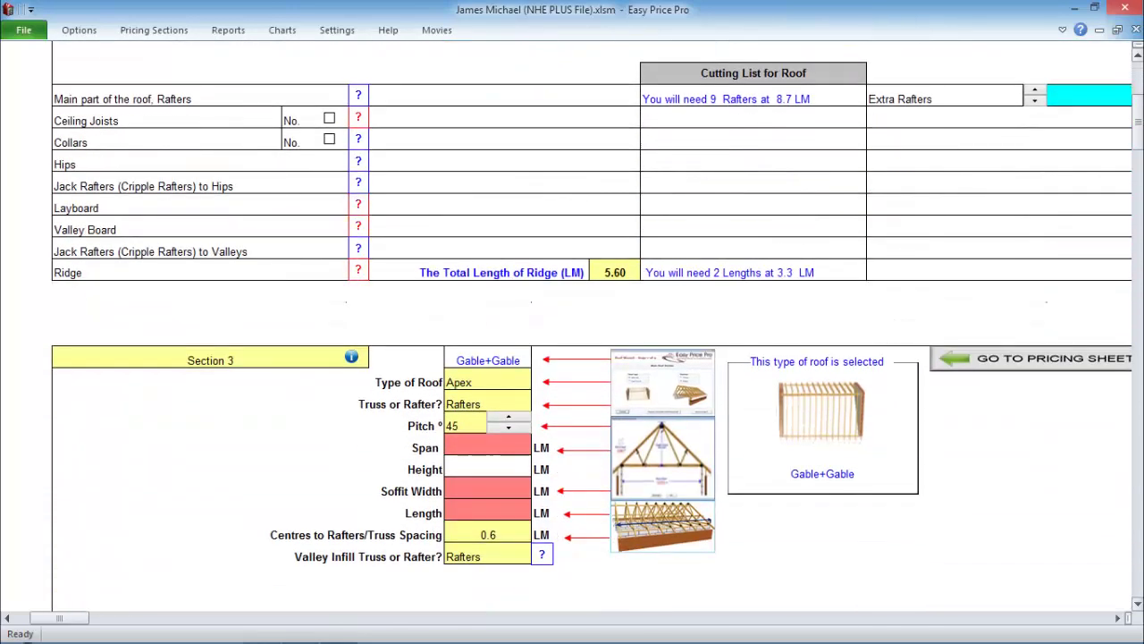
- Title Section 3 'Roof to front Porch' and make it a Hip + Valley roof on the pricing sheet
scroll(589, 339, down, 1)
click(210, 99)
text(Roof)
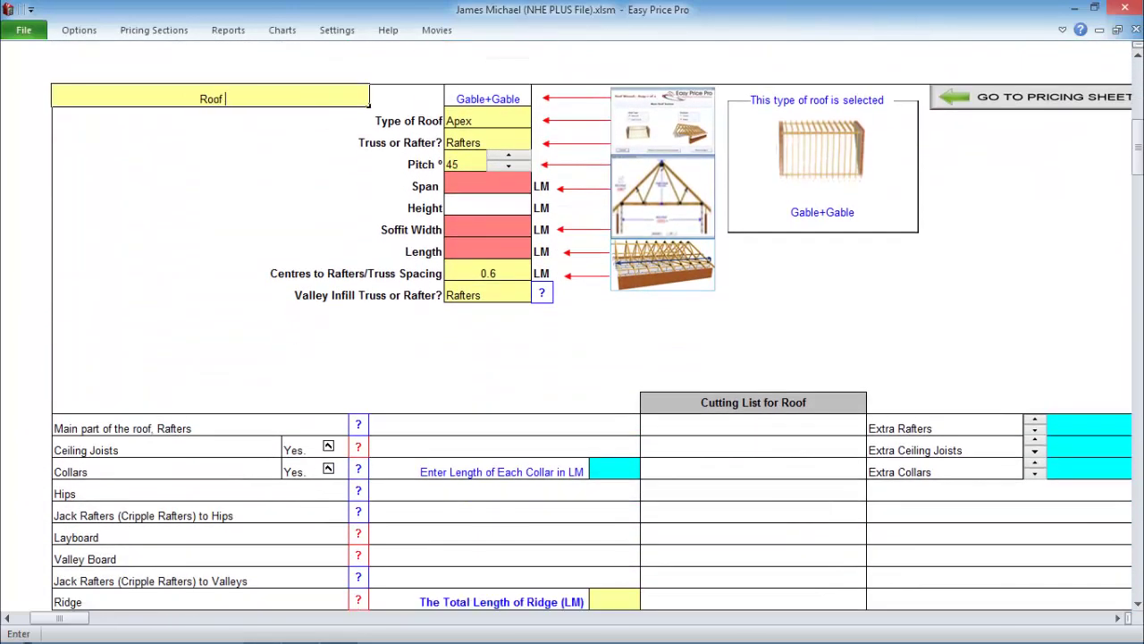
text( to front Porch)
key(Return)
click(778, 509)
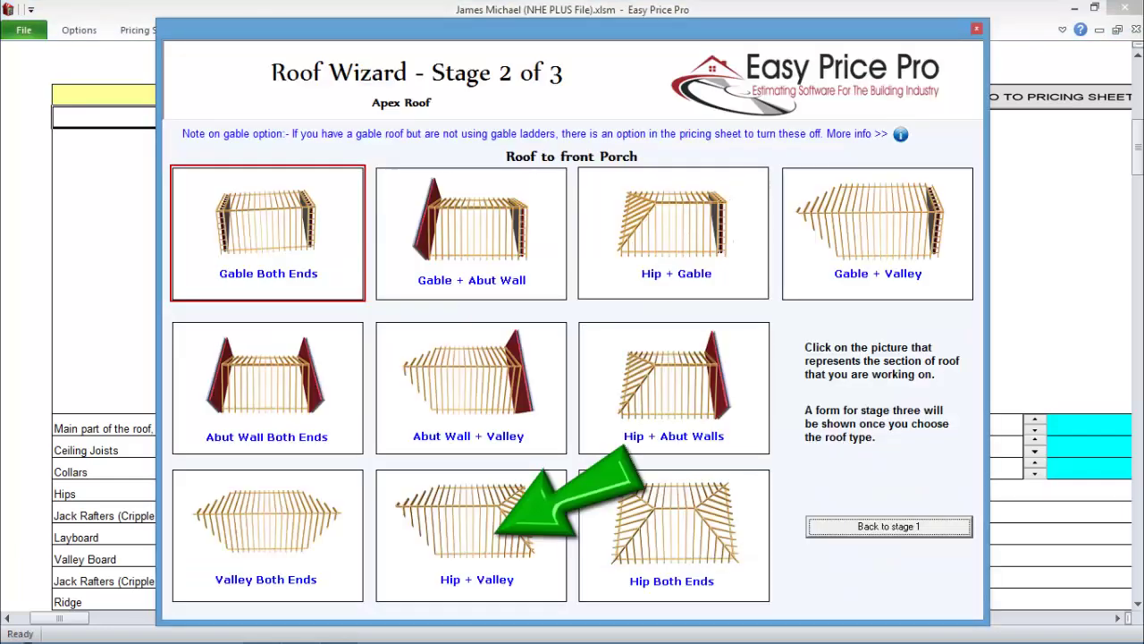
click(471, 527)
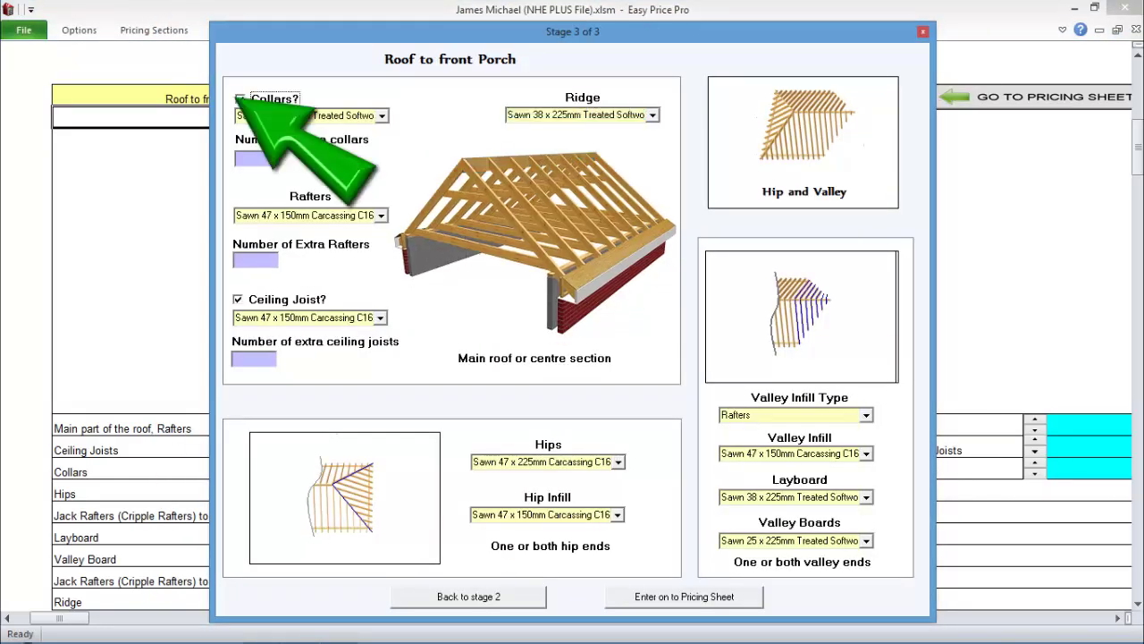
click(684, 597)
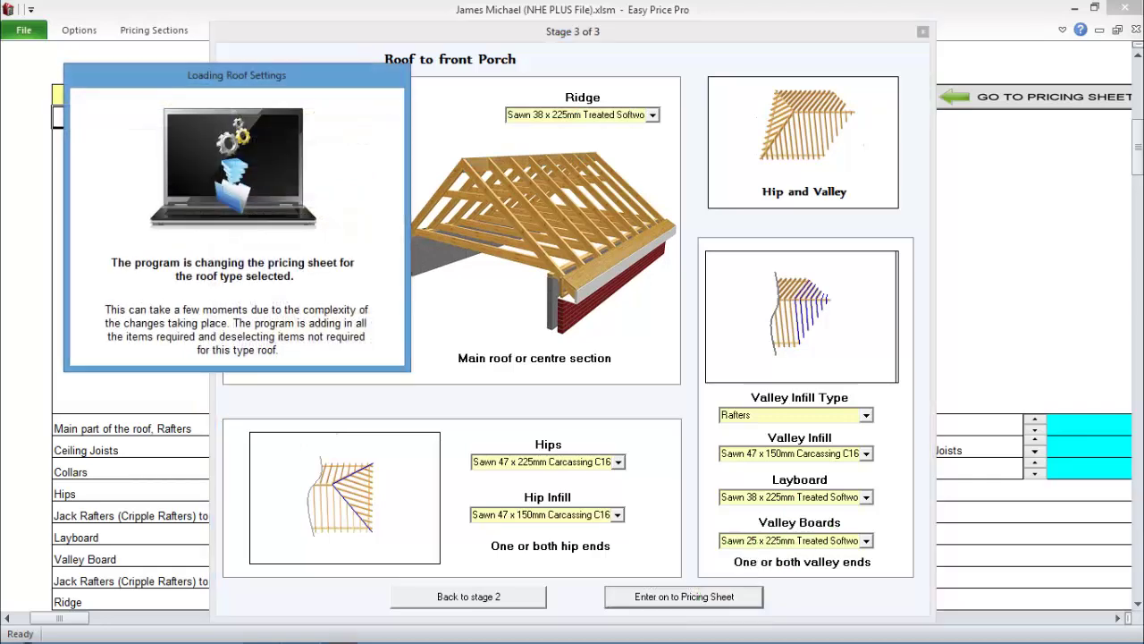
- Enter the porch roof span 2.8, soffit 0.3 and length 1.2
key(Return)
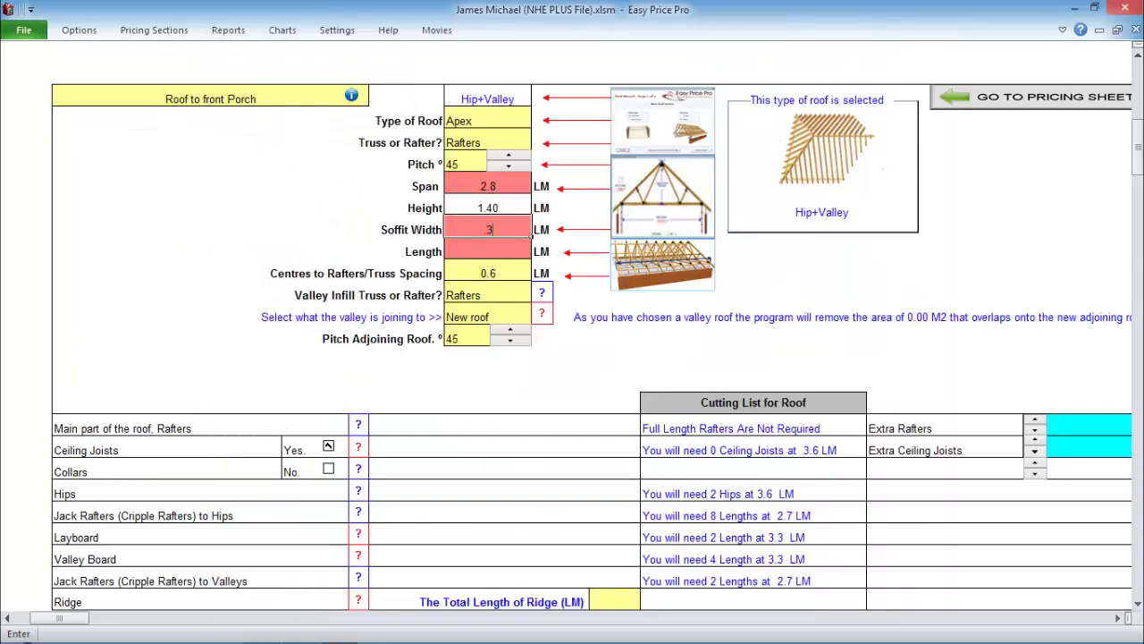
key(Return)
text(1.2)
key(Return)
scroll(572, 357, down, 10)
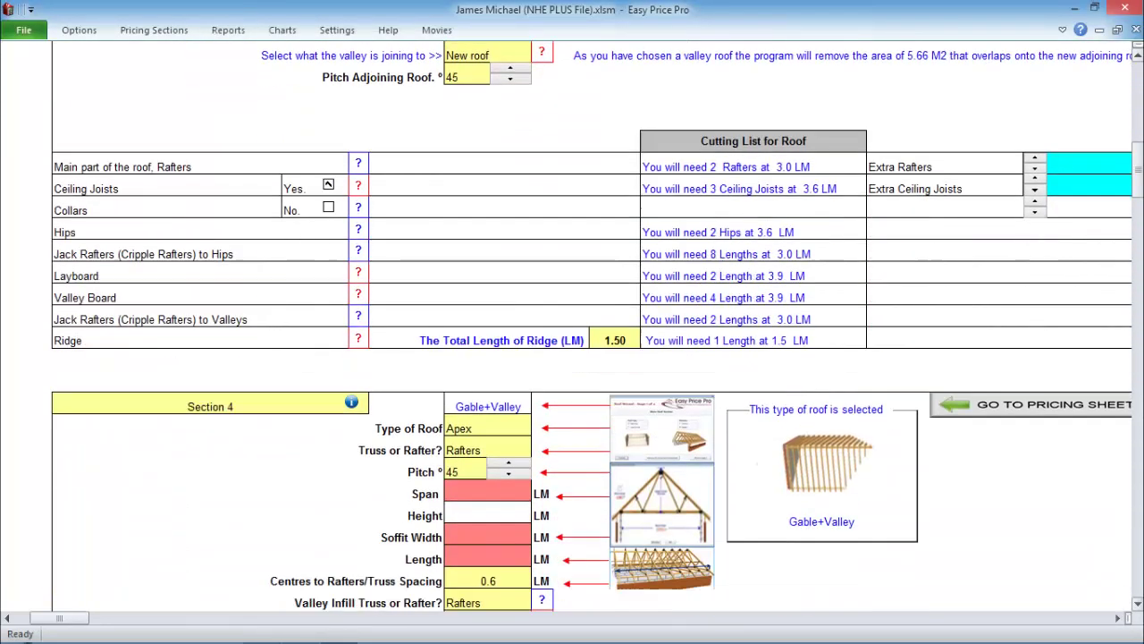
click(211, 76)
- Name Section 4 'Games Room' as a Hip + Abut Walls roof without ceiling joists
text(Games Room)
key(Return)
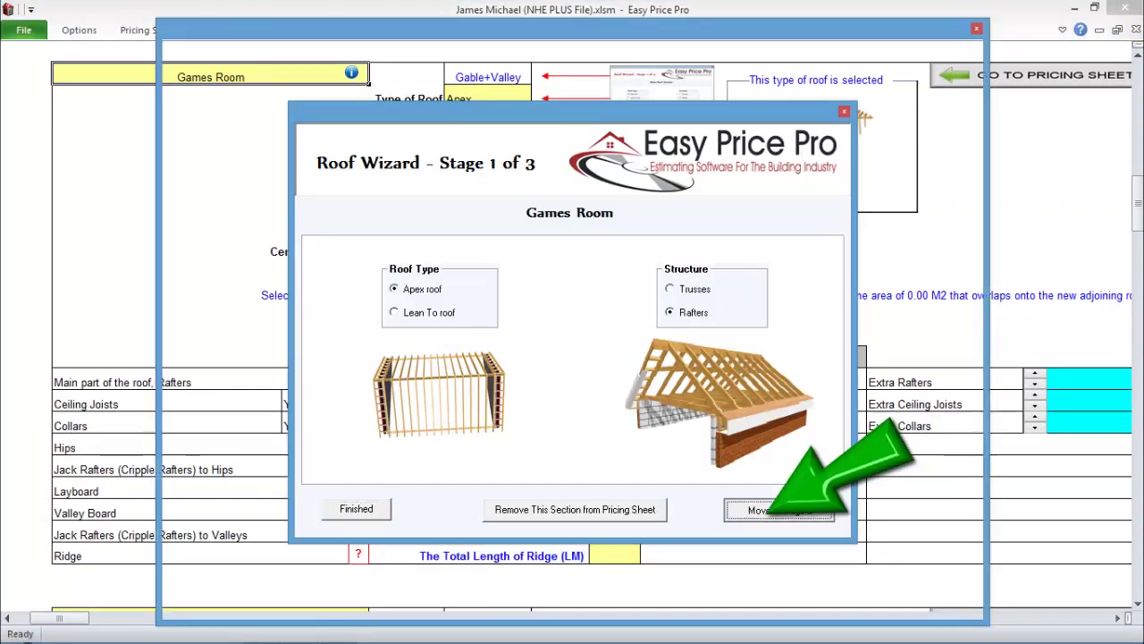
key(Return)
click(673, 384)
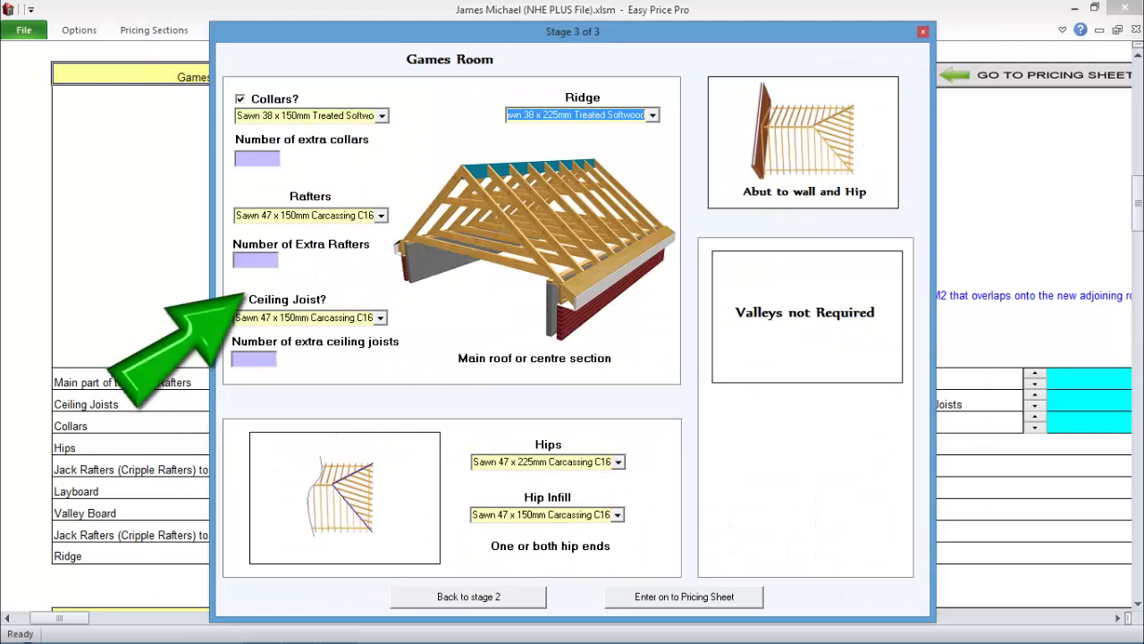
click(238, 299)
key(Return)
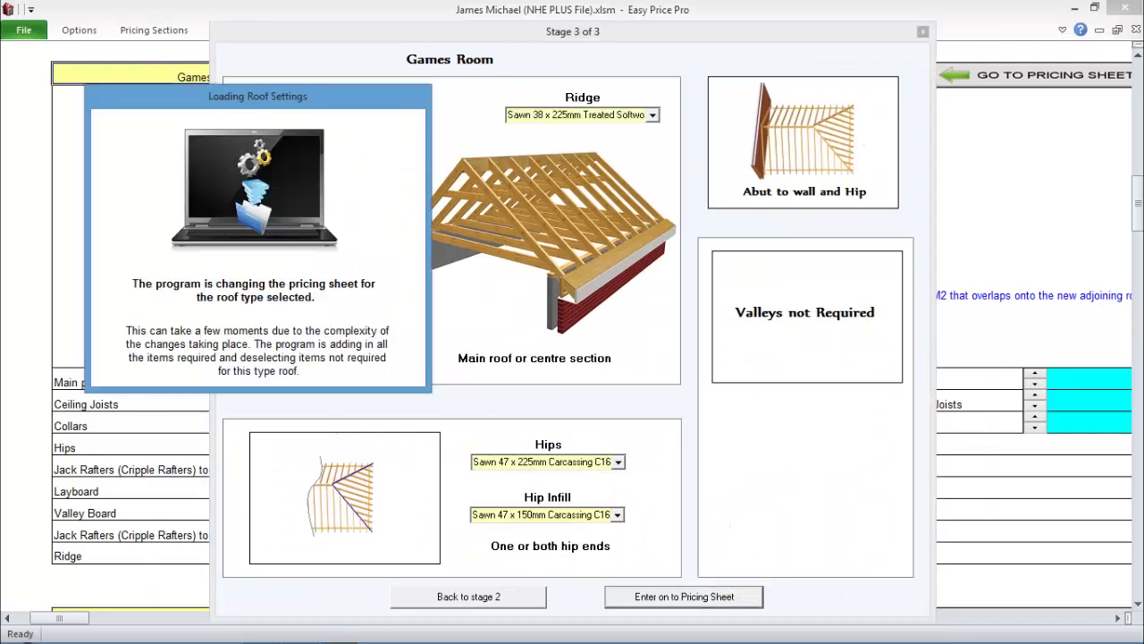
- Enter the Games Room span 5.3, with soffit 0.3 and length 3.7
text(5.3)
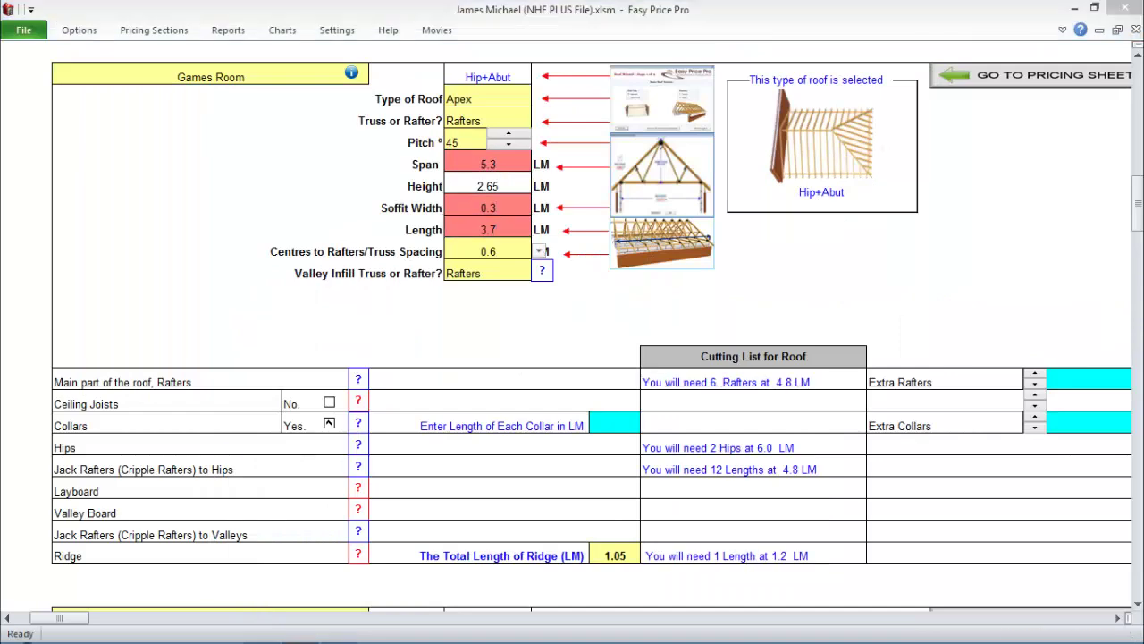
scroll(531, 278, up, 5)
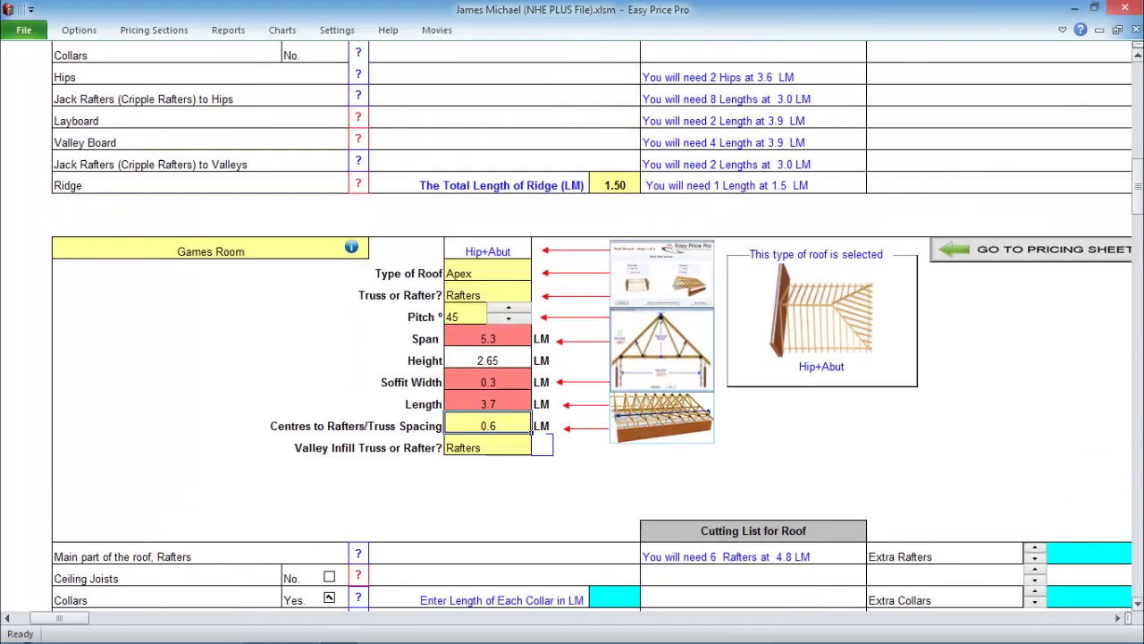
scroll(572, 326, up, 1)
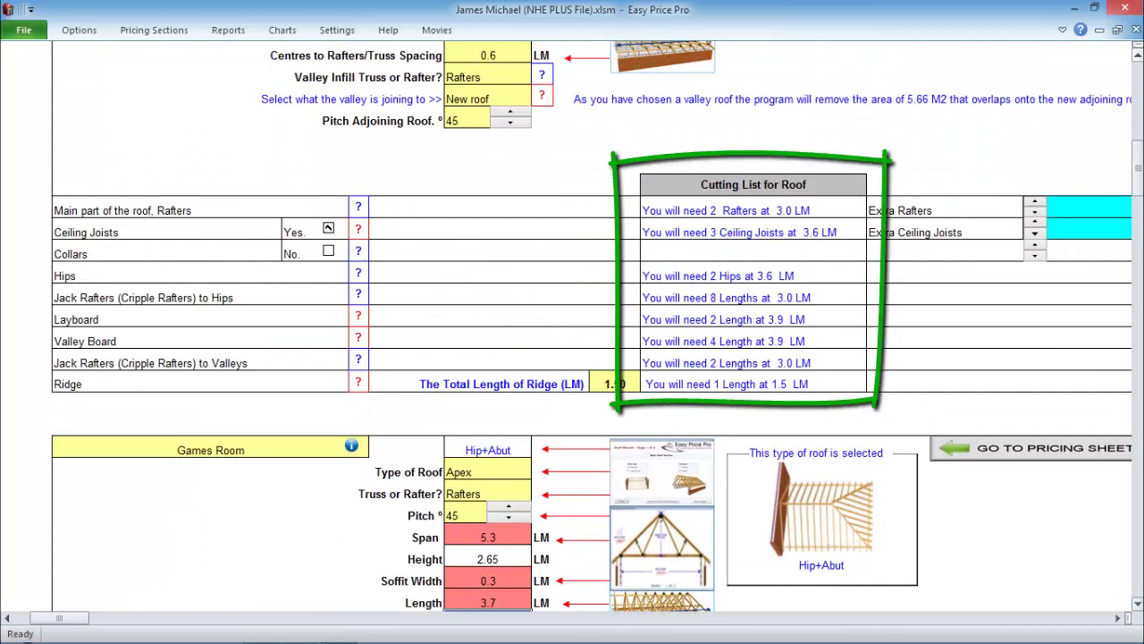
- Review the £7,374.81 Roof Structure pricing, checking insulation choices unchanged, and scroll to Roof Tiling
click(1028, 448)
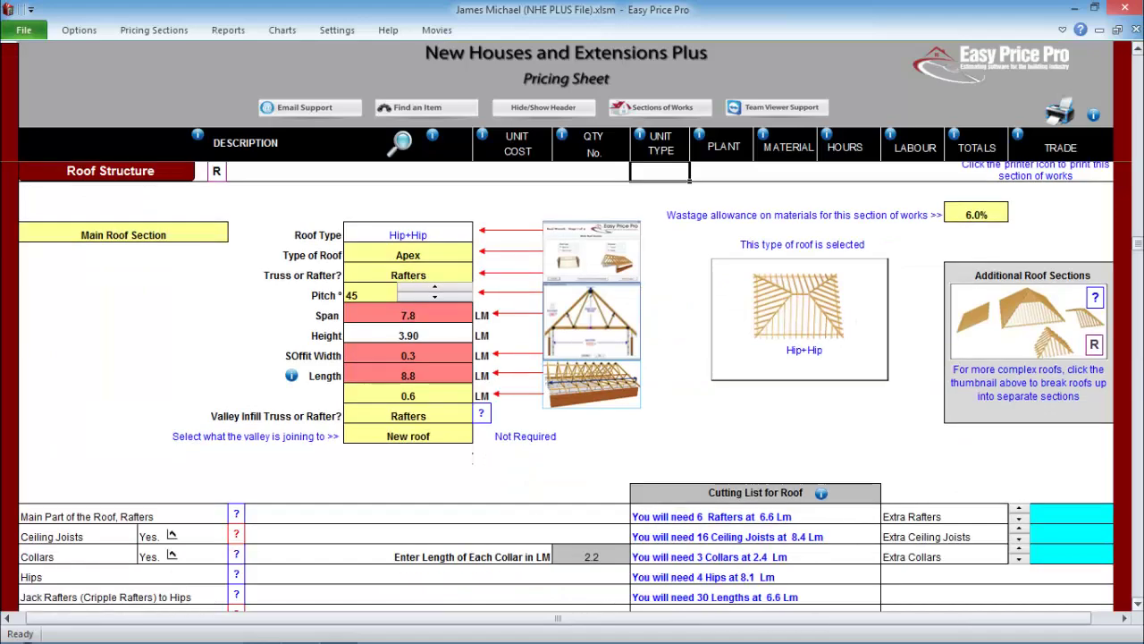
scroll(566, 384, down, 5)
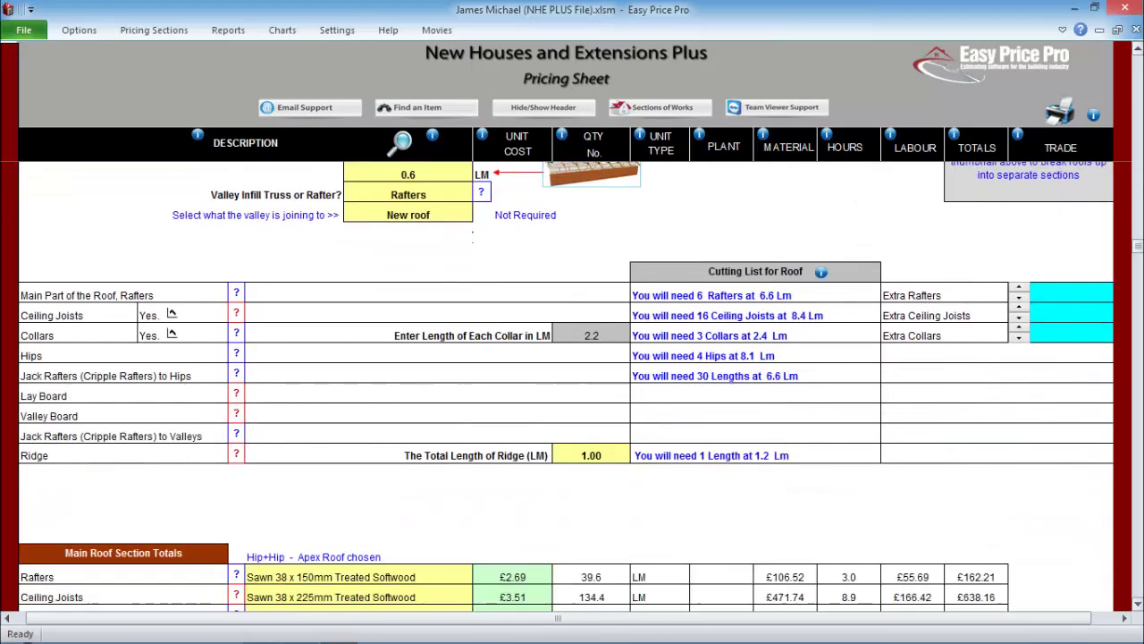
scroll(171, 173, down, 3)
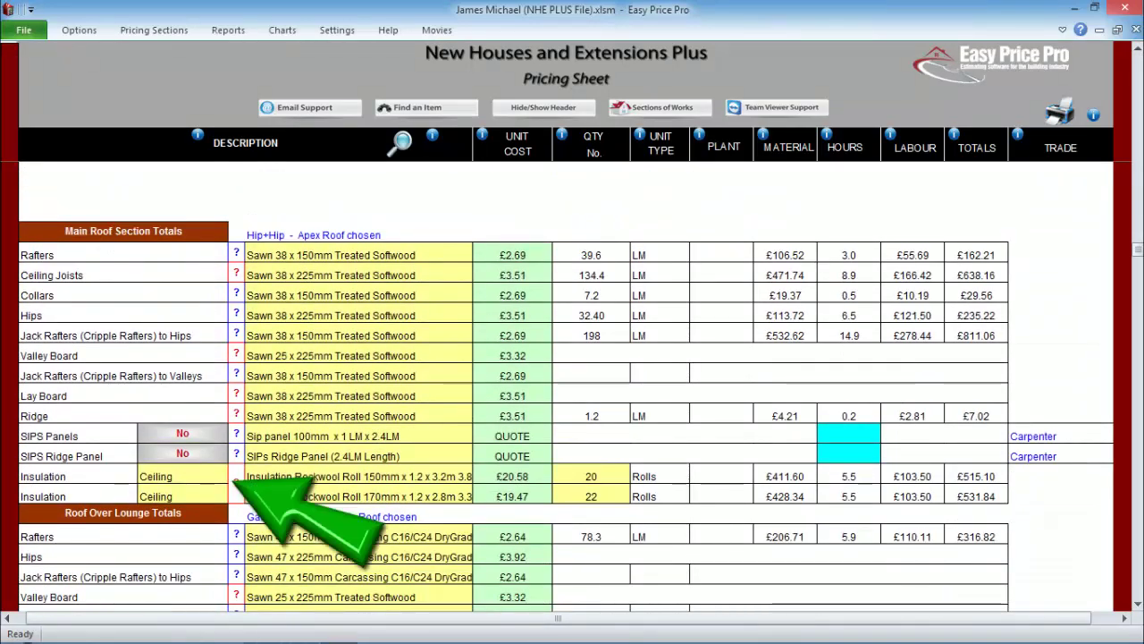
click(192, 476)
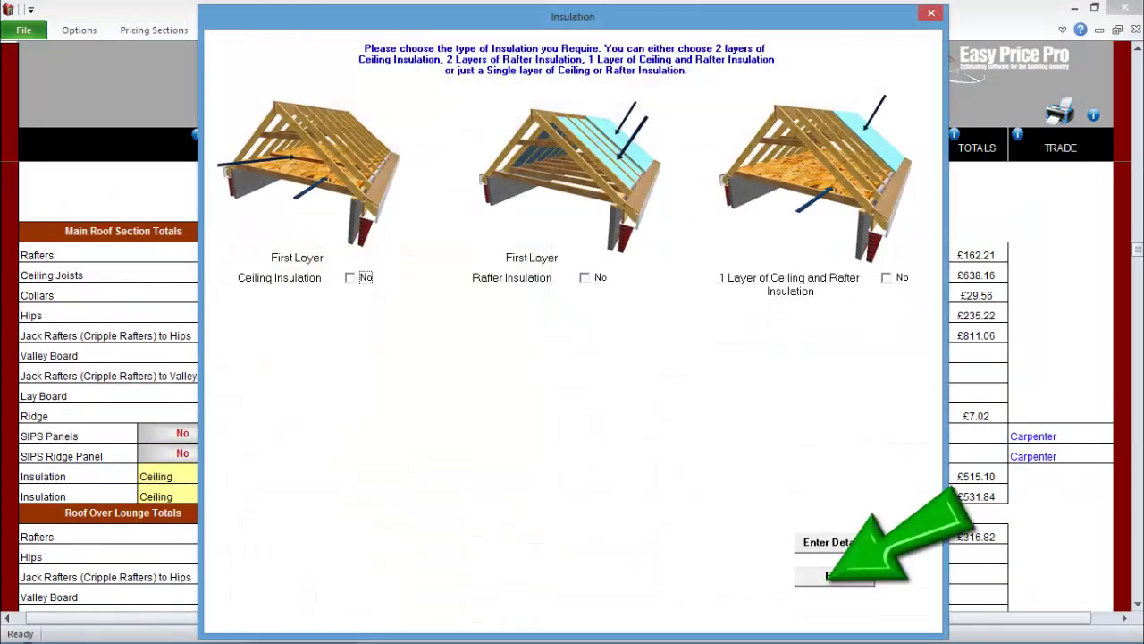
key(Escape)
scroll(566, 384, down, 5)
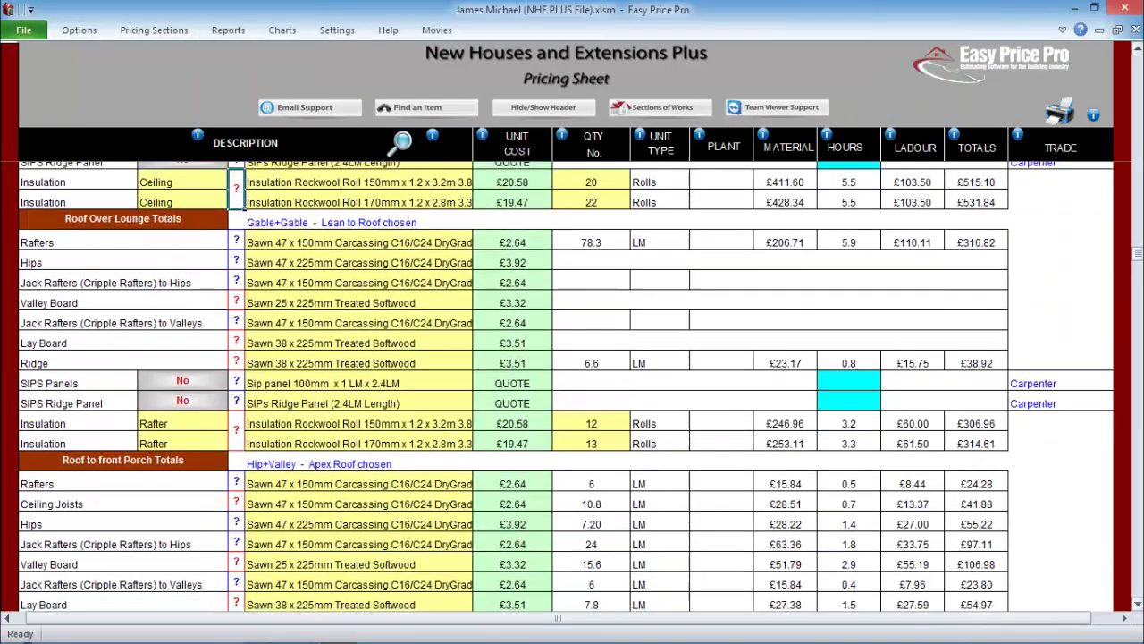
scroll(566, 385, down, 9)
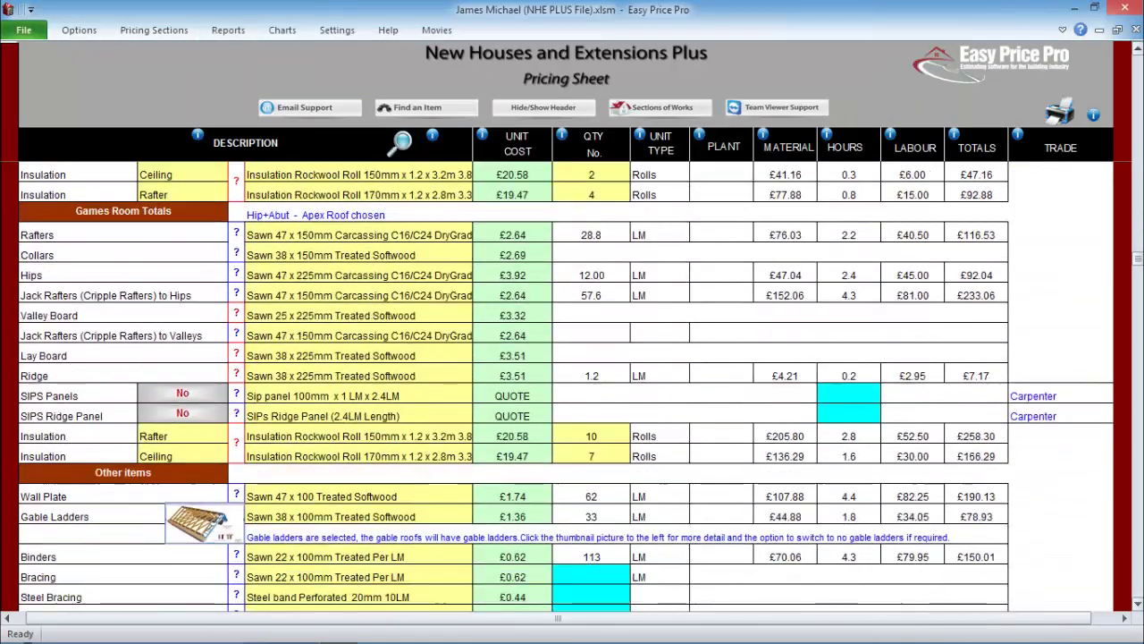
scroll(565, 384, down, 4)
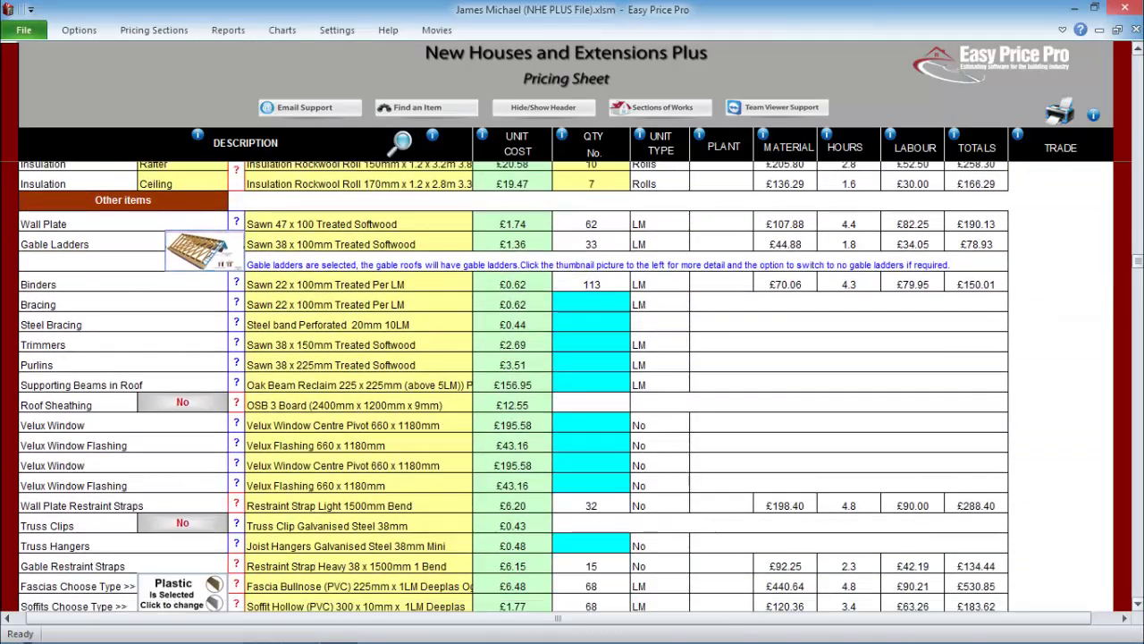
scroll(565, 384, down, 7)
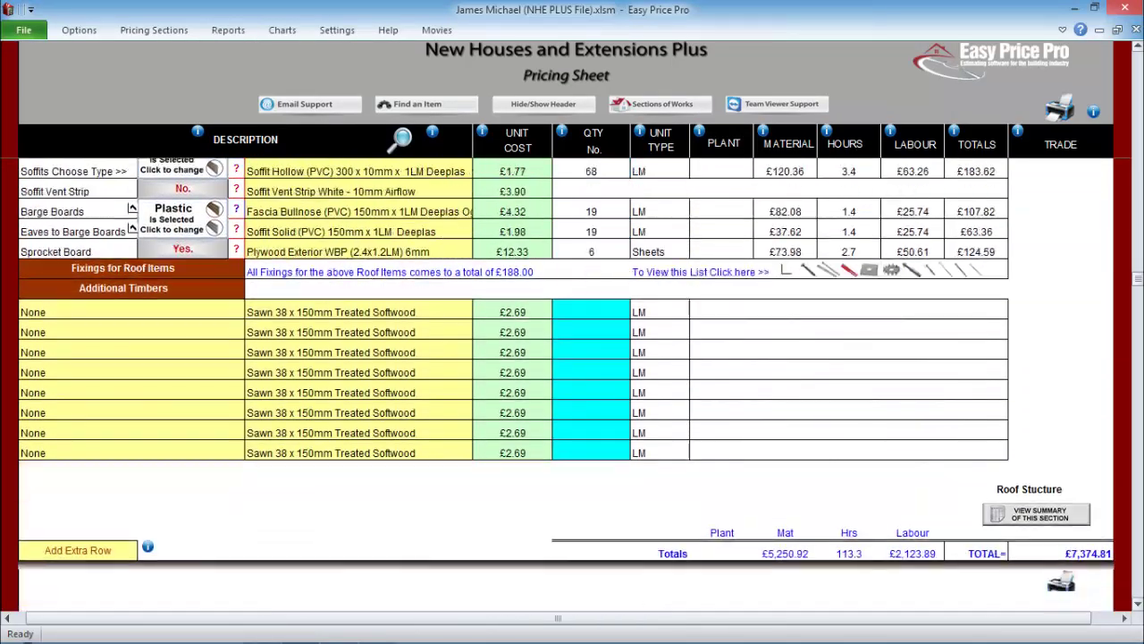
scroll(565, 384, down, 6)
- Choose Marley Mendip Concrete Tiles Antique Brown pan tiles at £842.14 per 1000, totalling £8,863.67
click(291, 299)
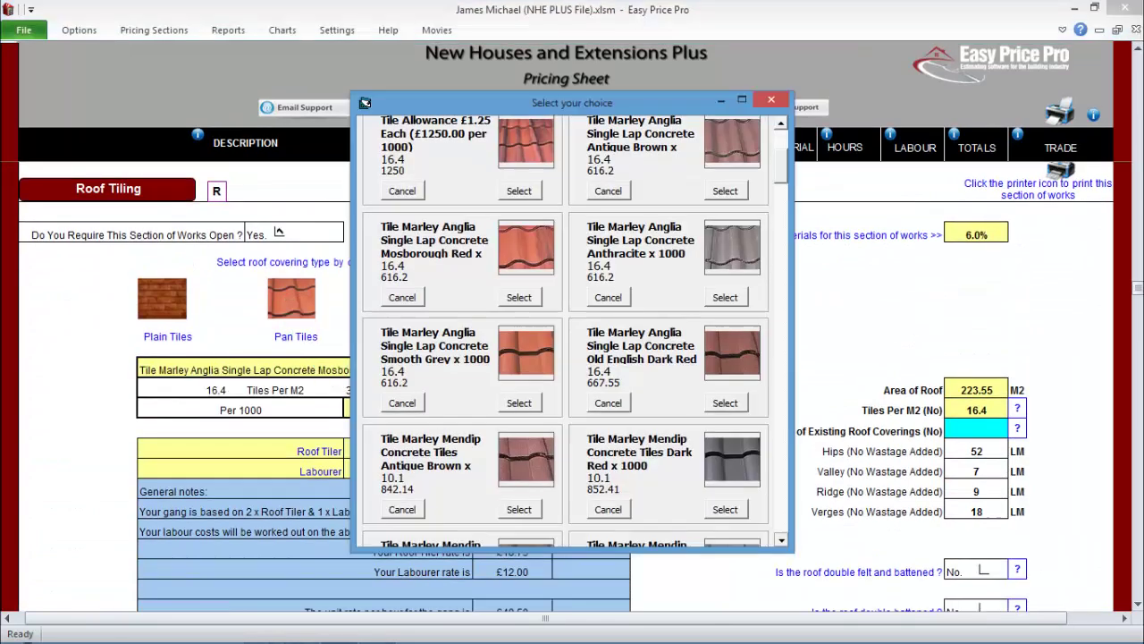
scroll(572, 331, down, 2)
click(520, 394)
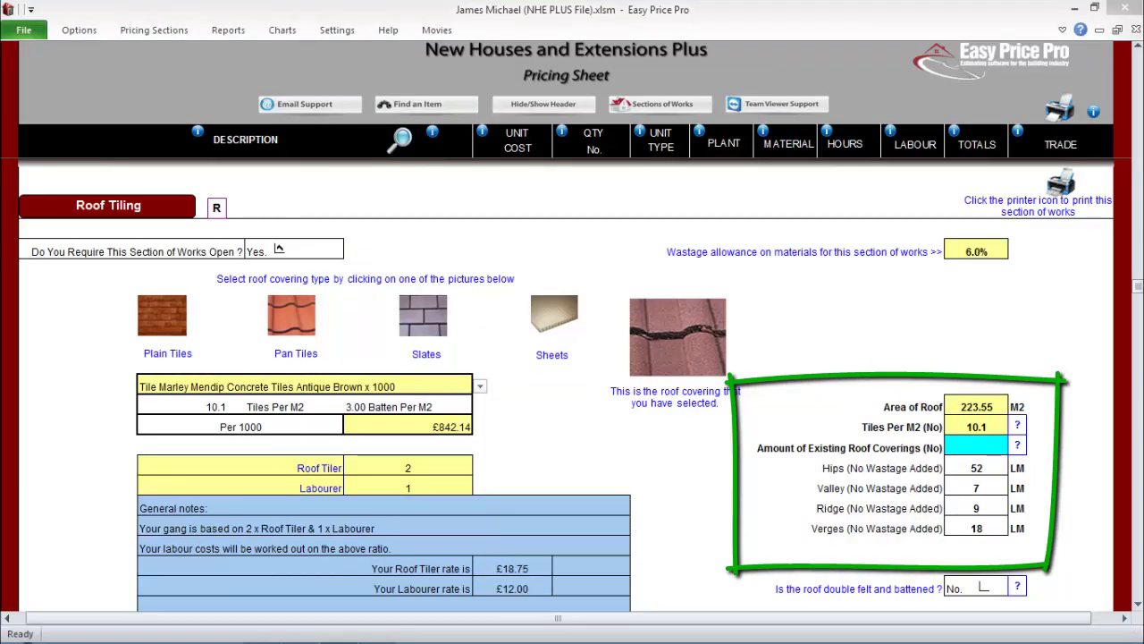
scroll(567, 385, down, 6)
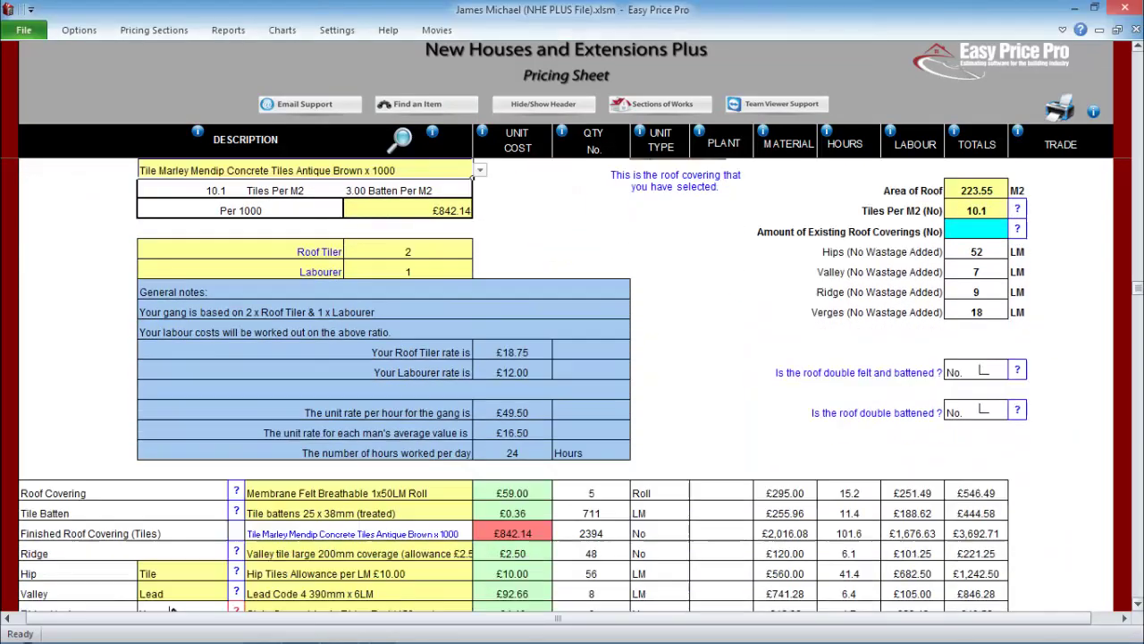
scroll(566, 385, down, 5)
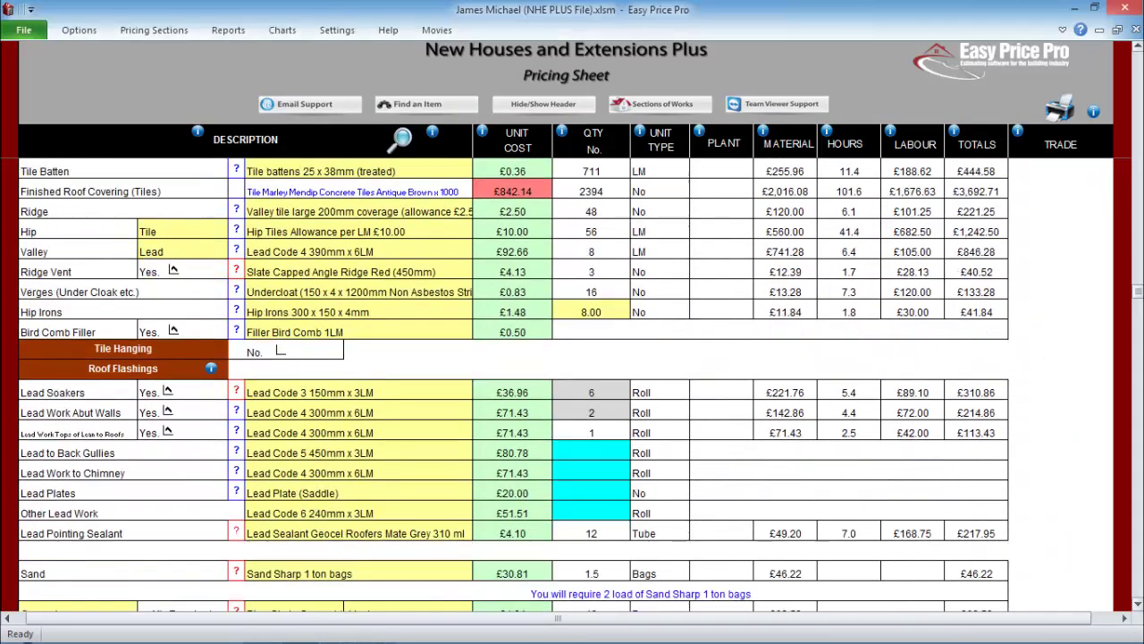
scroll(567, 384, down, 2)
- Fill in Guttering with 6 downpipes and 7 jointers, for a £882.00 total
click(154, 29)
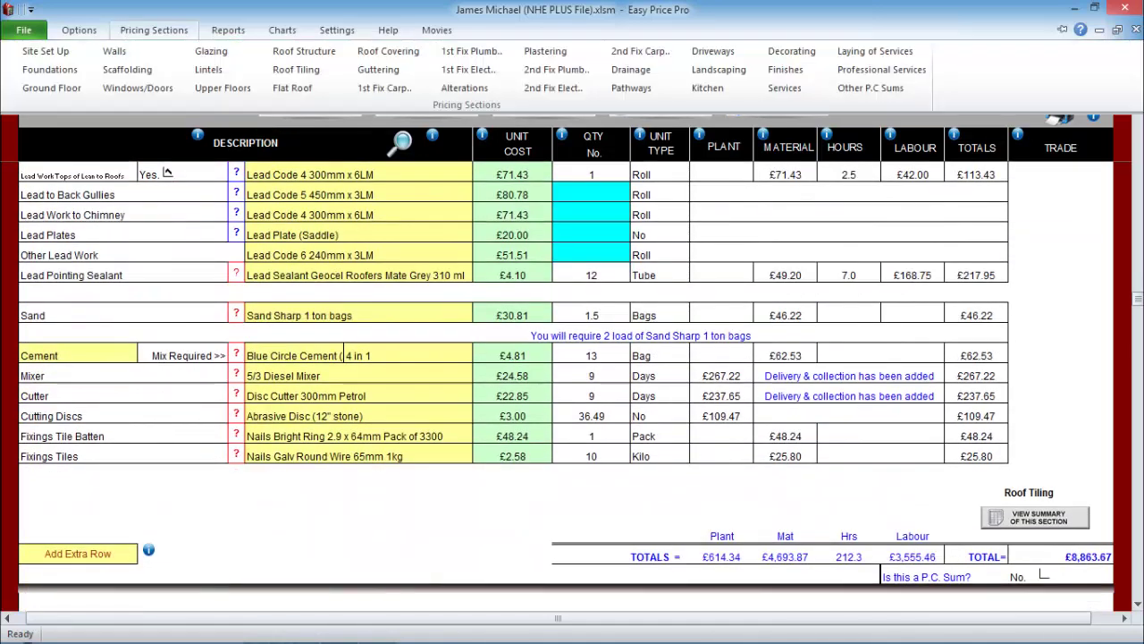
click(378, 69)
text(6)
key(Return)
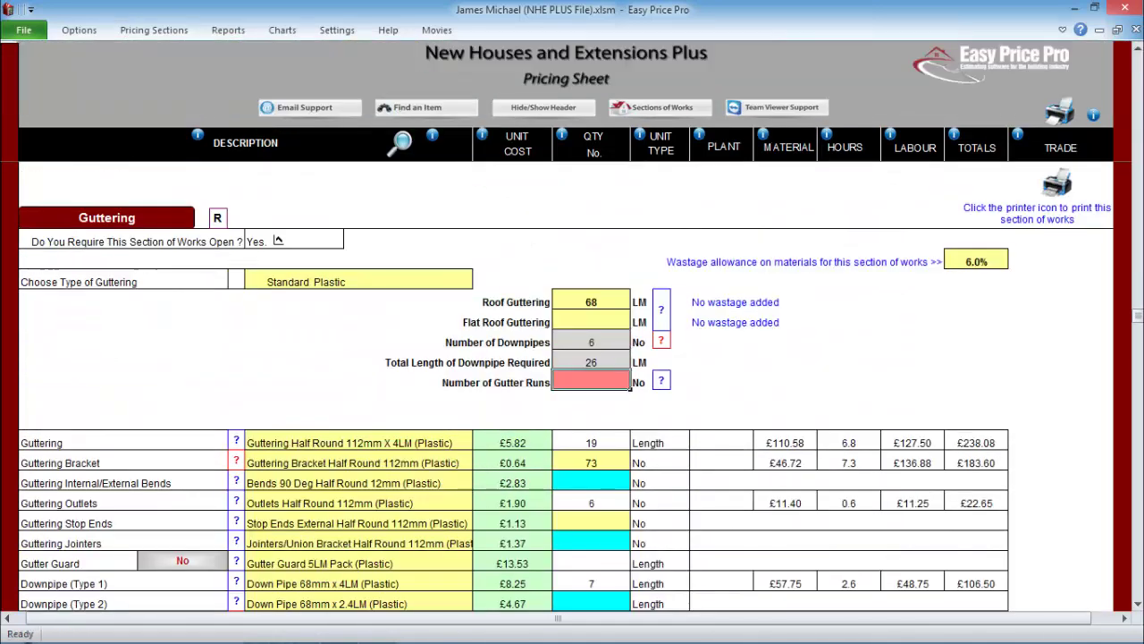
key(Return)
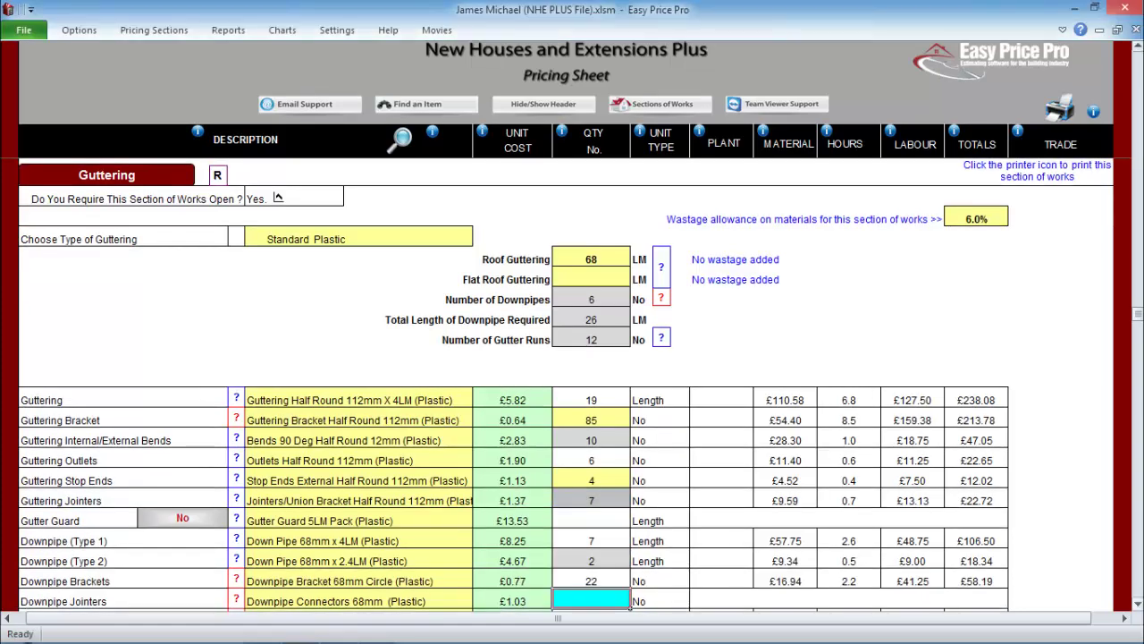
scroll(278, 197, down, 4)
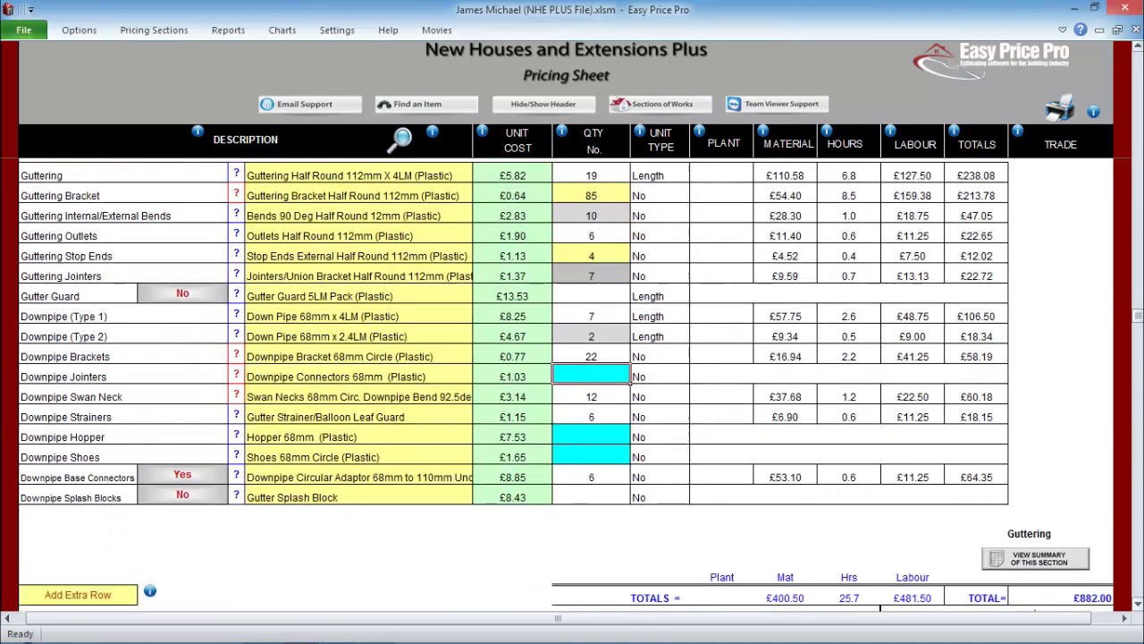
scroll(566, 384, down, 8)
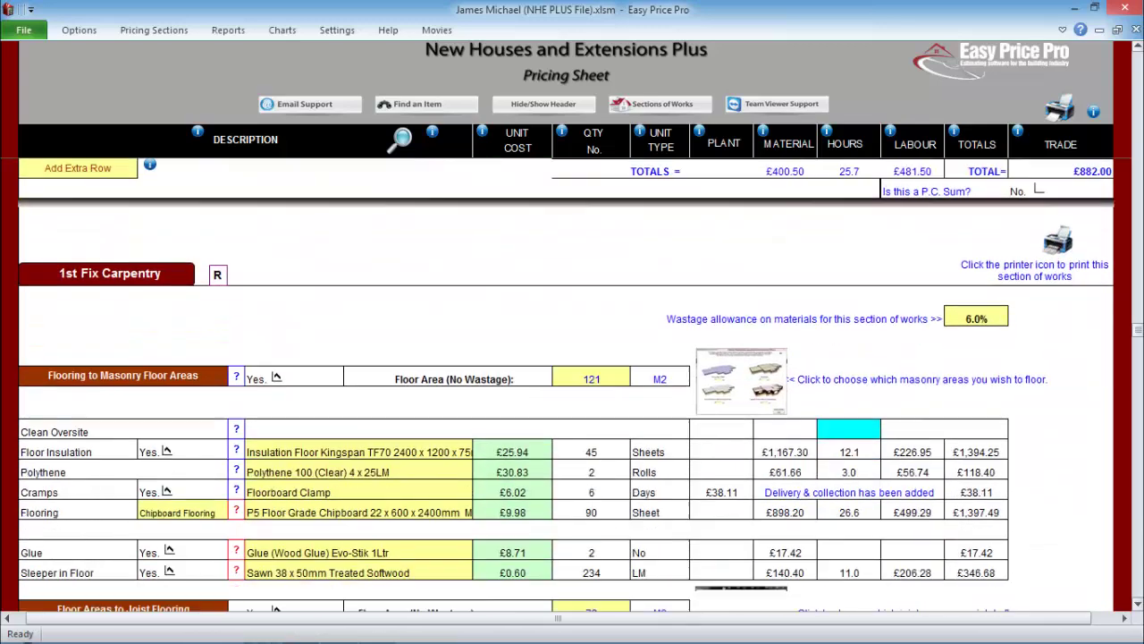
- Check the 121 M2 masonry and 72 M2 joist floor areas and price one tank stand
scroll(566, 384, down, 2)
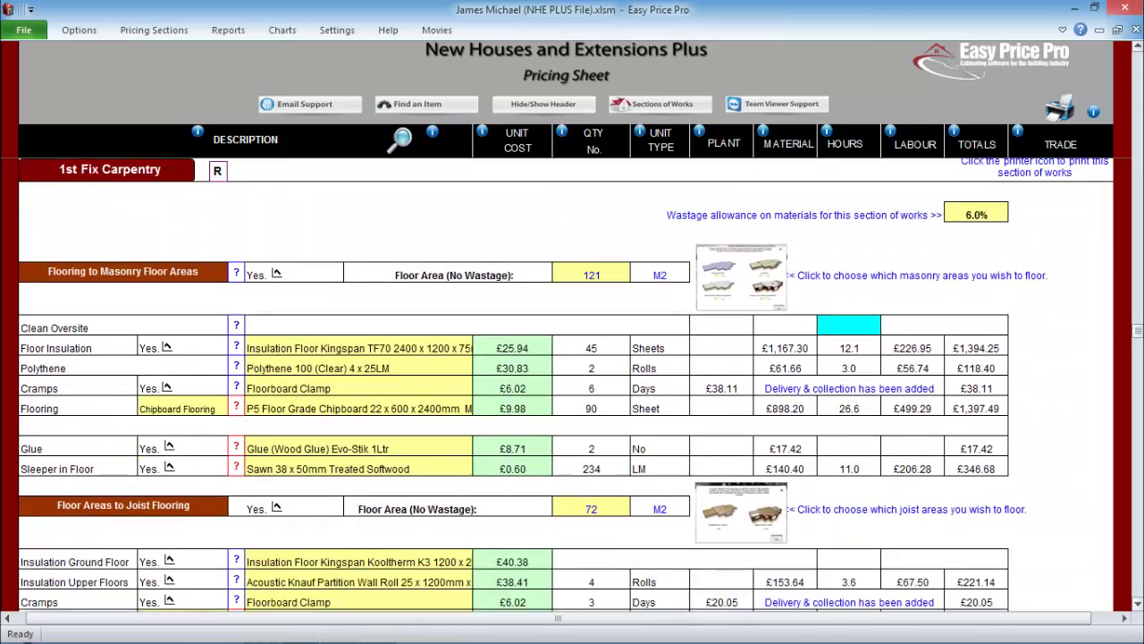
click(741, 277)
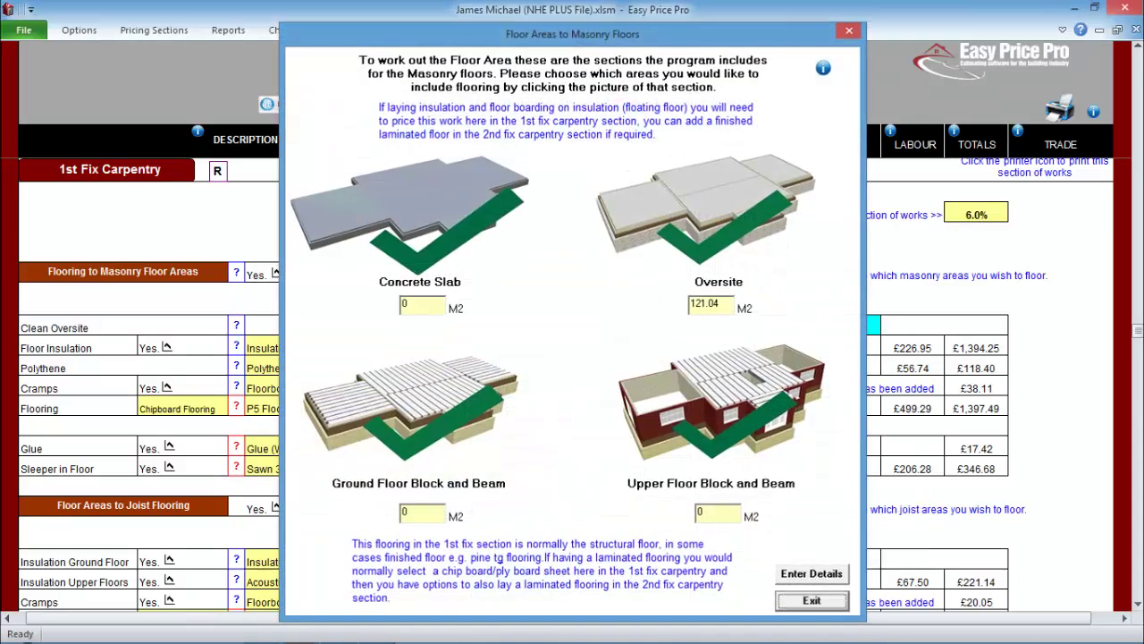
click(811, 599)
scroll(566, 385, down, 4)
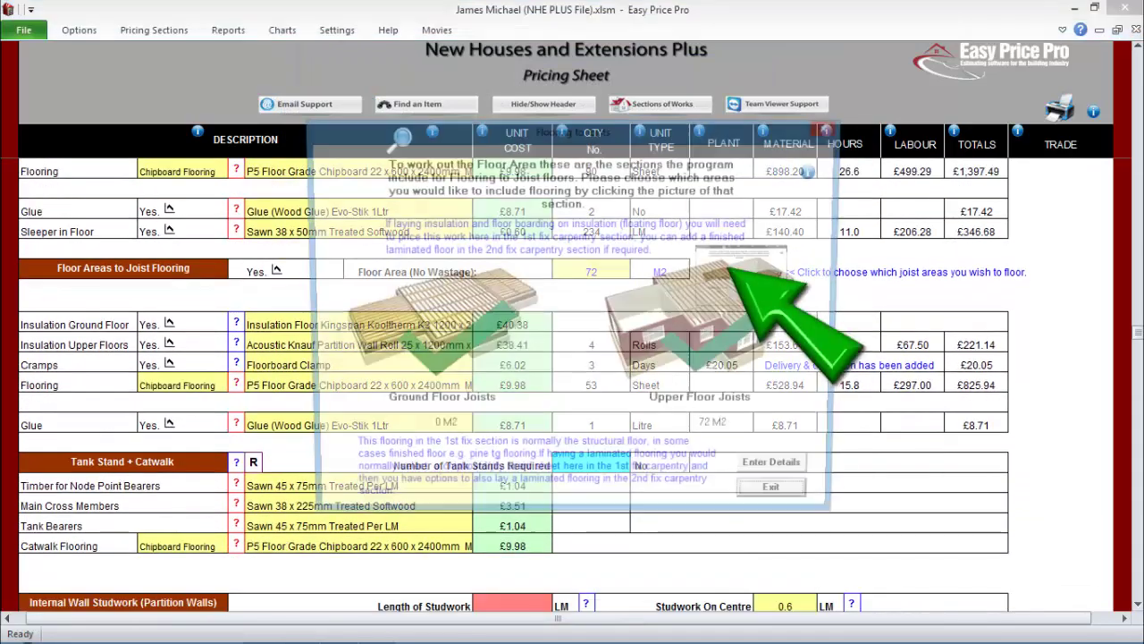
key(Return)
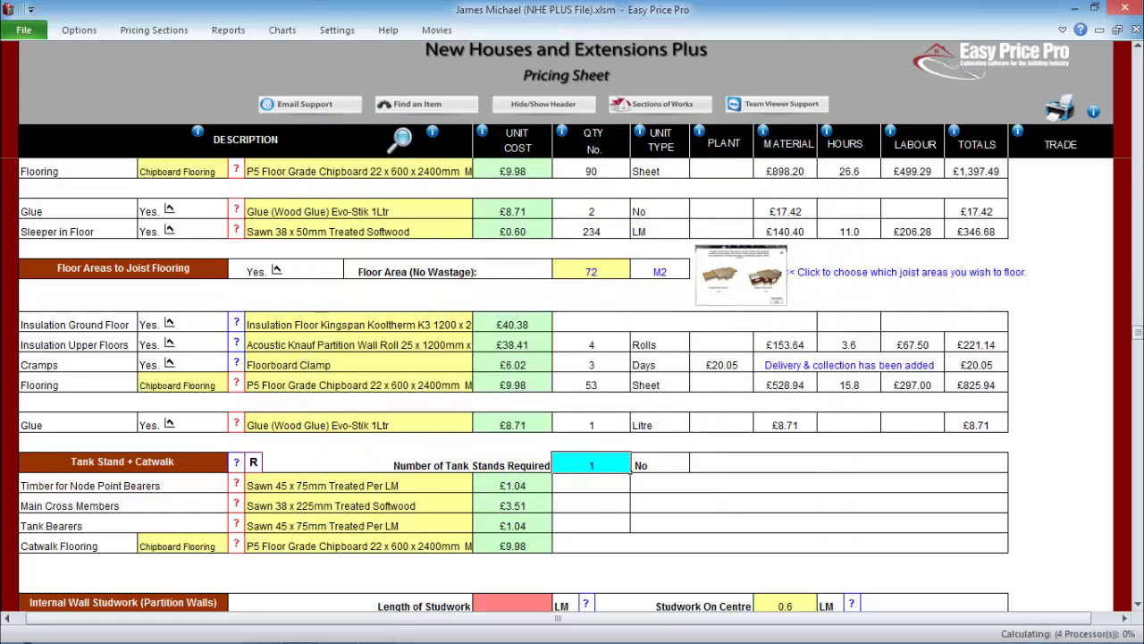
key(Return)
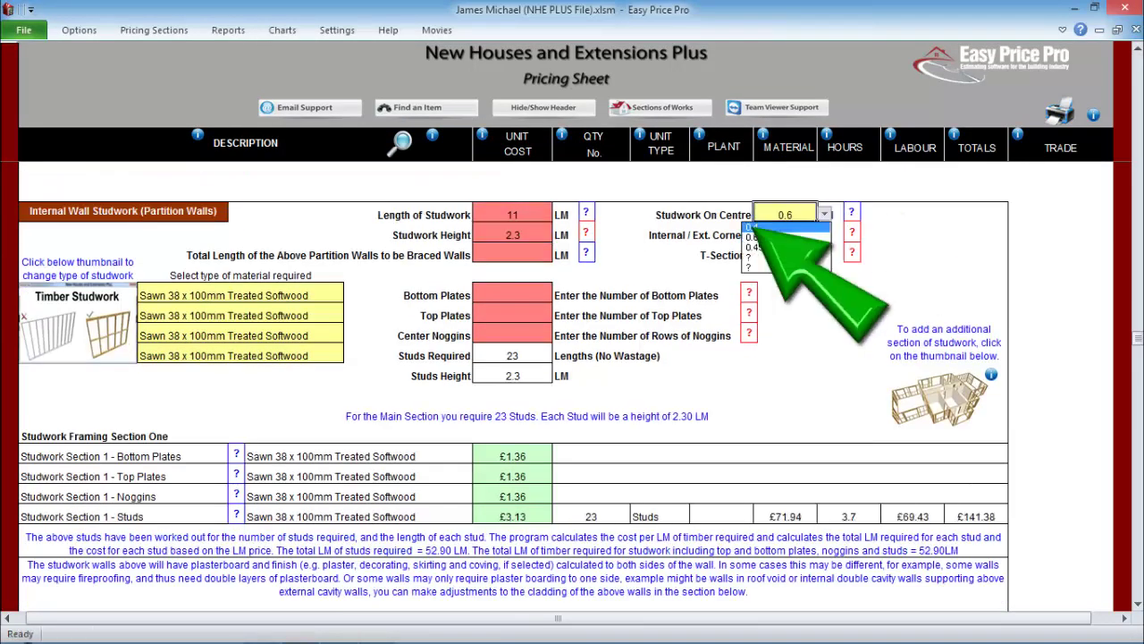
- Set studwork to 0.4 centres with centre noggins and enter 1 stair in 1st Fix Carpentry
key(Return)
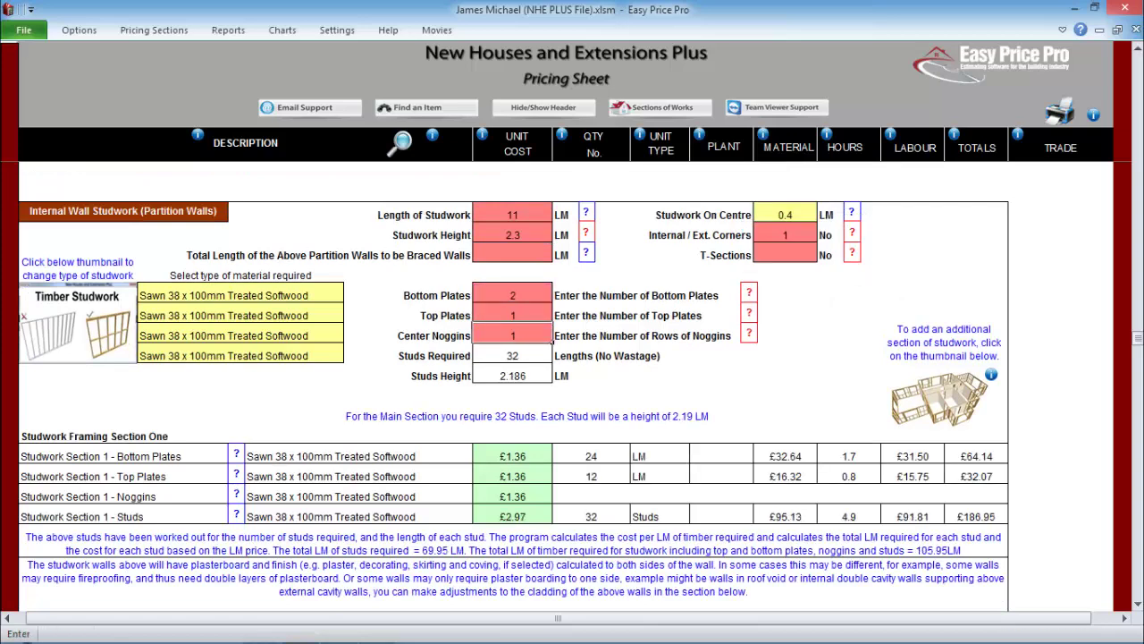
key(Return)
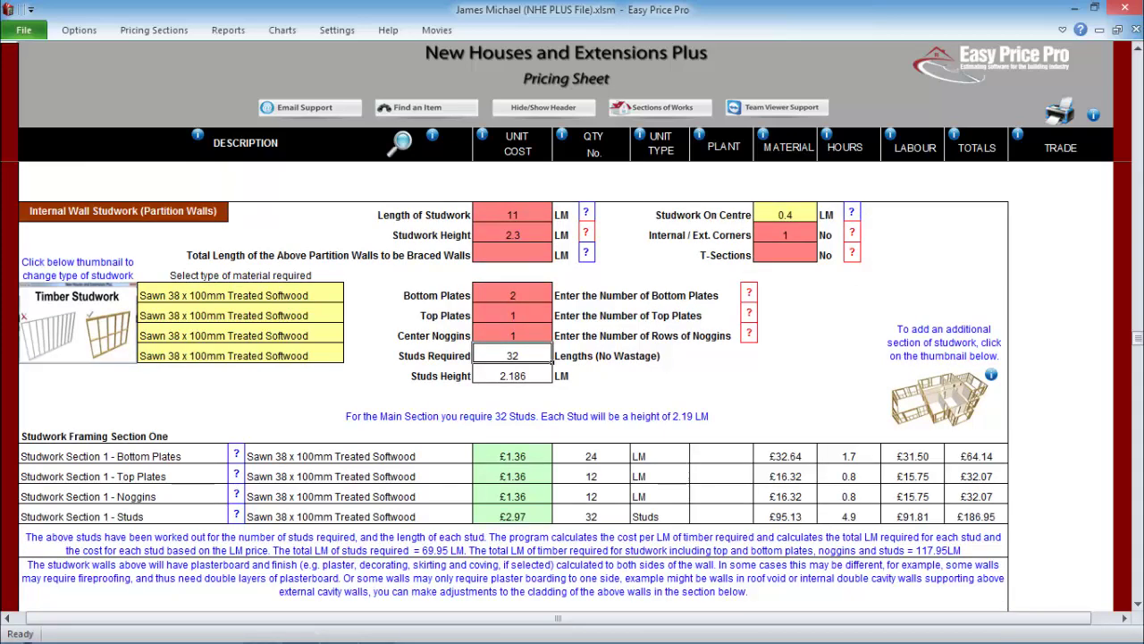
scroll(572, 384, down, 7)
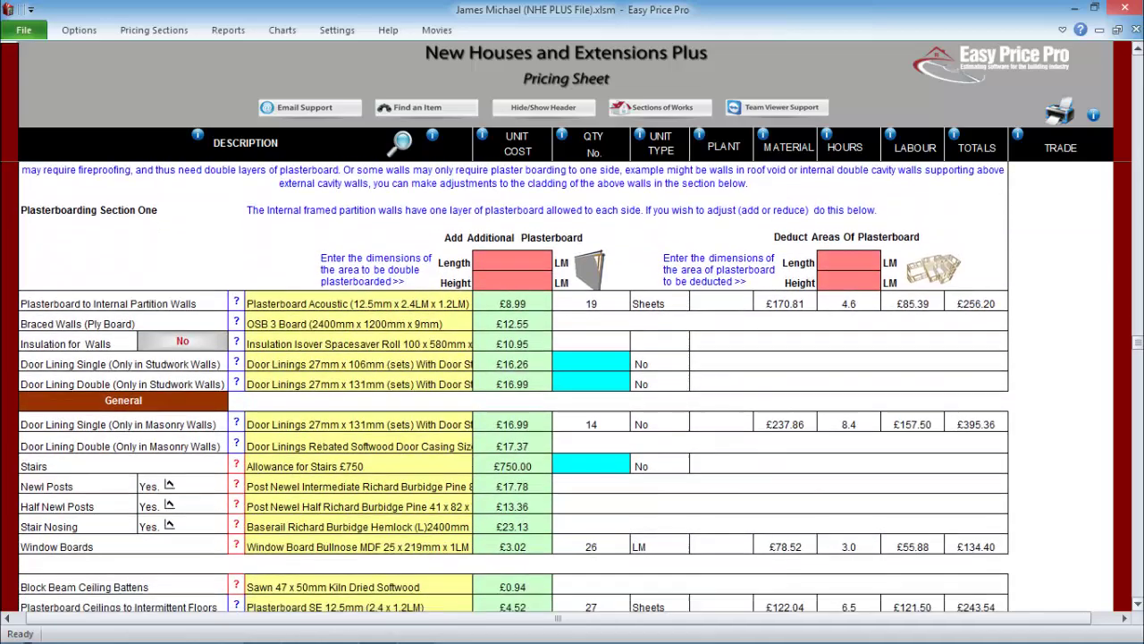
scroll(572, 384, down, 1)
click(628, 403)
text(1)
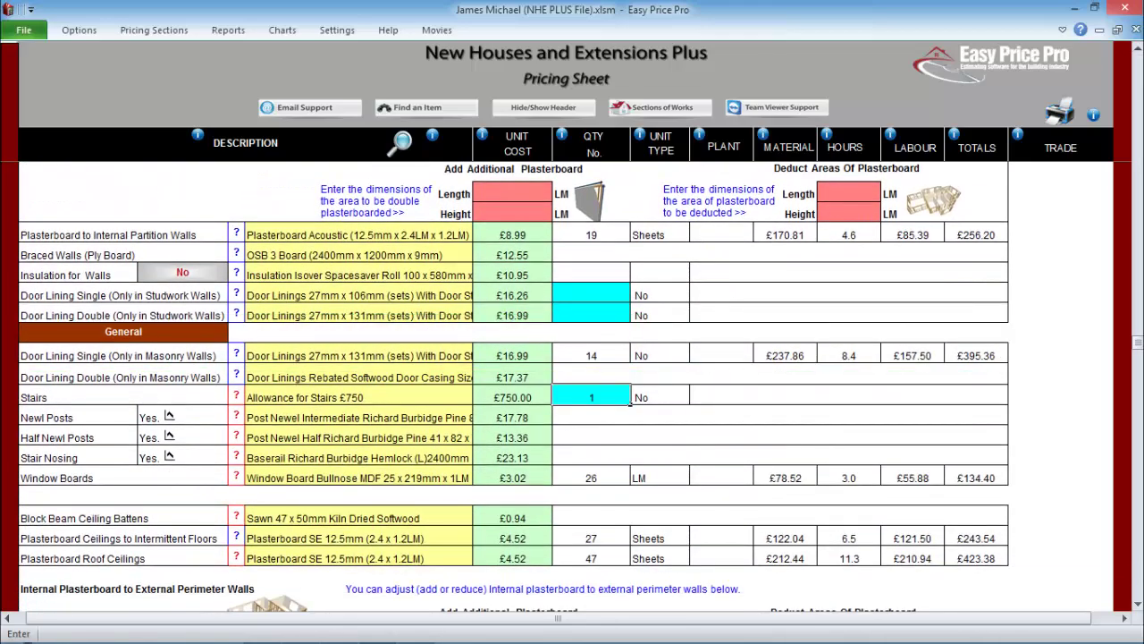
scroll(514, 384, down, 4)
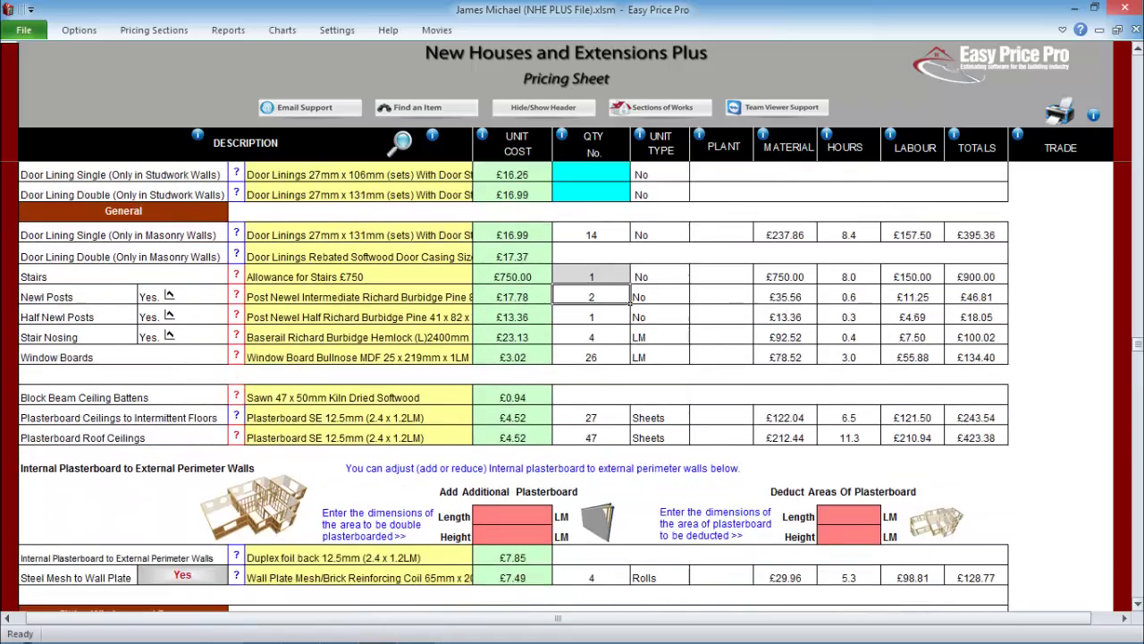
scroll(565, 386, down, 4)
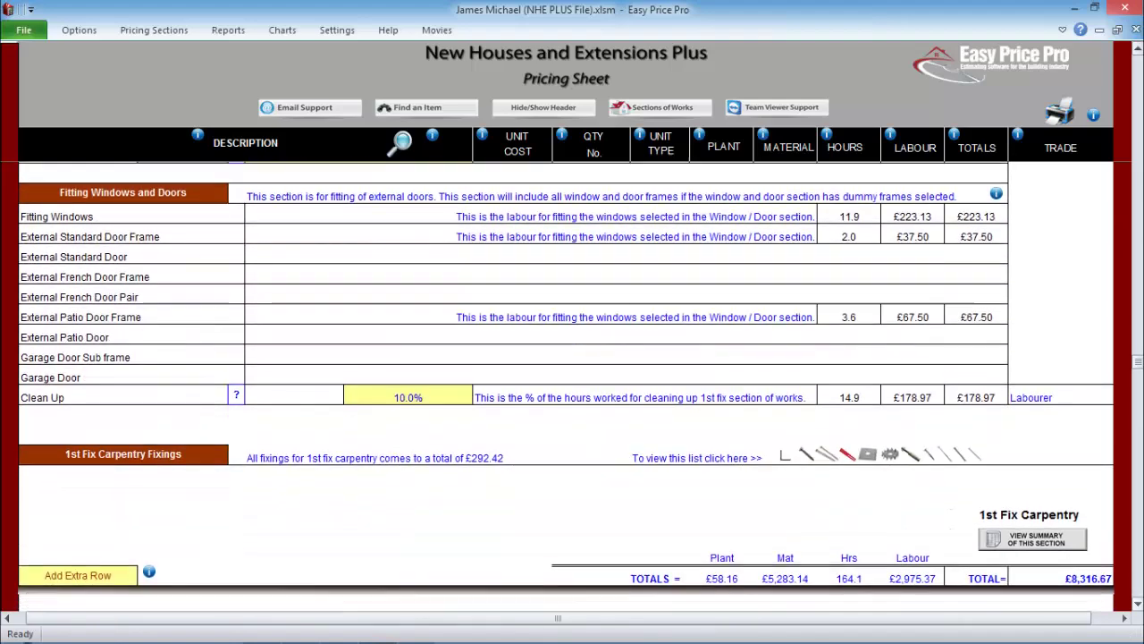
click(785, 453)
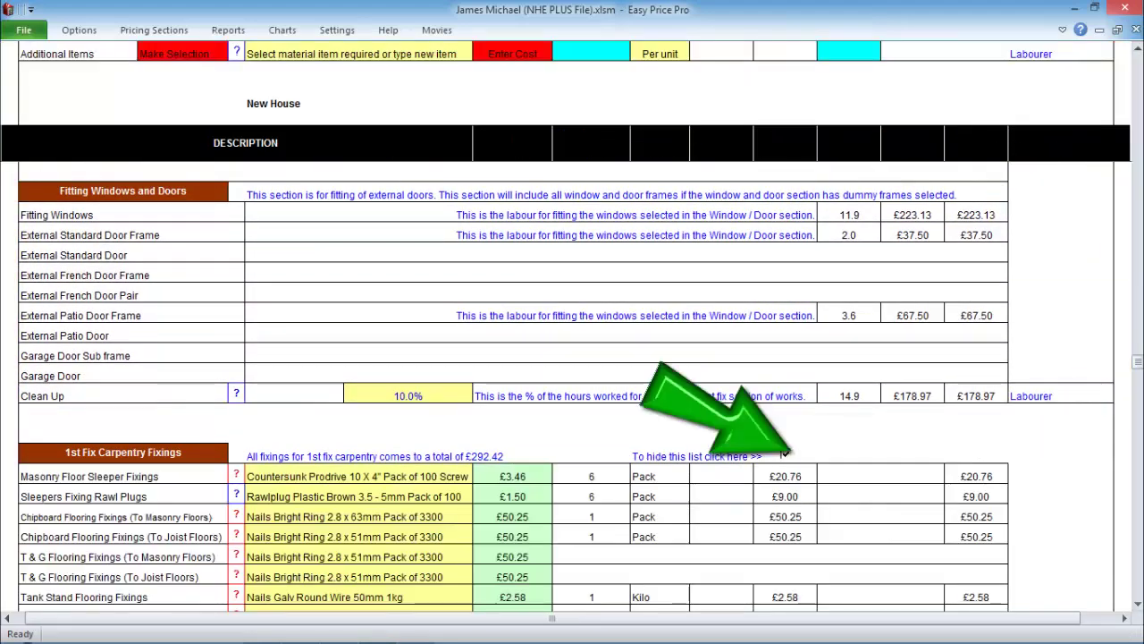
- Enter Plumbing 1st Fix pipe quantities 211, 44, 18, 11 and 16 for the soil stack
scroll(566, 385, down, 4)
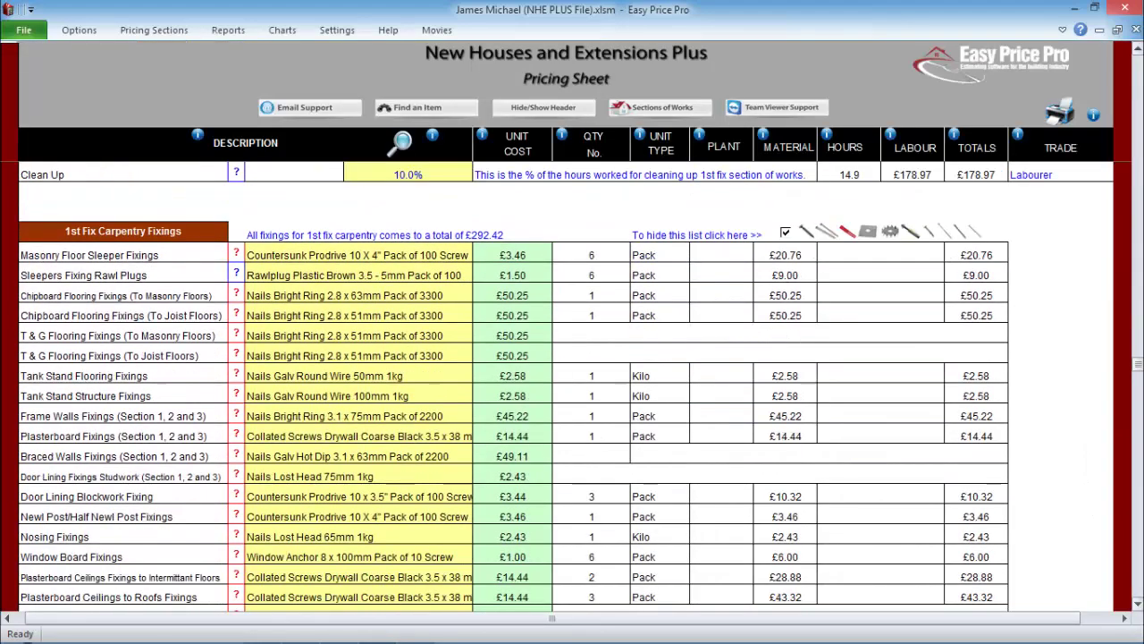
scroll(566, 384, down, 7)
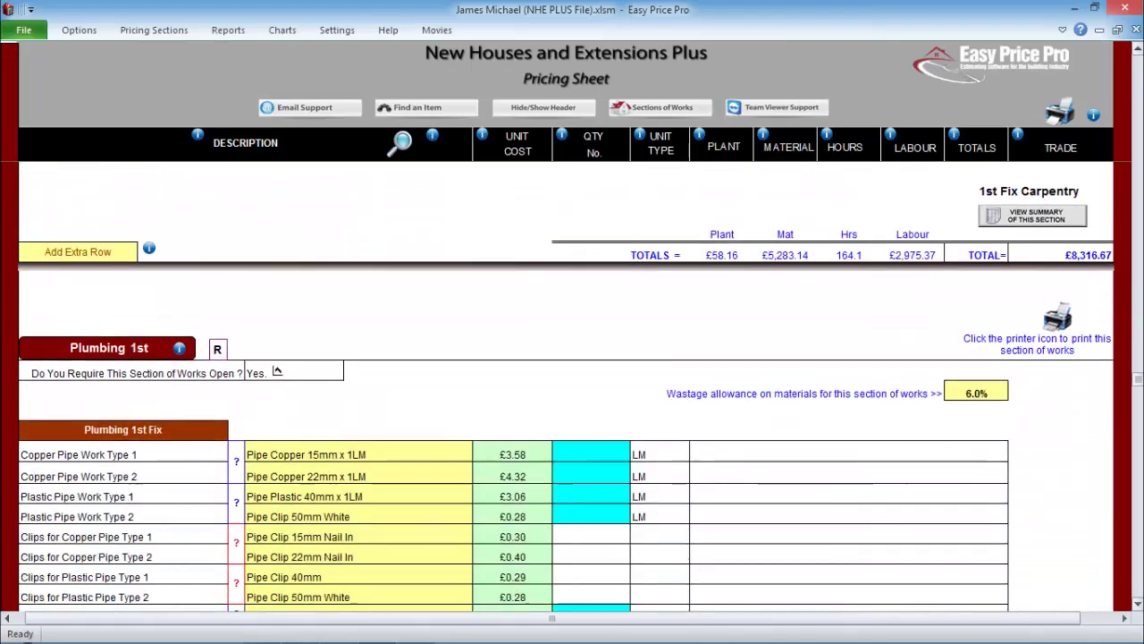
scroll(566, 384, down, 1)
text(211 44 18 11 16)
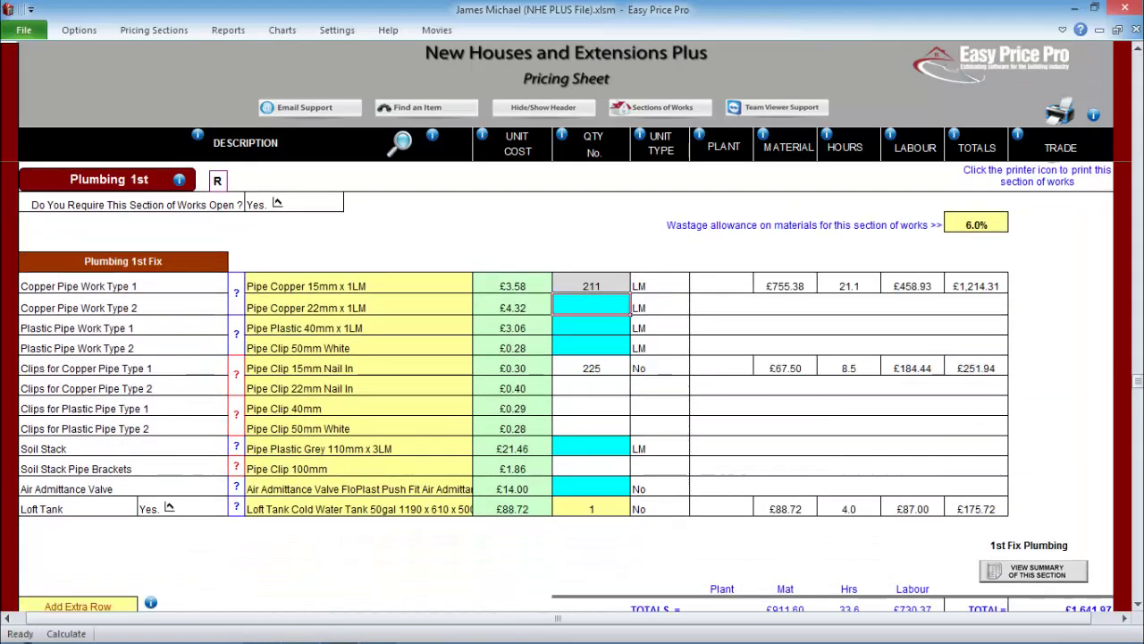
key(Return)
key(Return)
- Enter Electrics 1st Fix counts from solid-wall double sockets through showers to extractor fans
scroll(1138, 607, down, 5)
scroll(1138, 608, down, 3)
click(407, 335)
text(34 4 22 3 19 6  5)
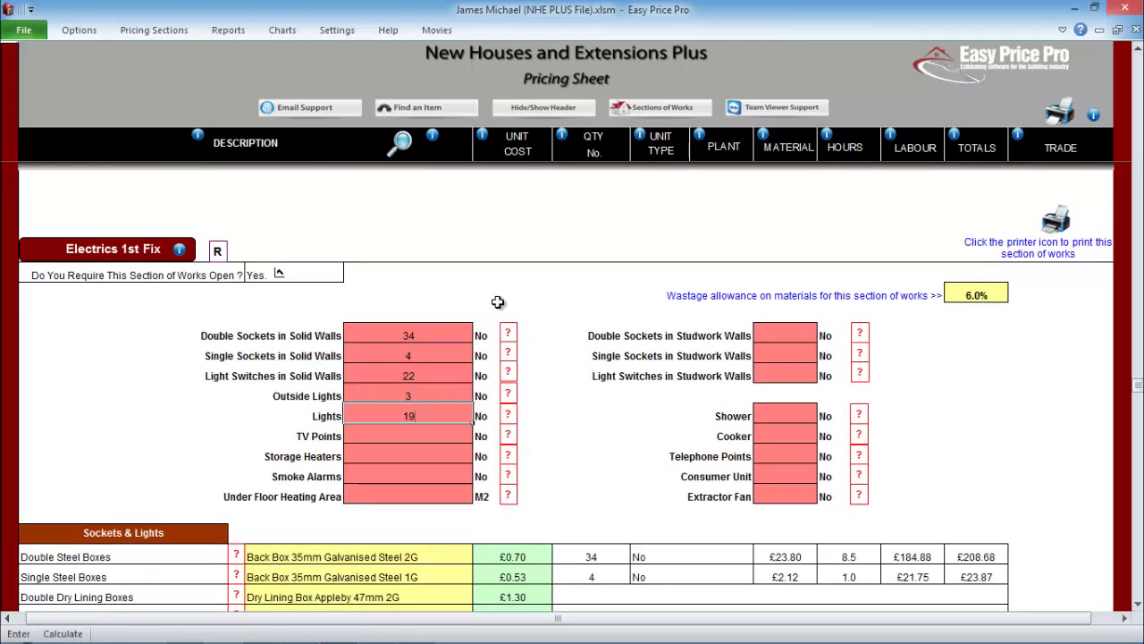
click(784, 335)
text(3  3)
click(785, 415)
text(2 1 5)
key(Return)
- Mark 1st Fix Electrics as a P.C. Sum of £1,757.24
scroll(1044, 554, down, 17)
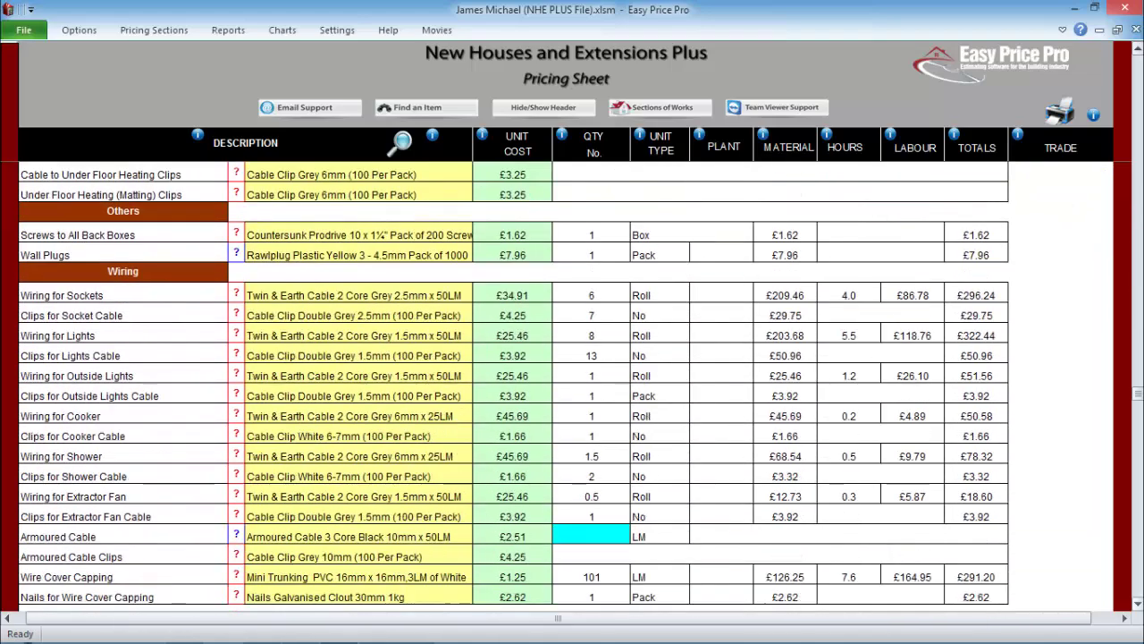
scroll(1044, 554, down, 5)
click(1045, 255)
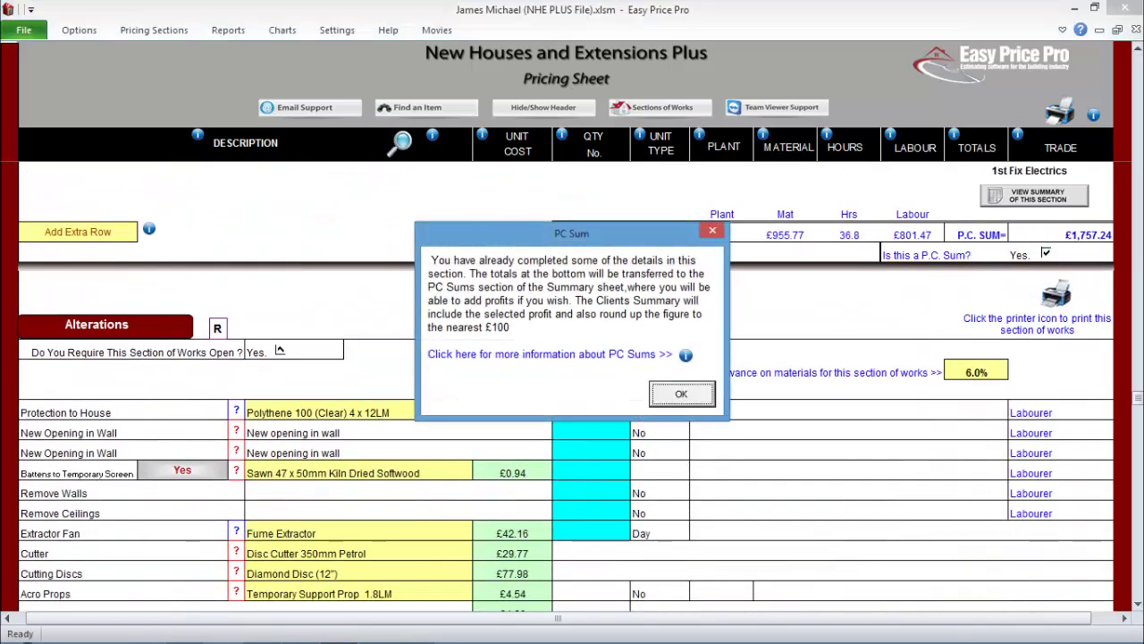
key(Return)
scroll(802, 306, down, 2)
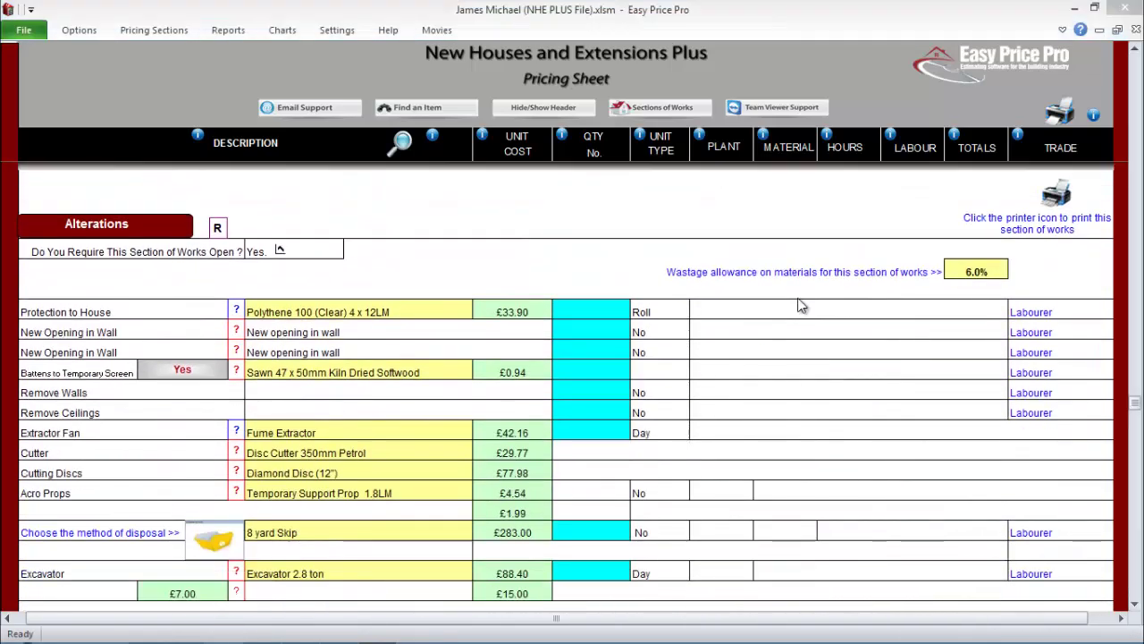
scroll(802, 306, down, 11)
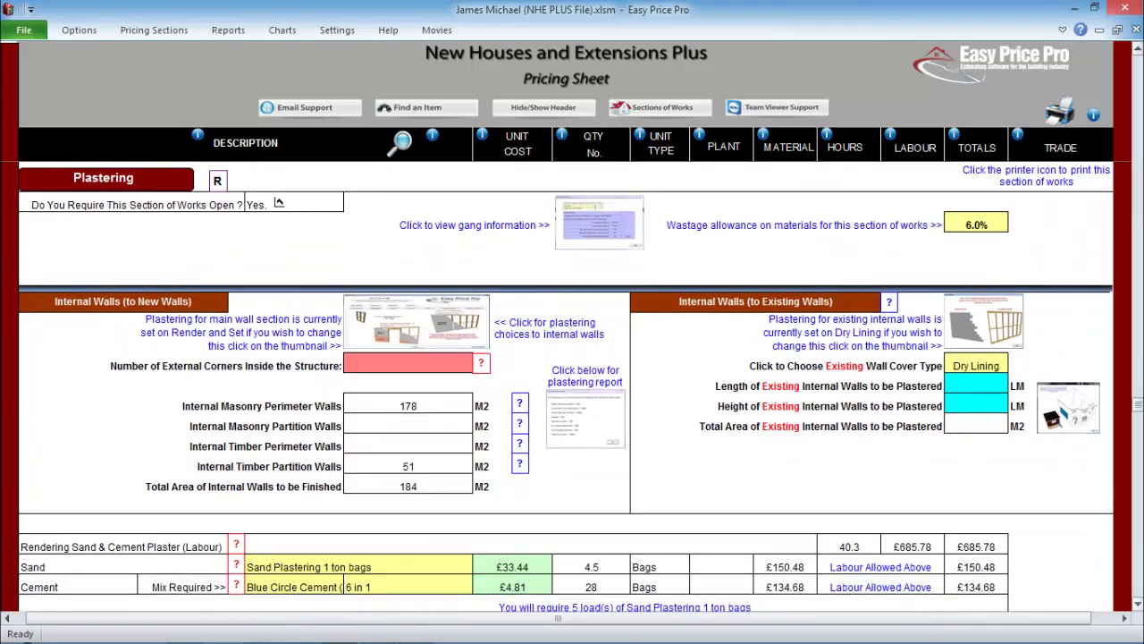
- Apply Render and Set to internal walls section 2
click(416, 320)
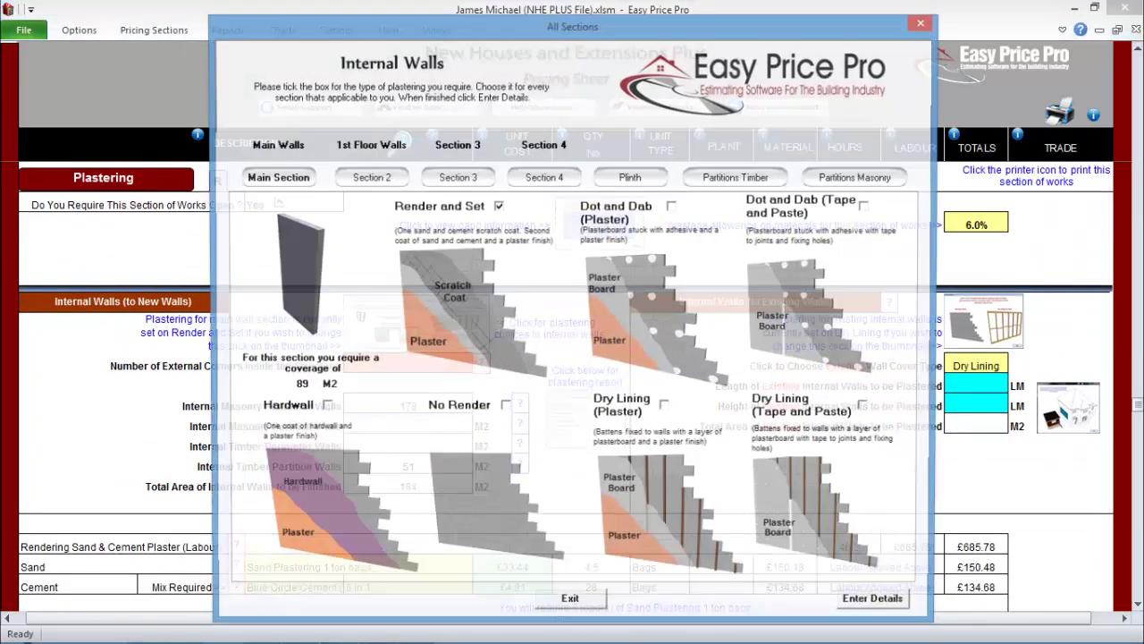
click(369, 177)
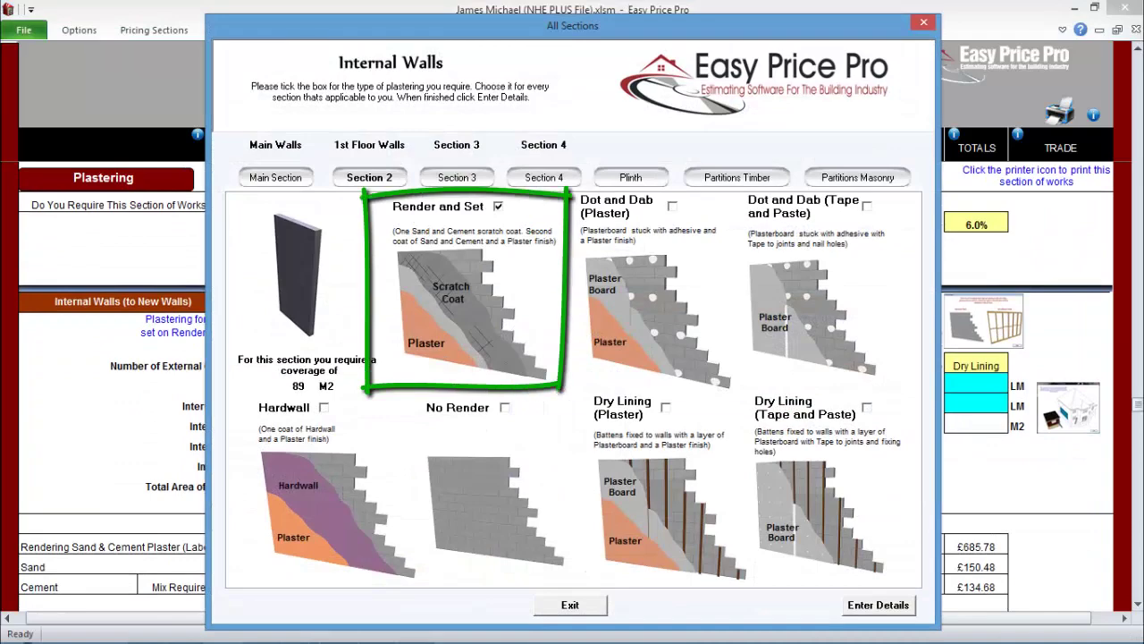
click(498, 206)
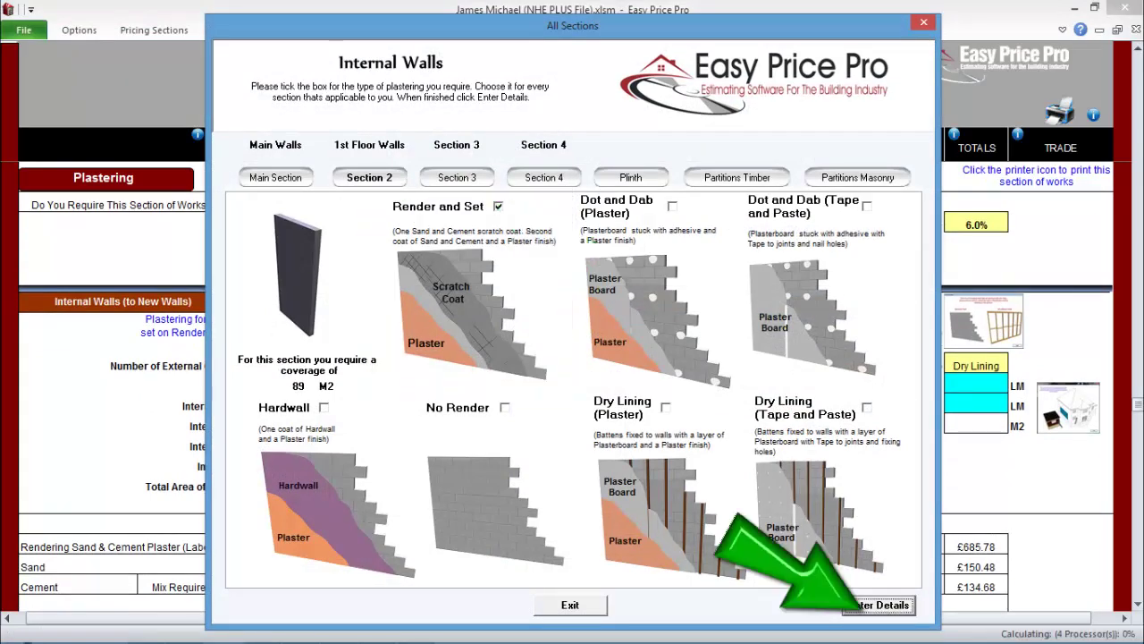
key(Return)
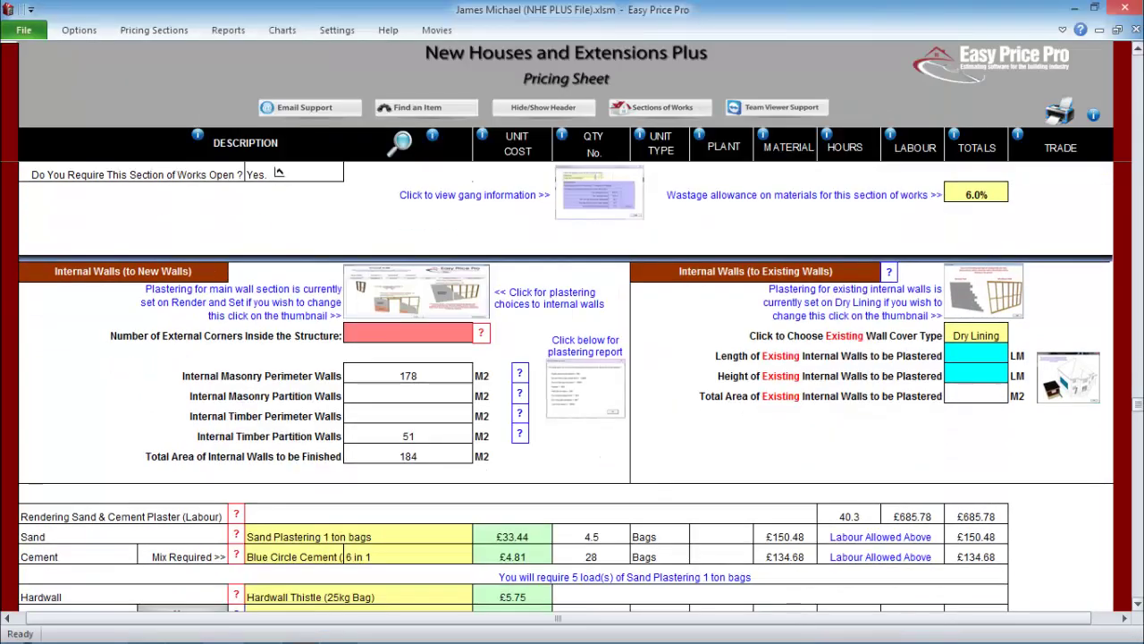
scroll(342, 254, down, 6)
scroll(343, 255, down, 1)
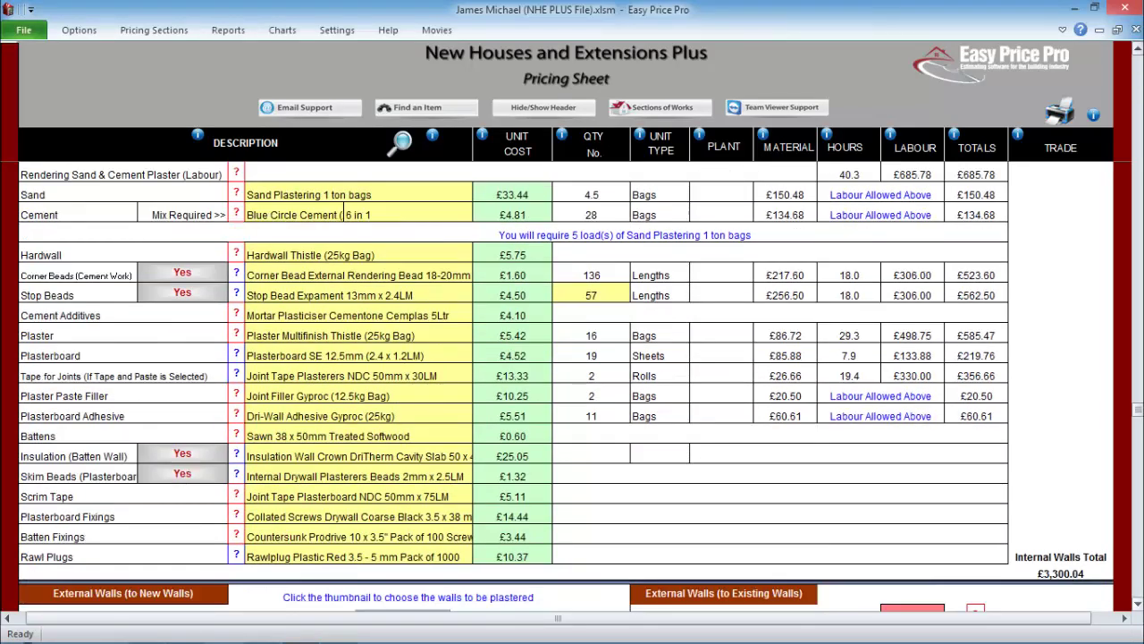
scroll(343, 214, down, 8)
- Add plastering to external walls section 2, bringing Plastering to £5,786.75
click(402, 233)
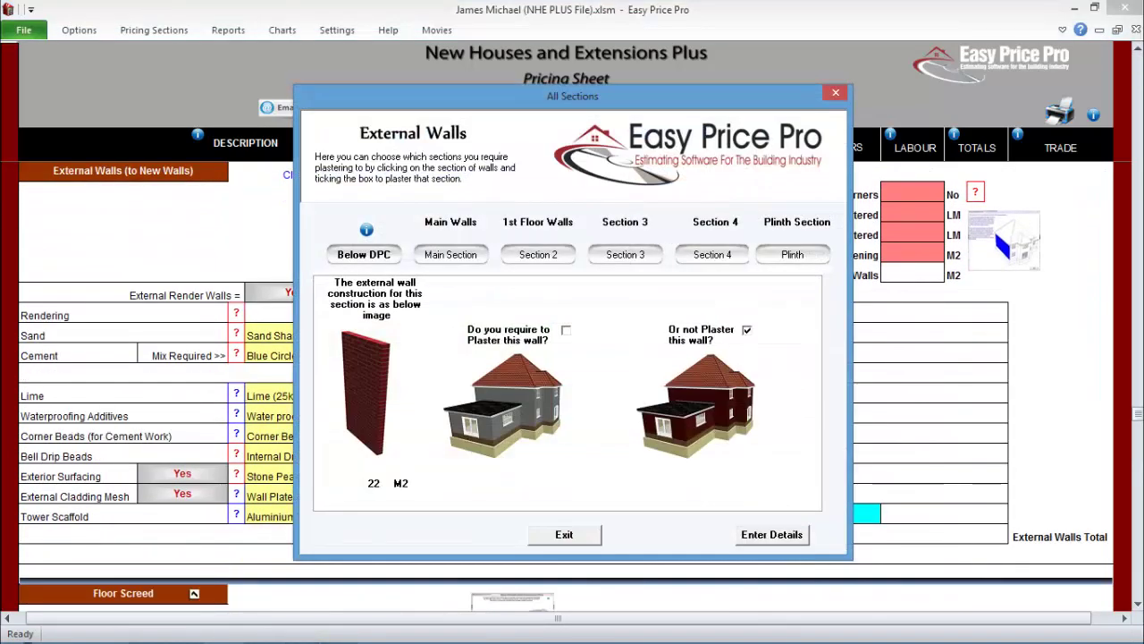
click(538, 253)
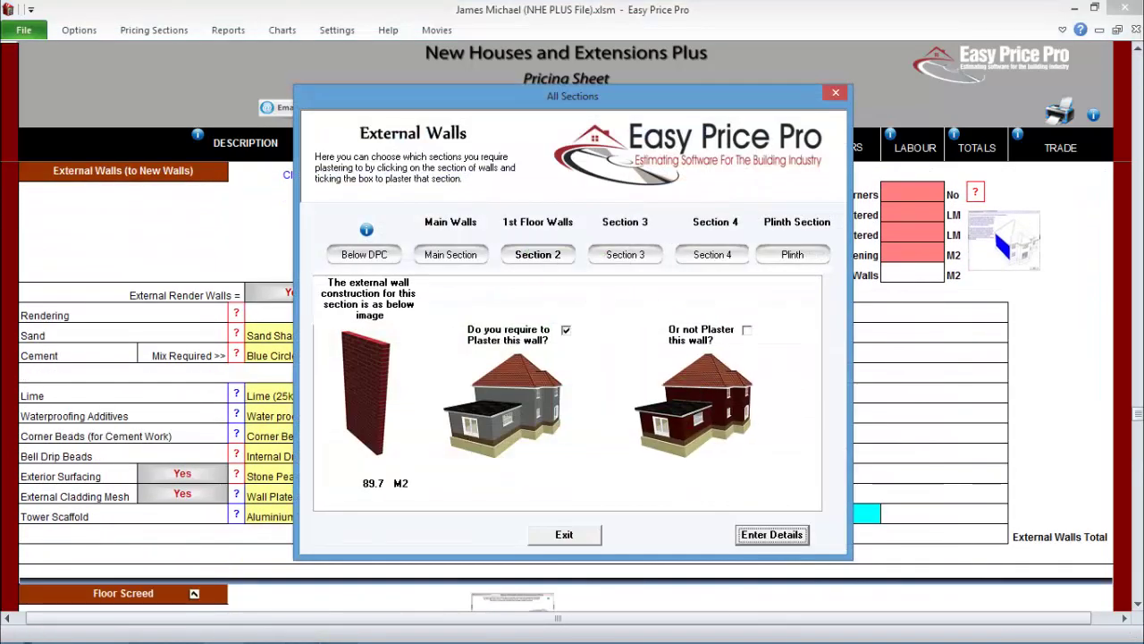
click(792, 534)
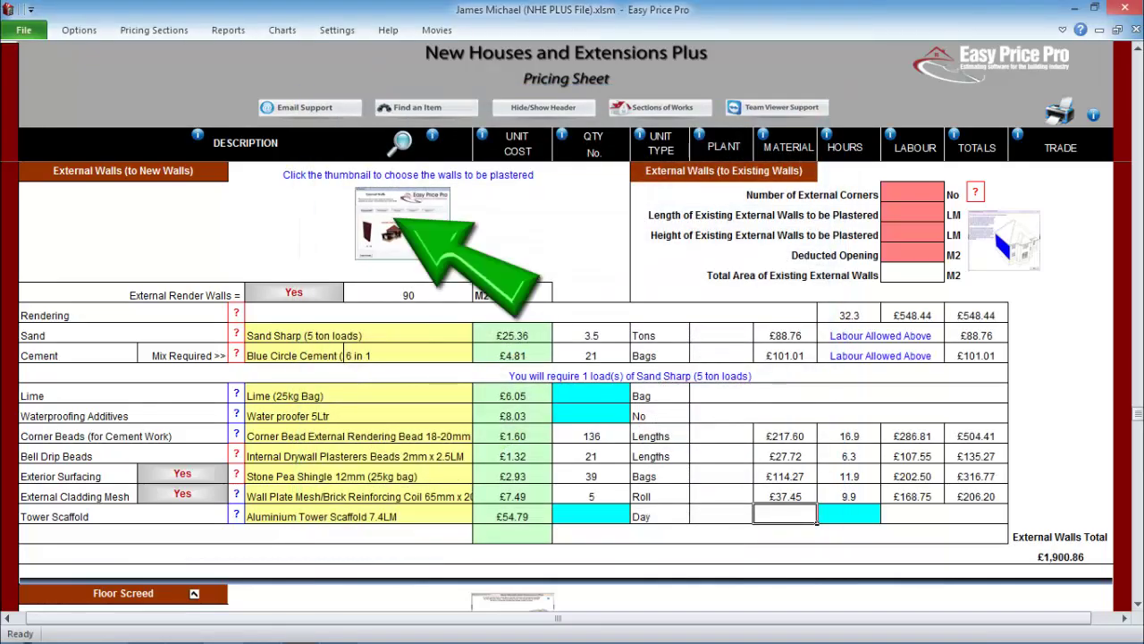
click(403, 224)
click(773, 535)
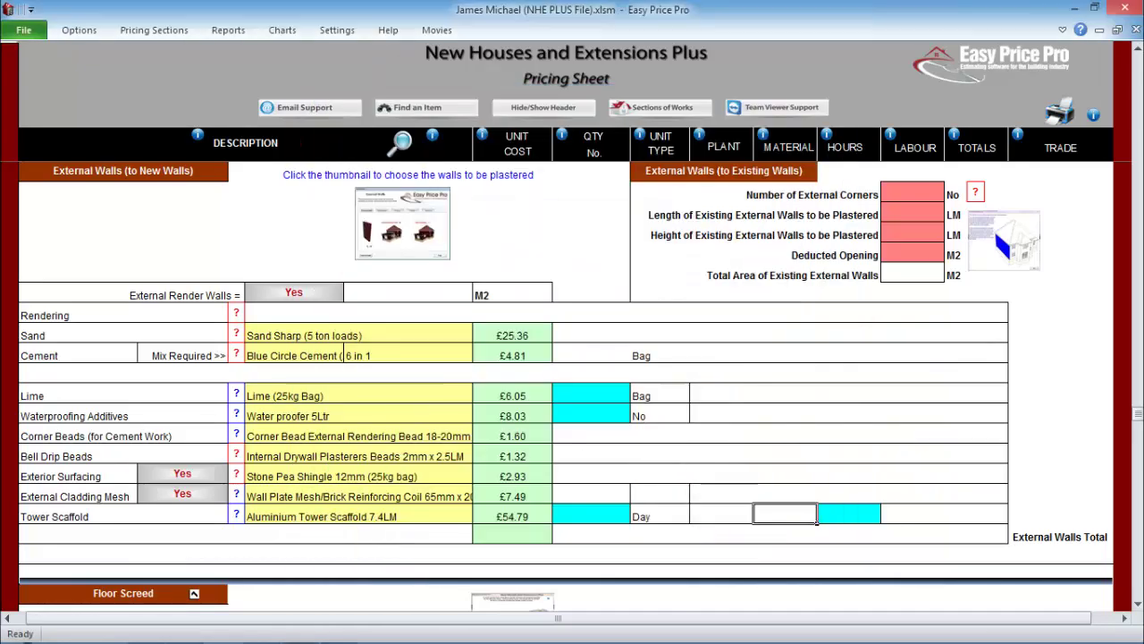
scroll(774, 534, down, 5)
scroll(816, 259, down, 3)
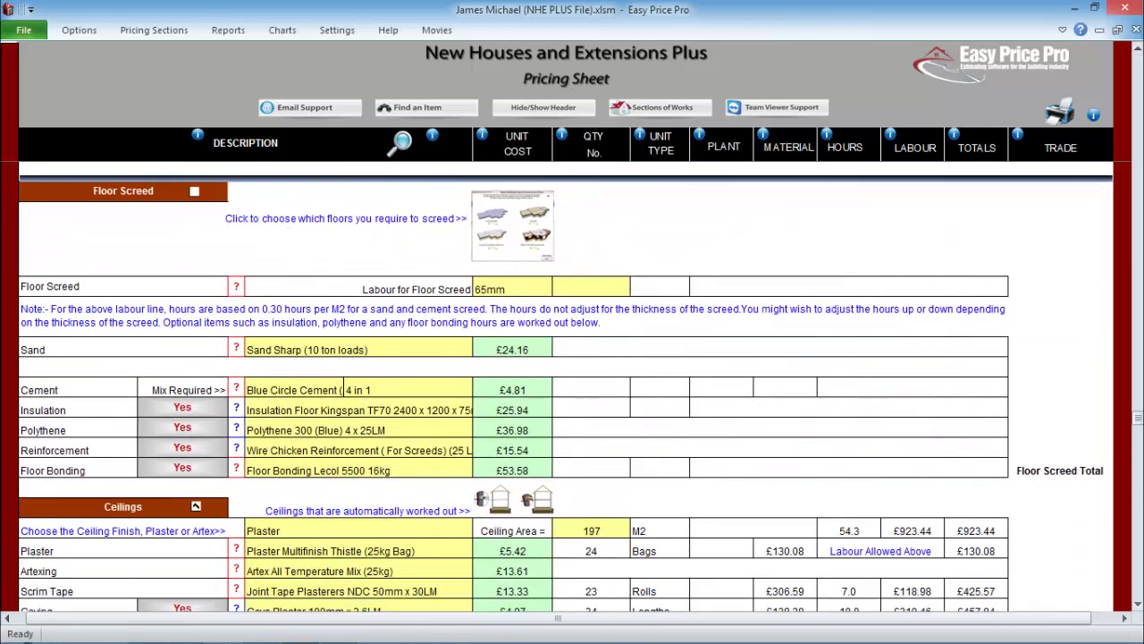
scroll(566, 387, down, 6)
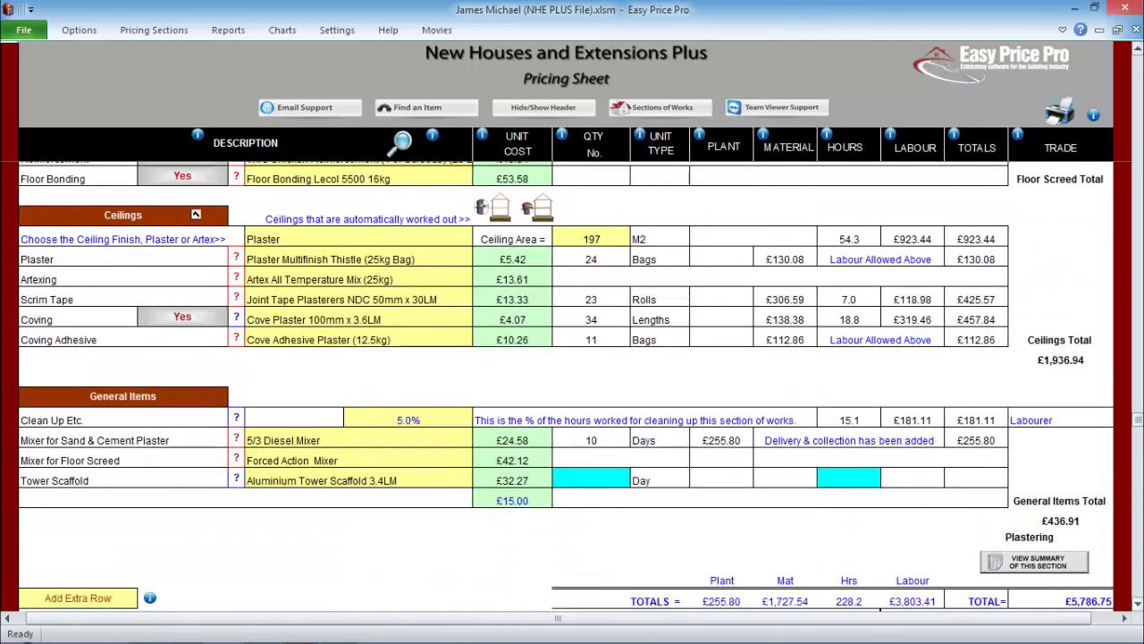
scroll(279, 256, down, 12)
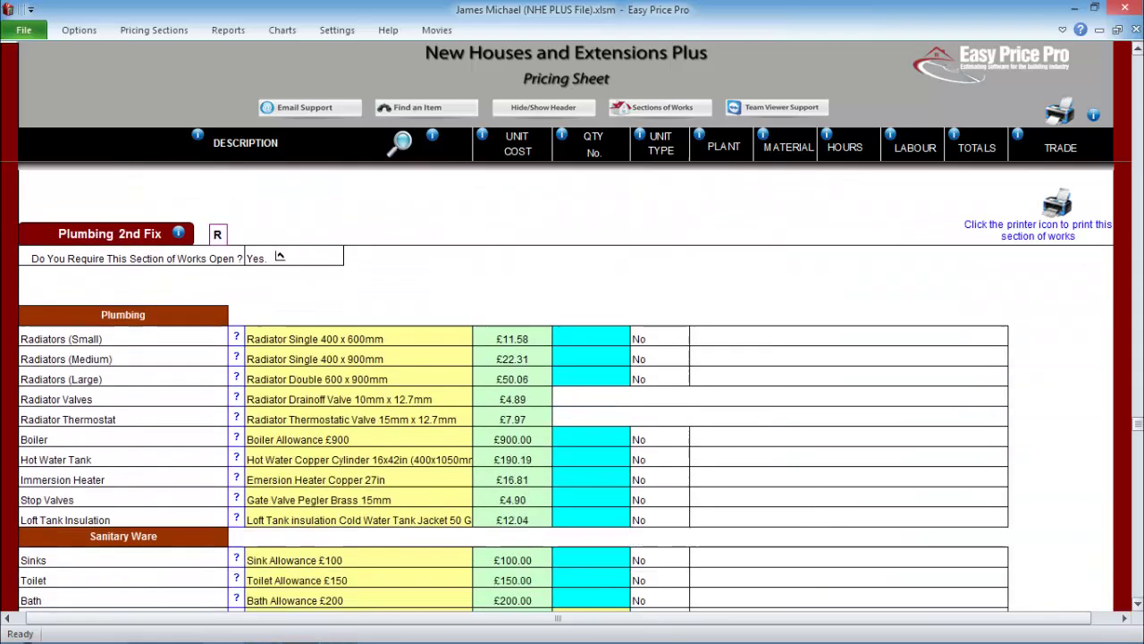
- Enter an 82 LM drainage pipe run, 4 inspection chambers and one Septic Tank 2800 Ltr
scroll(280, 257, down, 1)
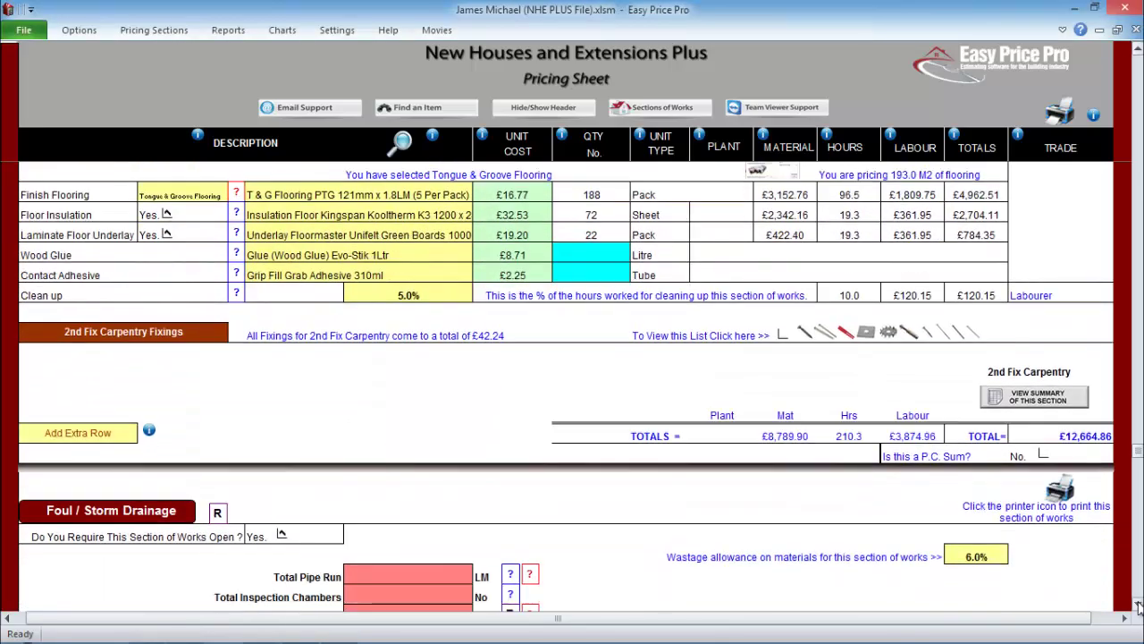
text(2)
key(Return)
text(4)
key(Return)
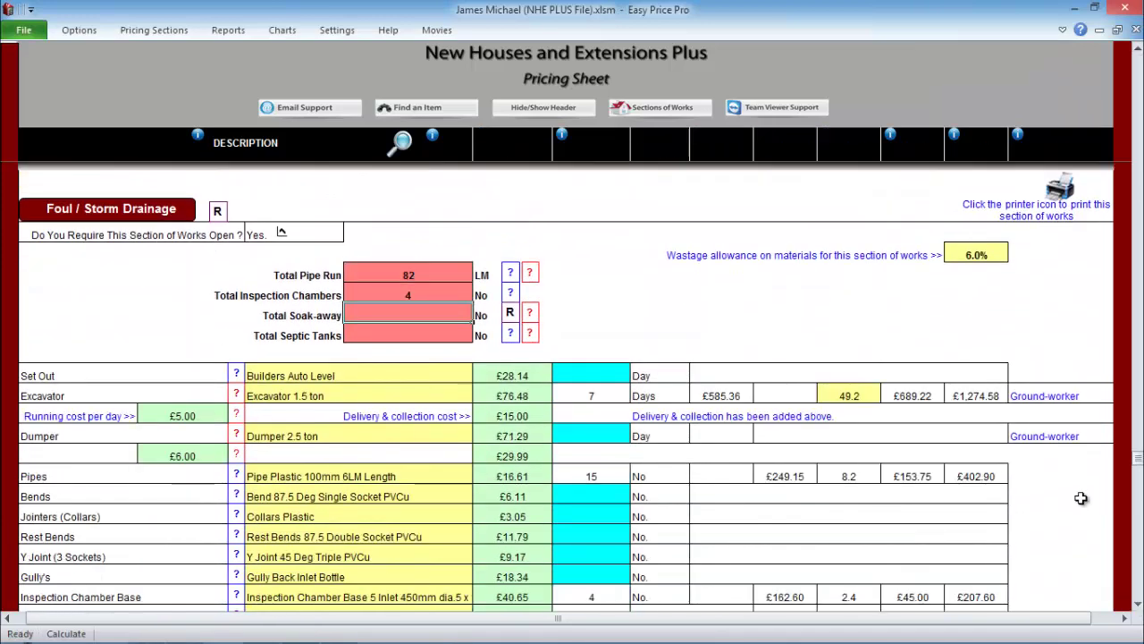
text(1)
key(Return)
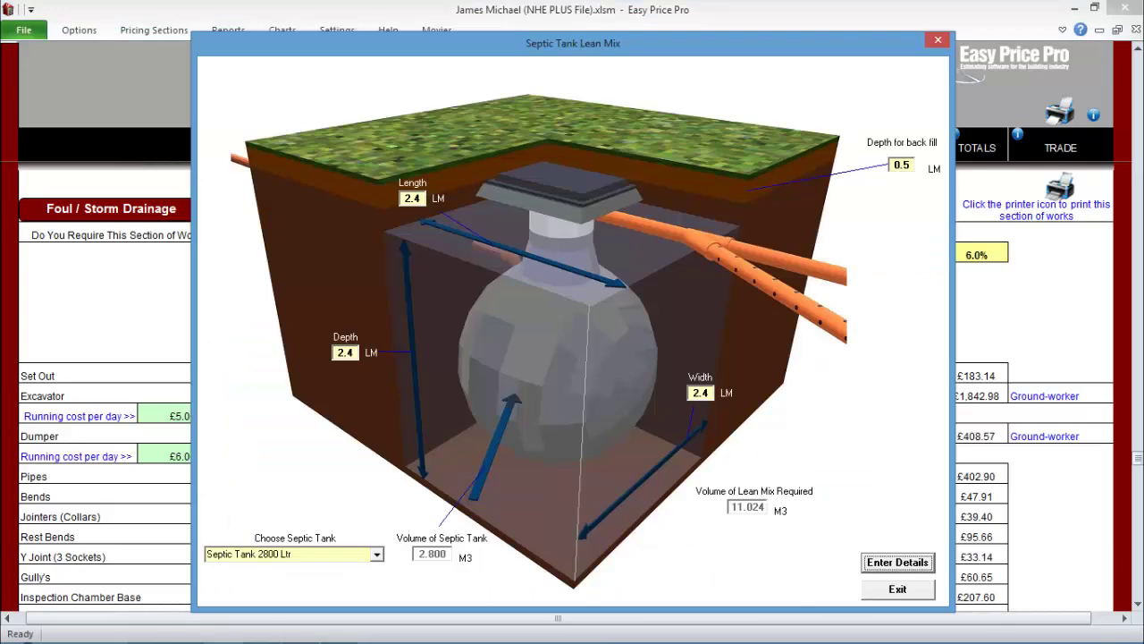
key(Return)
scroll(186, 554, down, 5)
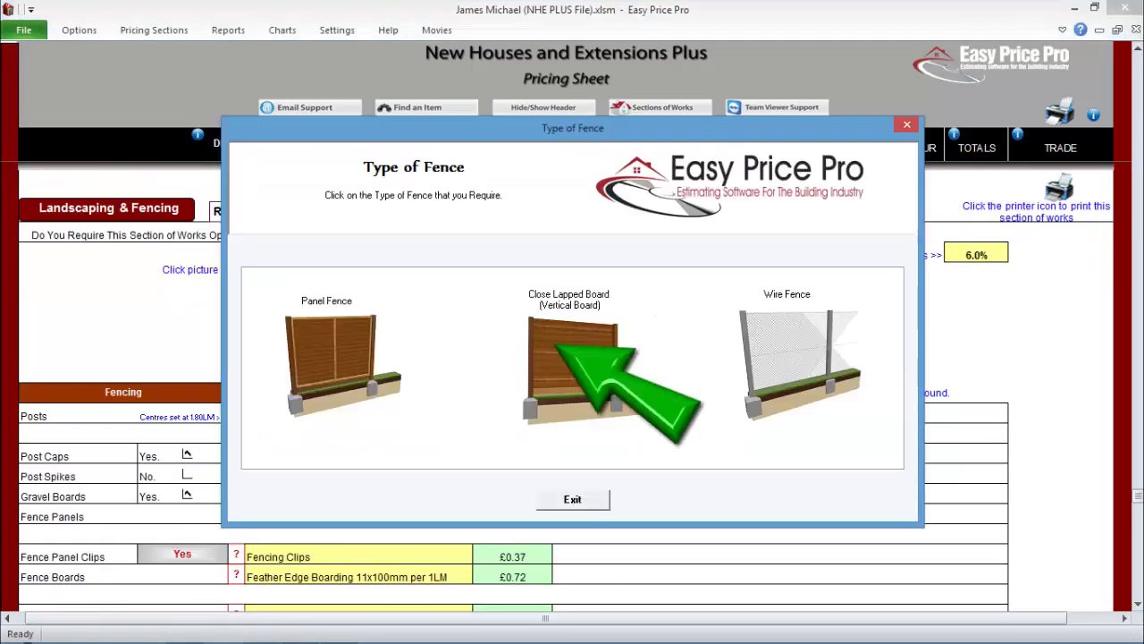
- Set the close lap boarding fence to 33 LM long and 1.8 high
key(Return)
text(1.8)
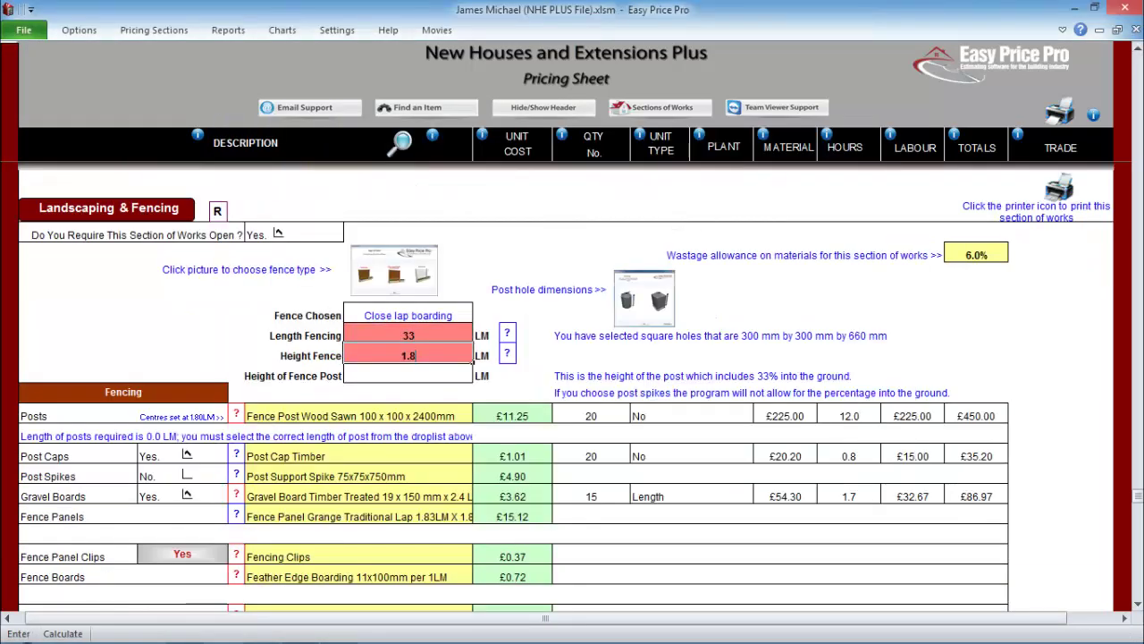
key(Return)
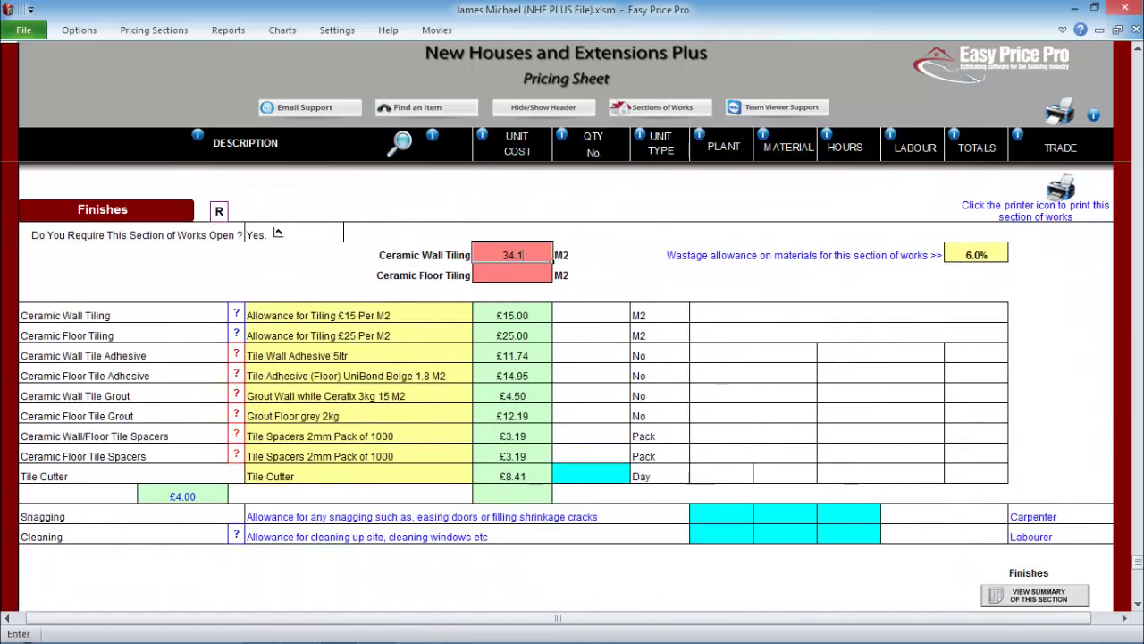
- Enter 34.1 M2 of wall tiling and 26 M2 of floor tiling
key(Return)
text(26)
key(Return)
- Enter the £800 water connection fee, service trench runs, and one day each of excavator and dumper hire
text(20)
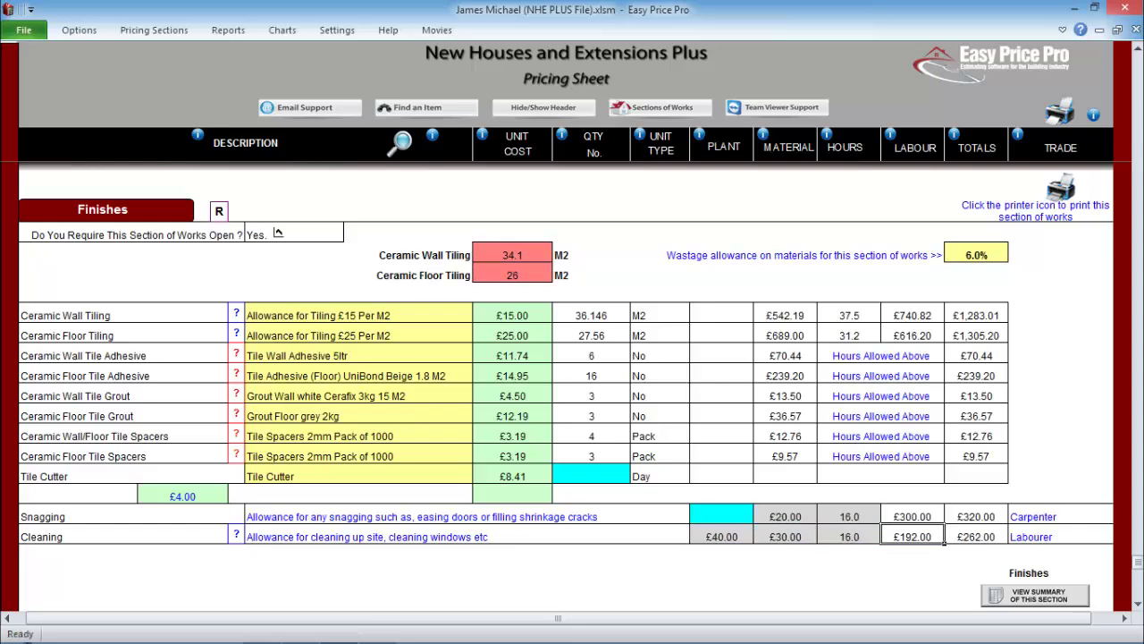
text(800)
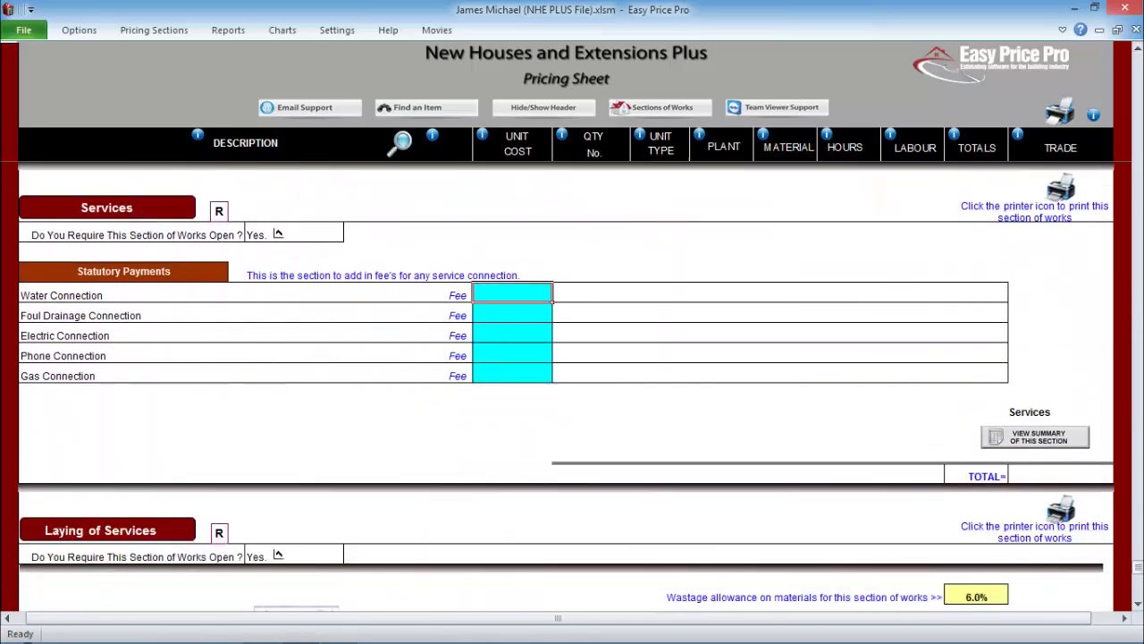
key(Return)
key(Return)
text(60)
key(Return)
key(Return)
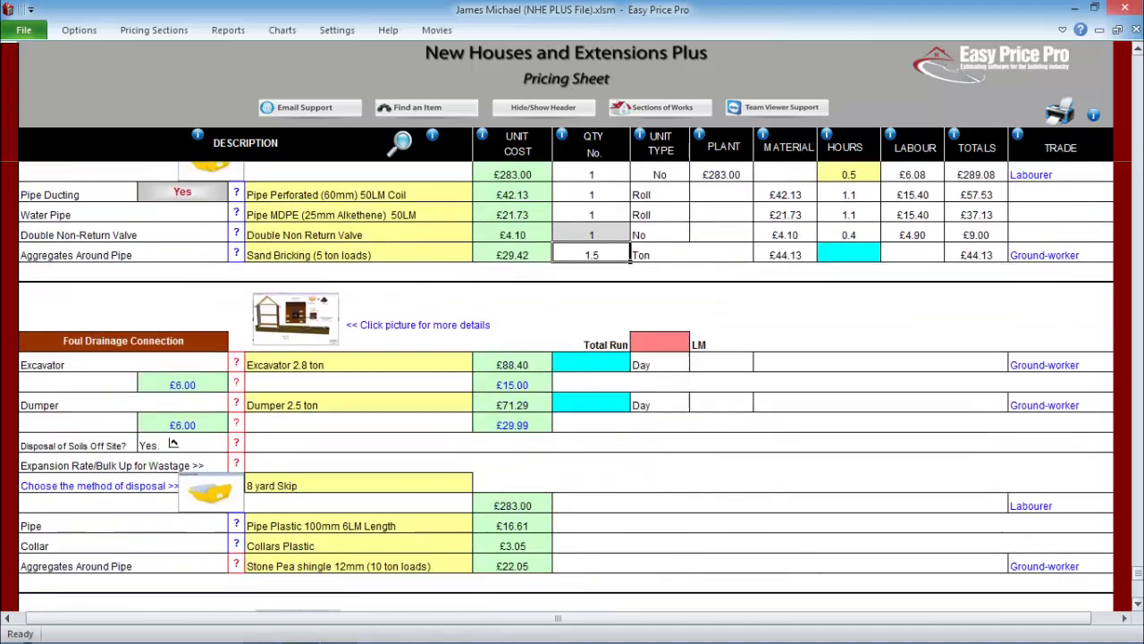
text(1)
key(Return)
text(1)
key(Return)
- Switch off the Professional Services and Other P.C. Sums sections
scroll(572, 385, down, 15)
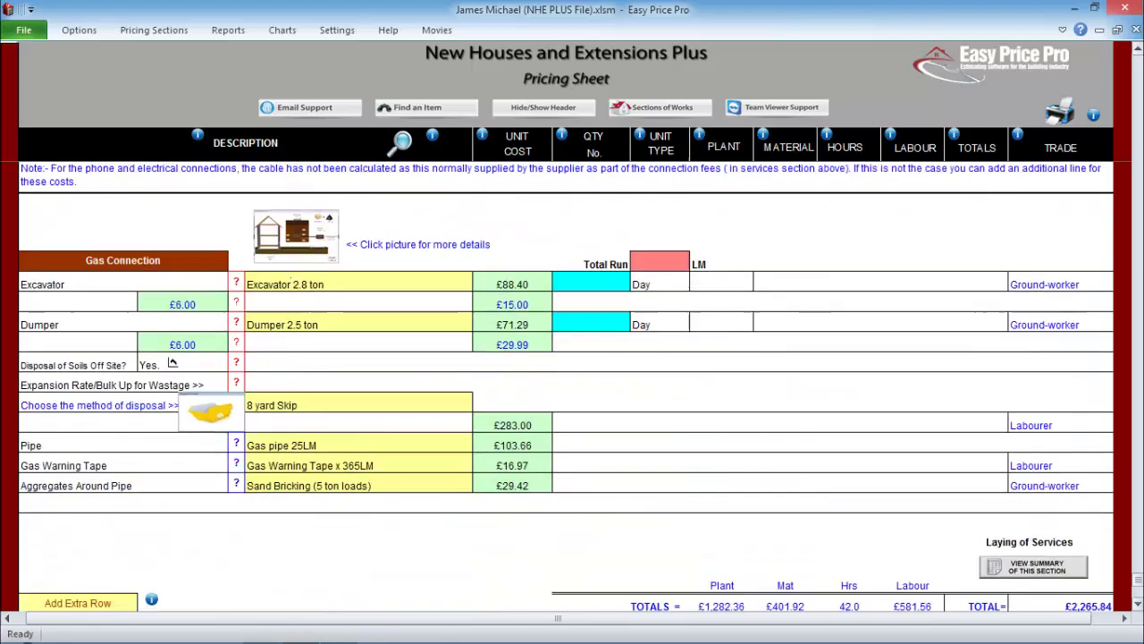
click(277, 254)
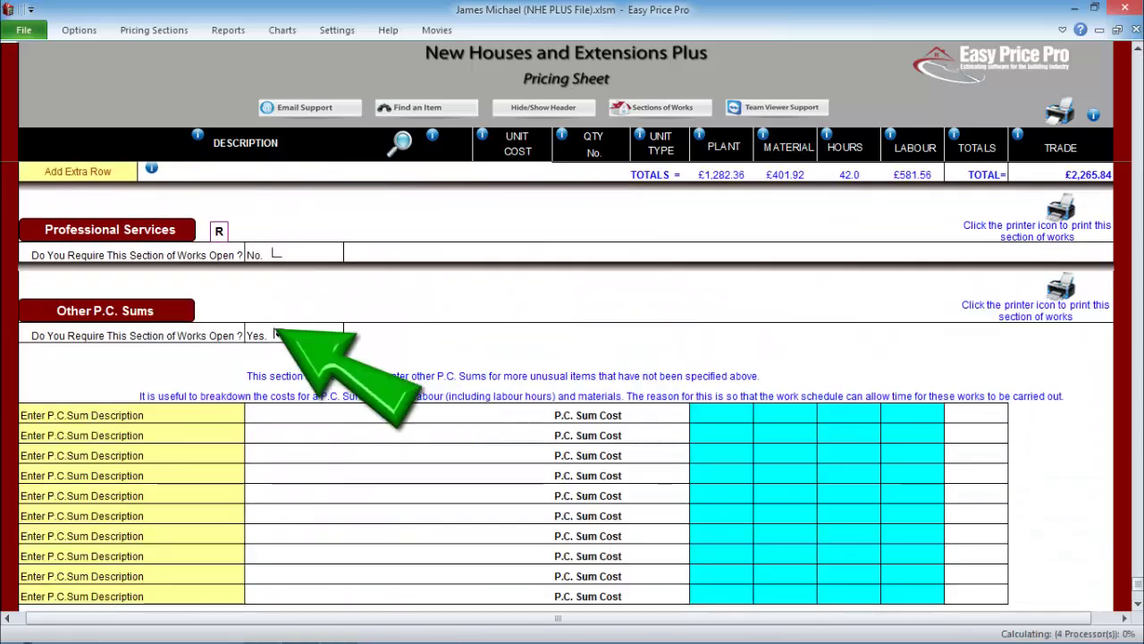
click(277, 333)
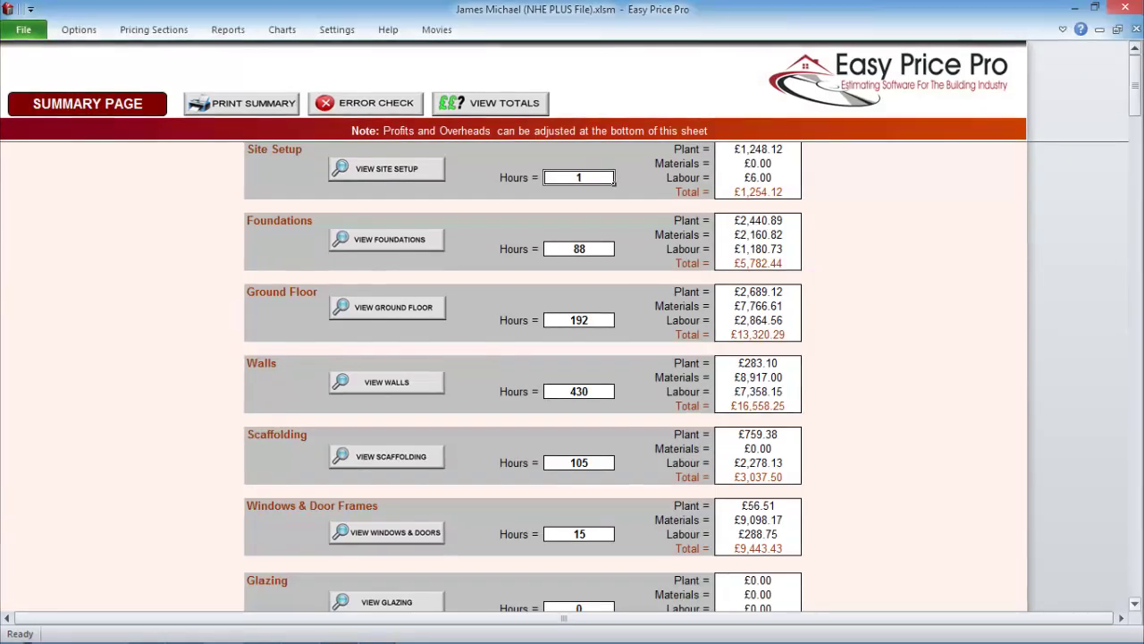
- Scroll down the Summary Page to the Profit Chart and markup margin sliders
scroll(572, 376, down, 5)
scroll(573, 375, down, 3)
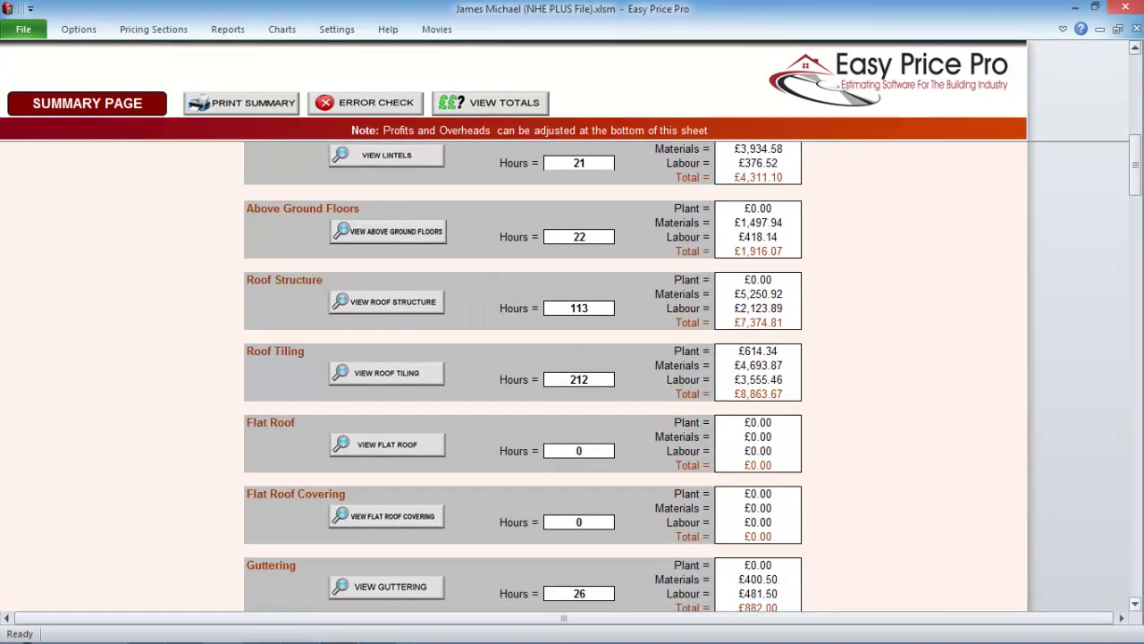
scroll(573, 375, down, 6)
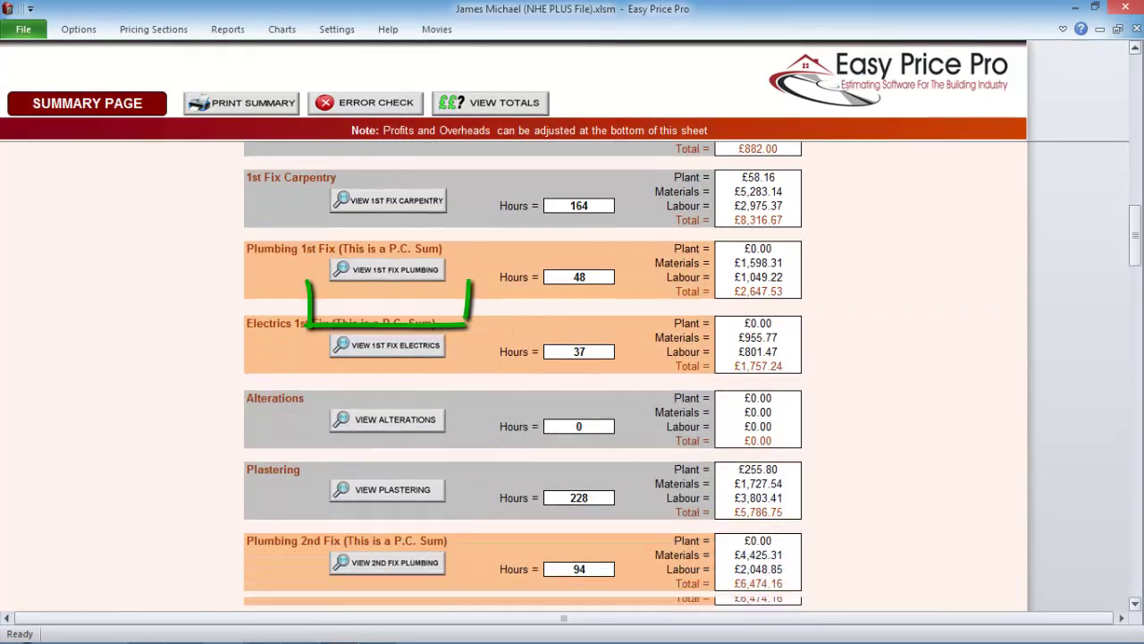
scroll(572, 375, down, 1)
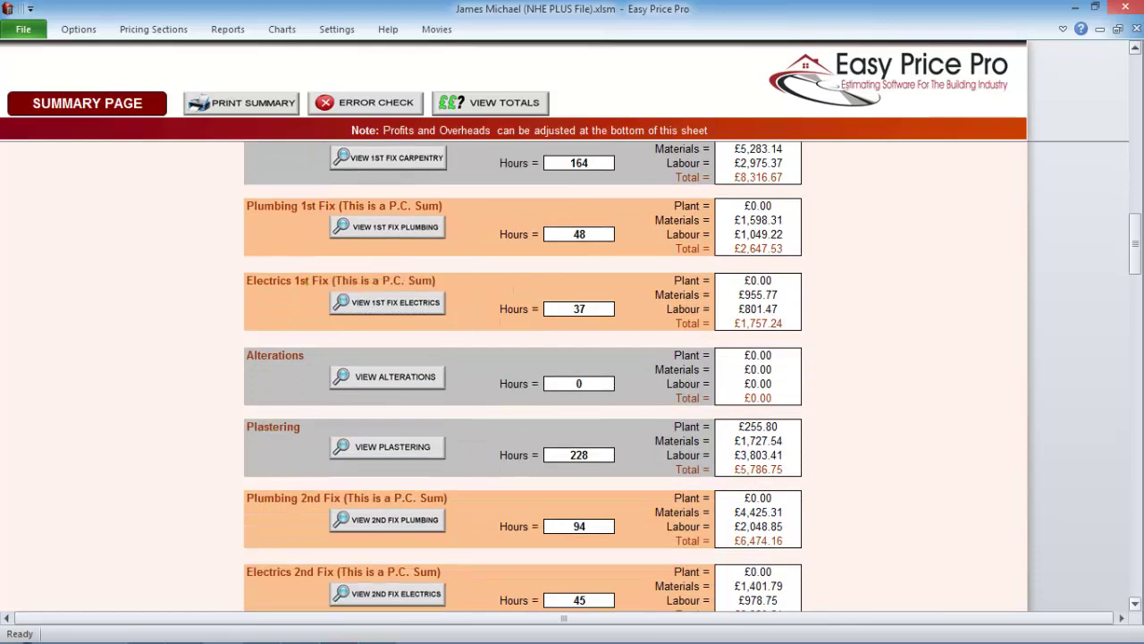
scroll(572, 375, down, 5)
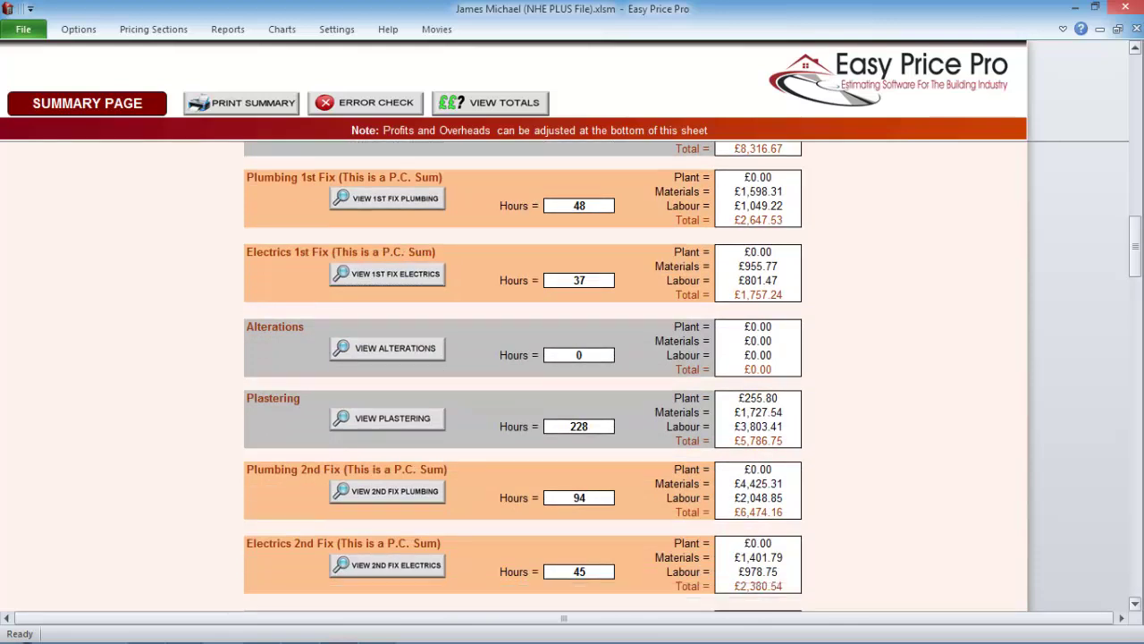
scroll(523, 375, down, 10)
scroll(523, 376, down, 10)
scroll(523, 375, down, 5)
scroll(523, 375, down, 2)
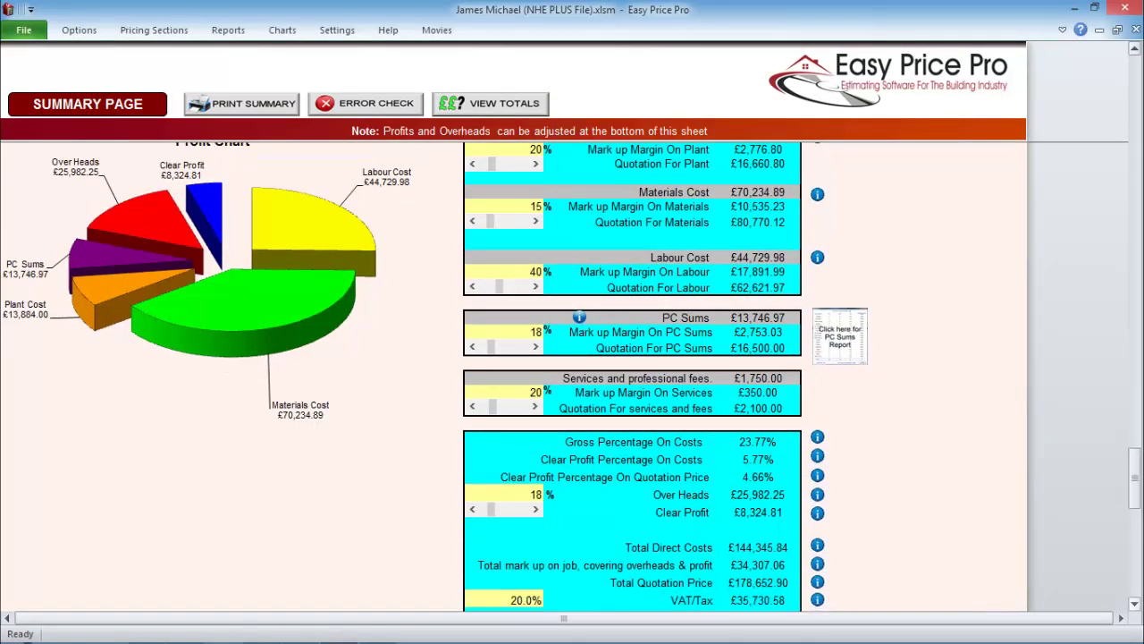
- Set markups to Plant 15%, Labour 43%, PC Sums 10% and Overheads 10%
click(472, 164)
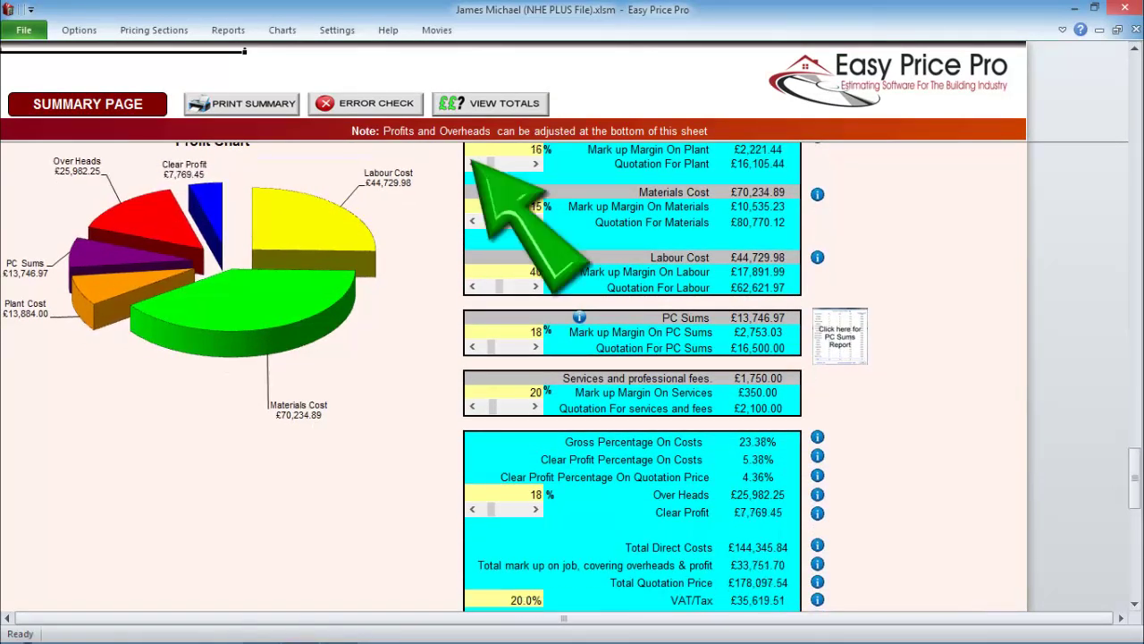
click(536, 286)
click(535, 286)
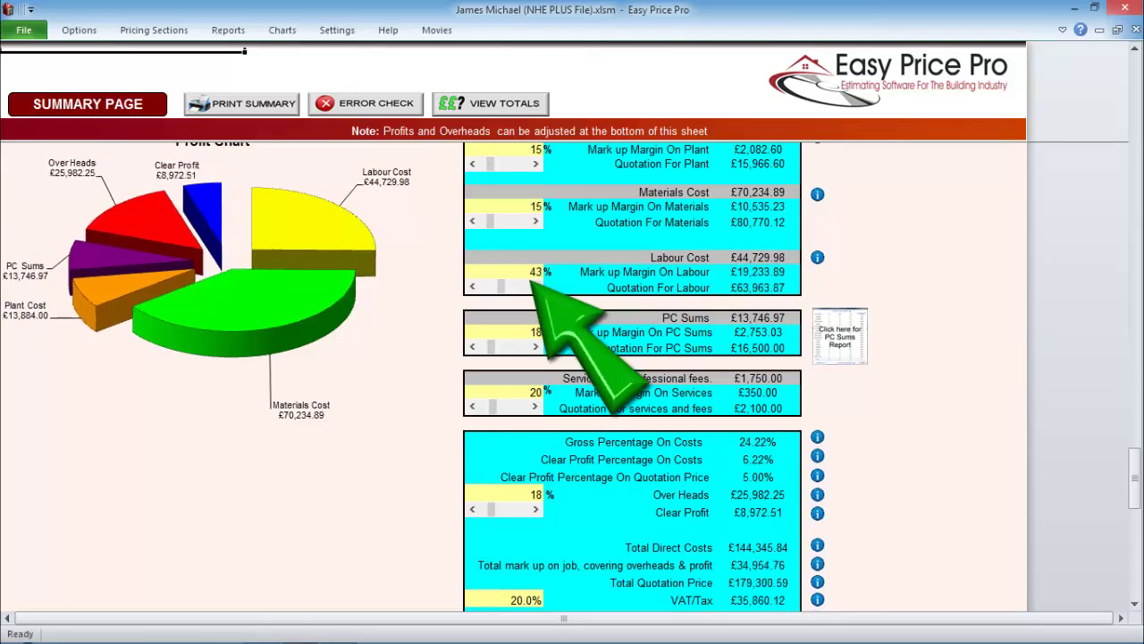
click(535, 286)
click(472, 346)
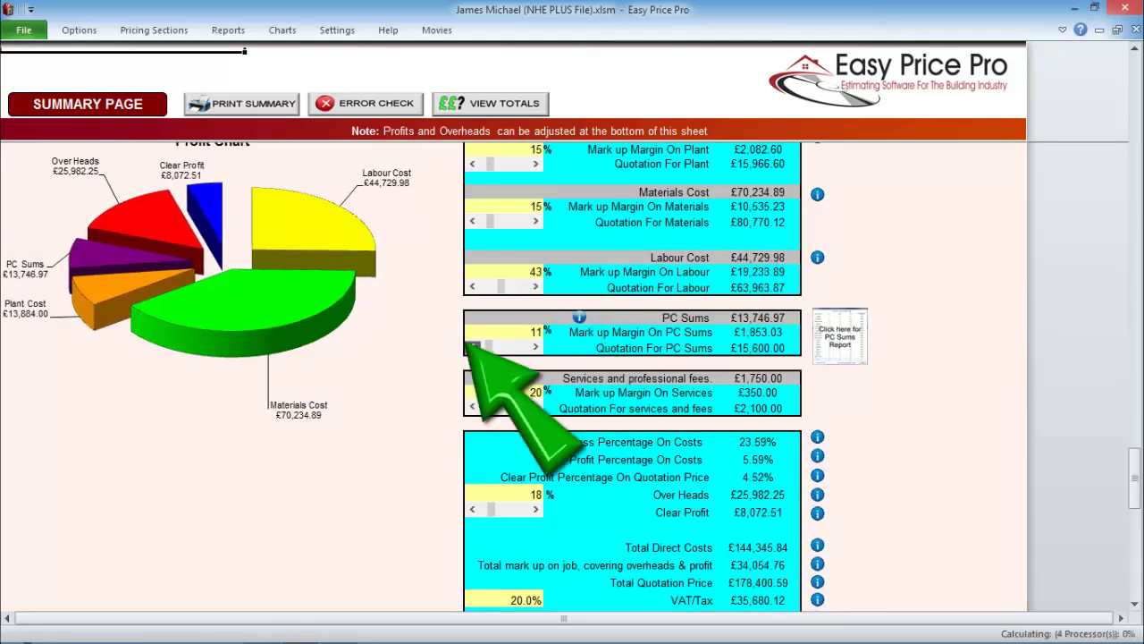
click(472, 508)
click(472, 509)
- Set VAT to 0% and open the Payment Schedule report
scroll(436, 371, down, 2)
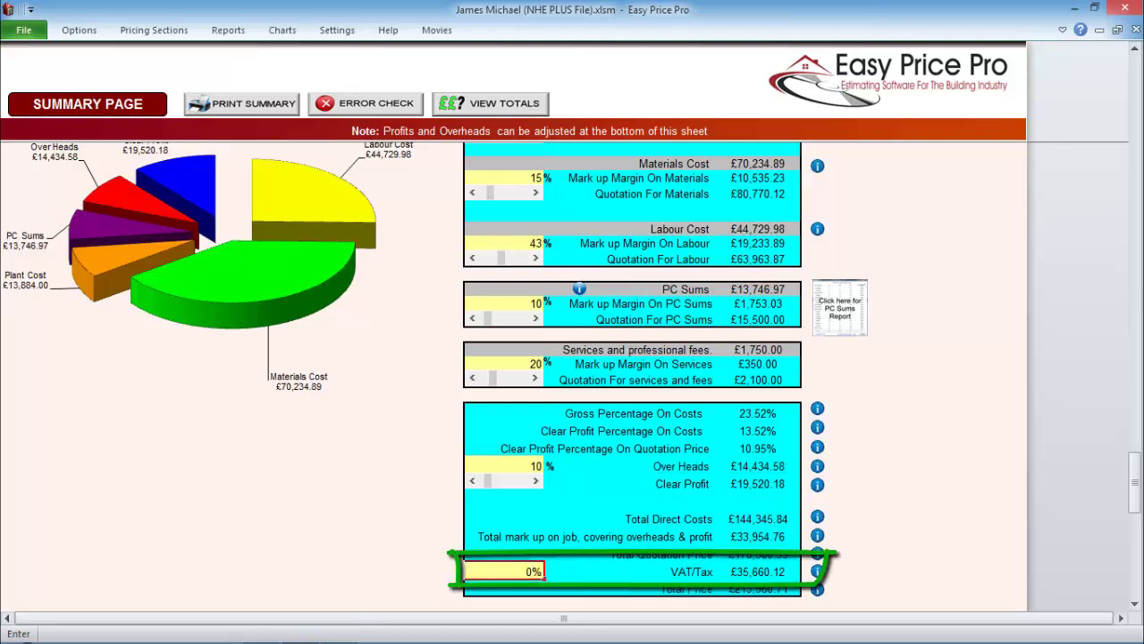
key(Return)
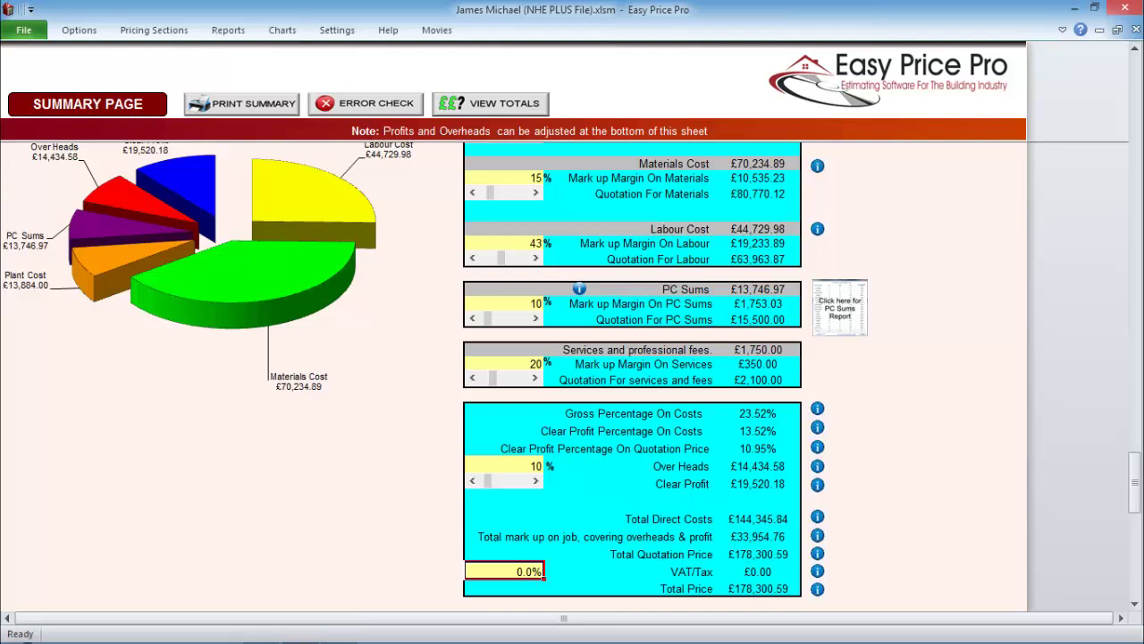
click(228, 30)
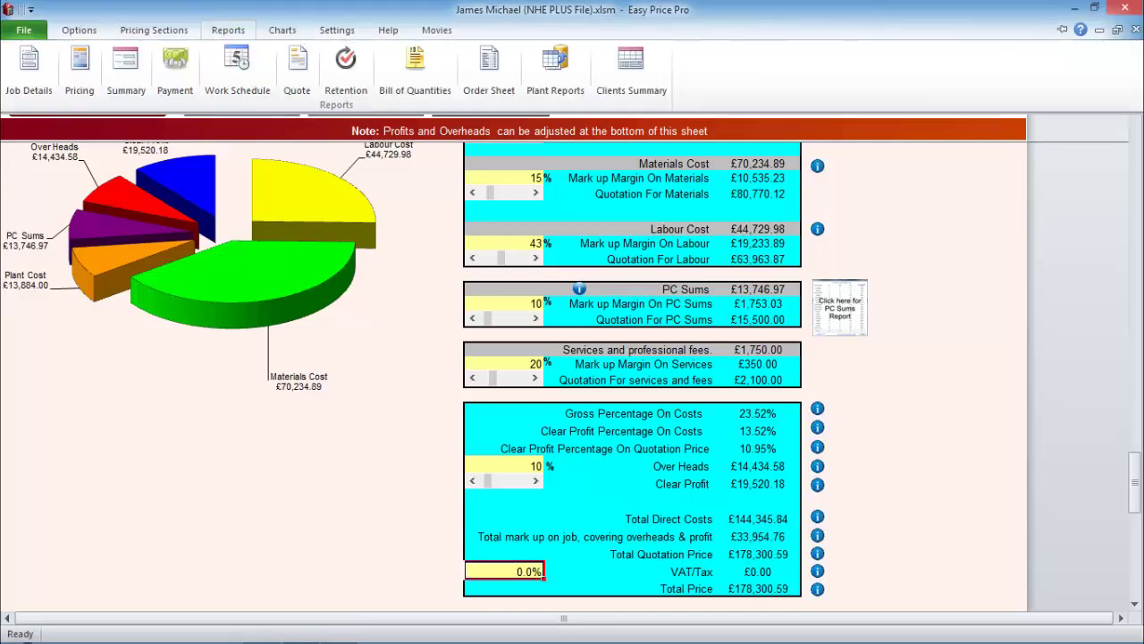
click(175, 69)
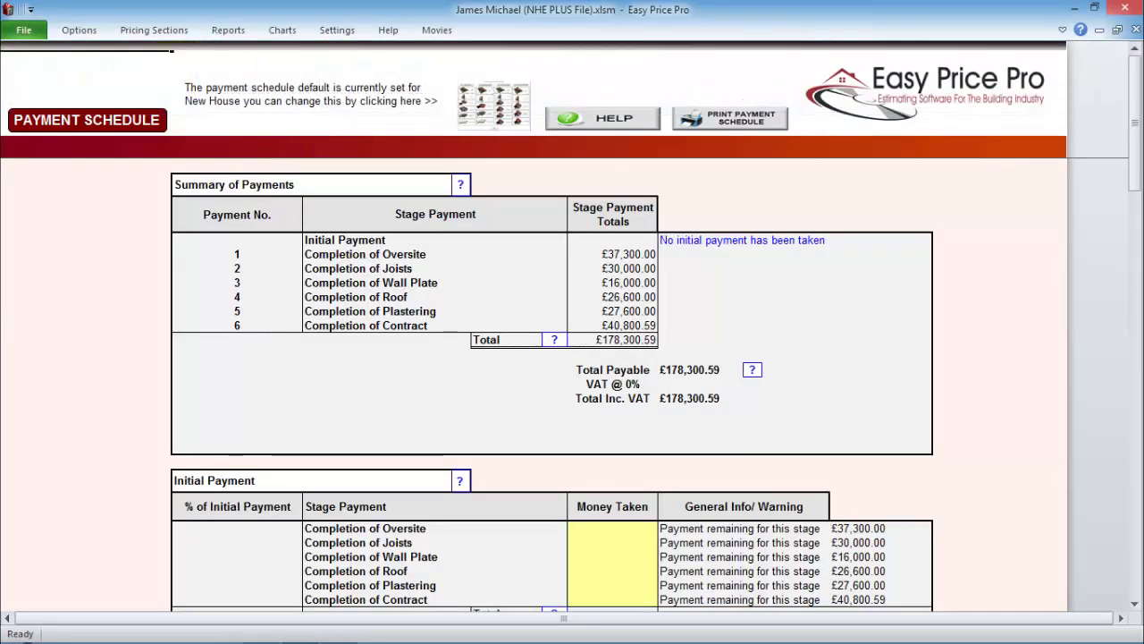
- Check the job type payment stages, then enter £2,000 plastering and £8,000 contract initial payments
click(494, 105)
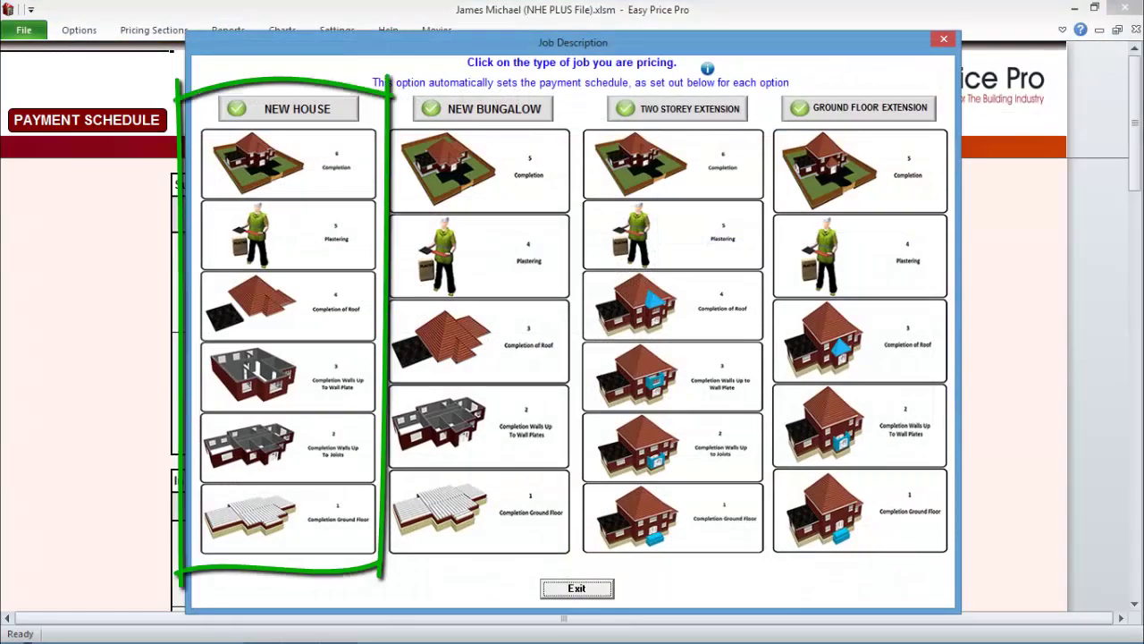
click(576, 588)
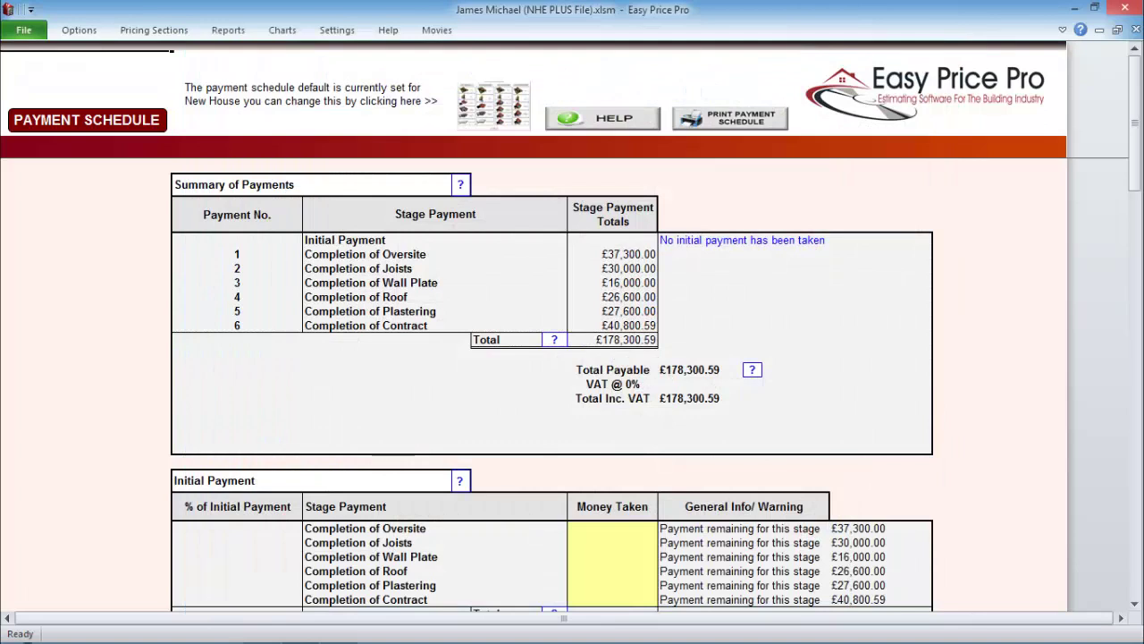
scroll(576, 587, down, 4)
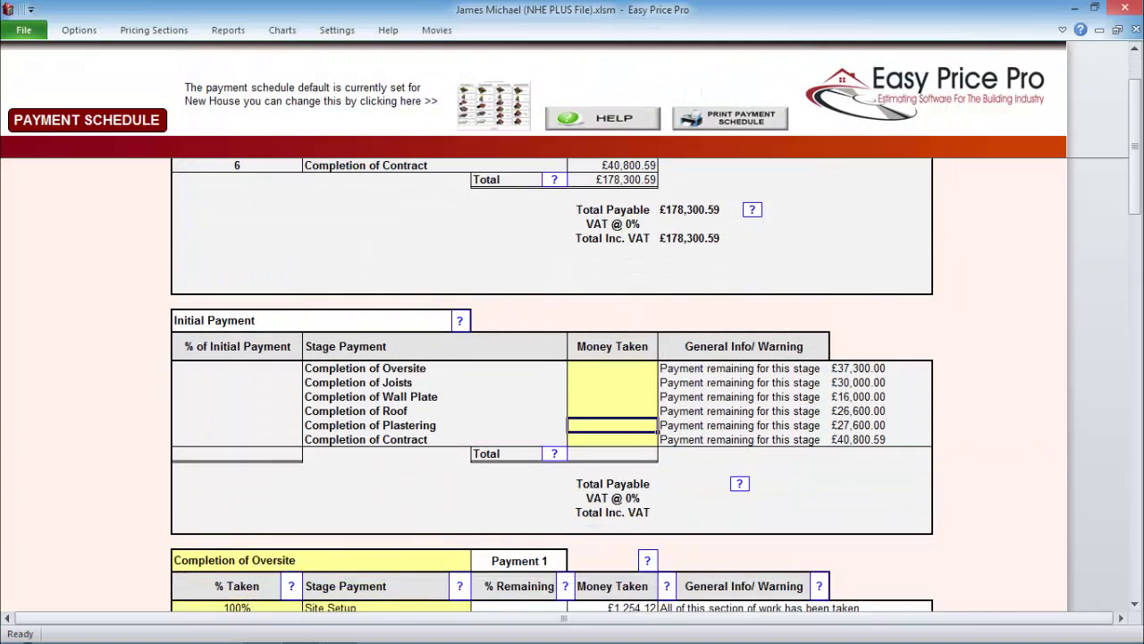
key(Return)
text(8,)
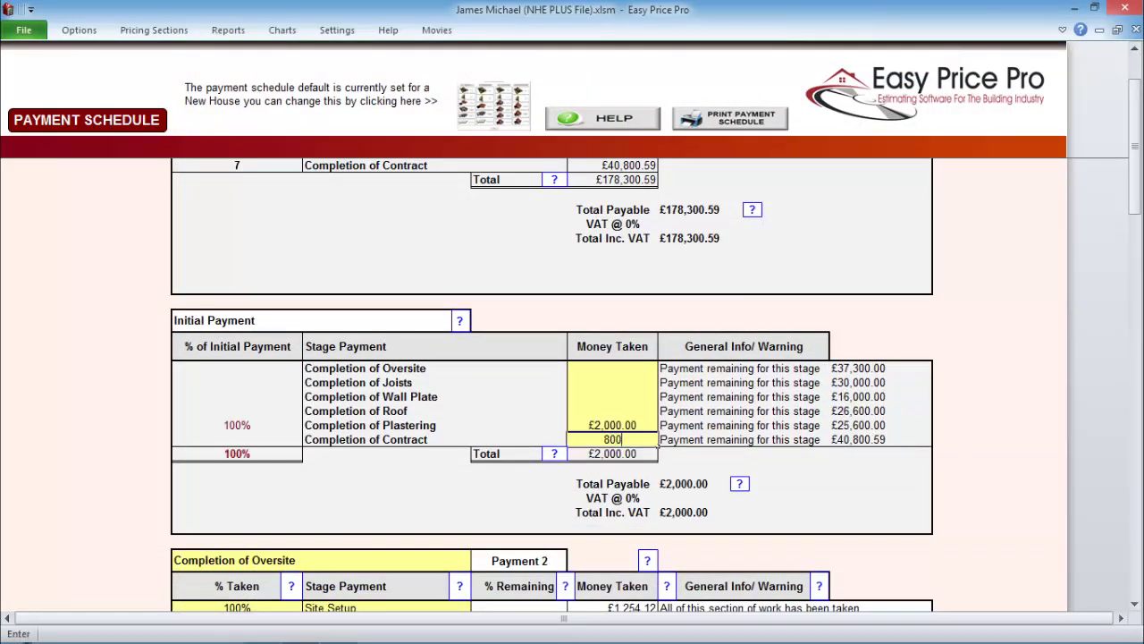
text(000.00)
key(Return)
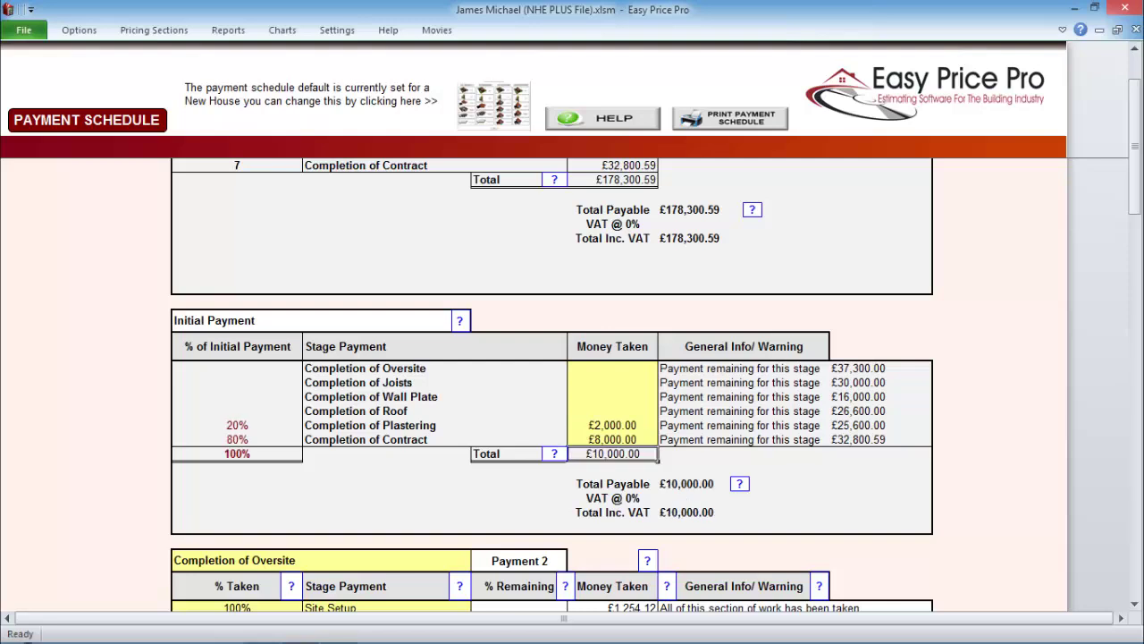
- Try a 2% per-stage retention, clear it again, and open the Work Schedule
click(228, 29)
click(340, 51)
text(2)
key(Return)
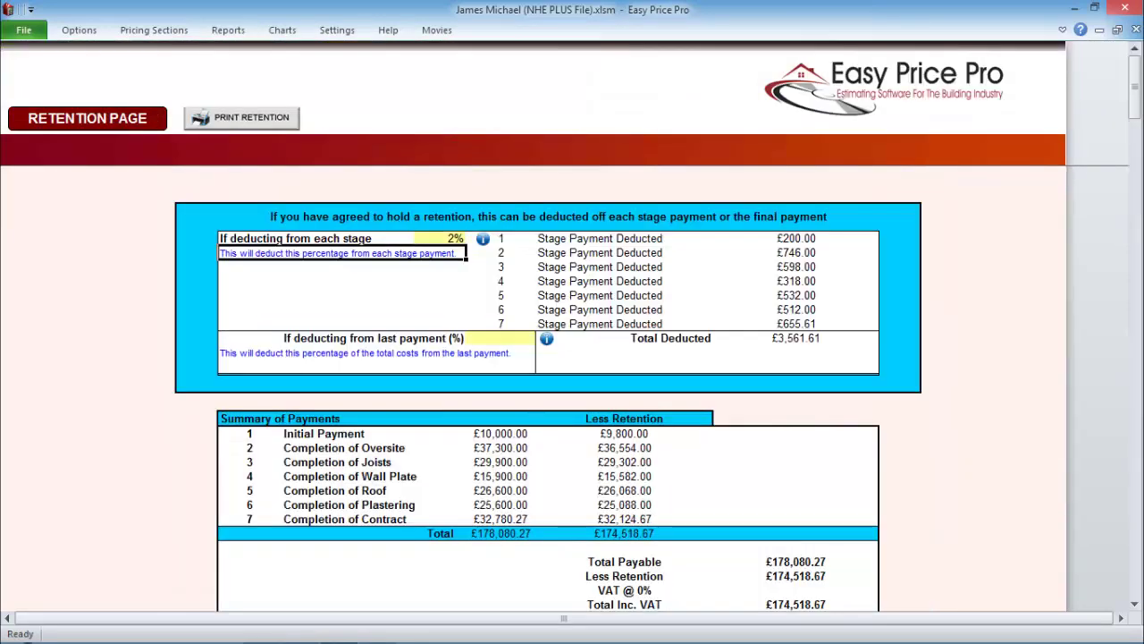
key(Up)
key(Delete)
key(Return)
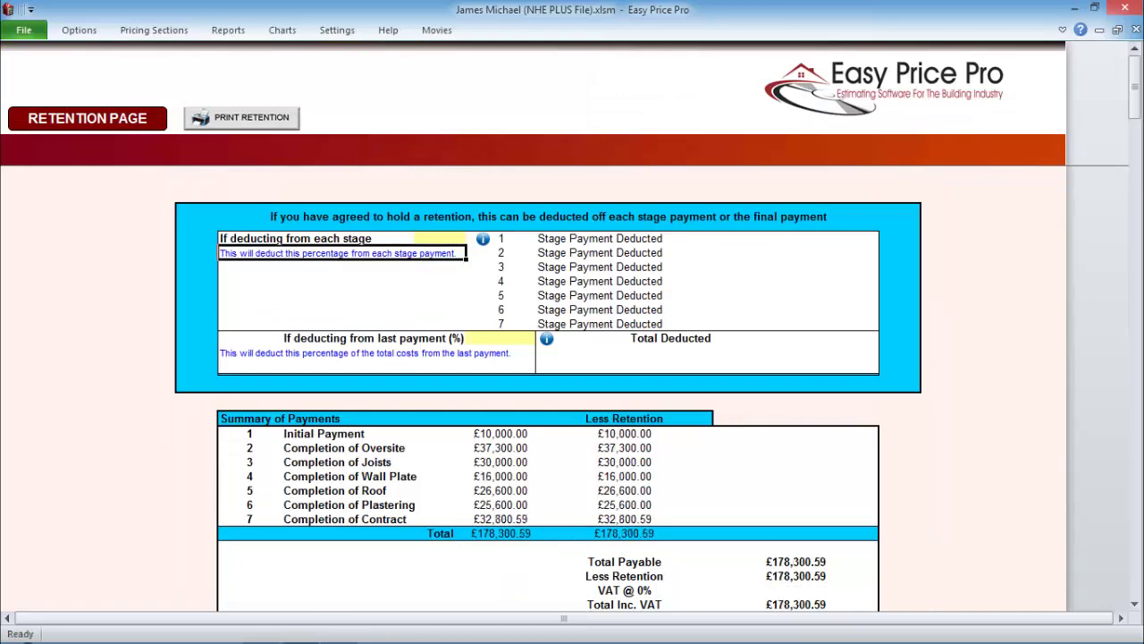
click(228, 29)
click(225, 51)
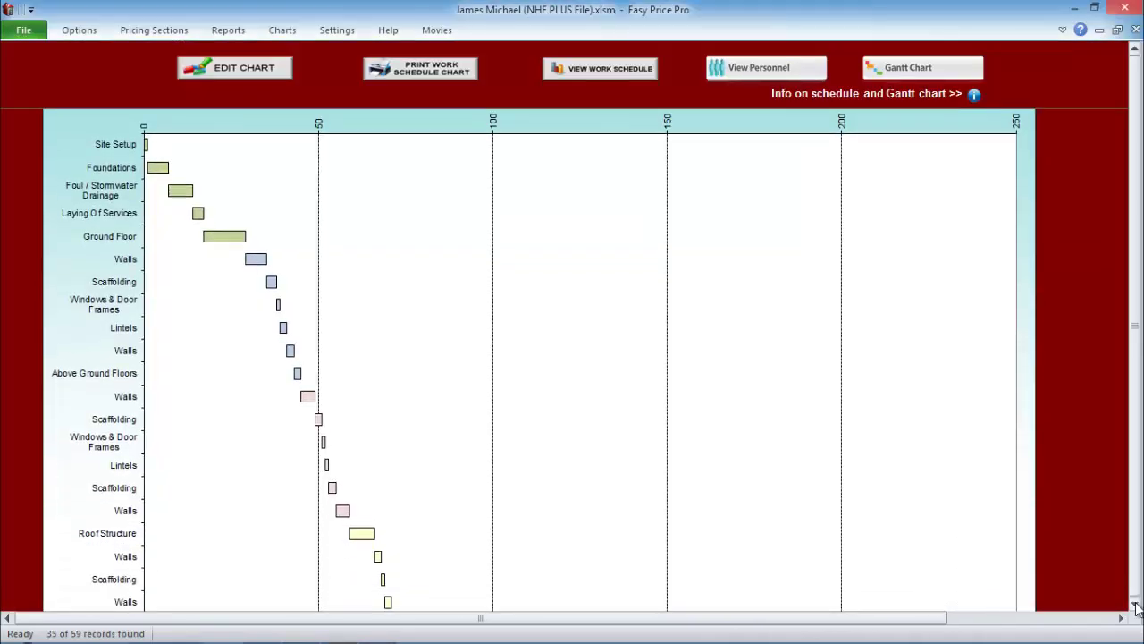
- View the work schedule Gantt chart, then generate and scroll through the Material Order report
click(1136, 606)
click(1137, 606)
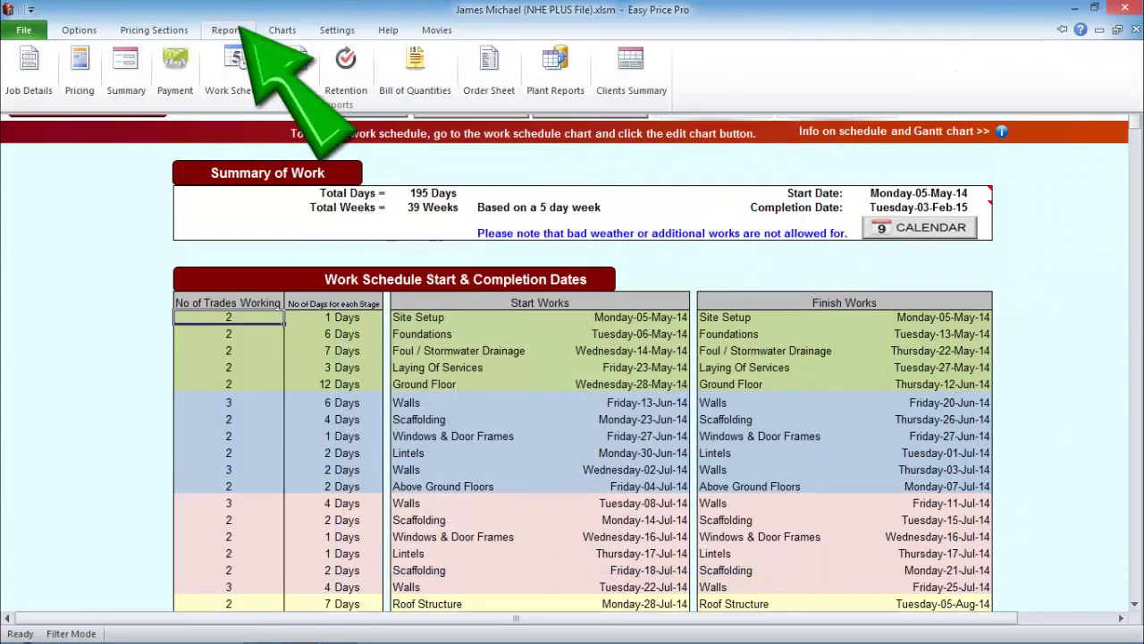
click(489, 72)
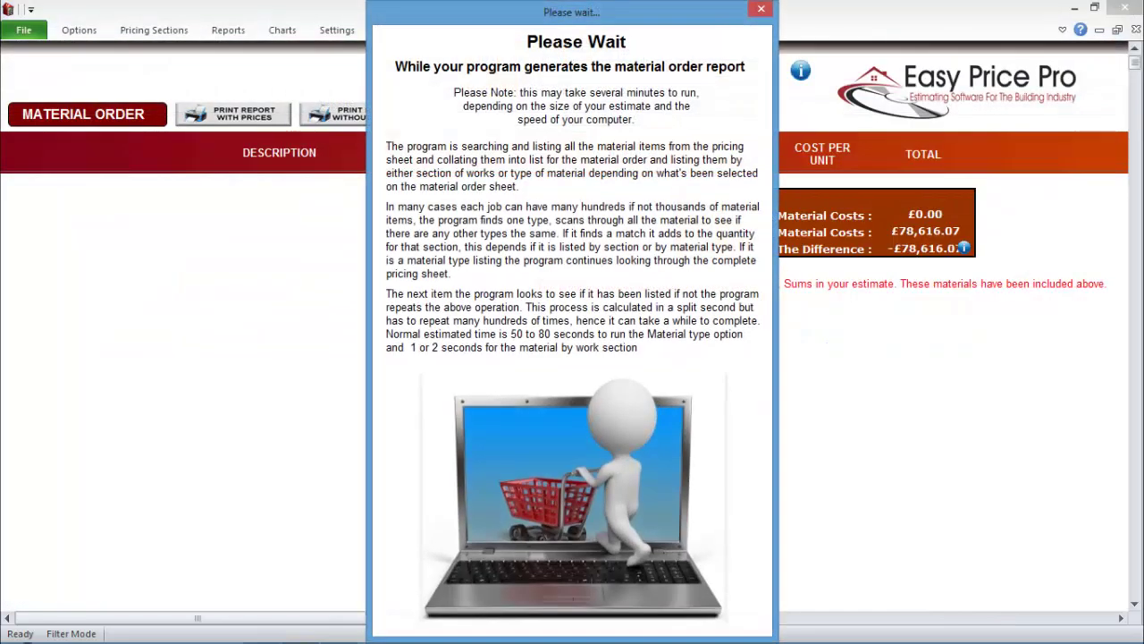
scroll(1135, 605, down, 1)
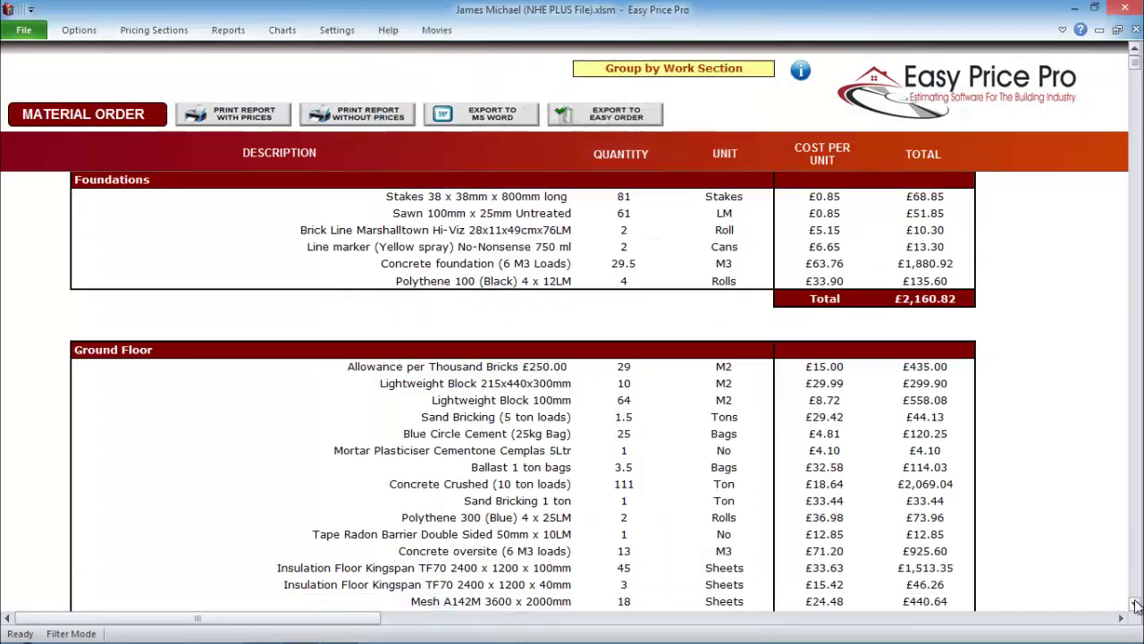
scroll(1135, 605, down, 12)
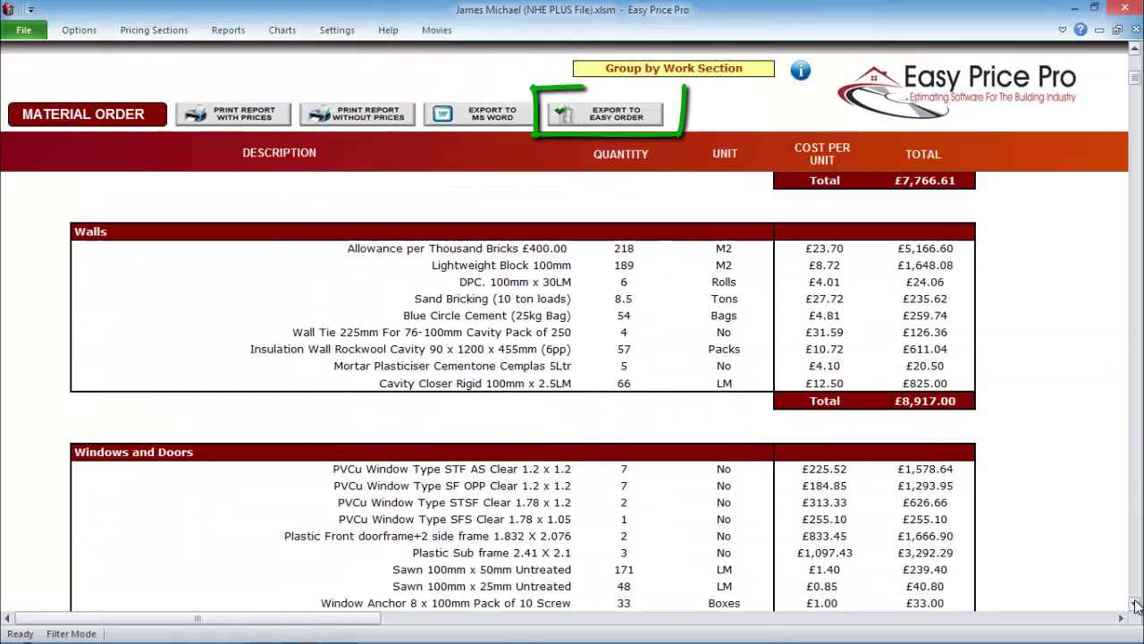
scroll(1135, 605, down, 10)
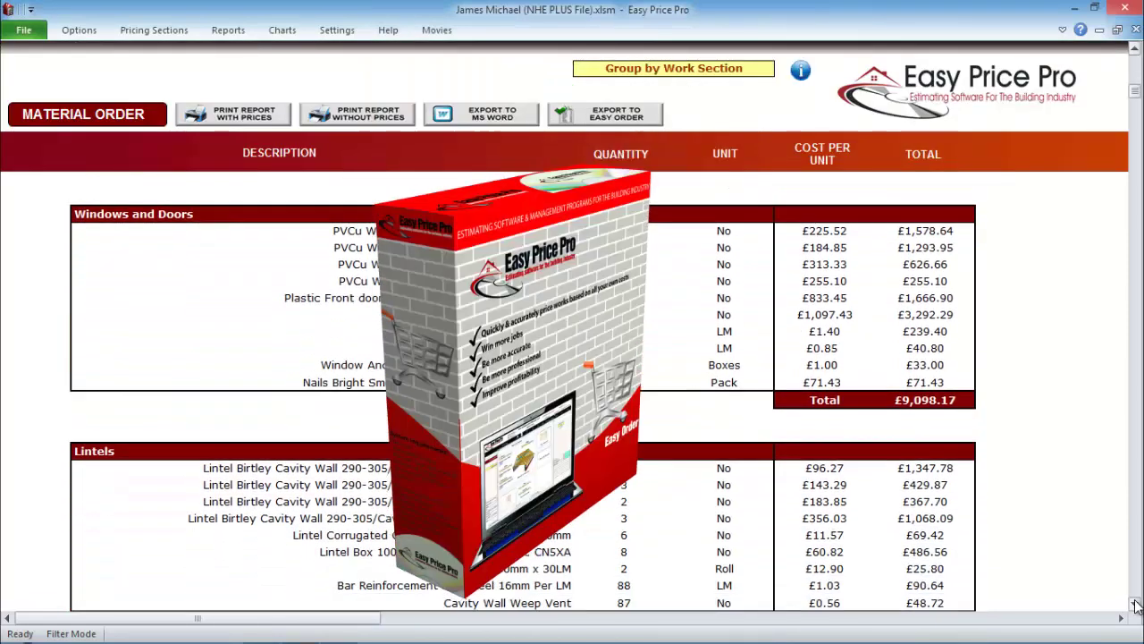
scroll(1135, 605, down, 7)
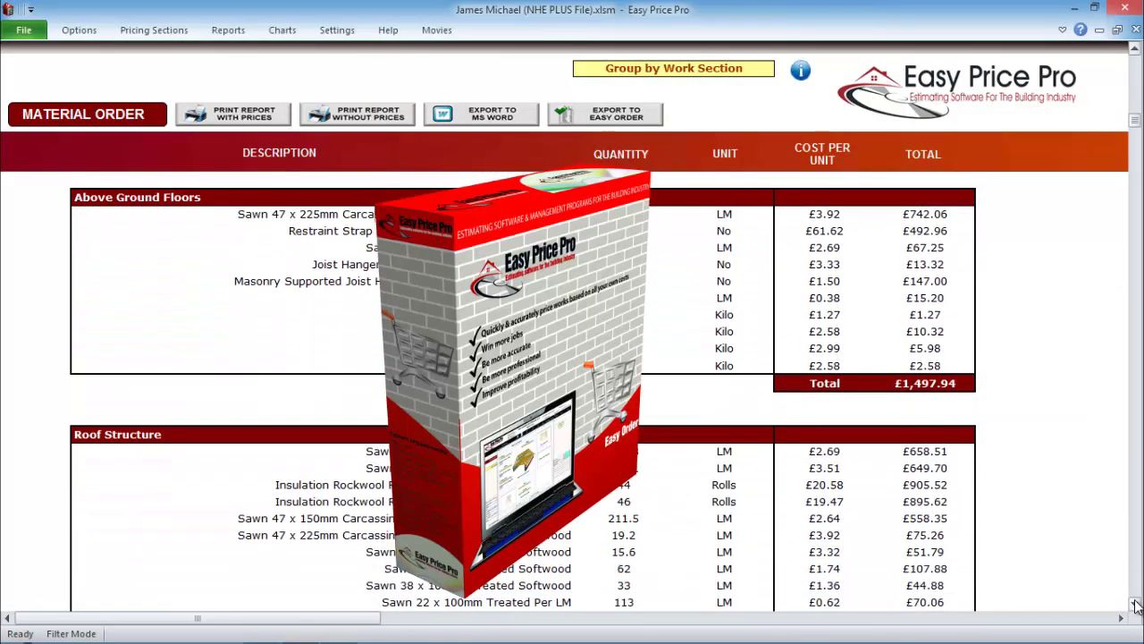
scroll(1136, 605, down, 5)
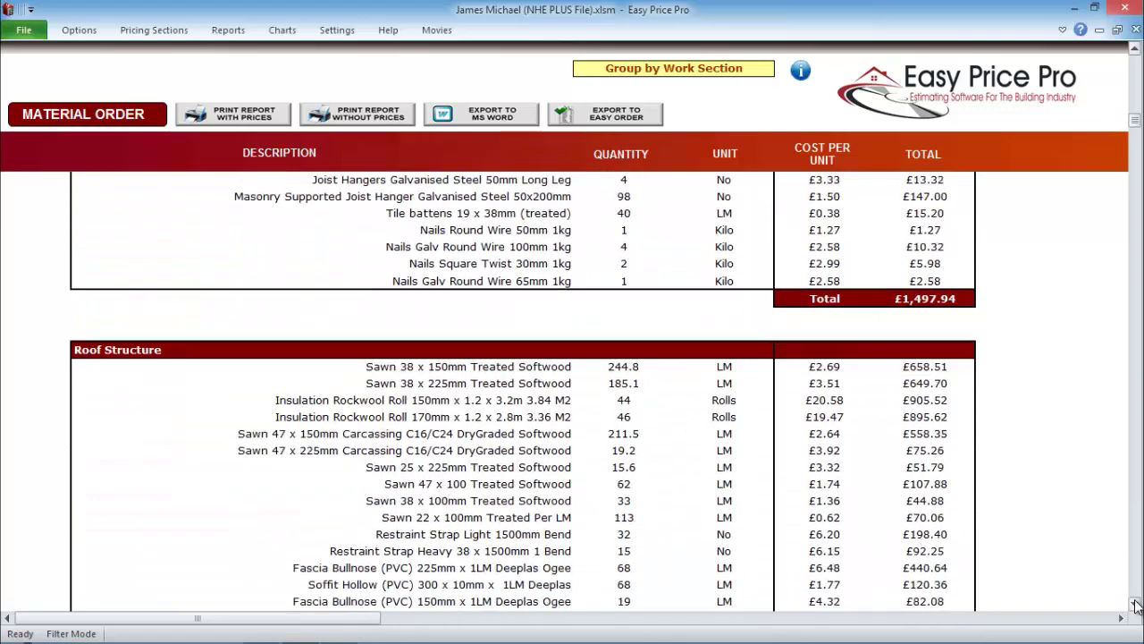
click(232, 32)
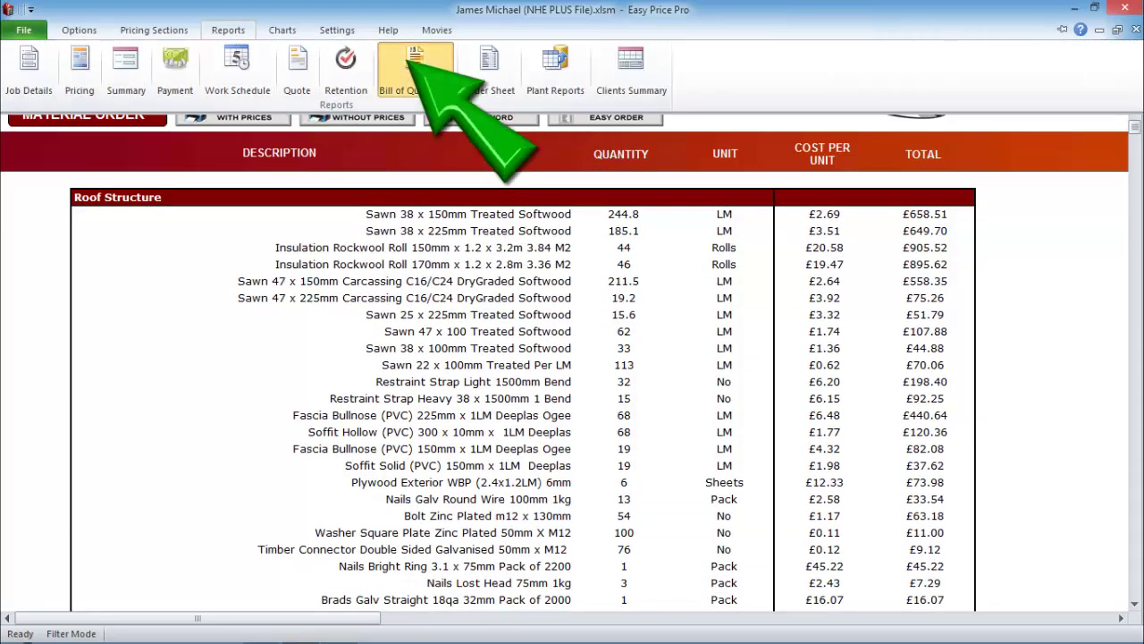
- Generate the Bill of Quantities report
click(404, 71)
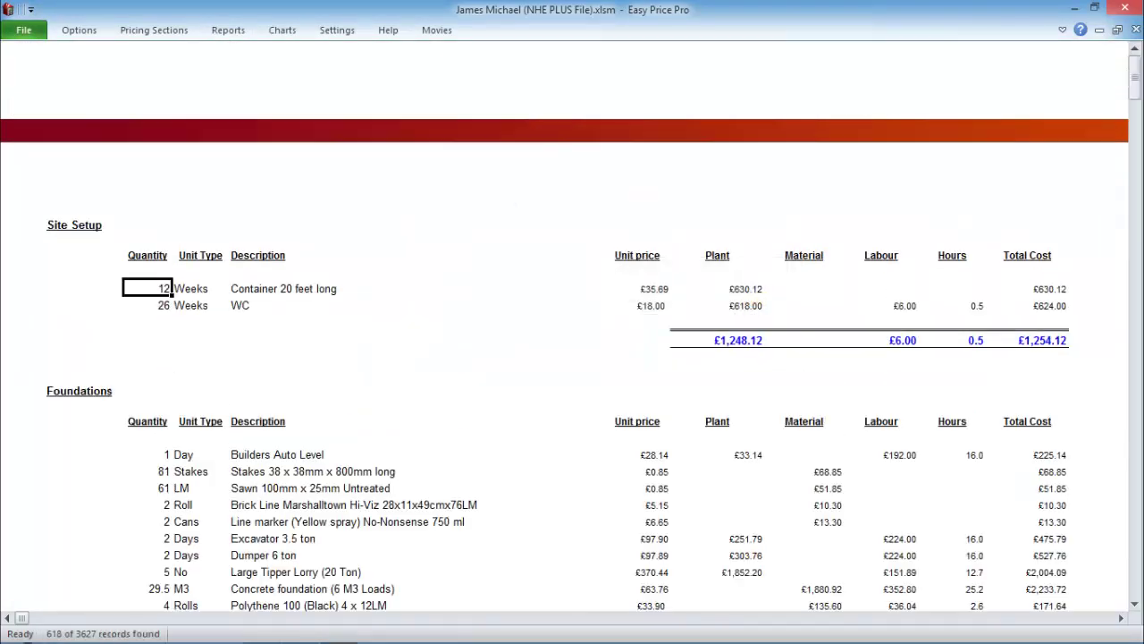
click(228, 30)
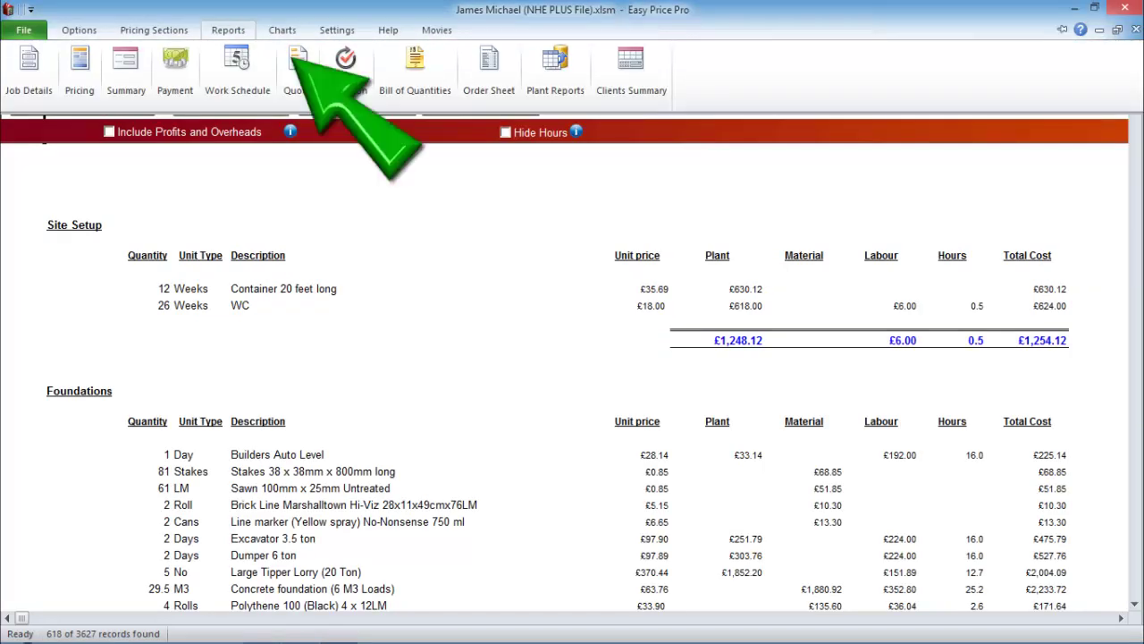
- Re-write the quote from the estimate and scroll through it to the £178,300.59 total
click(298, 67)
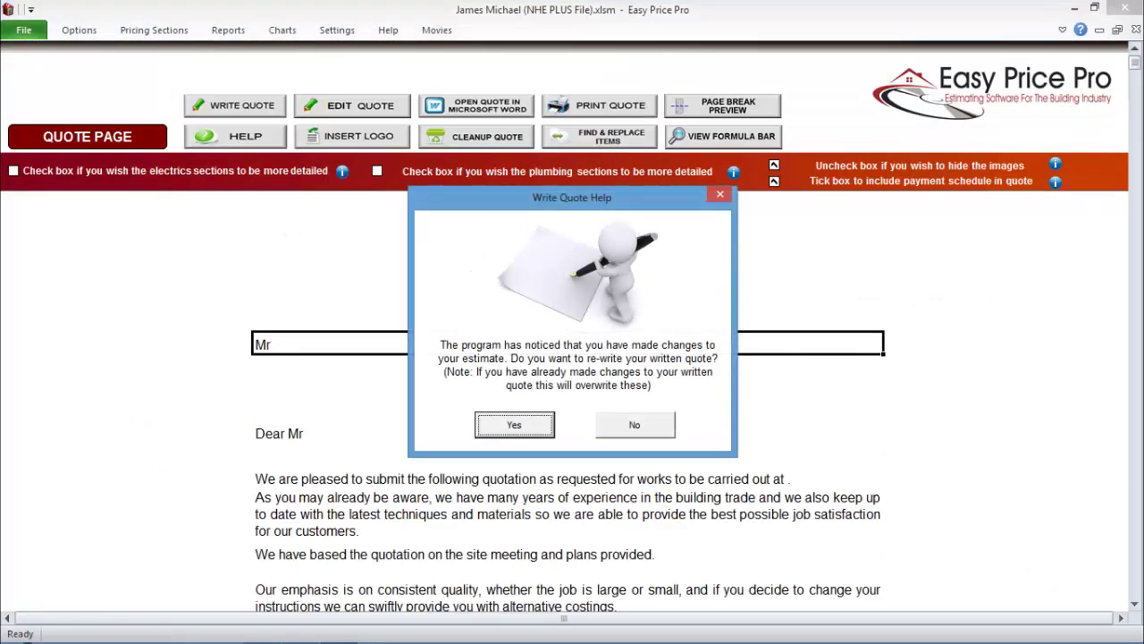
key(Return)
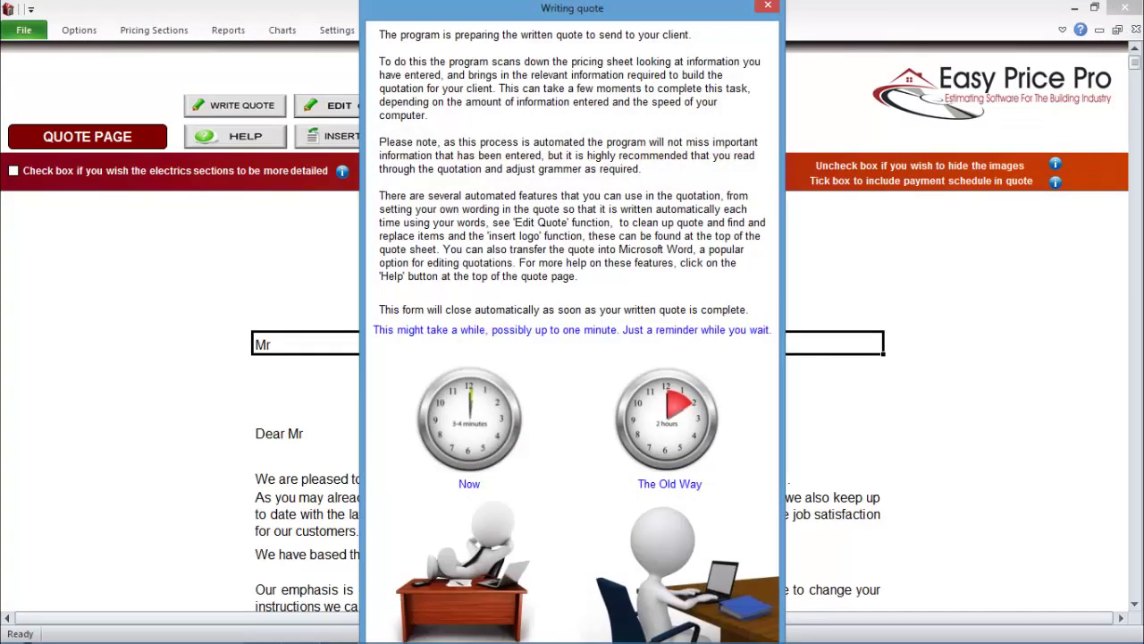
scroll(1137, 606, down, 10)
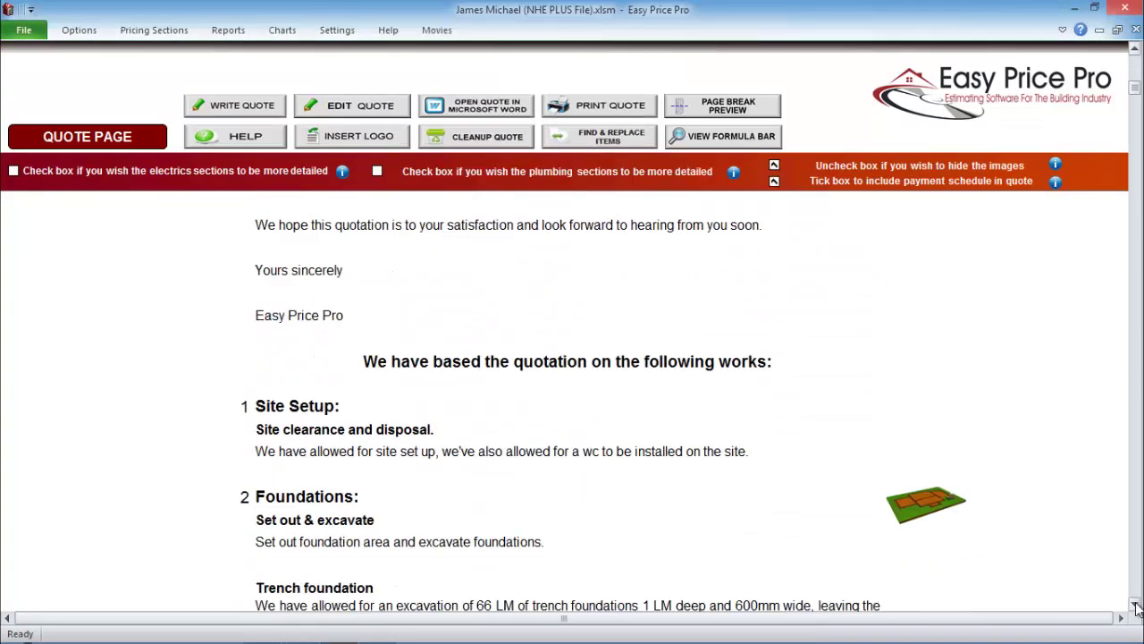
scroll(1137, 606, down, 5)
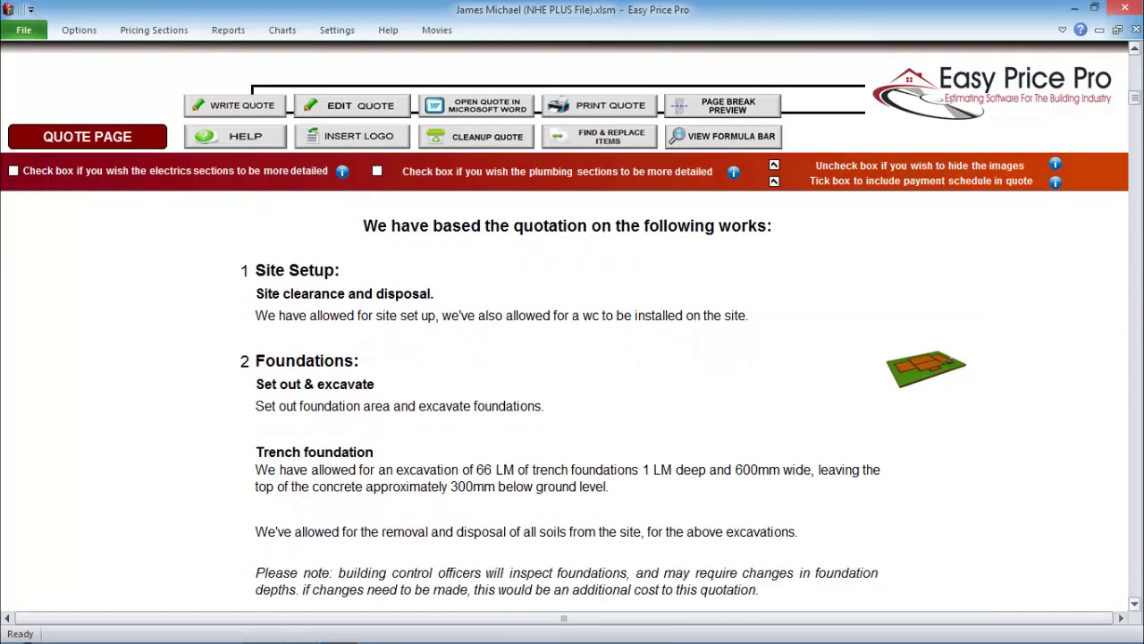
scroll(572, 403, down, 10)
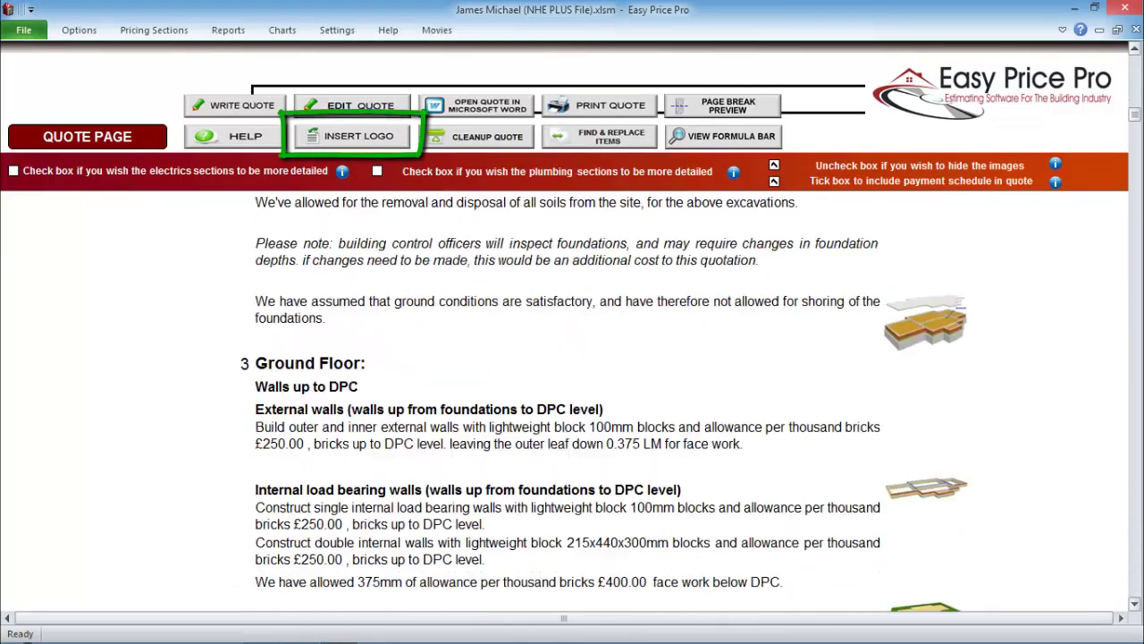
scroll(573, 402, down, 9)
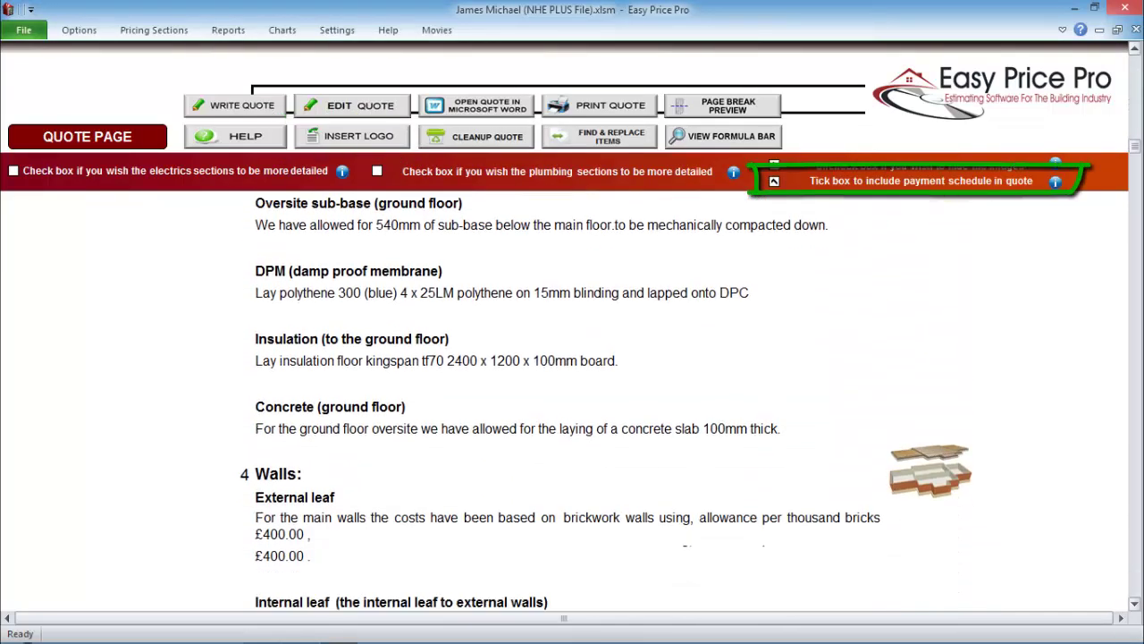
scroll(572, 402, down, 5)
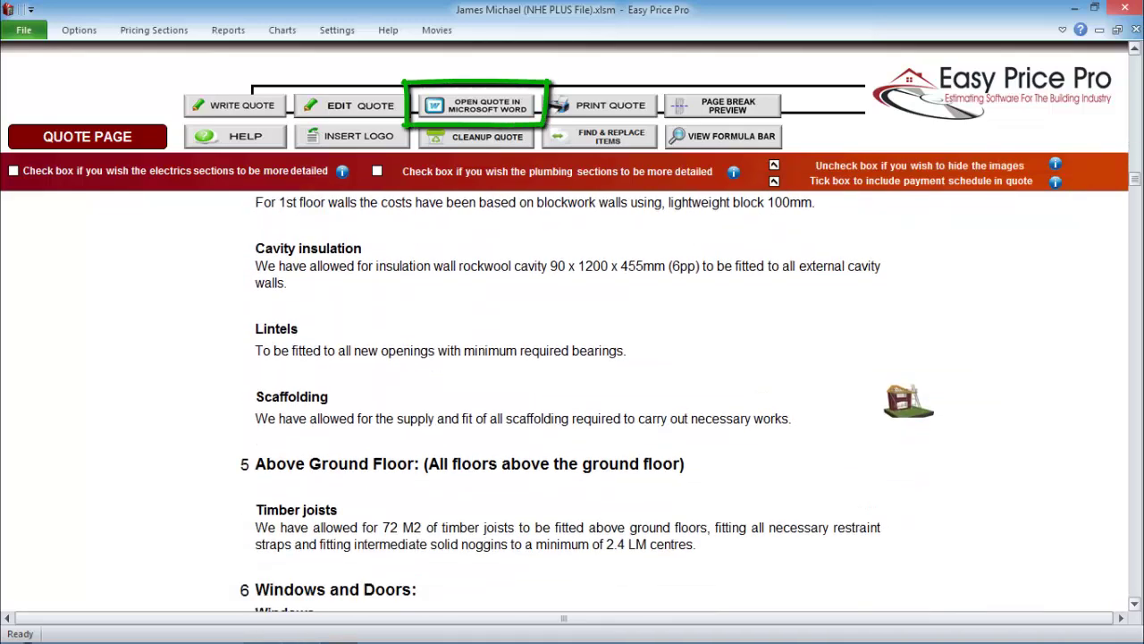
scroll(572, 402, down, 18)
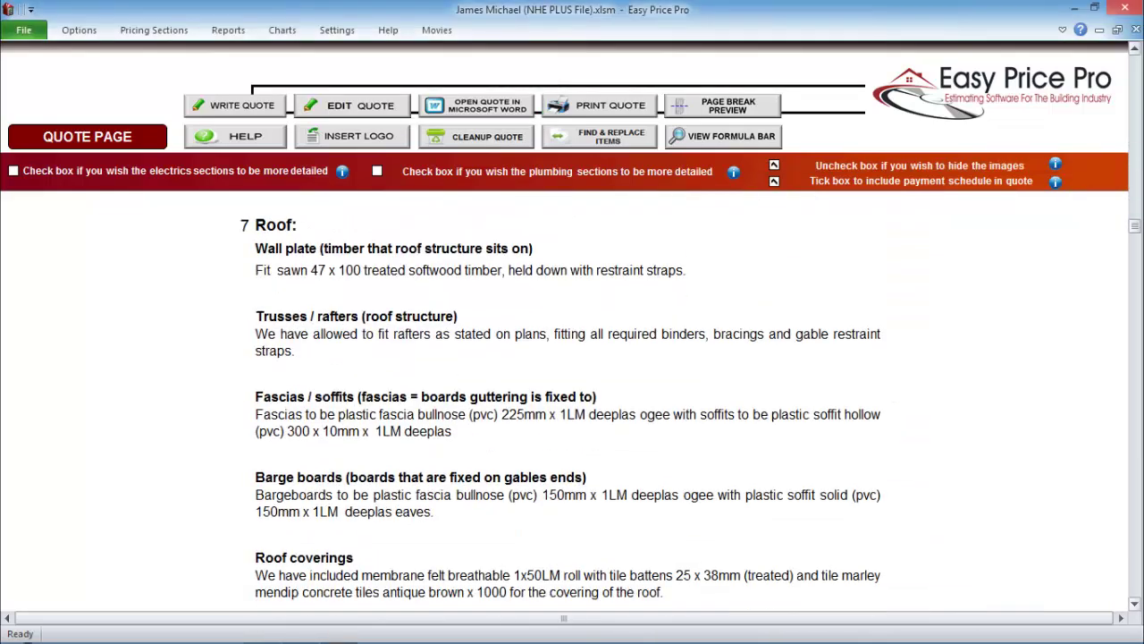
scroll(572, 402, down, 8)
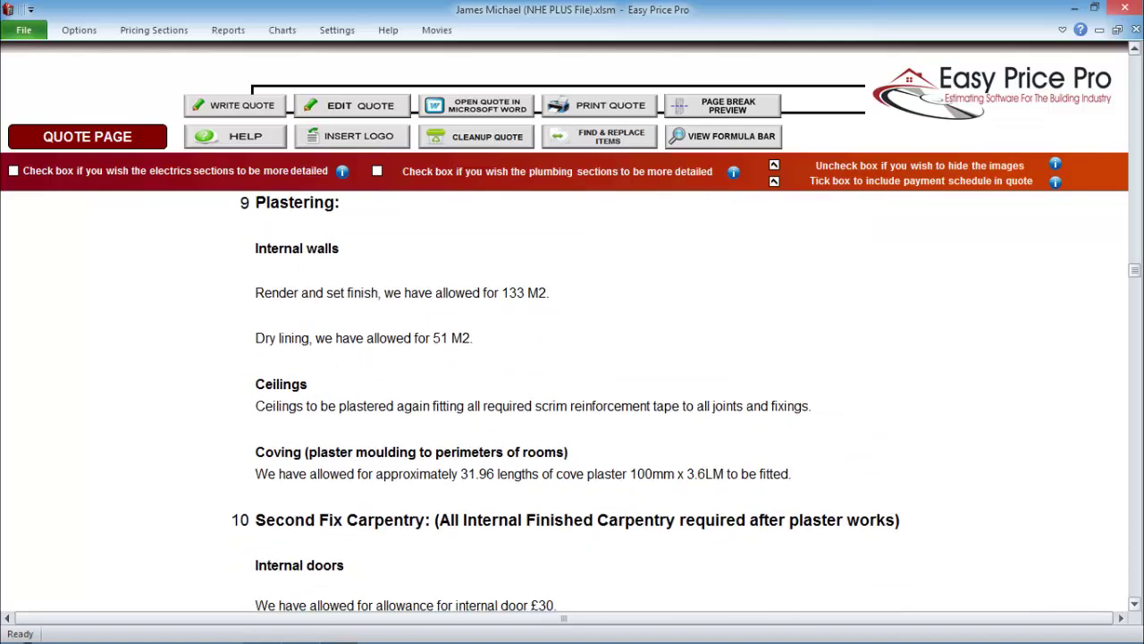
scroll(572, 402, down, 10)
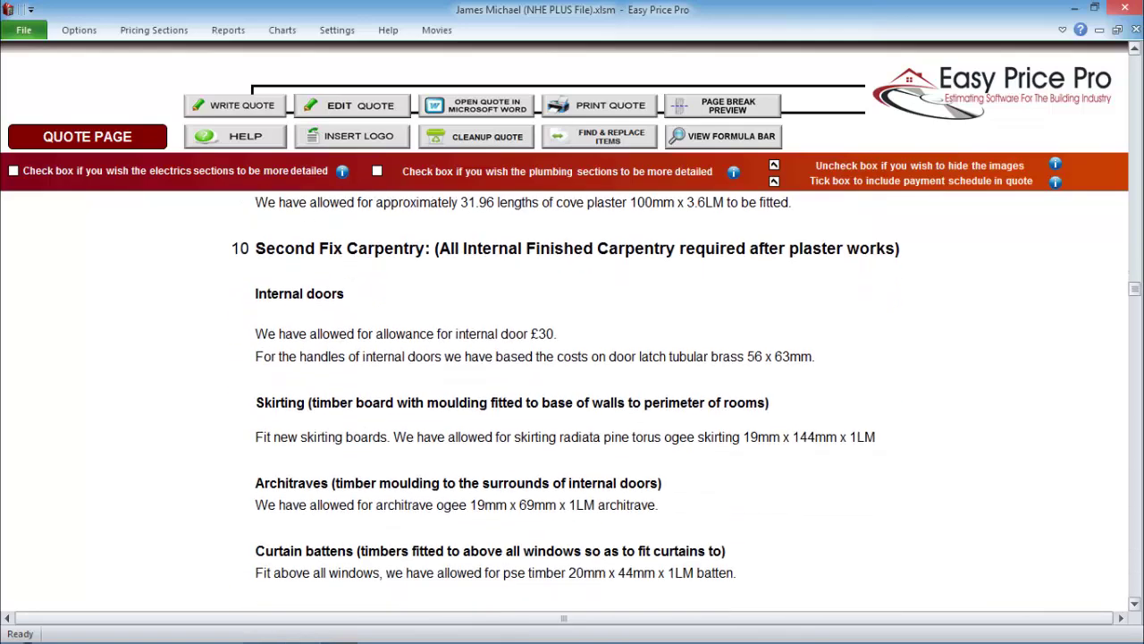
scroll(572, 403, down, 10)
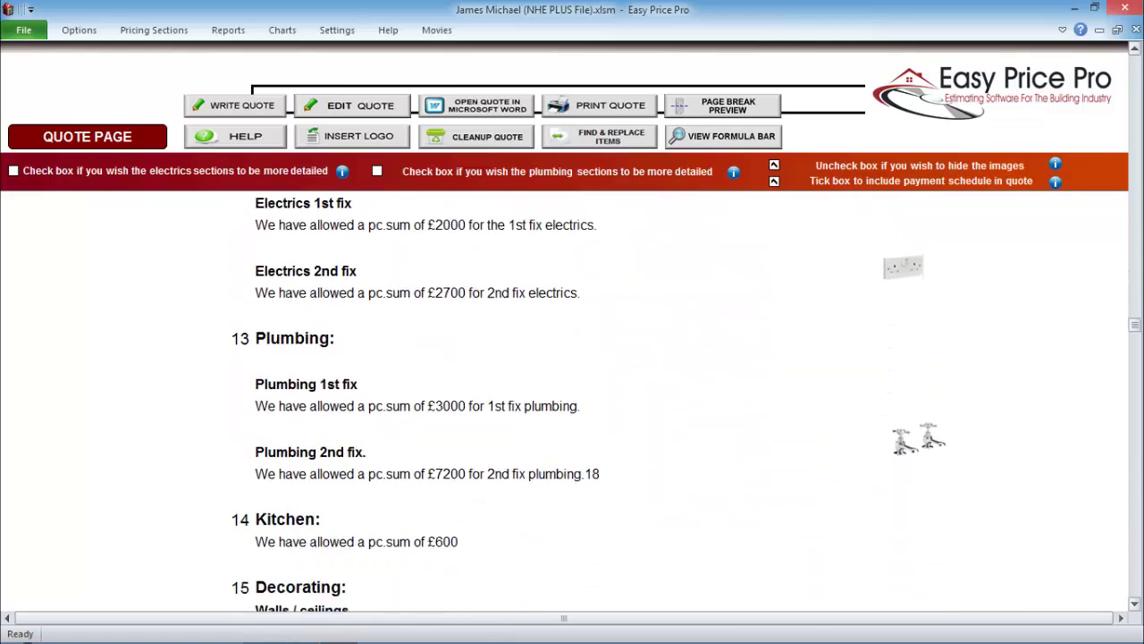
scroll(572, 402, down, 10)
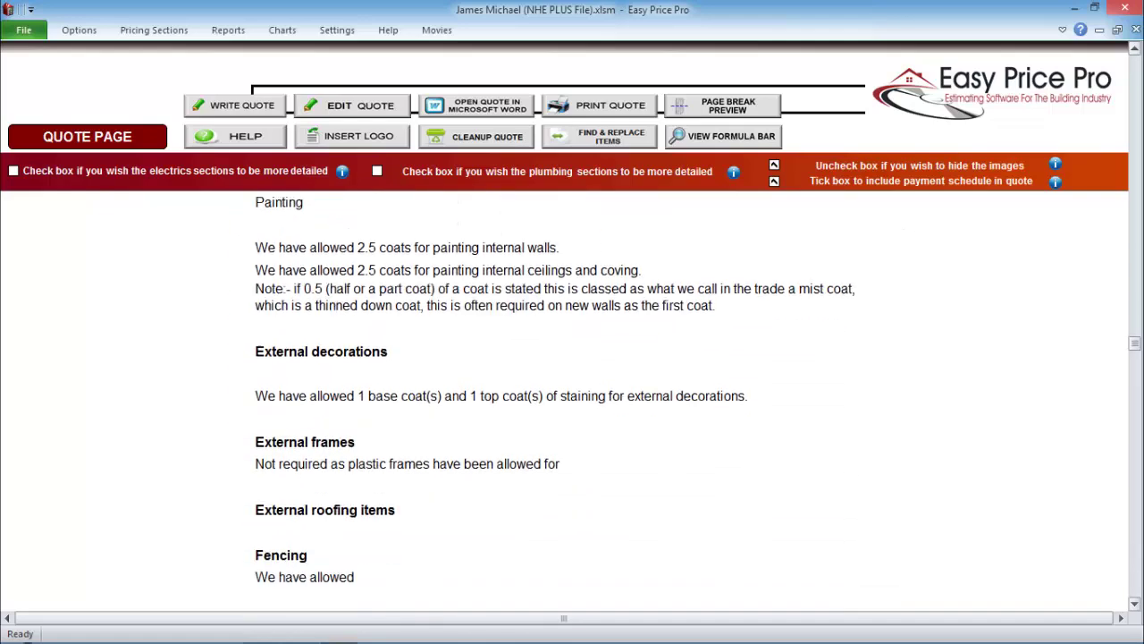
scroll(572, 402, down, 9)
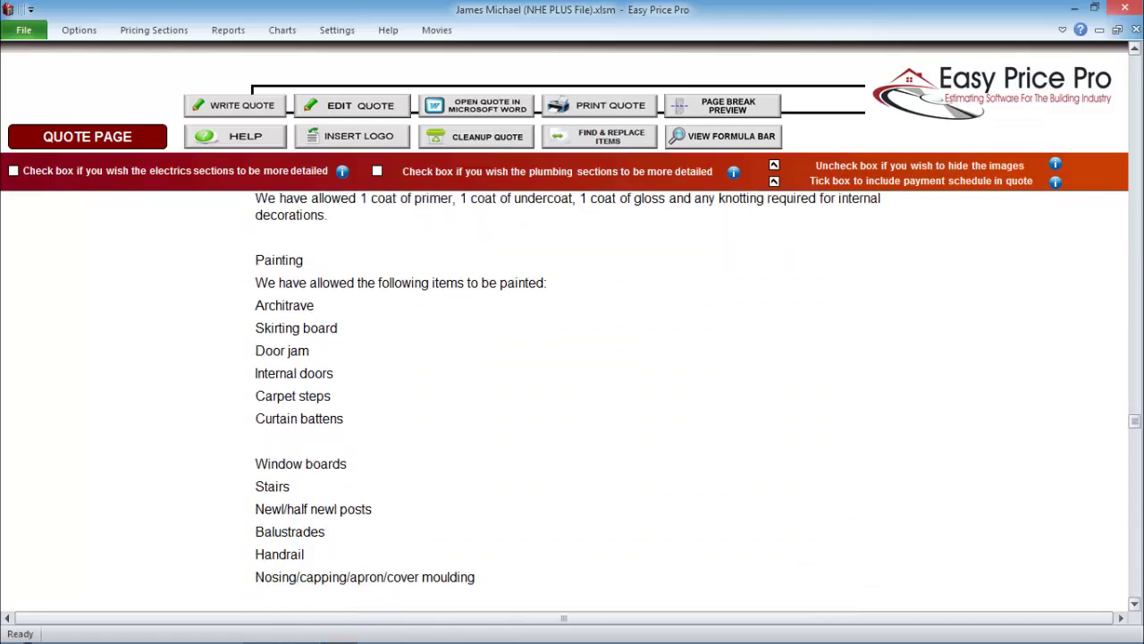
scroll(572, 402, down, 14)
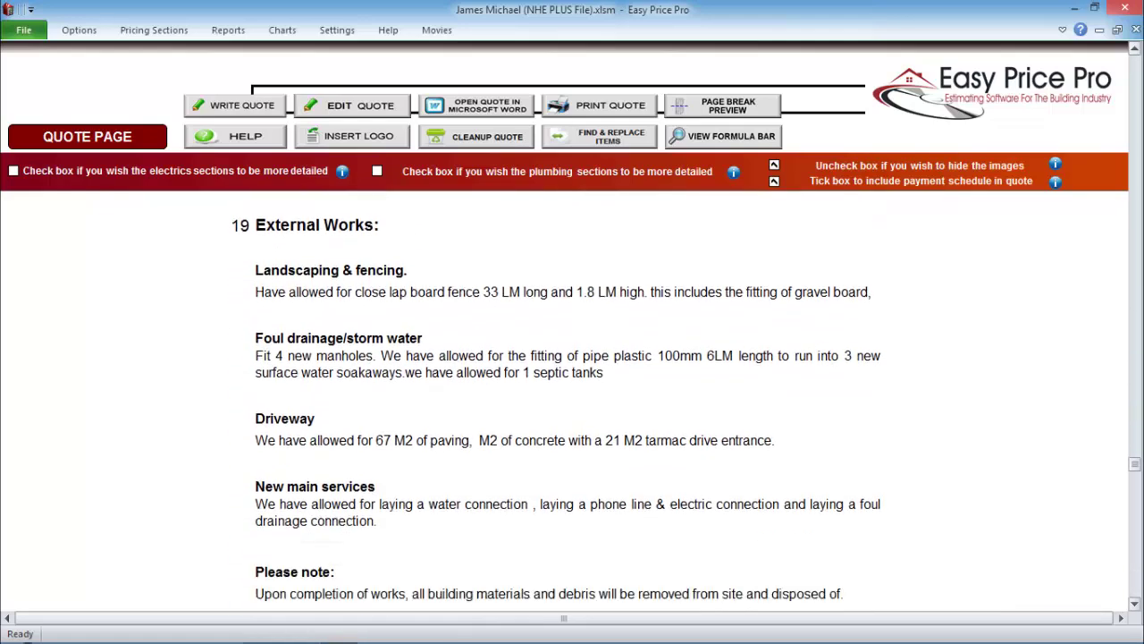
scroll(572, 402, down, 5)
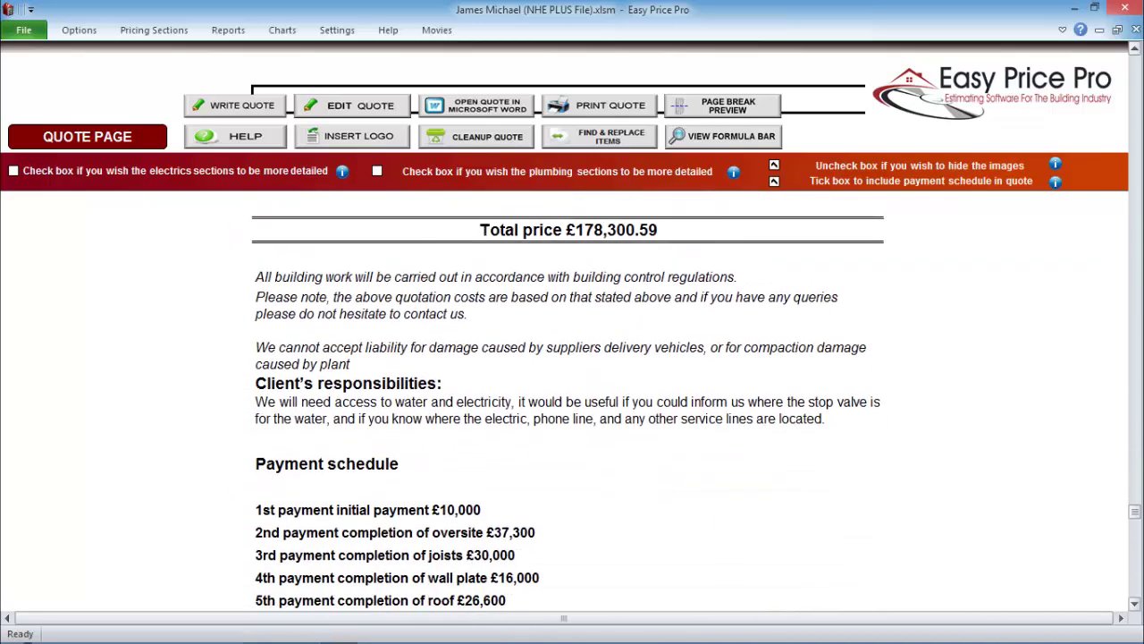
click(228, 29)
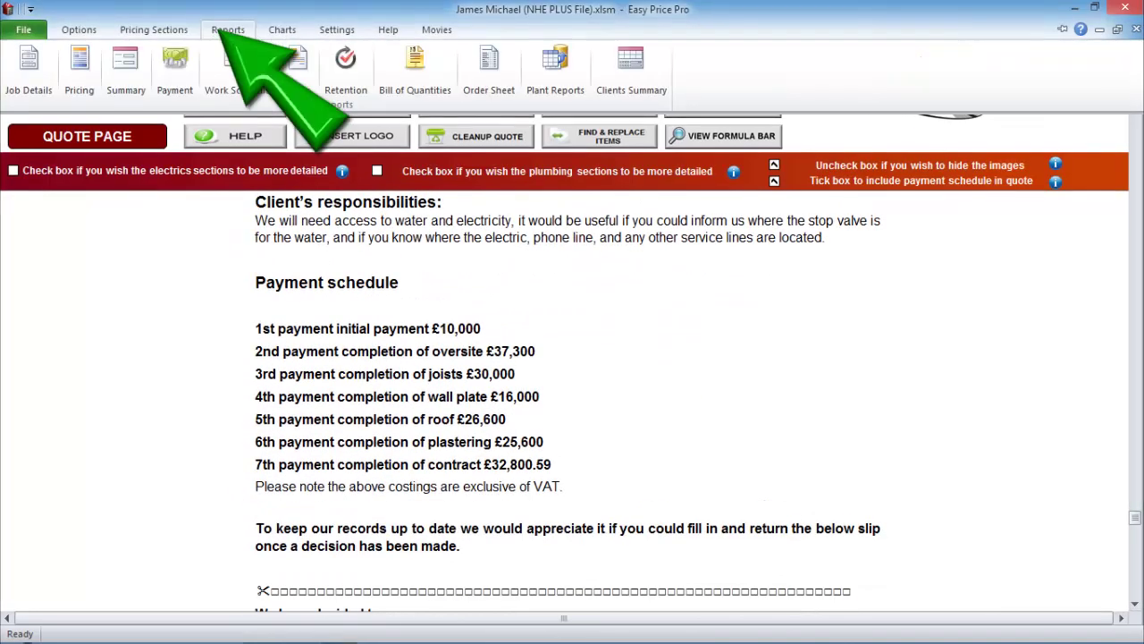
- Open the Client Summary, applying Show Total Only and then Hide Hours
click(630, 64)
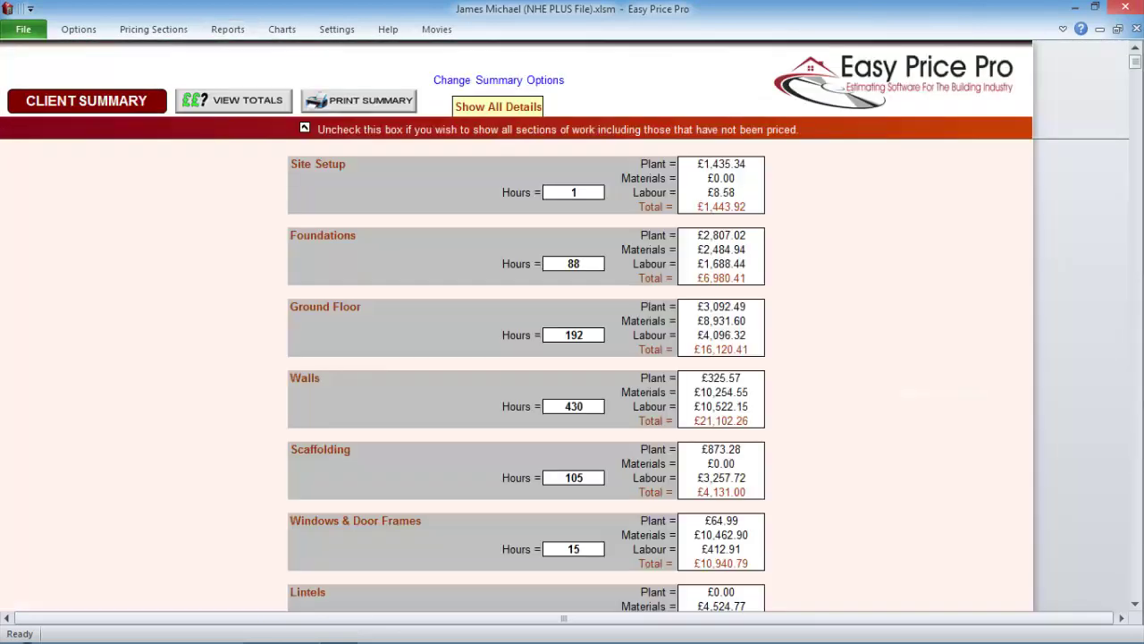
scroll(526, 376, down, 8)
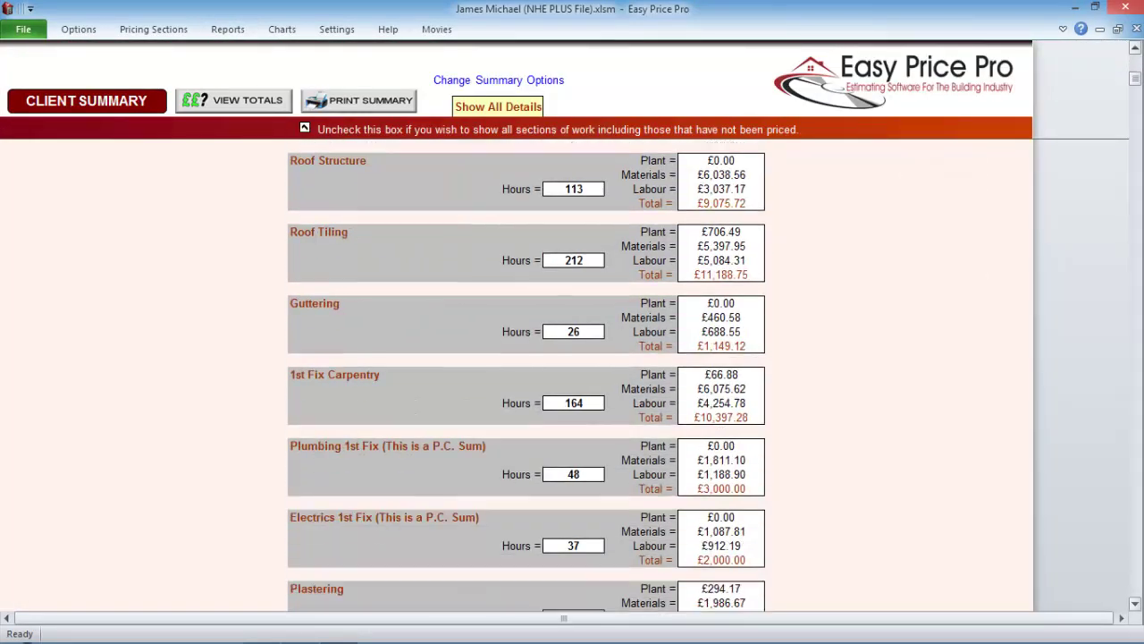
click(551, 107)
click(484, 123)
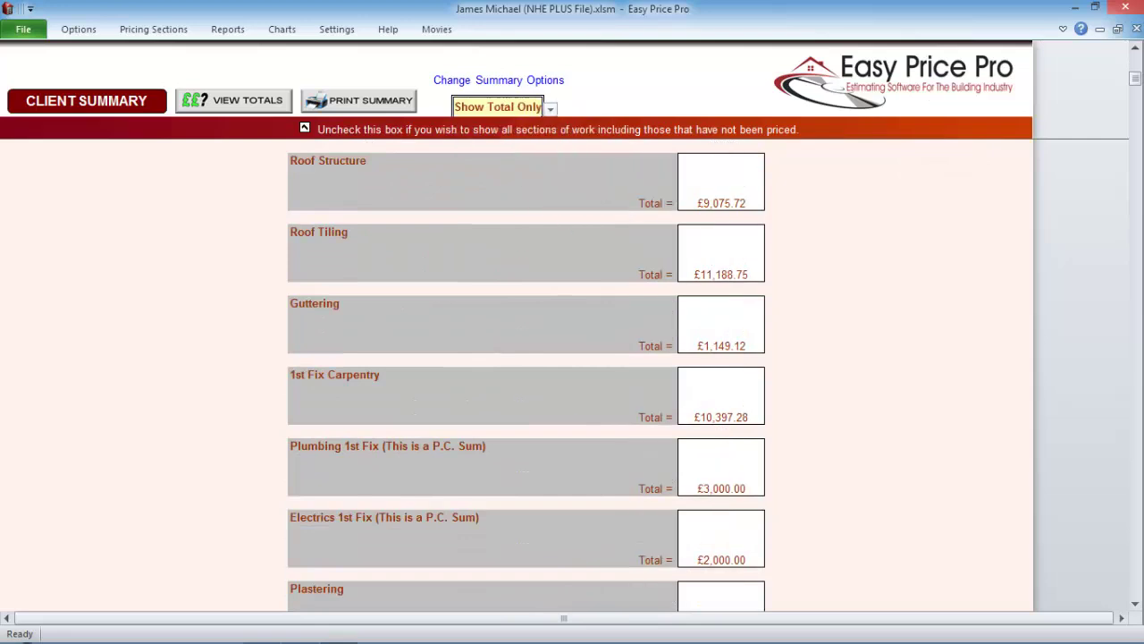
click(551, 108)
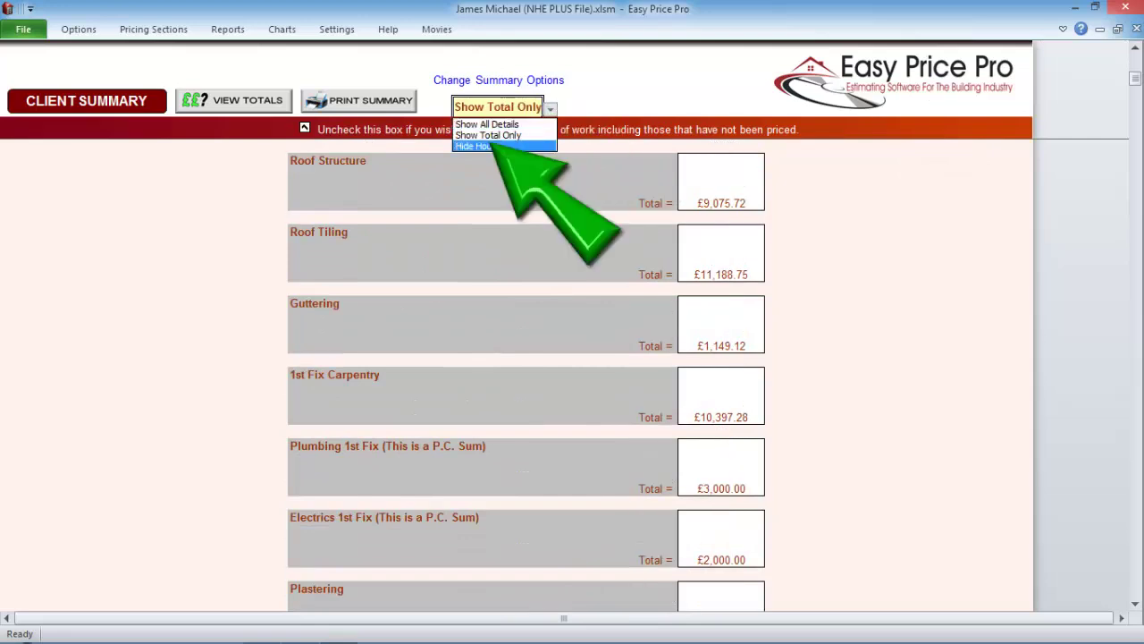
click(473, 139)
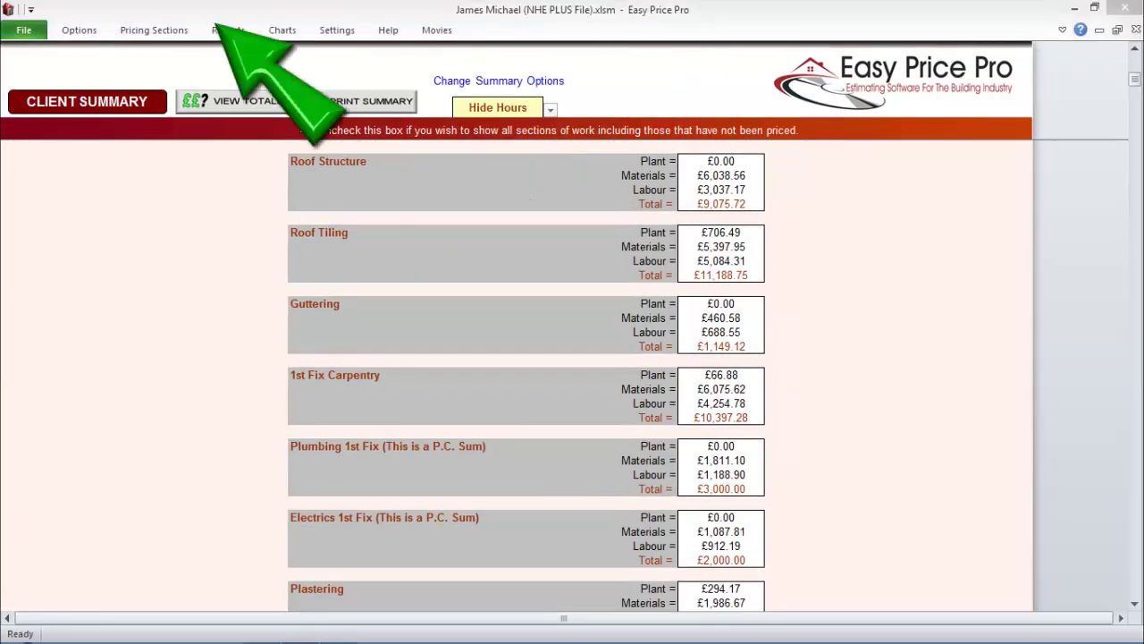